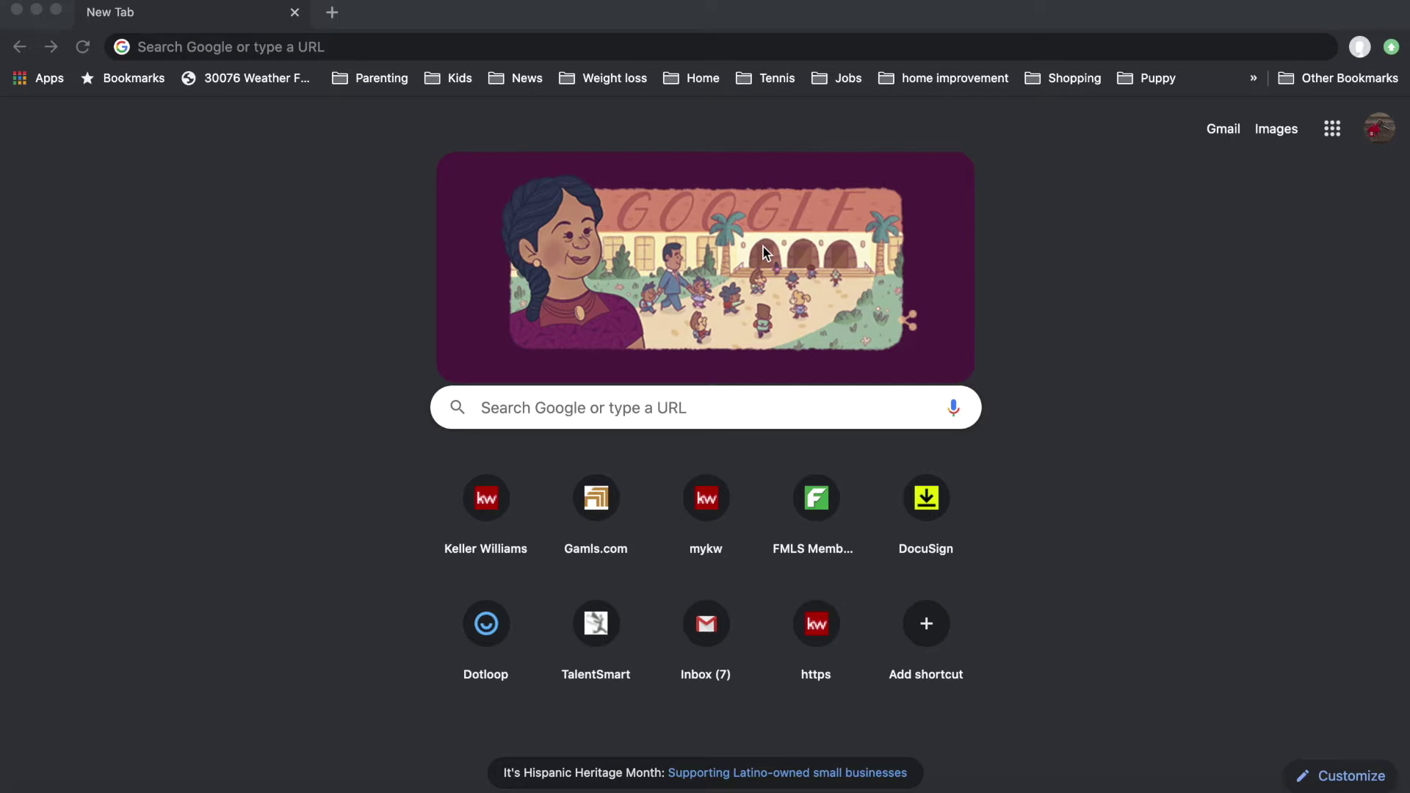
# Step: Enter agent.kw.com in the Chrome address bar to load the Keller Cloud login
pyautogui.click(458, 56)
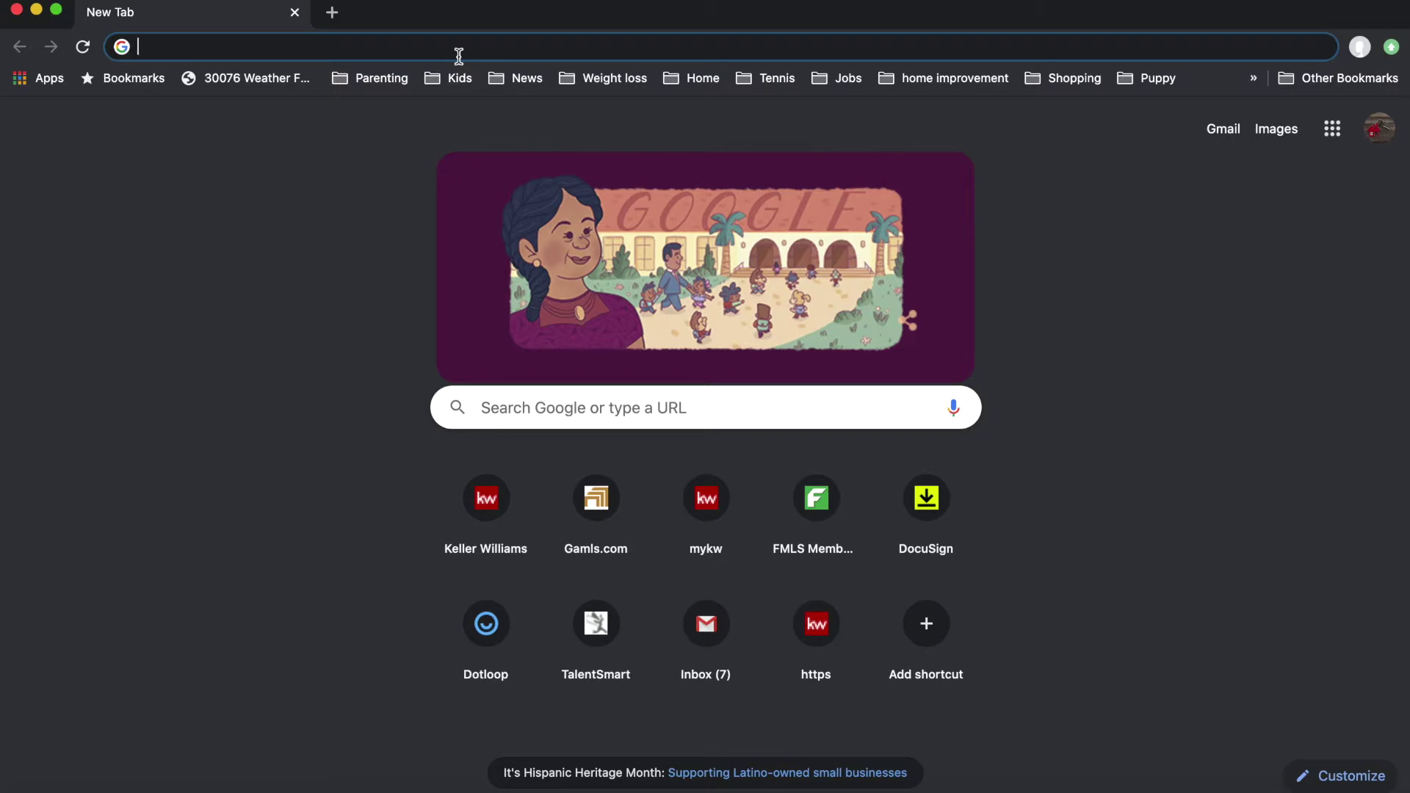
pyautogui.write('ag')
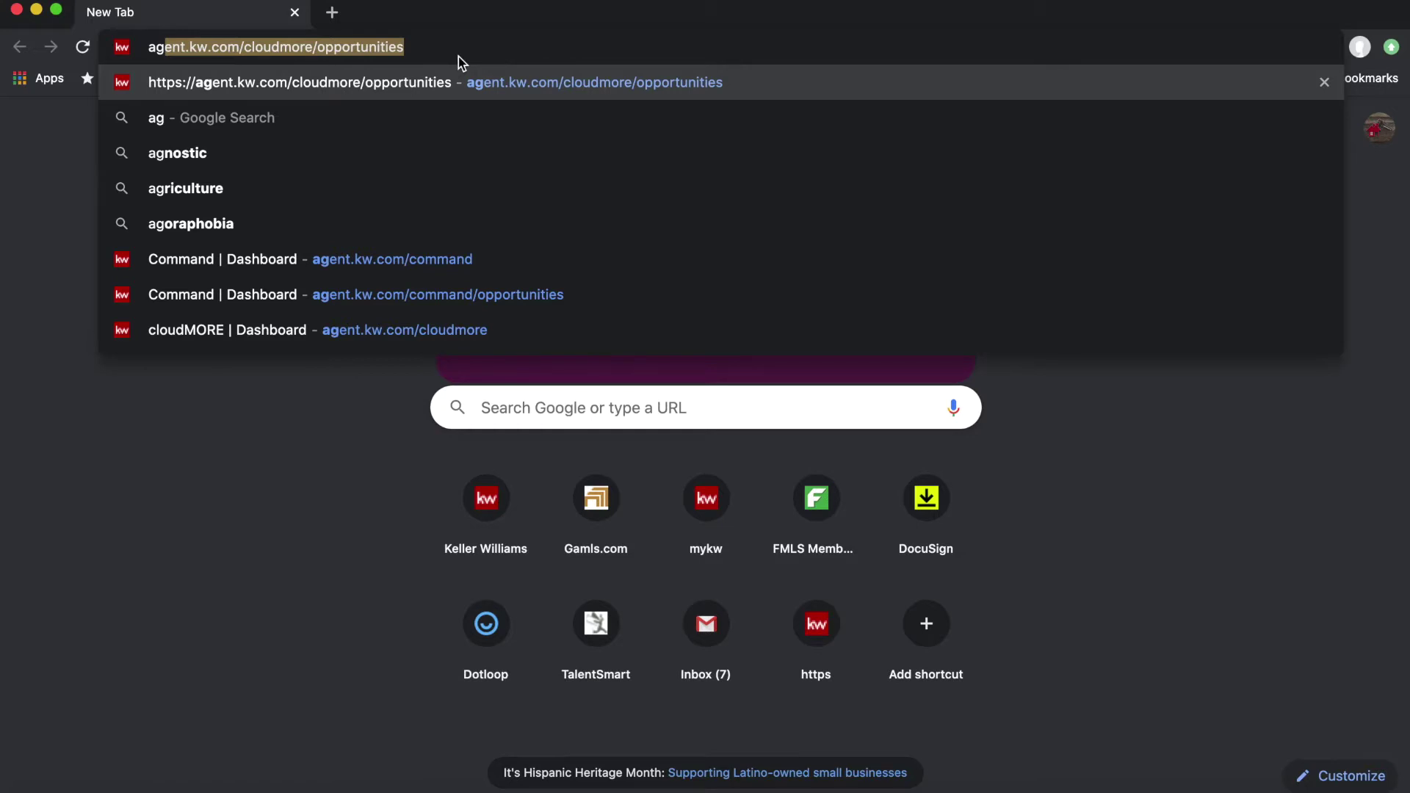
pyautogui.write('ent.kw.com')
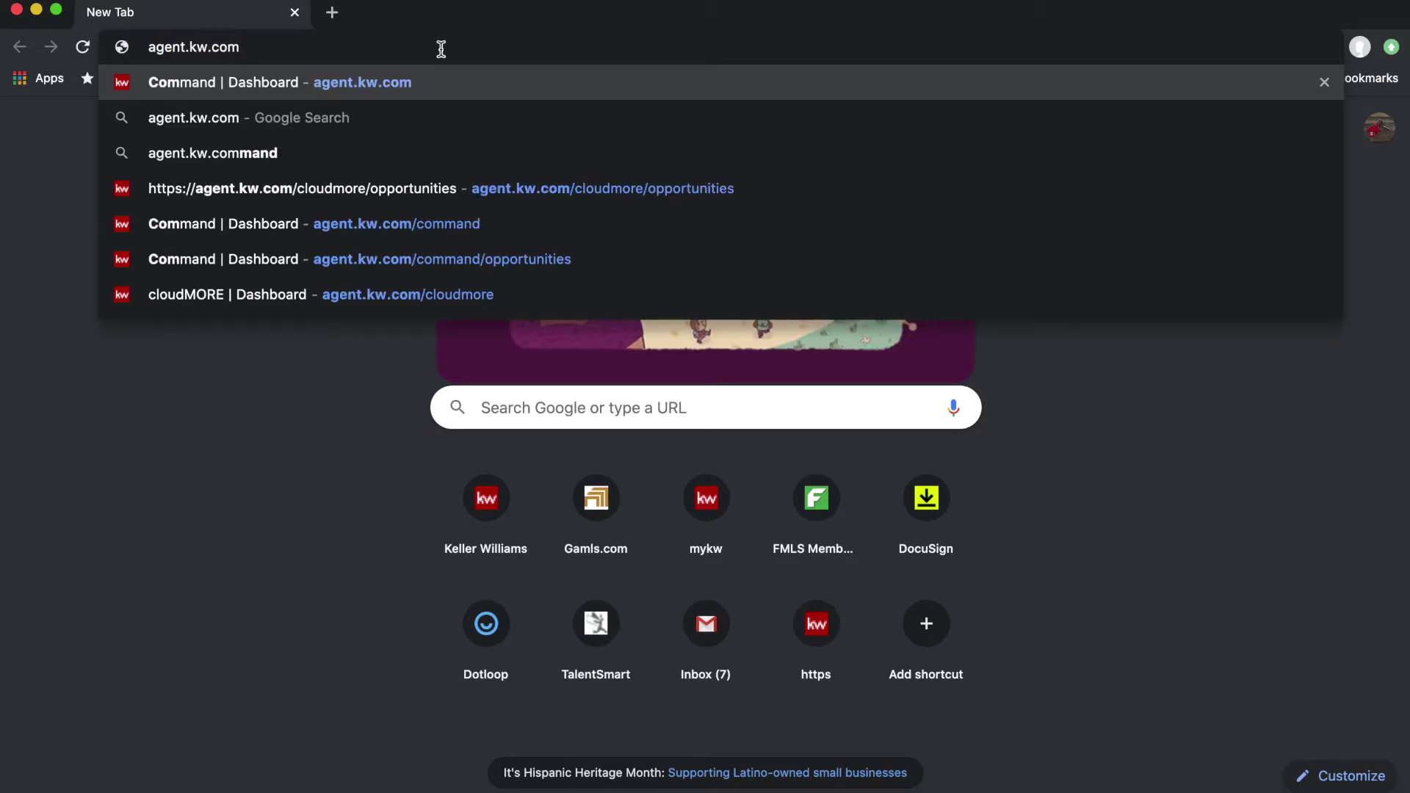
pyautogui.press('Return')
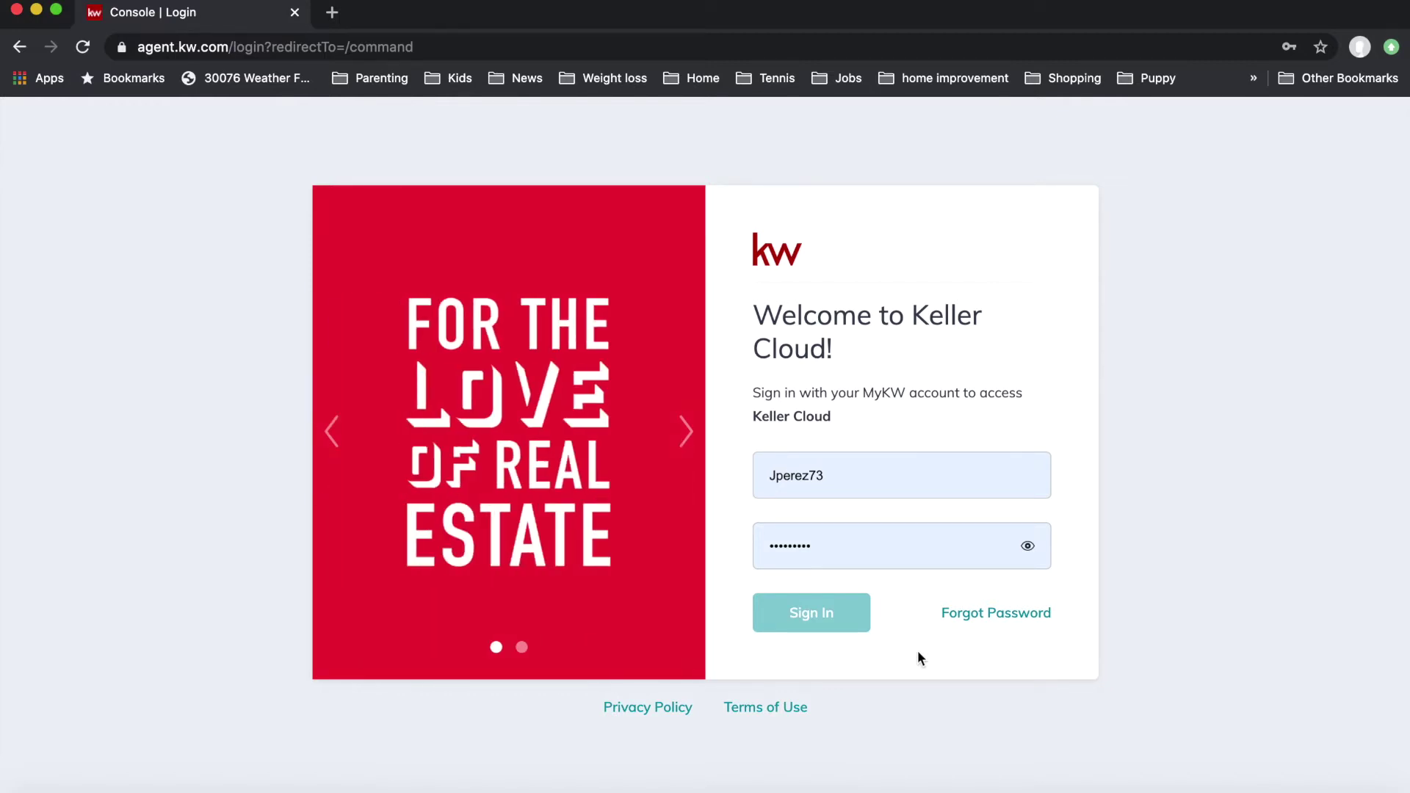
# Step: Sign in with the saved credentials and show Opportunities for the agent's own pipeline
pyautogui.click(821, 615)
pyautogui.click(818, 614)
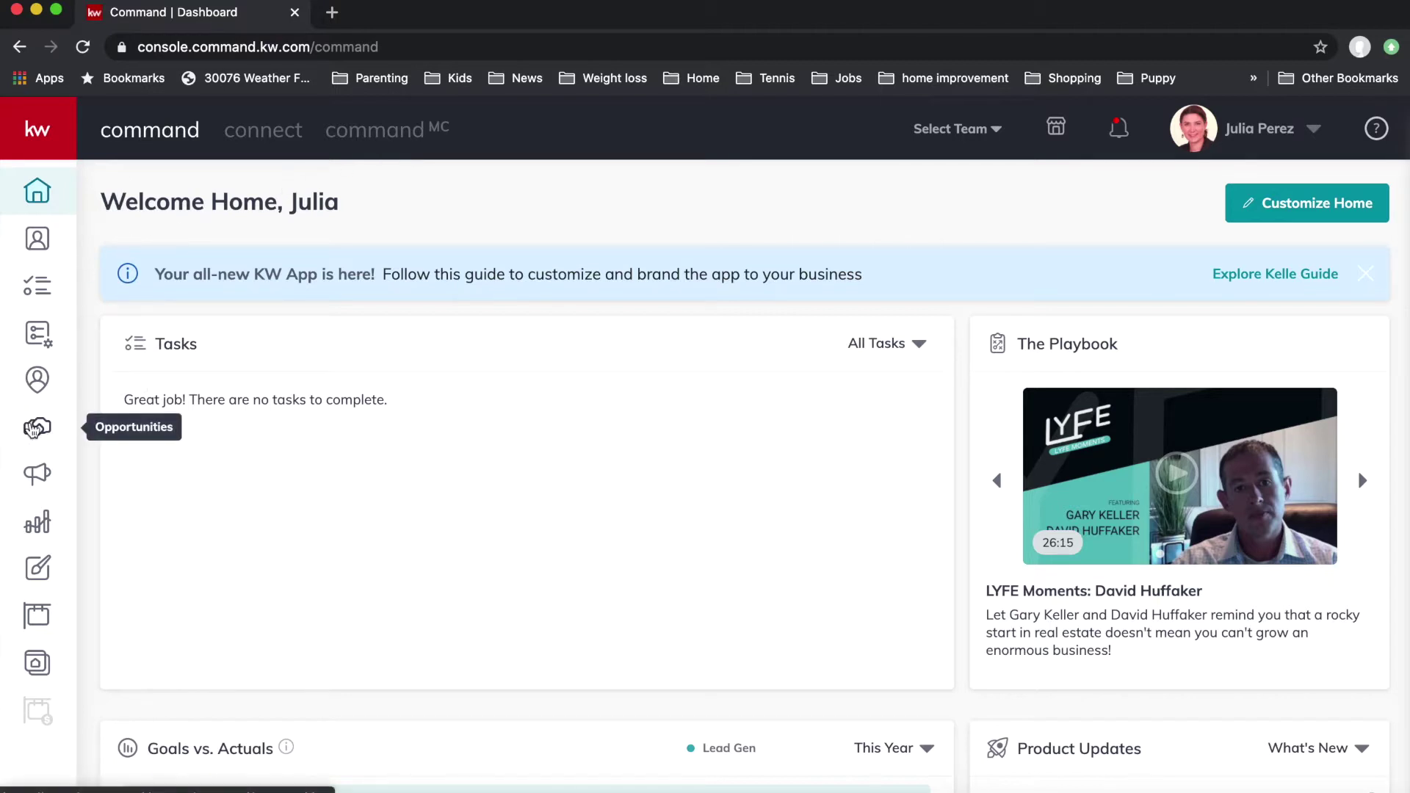
pyautogui.click(33, 428)
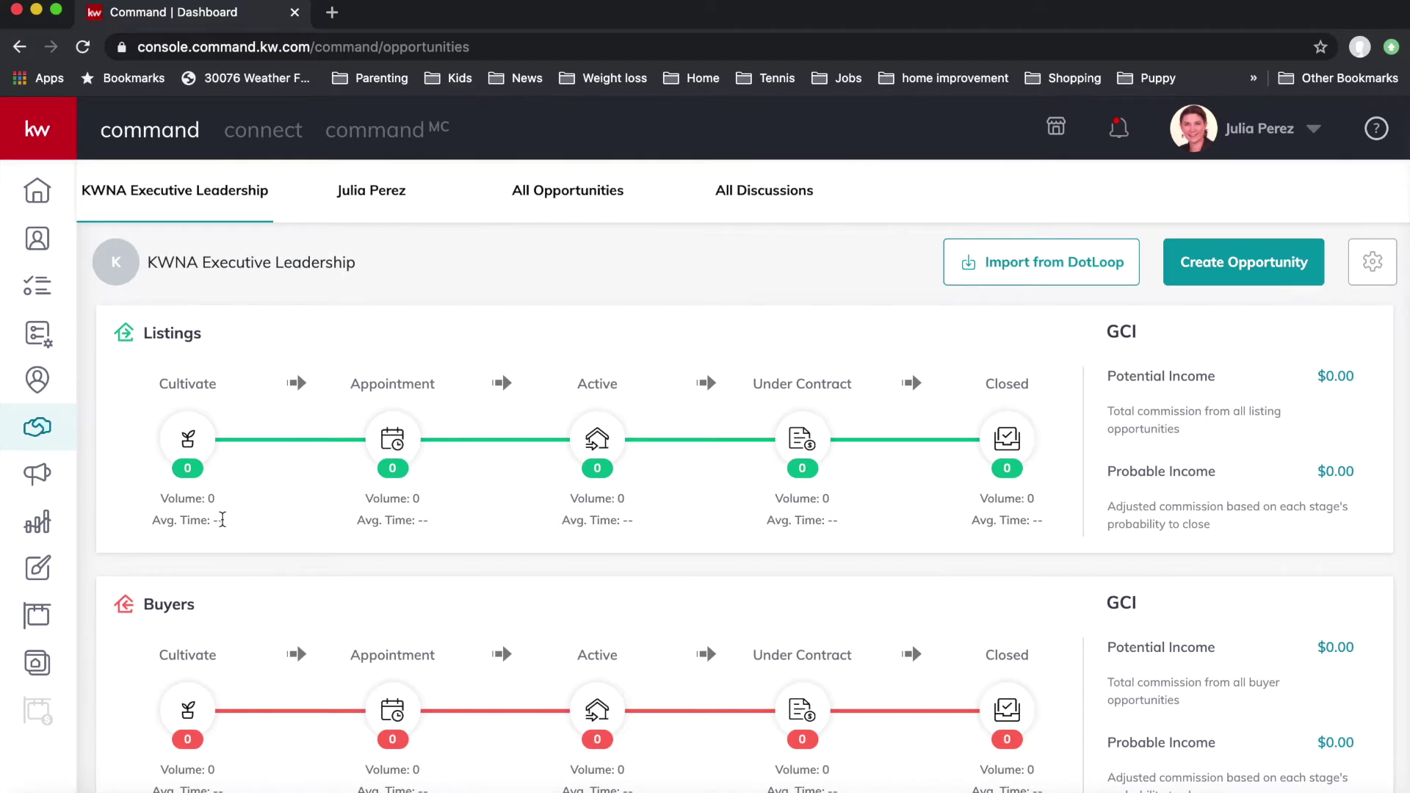
pyautogui.scroll(-2, 222, 519)
pyautogui.scroll(-2, 223, 519)
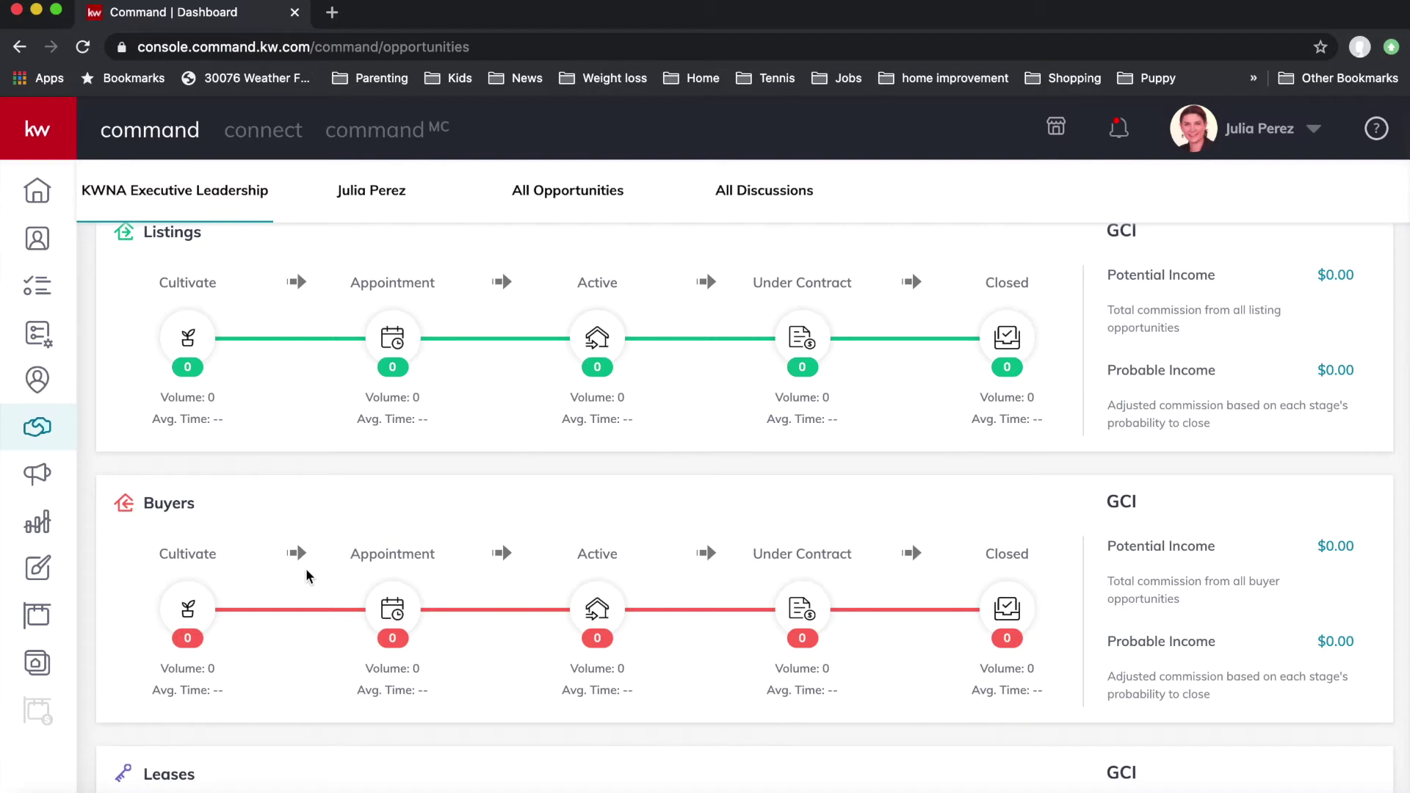
pyautogui.click(378, 207)
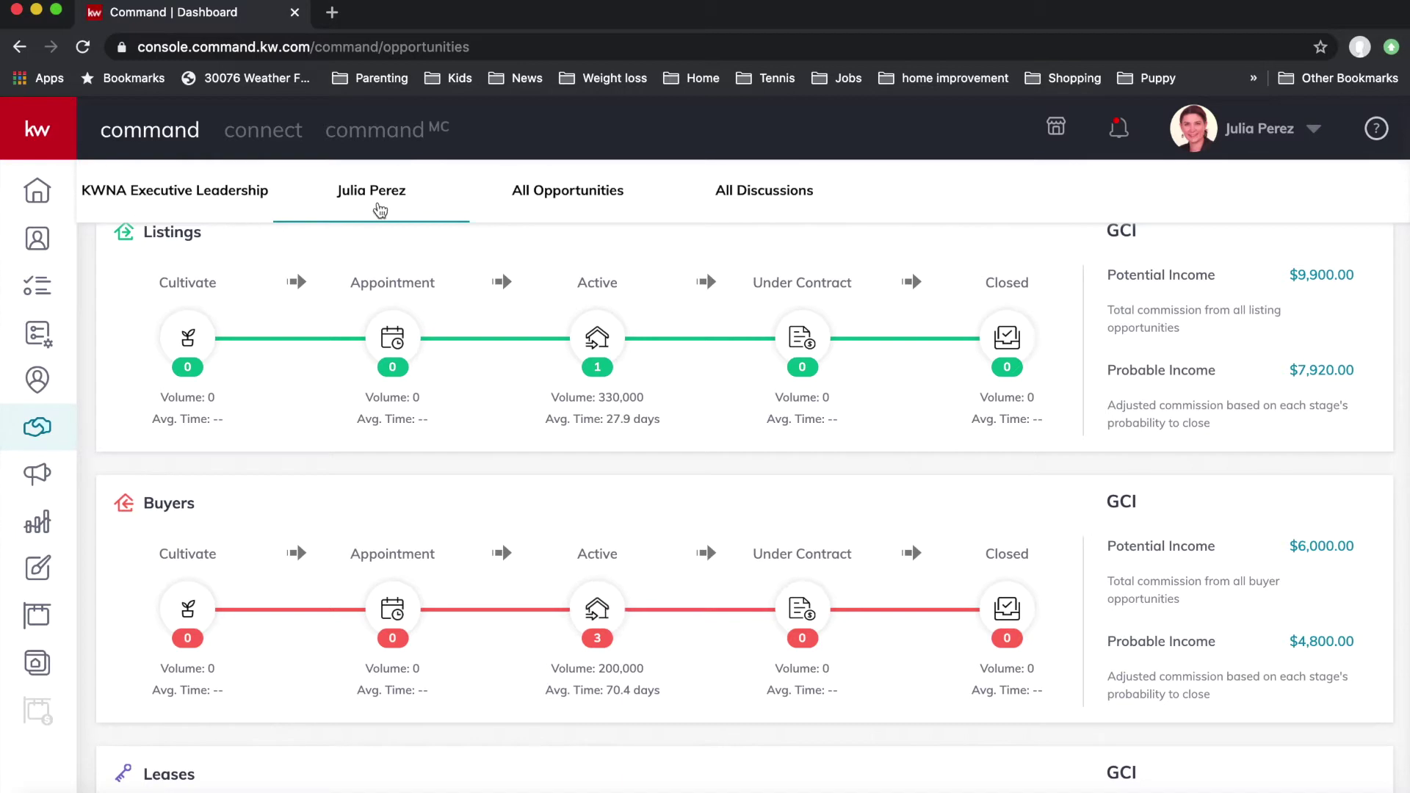
# Step: Open the third Negotiations card on the Buyers Active board and view its document checklist
pyautogui.click(598, 608)
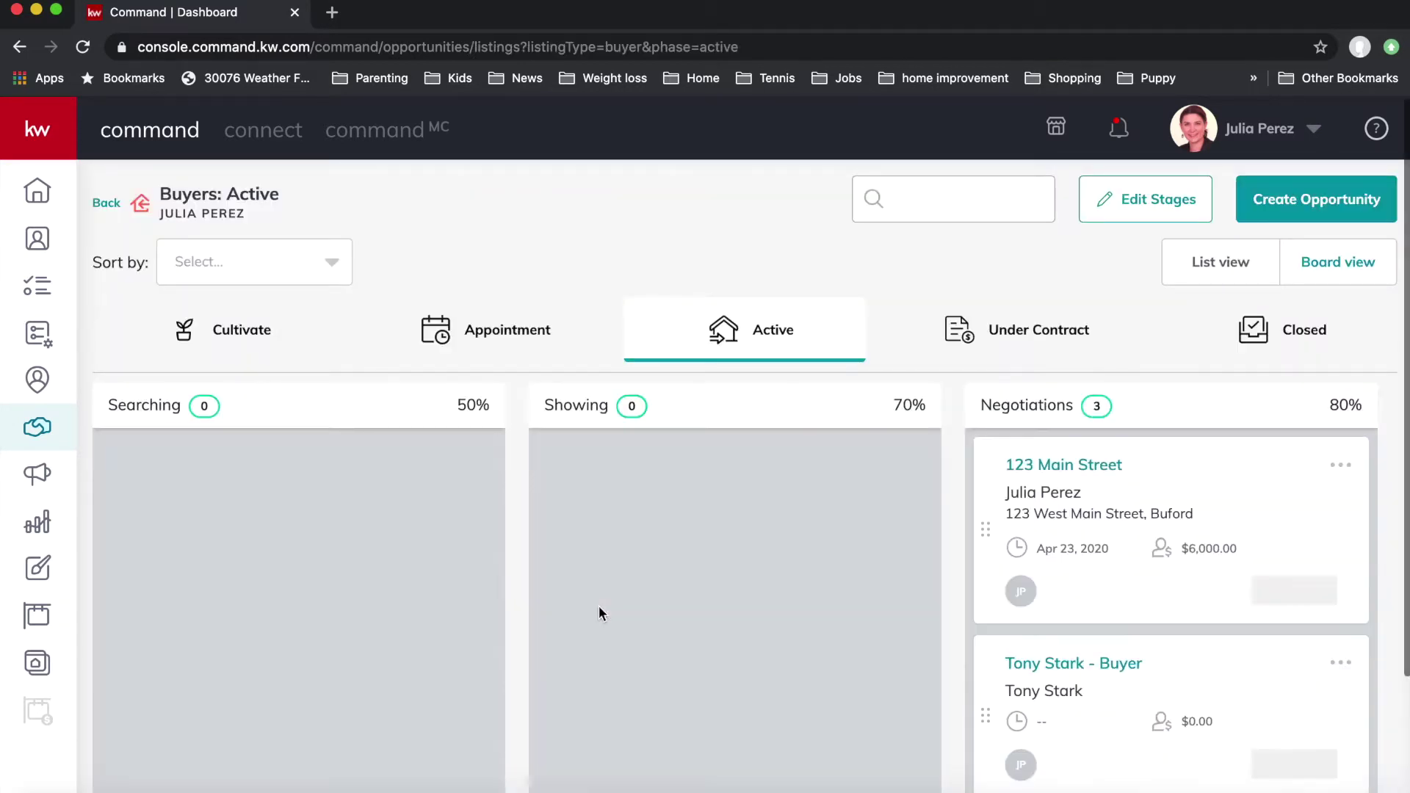
pyautogui.scroll(-2, 667, 640)
pyautogui.scroll(-2, 667, 644)
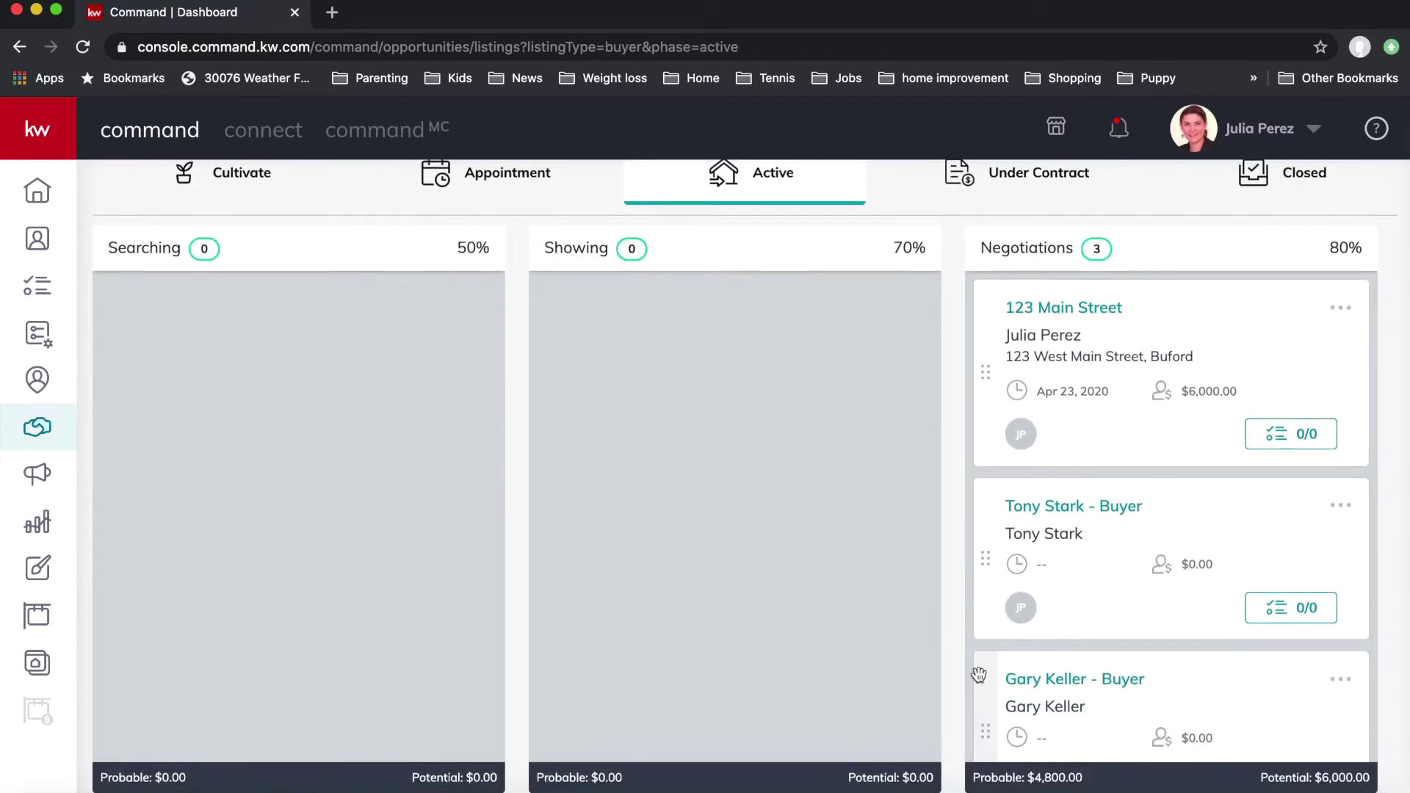
pyautogui.click(1066, 677)
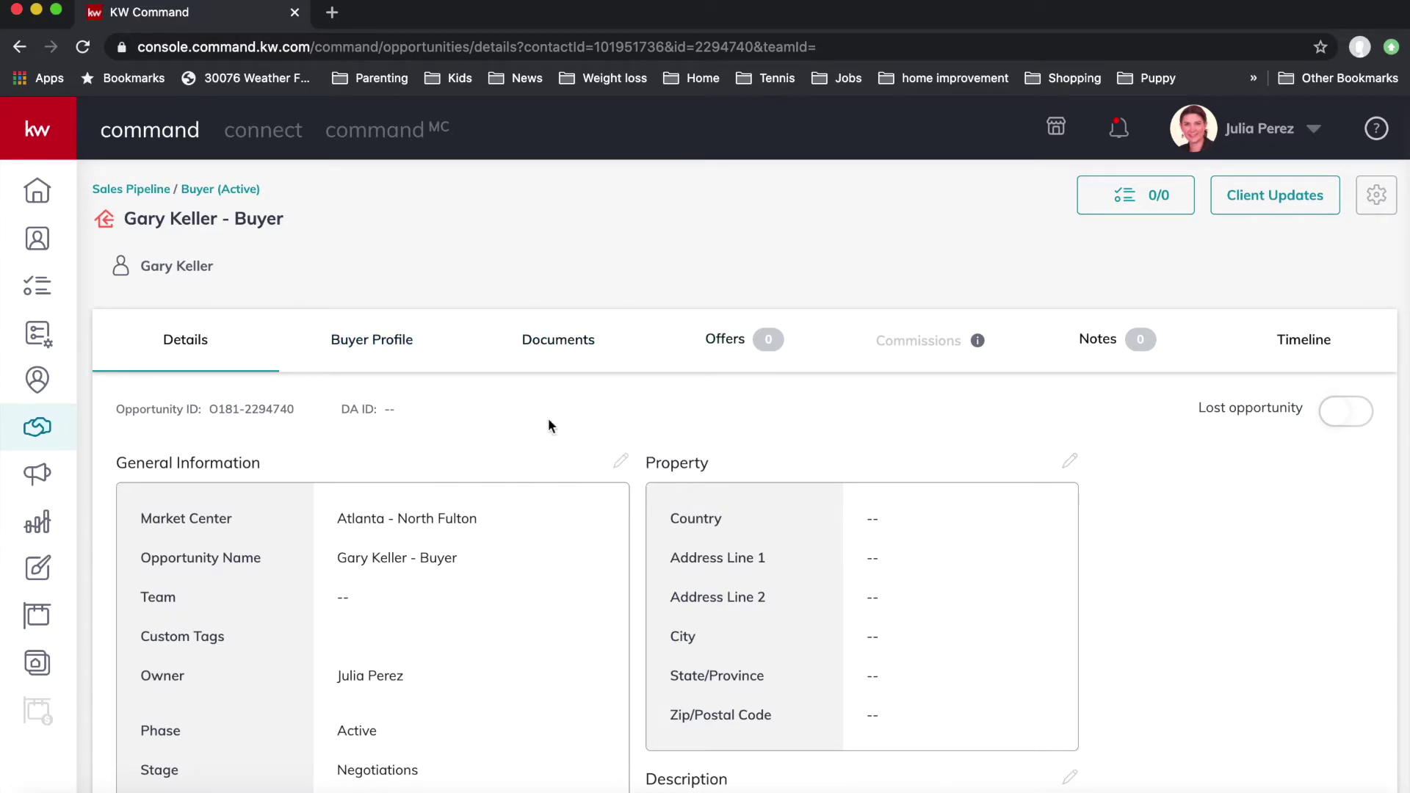
pyautogui.click(546, 351)
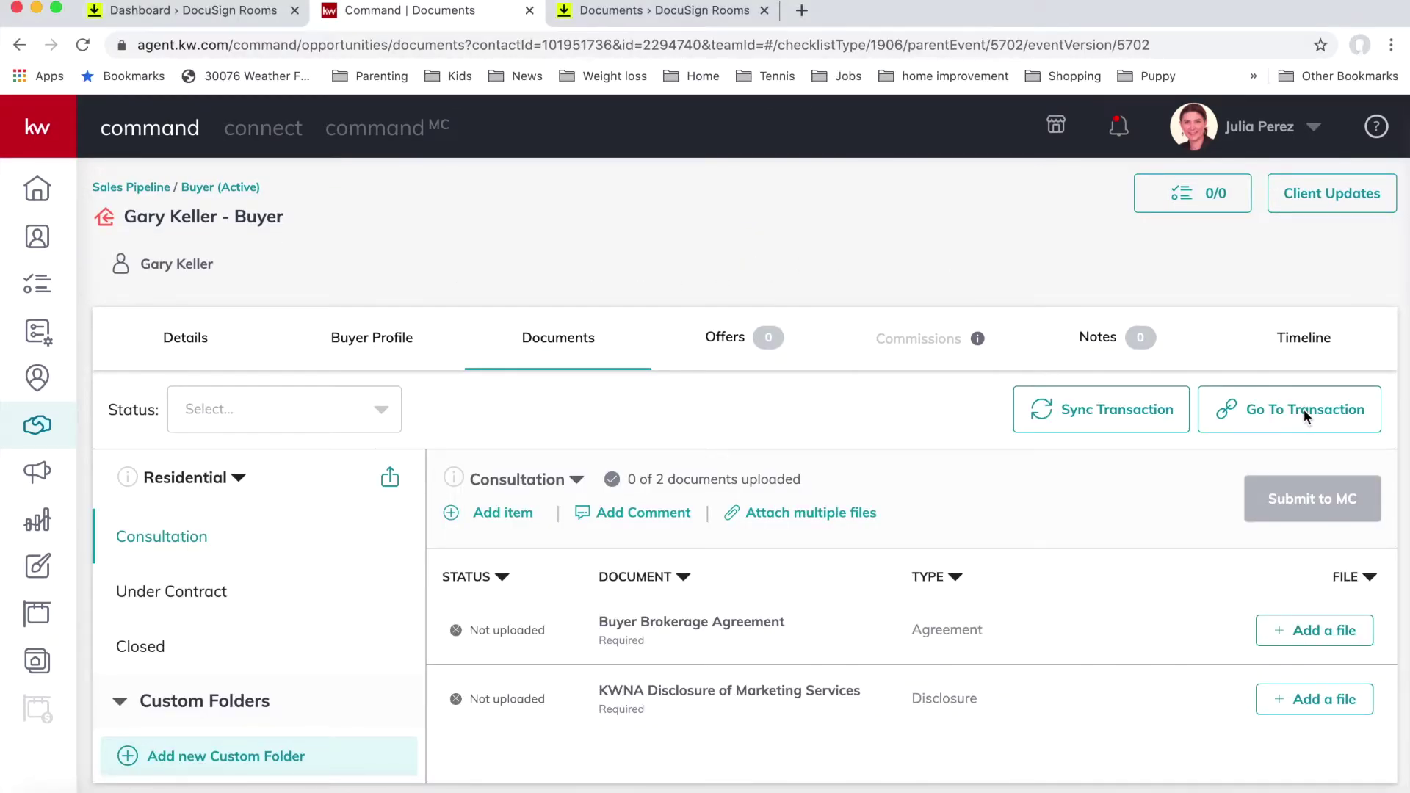
# Step: Jump from the opportunity to its linked DocuSign Rooms transaction
pyautogui.click(1252, 411)
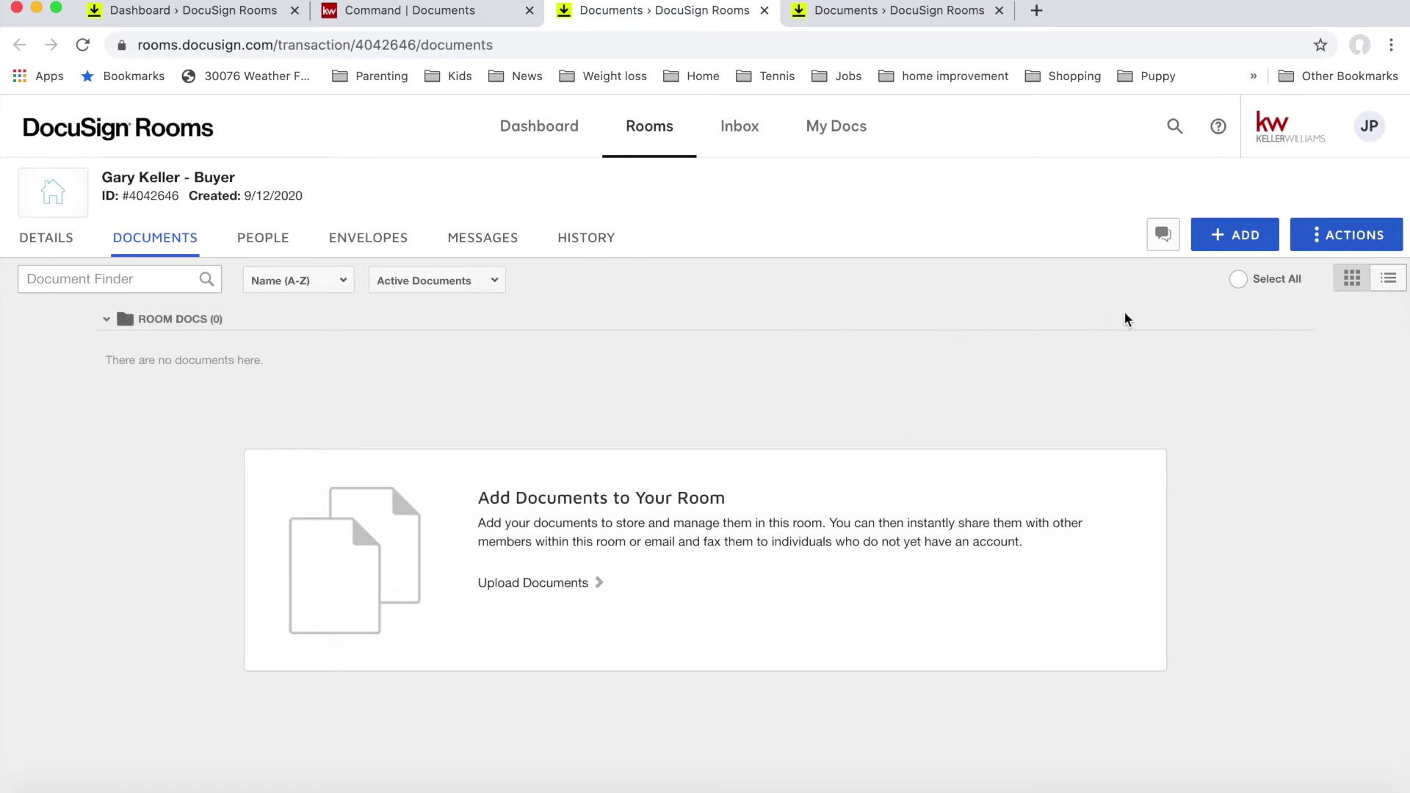
# Step: From DocuSign Forms' GAR library, search 'buyer br' and add the Exclusive Buyer Brokerage Agreement F110
pyautogui.click(1242, 237)
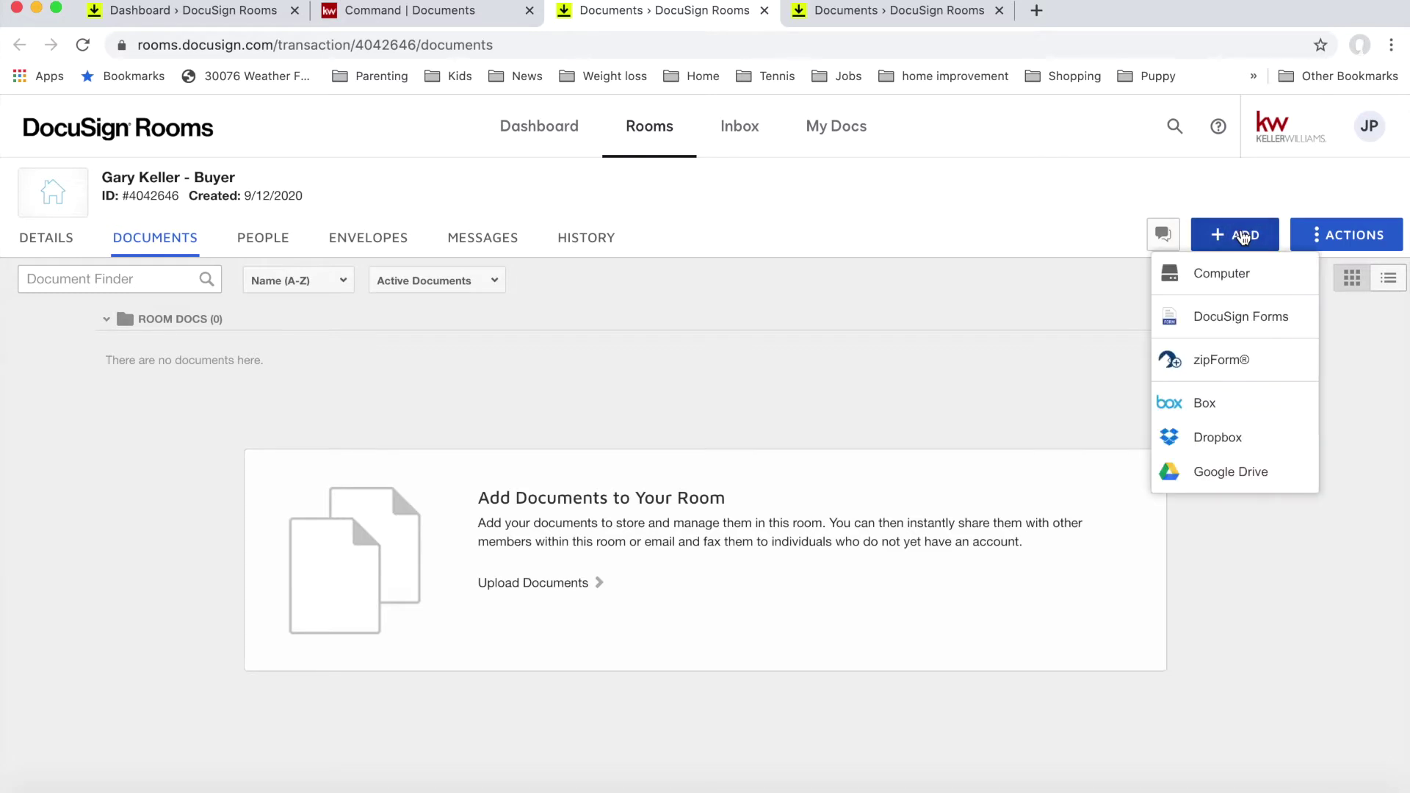
pyautogui.click(1236, 314)
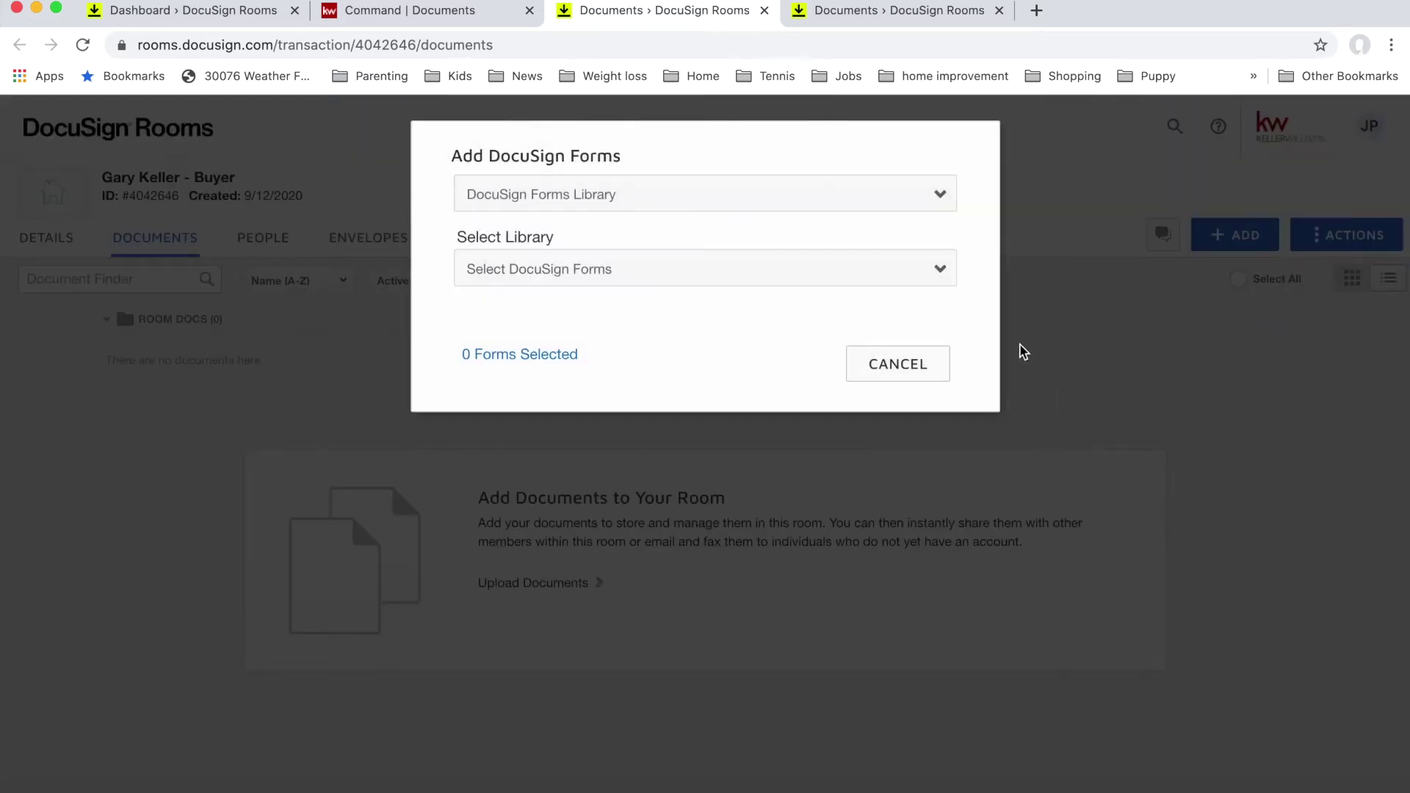
pyautogui.click(866, 275)
pyautogui.click(861, 273)
pyautogui.click(860, 273)
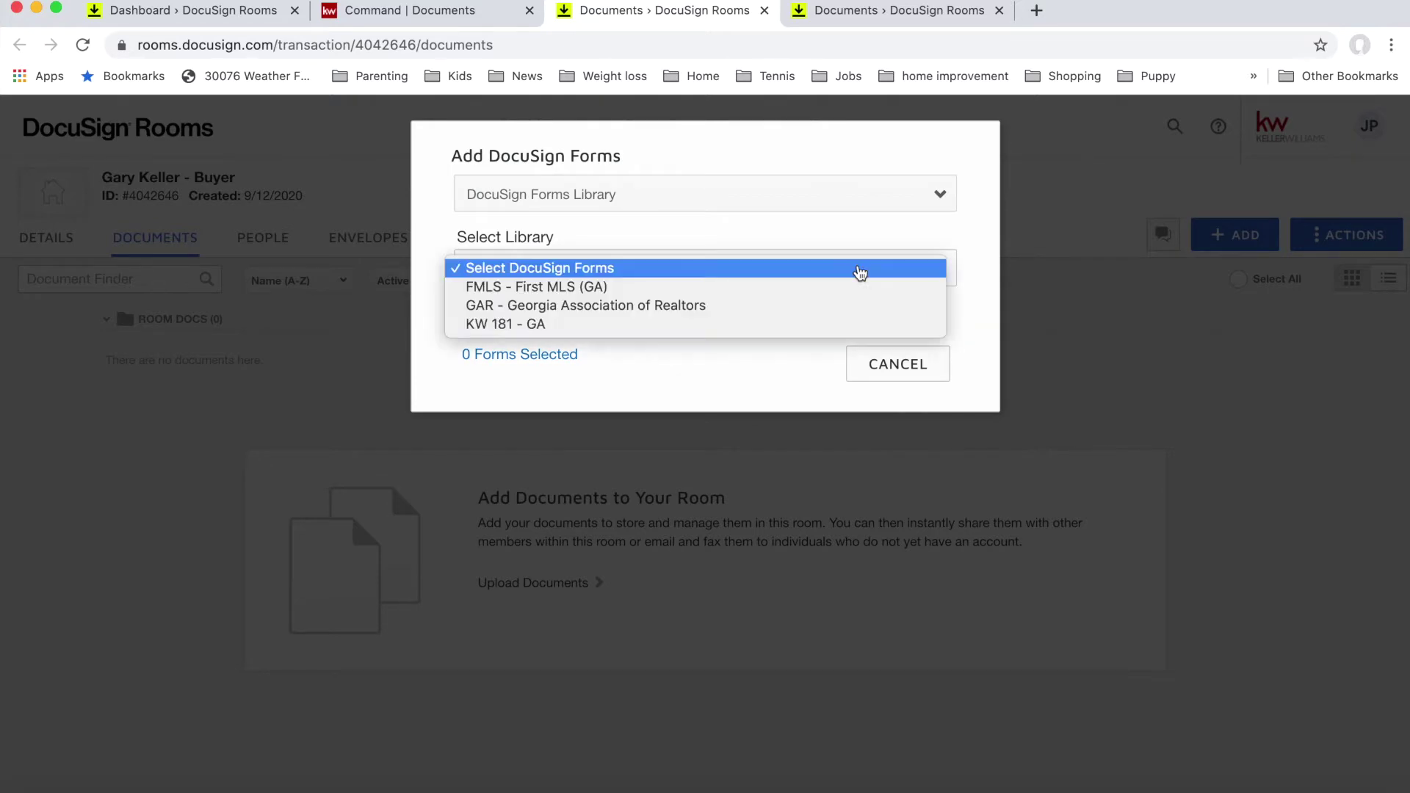
pyautogui.click(776, 306)
pyautogui.click(691, 318)
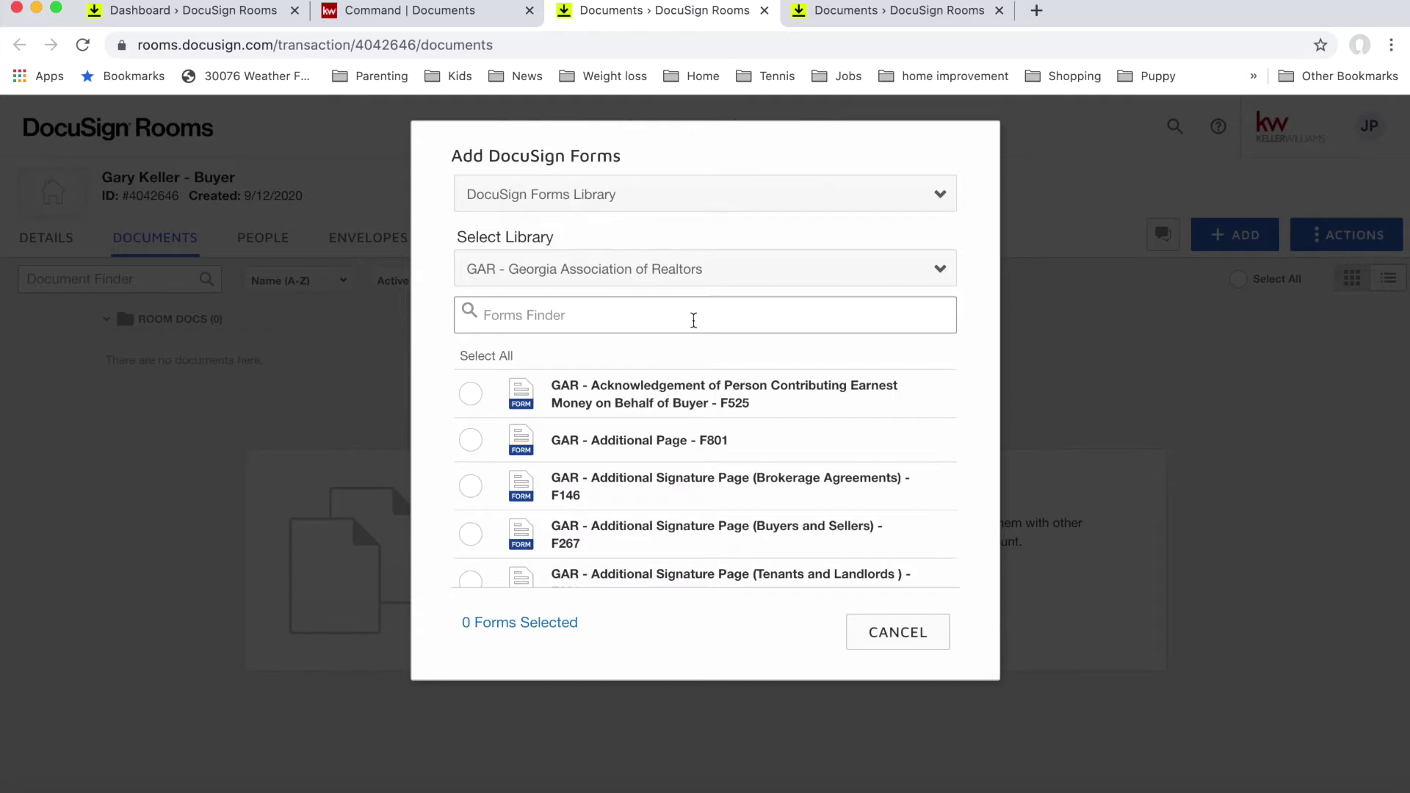
pyautogui.write('buyer br')
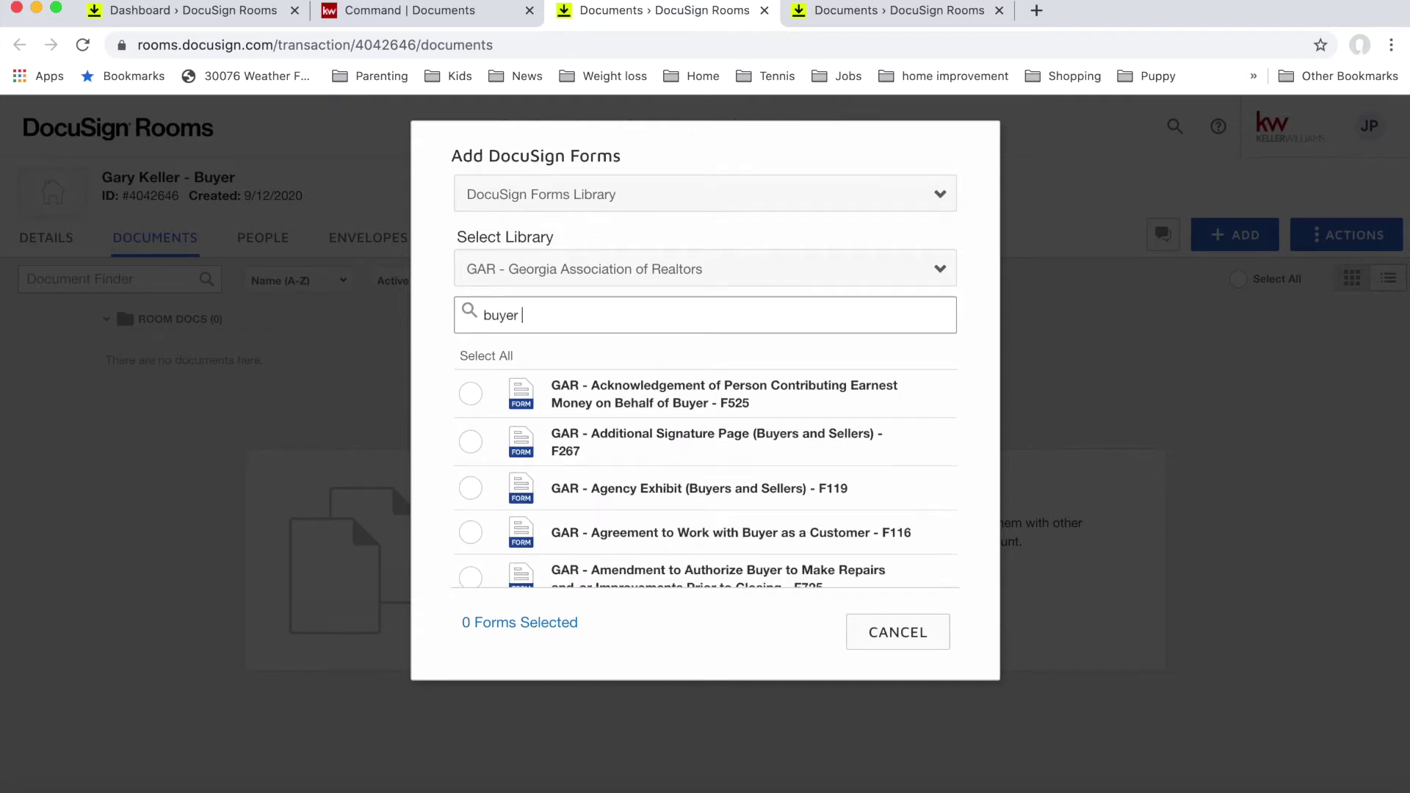
pyautogui.click(470, 395)
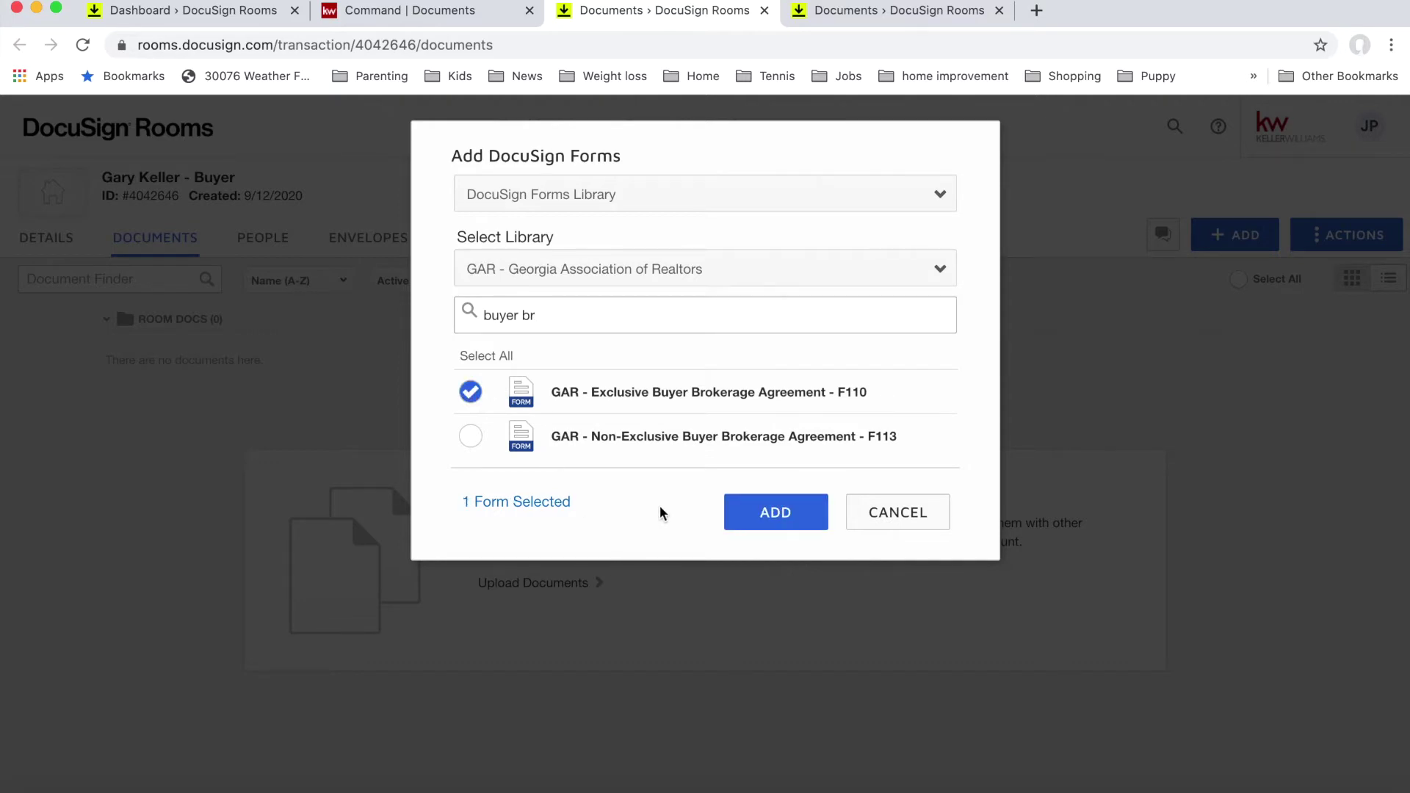
pyautogui.click(777, 511)
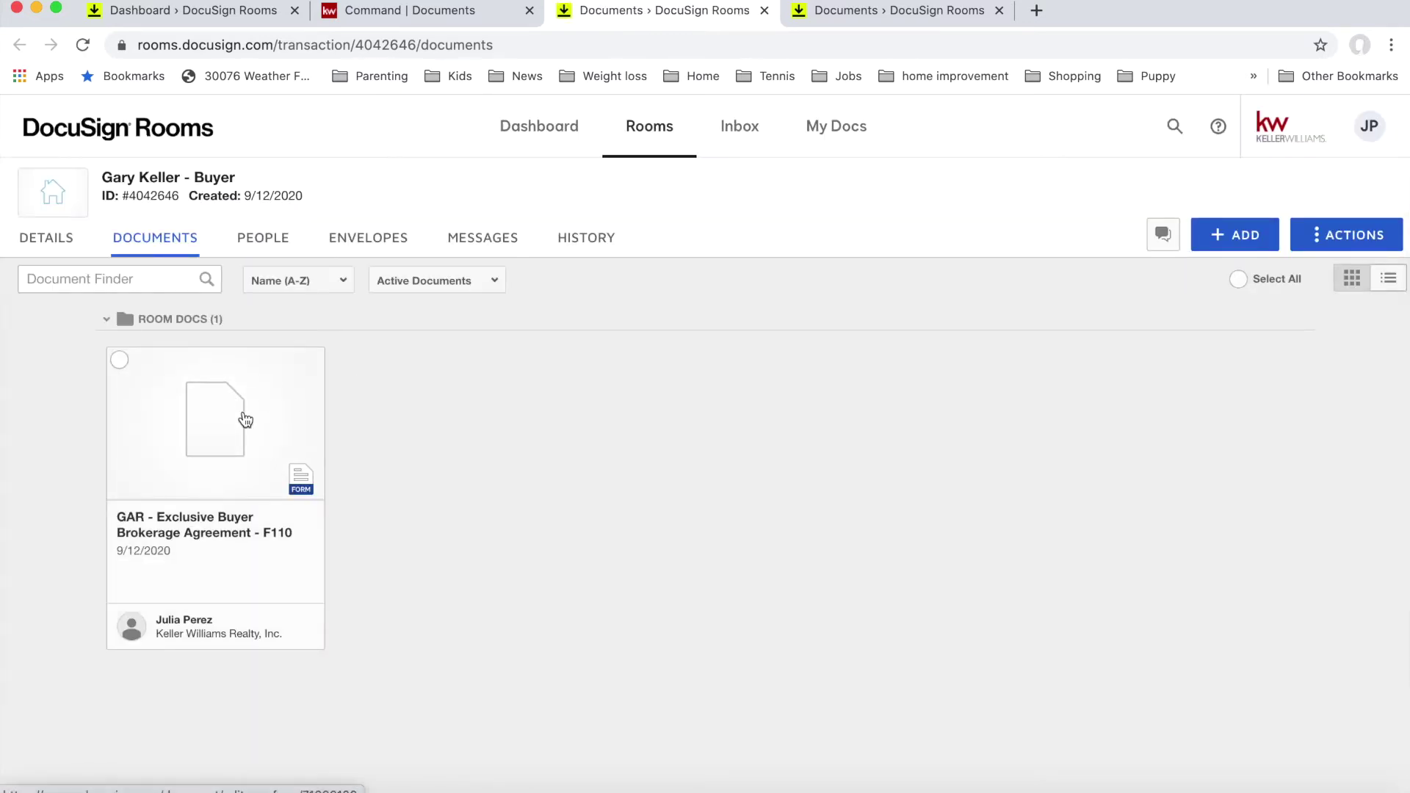
# Step: Open the F110 agreement card in the form editor and scroll into the form
pyautogui.click(244, 412)
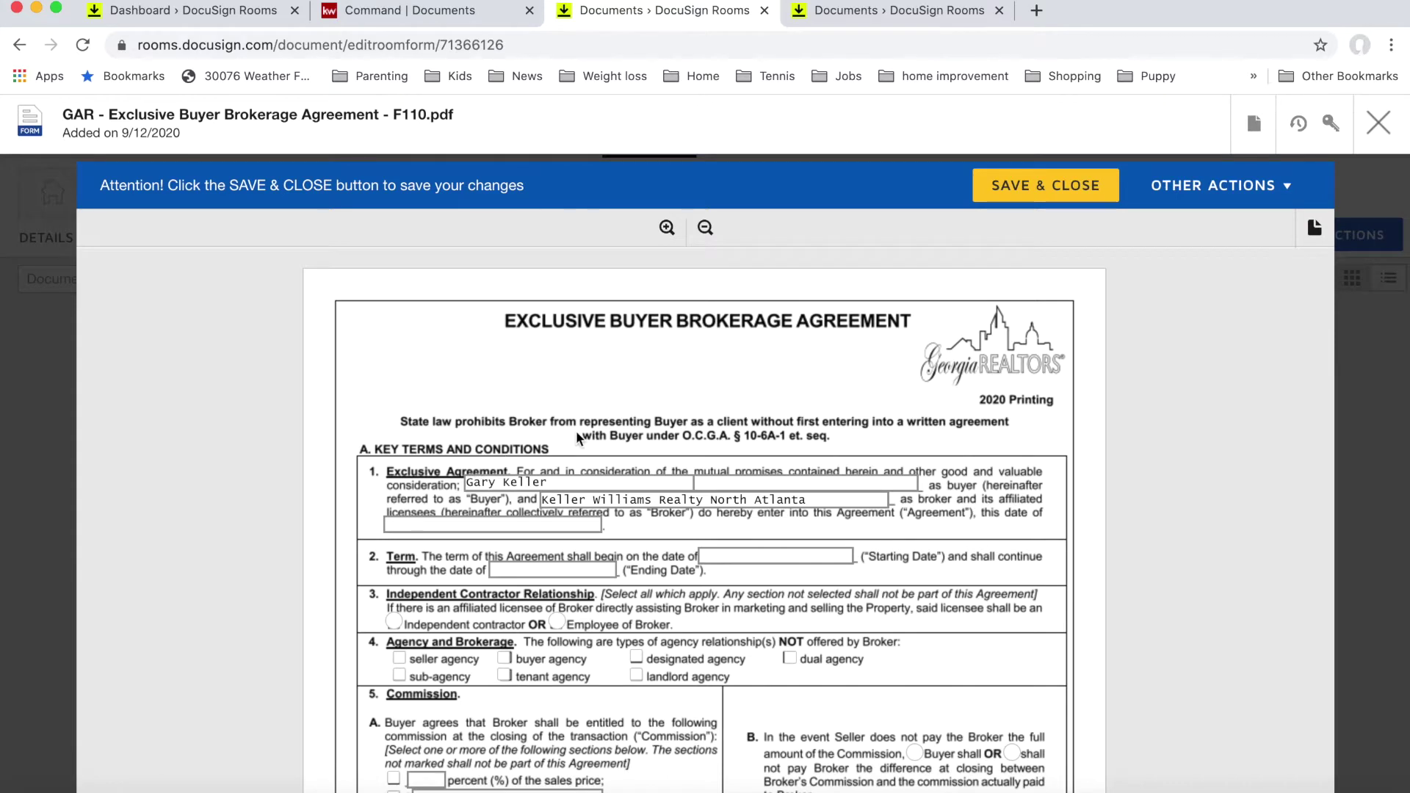
pyautogui.scroll(-2, 577, 434)
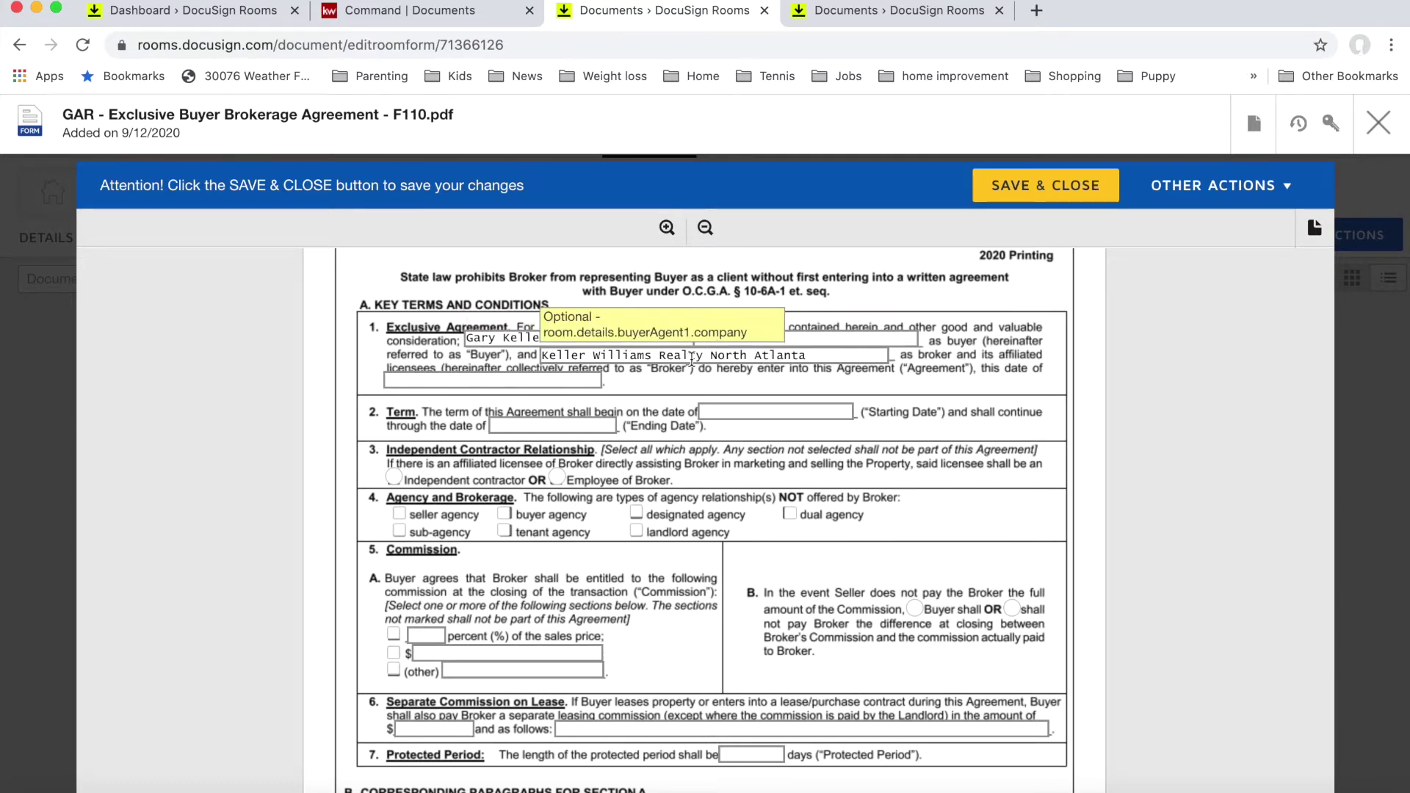
# Step: Date the agreement September 12, 2020
pyautogui.click(547, 377)
pyautogui.write('Septm')
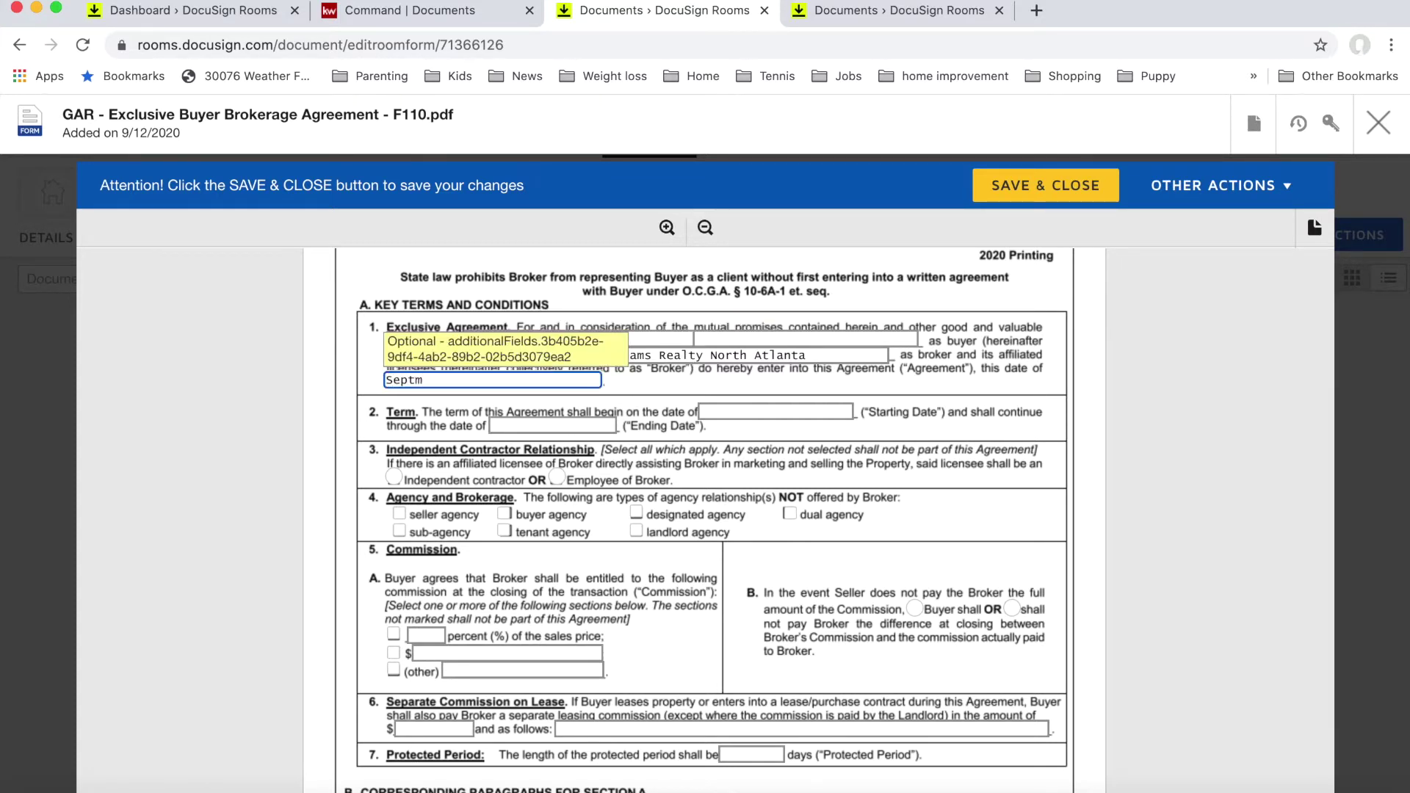
pyautogui.press('BackSpace')
pyautogui.write('ember 12, 2020')
# Step: Set the term's Starting Date to September 12, 2020 and Ending Date to February 28, 2021
pyautogui.click(724, 411)
pyautogui.write('Septmeber')
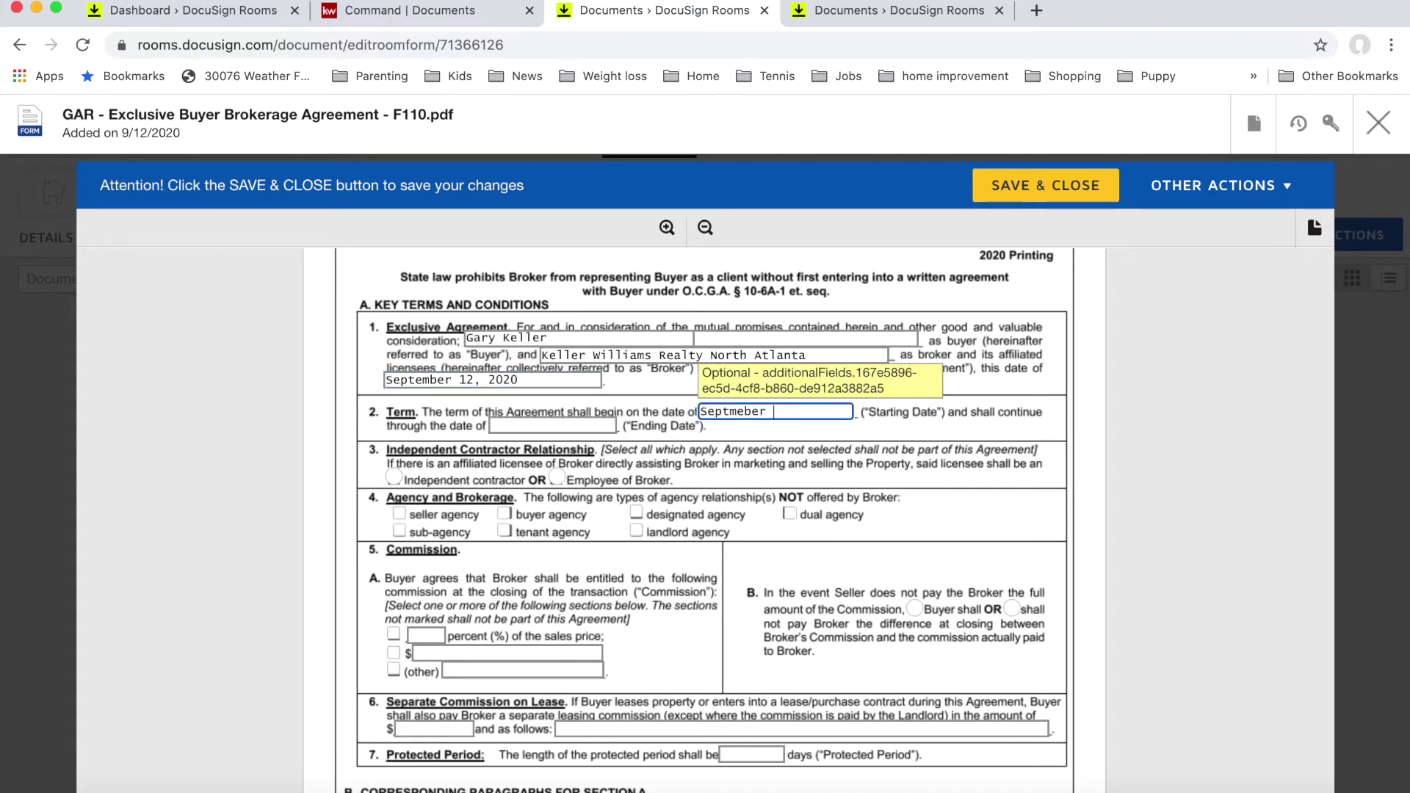
pyautogui.press('BackSpace')
pyautogui.press('BackSpace')
pyautogui.press('BackSpace')
pyautogui.write('ember 12, 2020')
pyautogui.press('Tab')
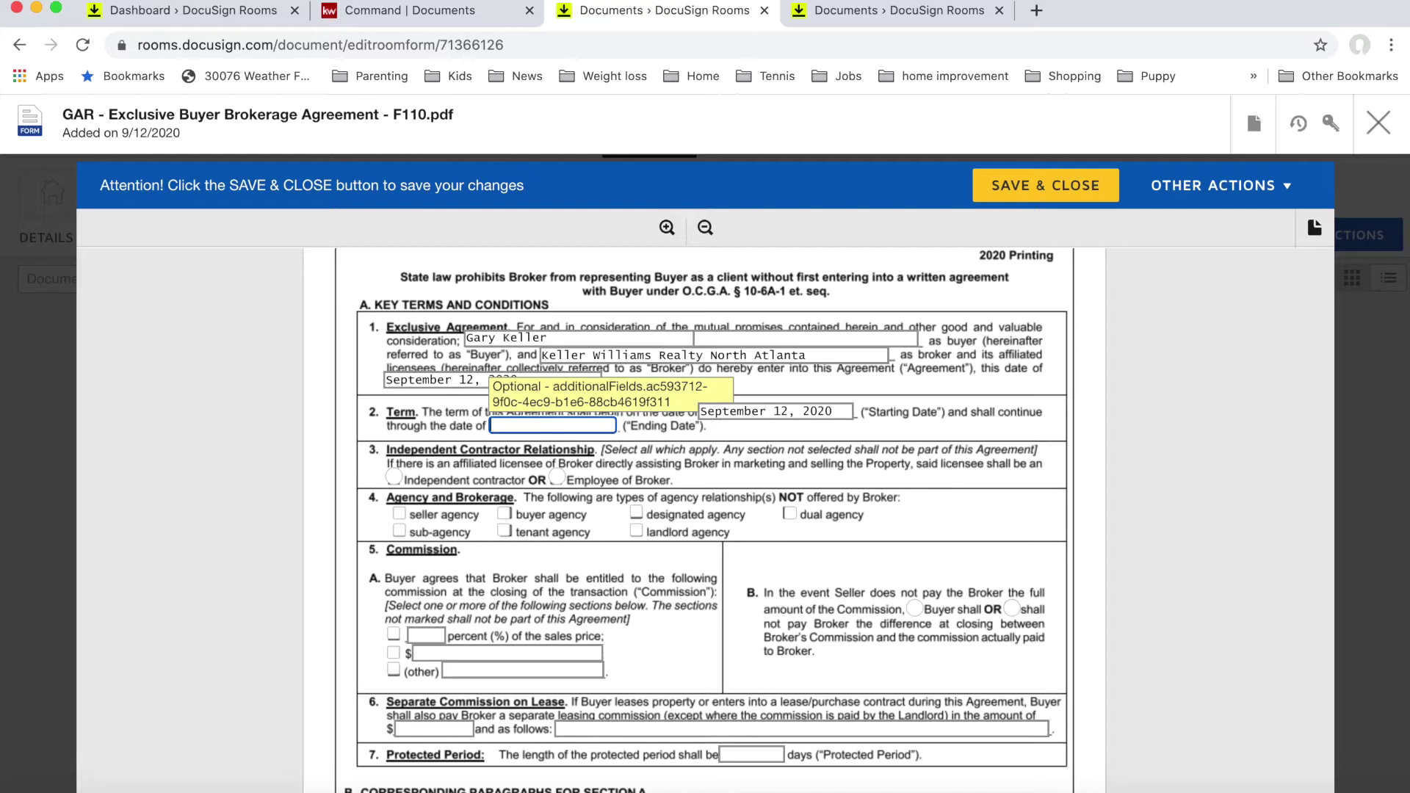
pyautogui.write('February 28, 2021')
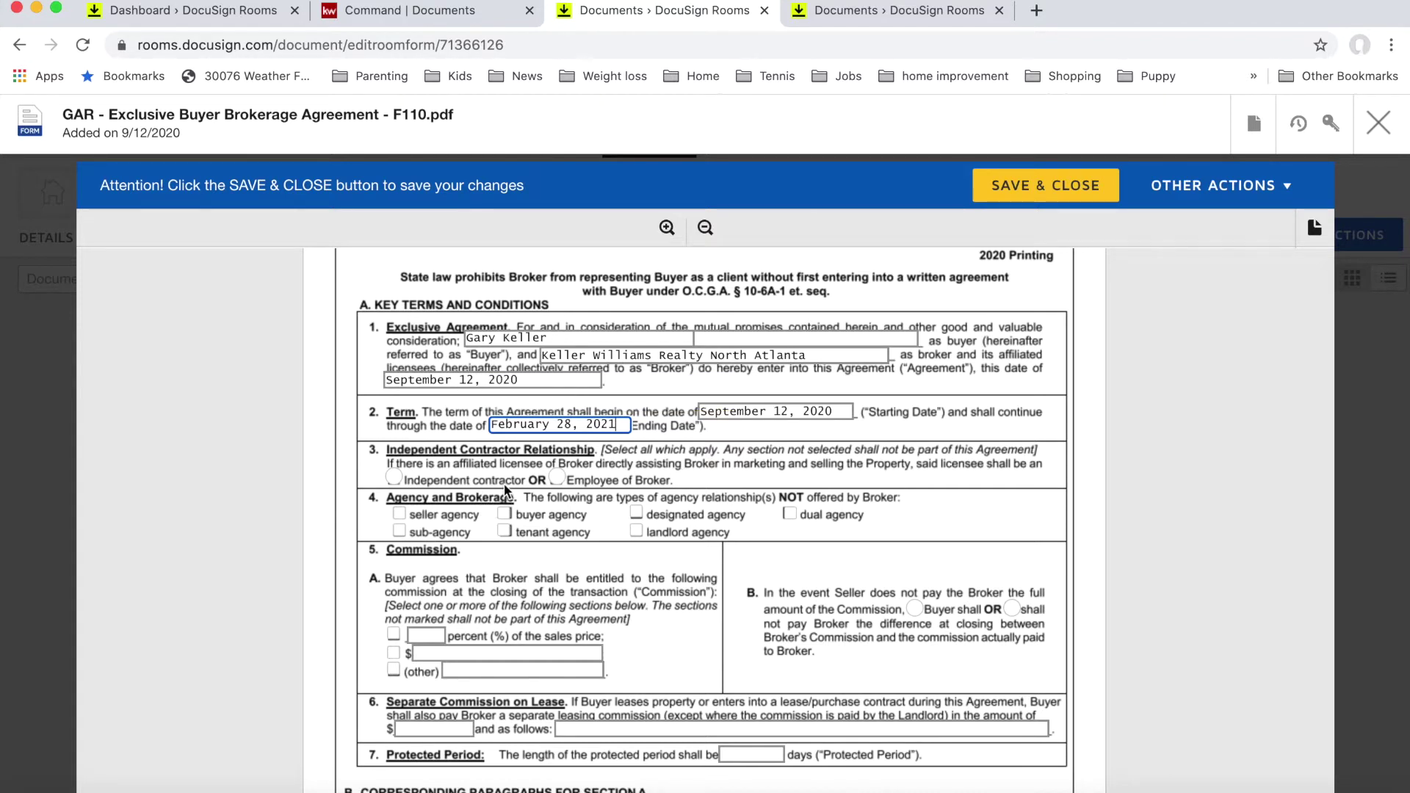
# Step: Mark the licensee as an independent contractor, dismiss the pop-up notification, and scroll to section 5
pyautogui.click(393, 480)
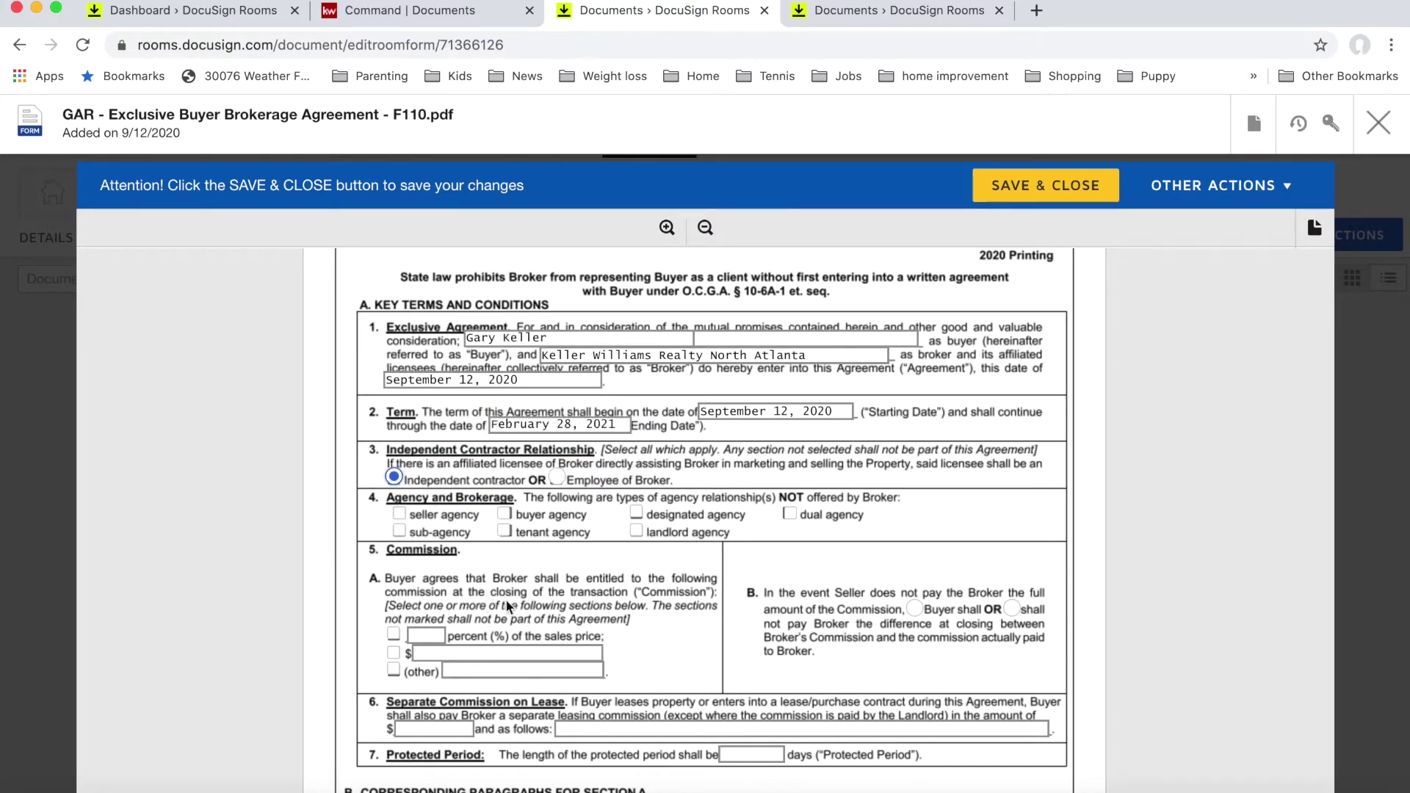
pyautogui.scroll(-1, 545, 591)
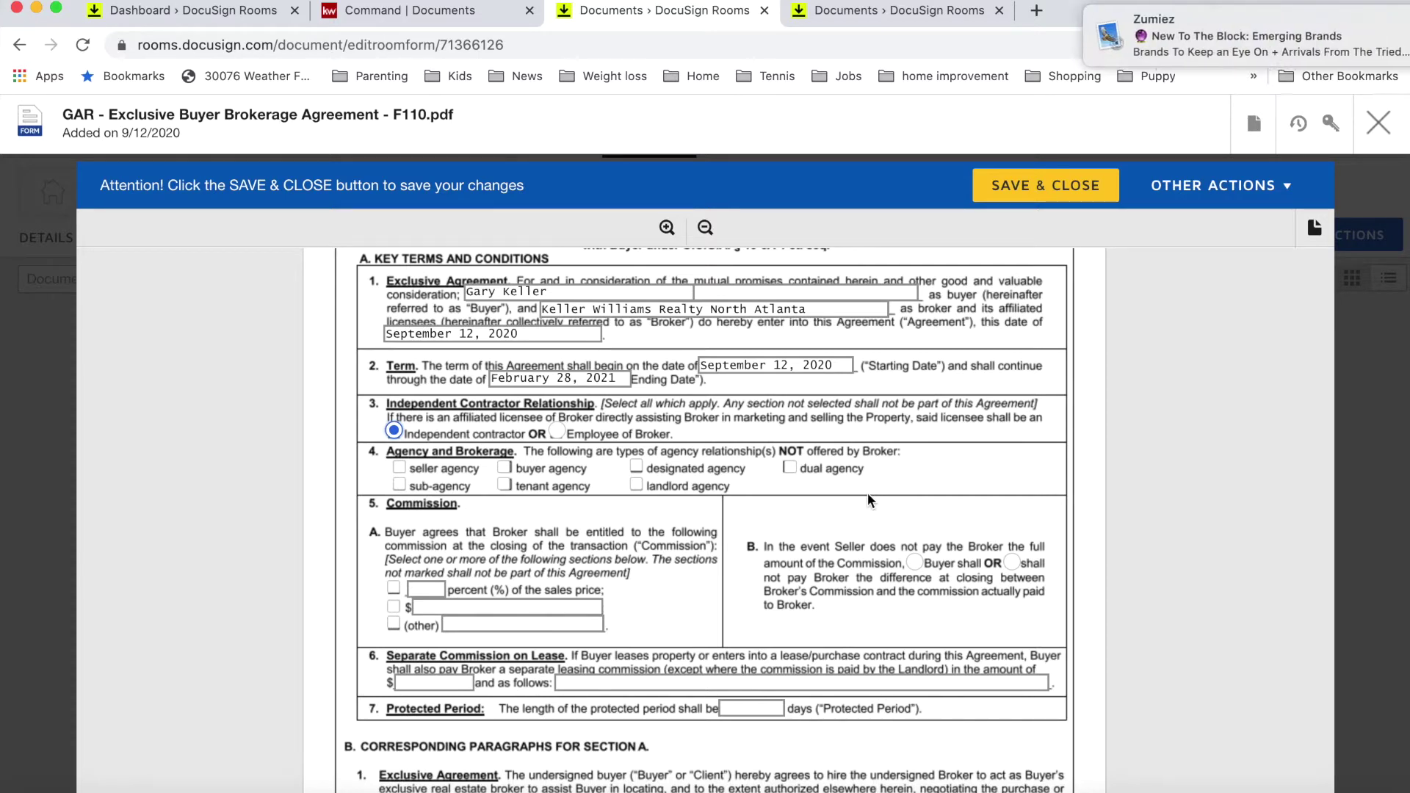
pyautogui.click(1359, 21)
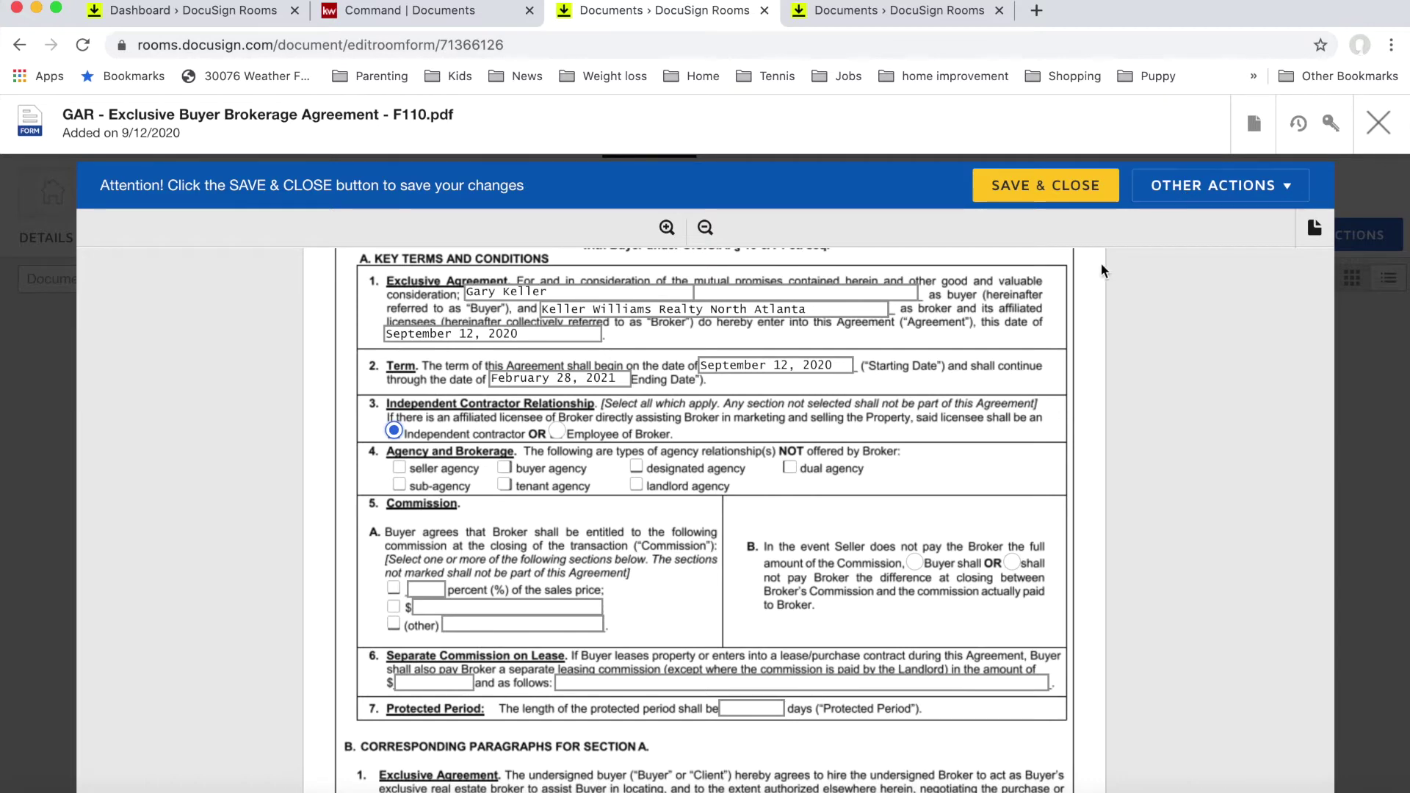
pyautogui.scroll(-2, 969, 295)
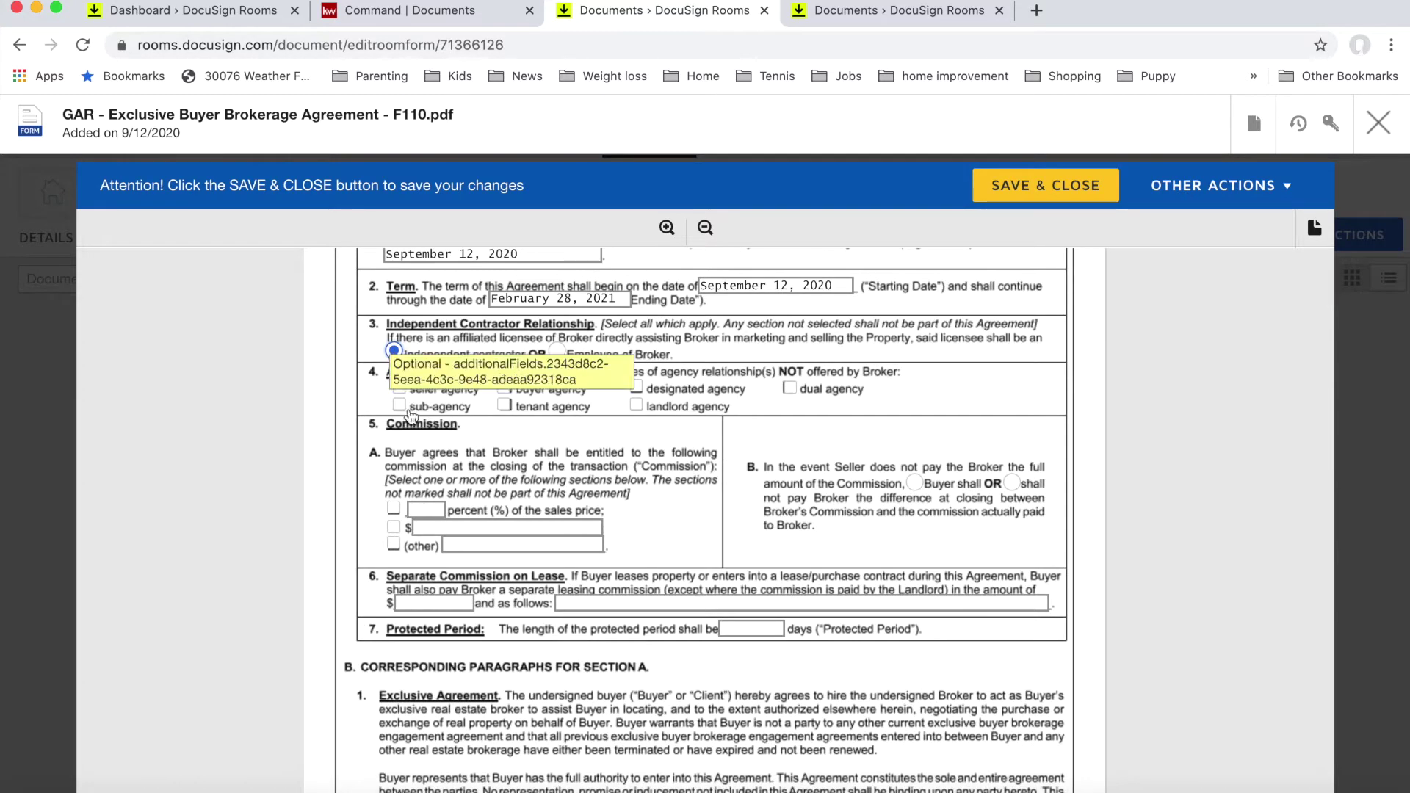
pyautogui.scroll(-1, 702, 447)
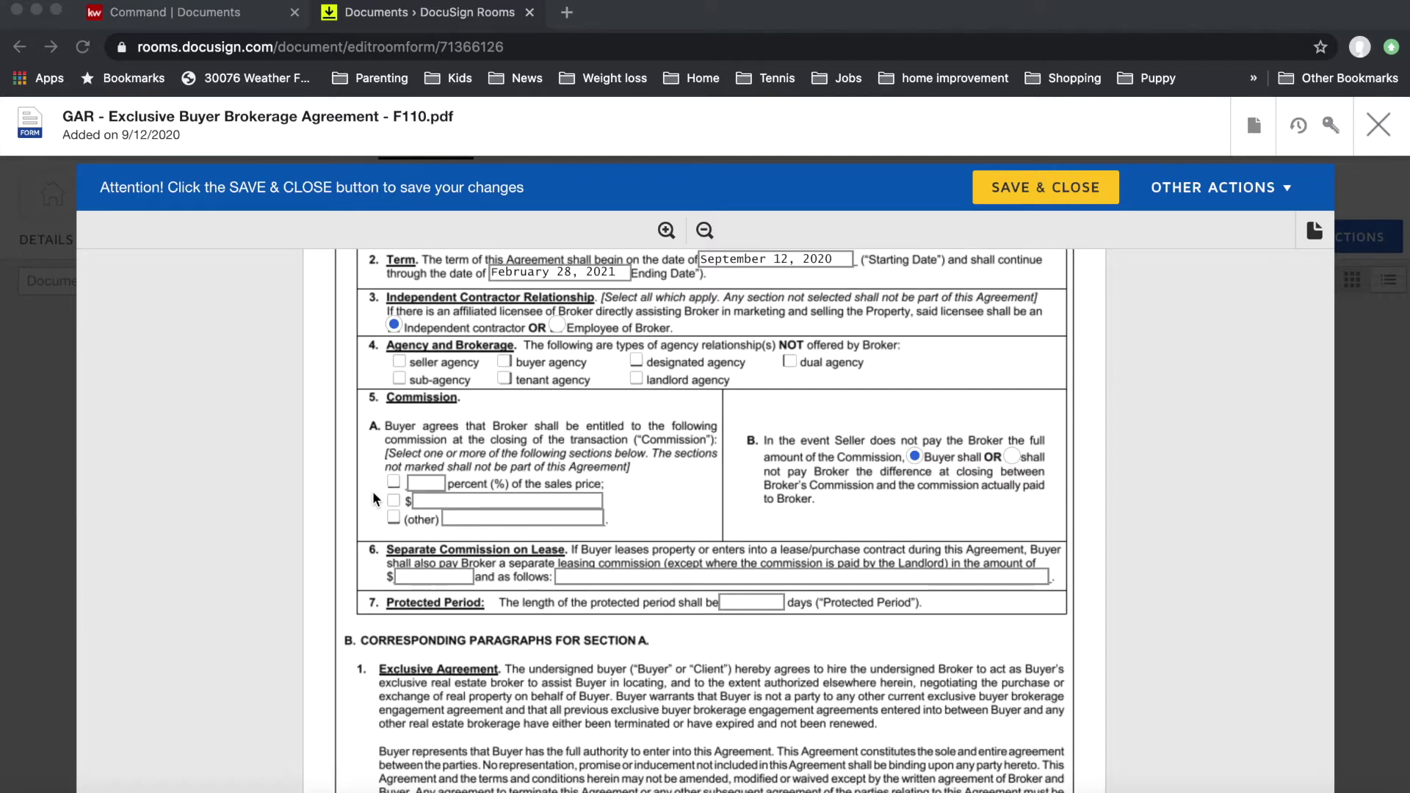
# Step: Check the percent-of-sales-price commission option in section 5A and enter 3.0
pyautogui.click(392, 484)
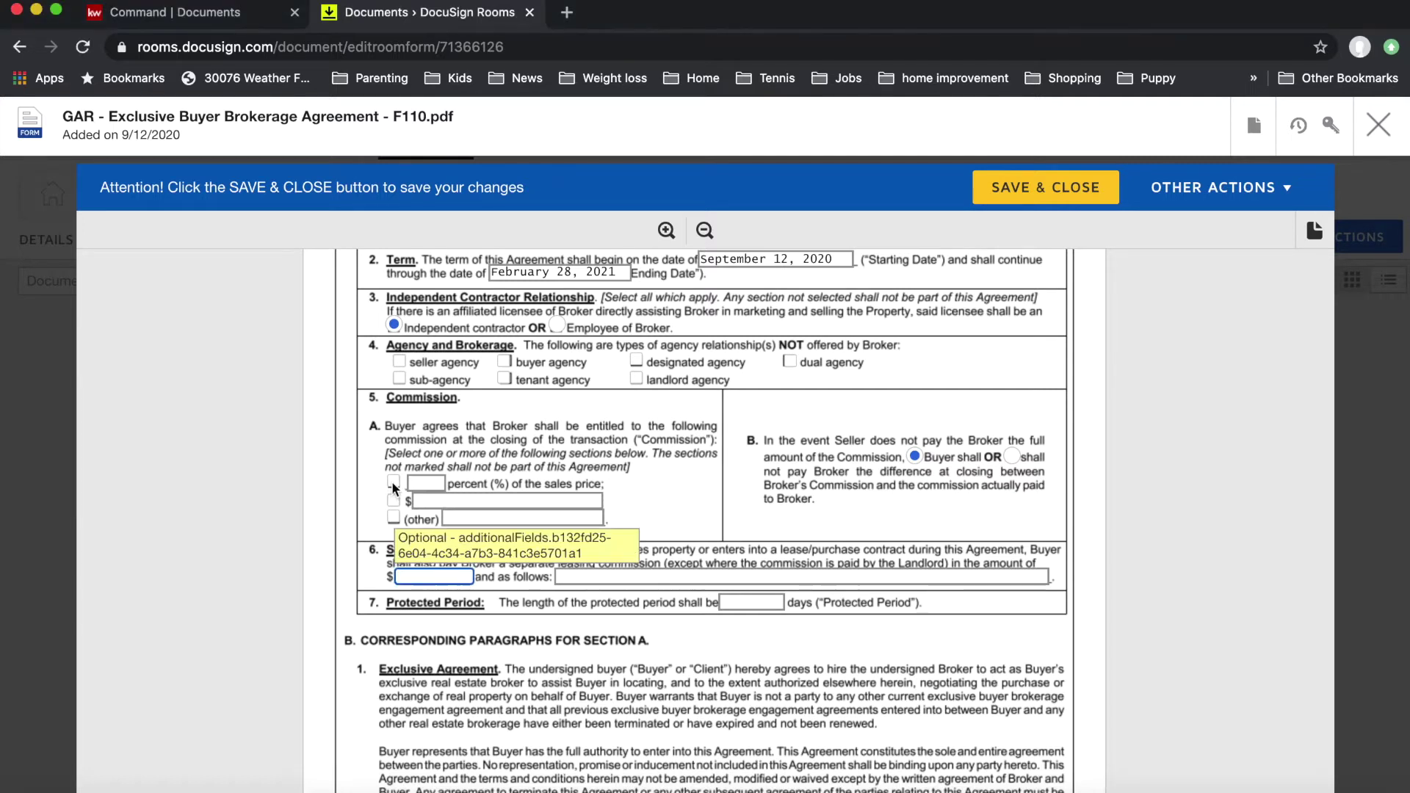
pyautogui.click(394, 484)
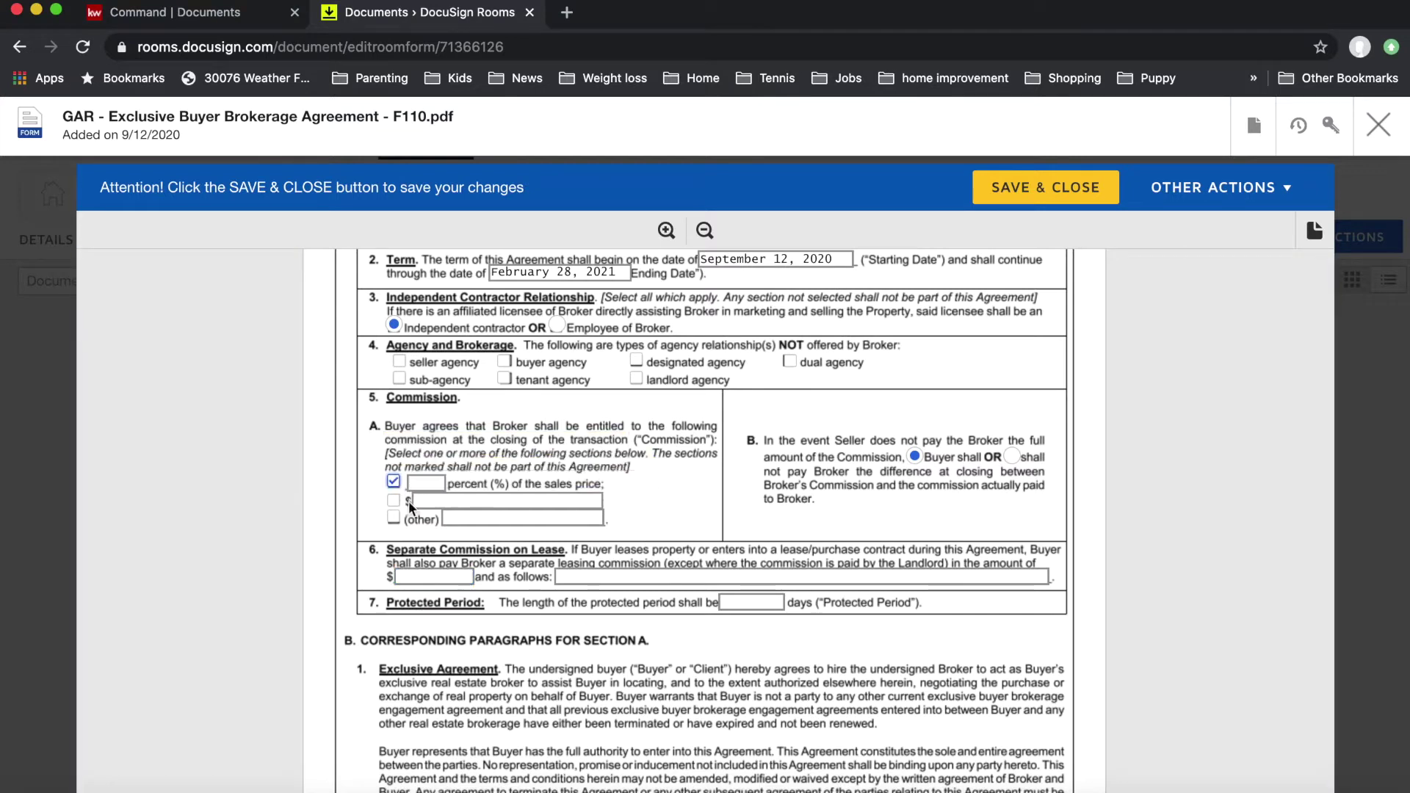
pyautogui.click(415, 482)
pyautogui.write('3')
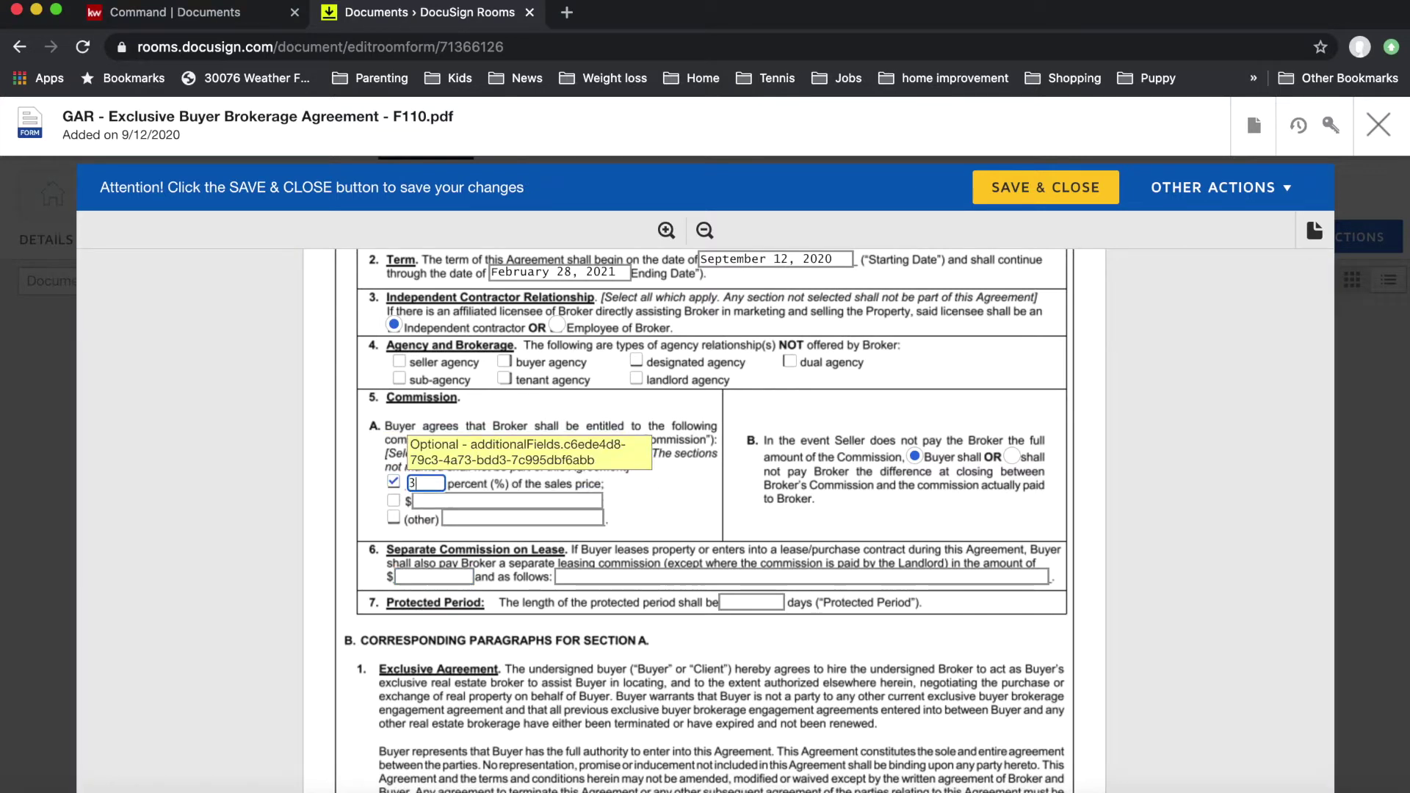
pyautogui.write('.0')
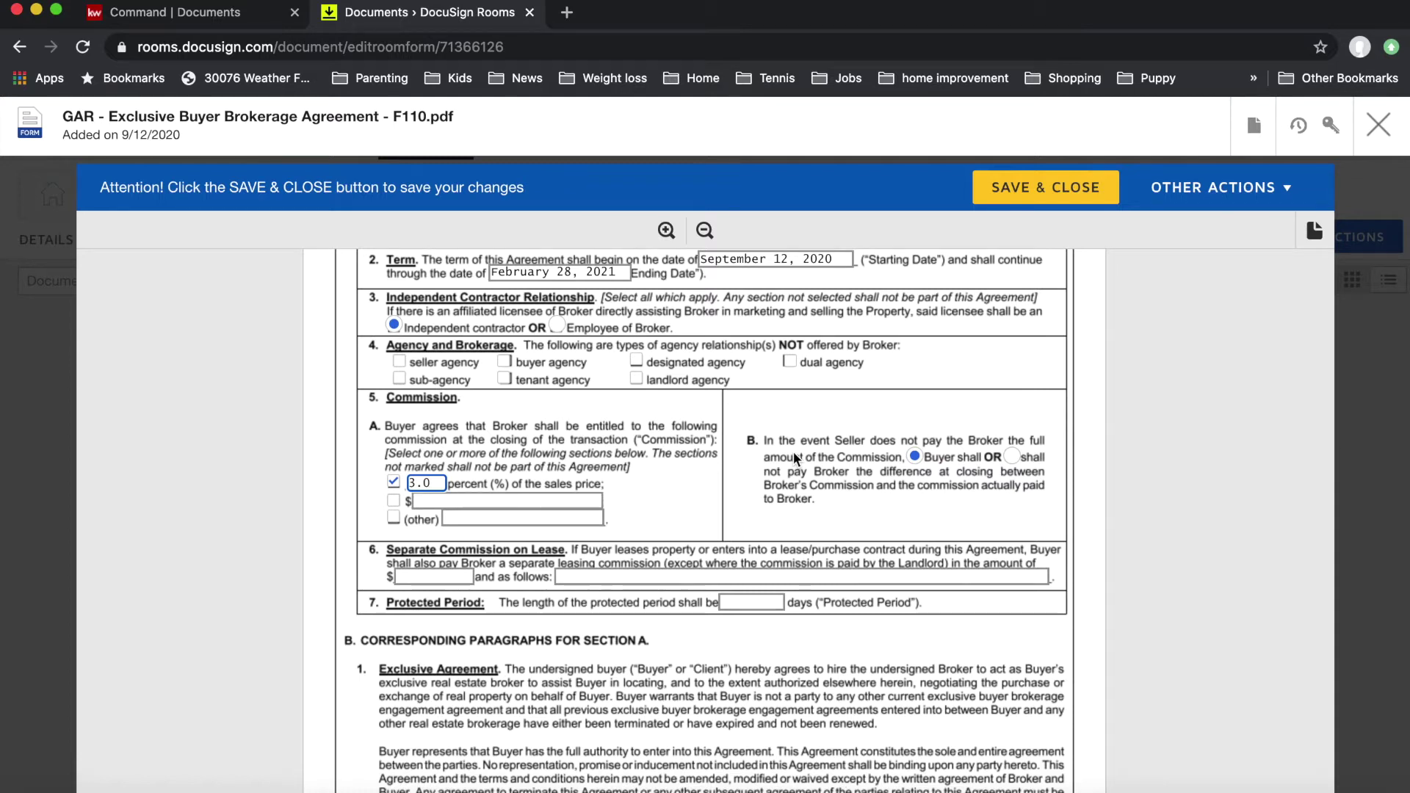
# Step: Set section 5B to 'Buyer shall not' pay the difference, then select section 6's lease commission field
pyautogui.click(1011, 457)
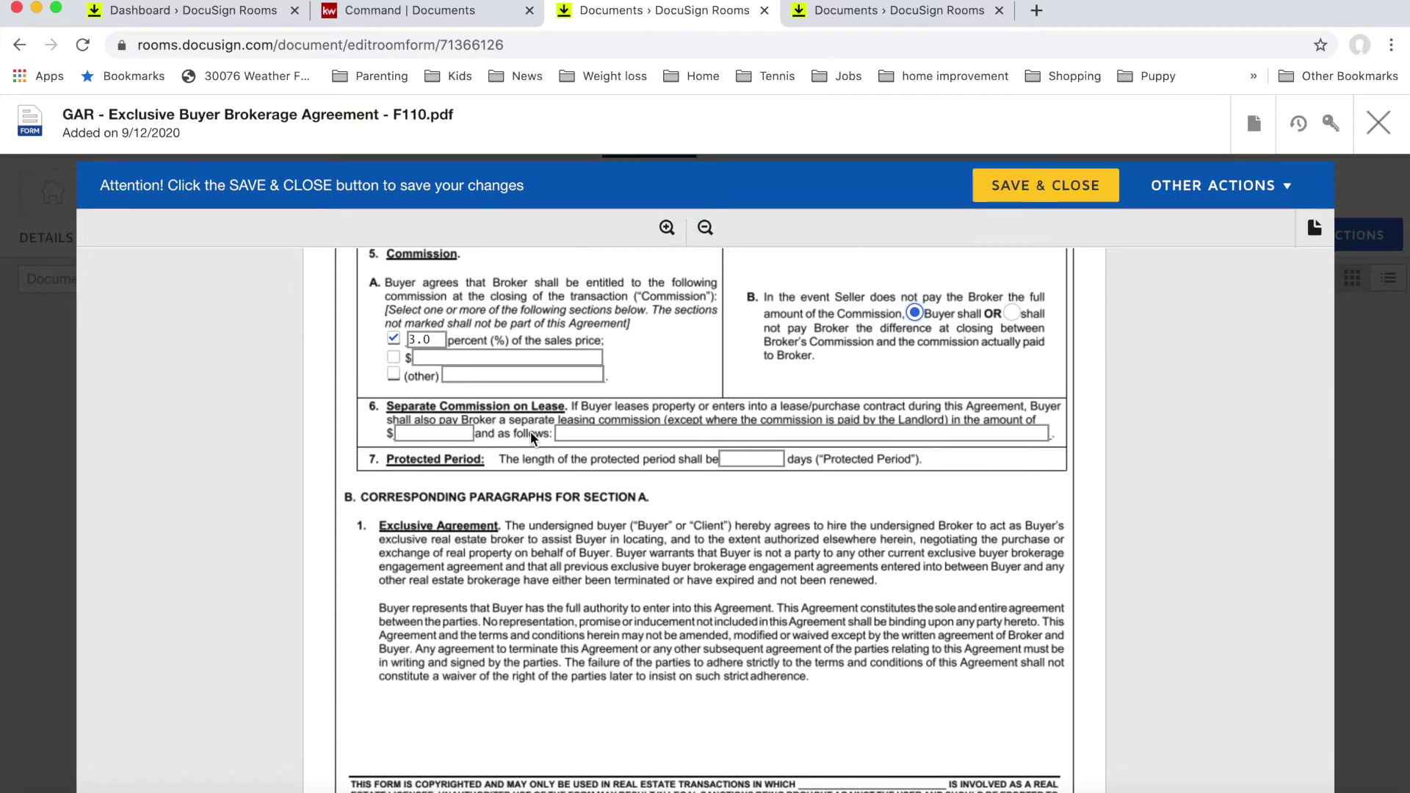
pyautogui.scroll(-2, 530, 430)
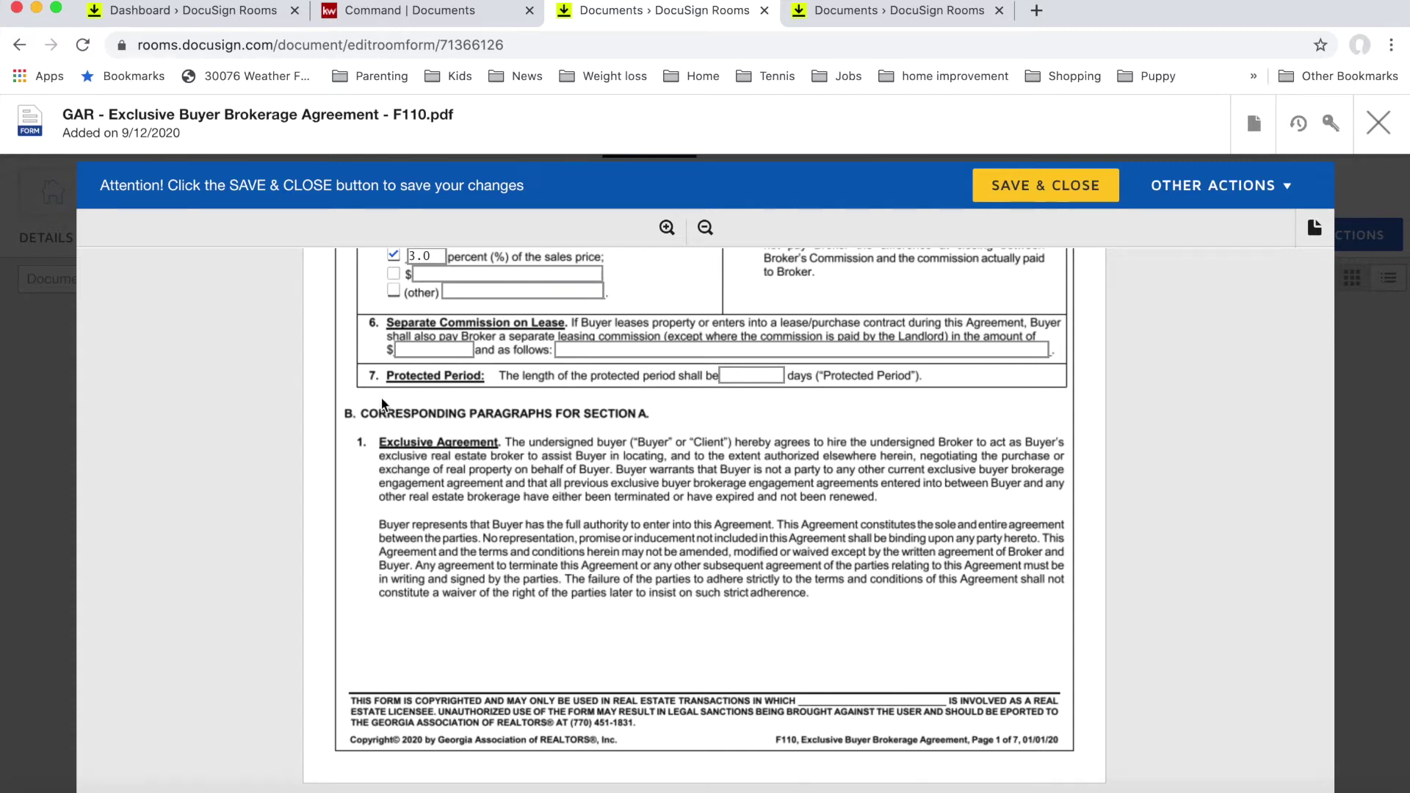
pyautogui.click(433, 350)
# Step: Enter NA in both the lease commission $ amount and the 'and as follows' terms fields
pyautogui.write('NA')
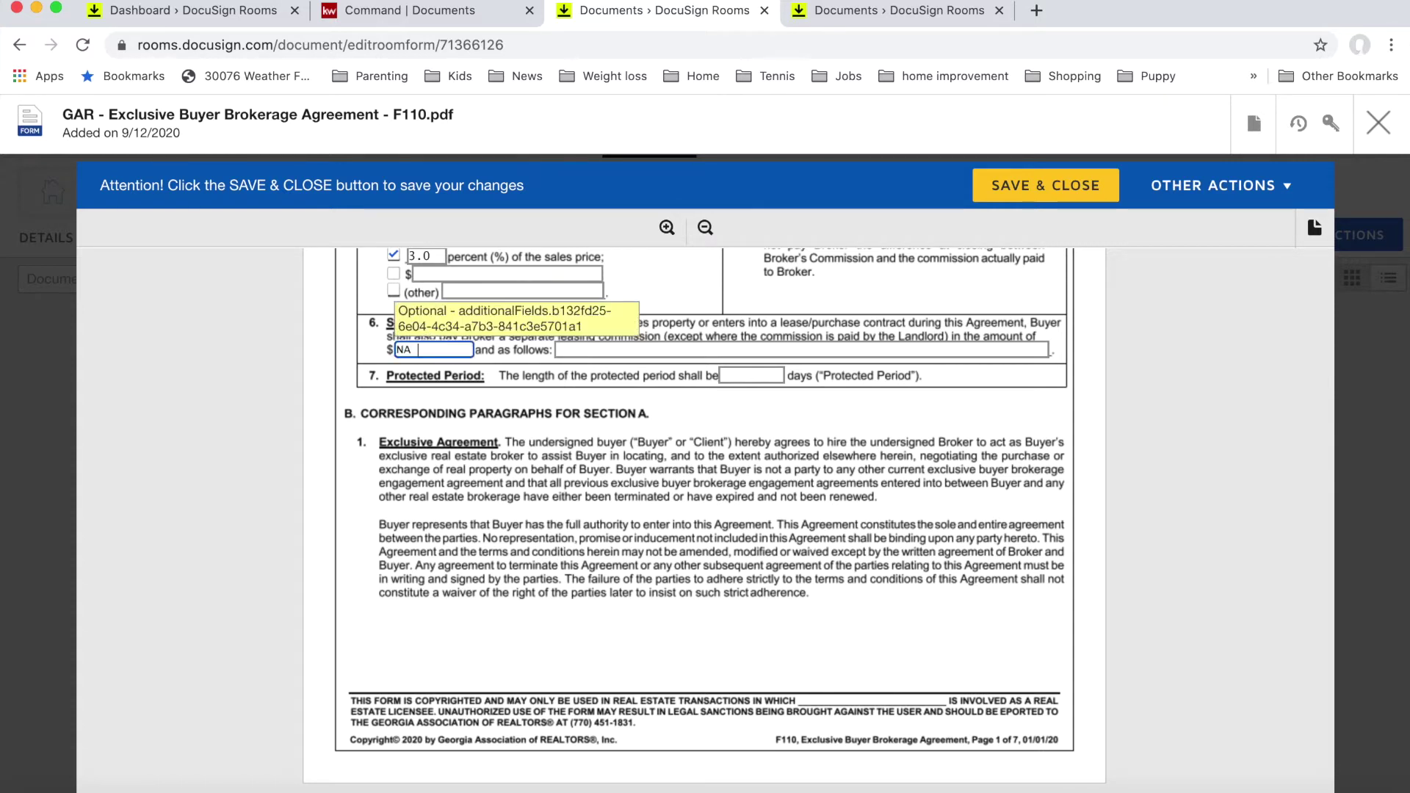
pyautogui.press('Tab')
pyautogui.write('NA')
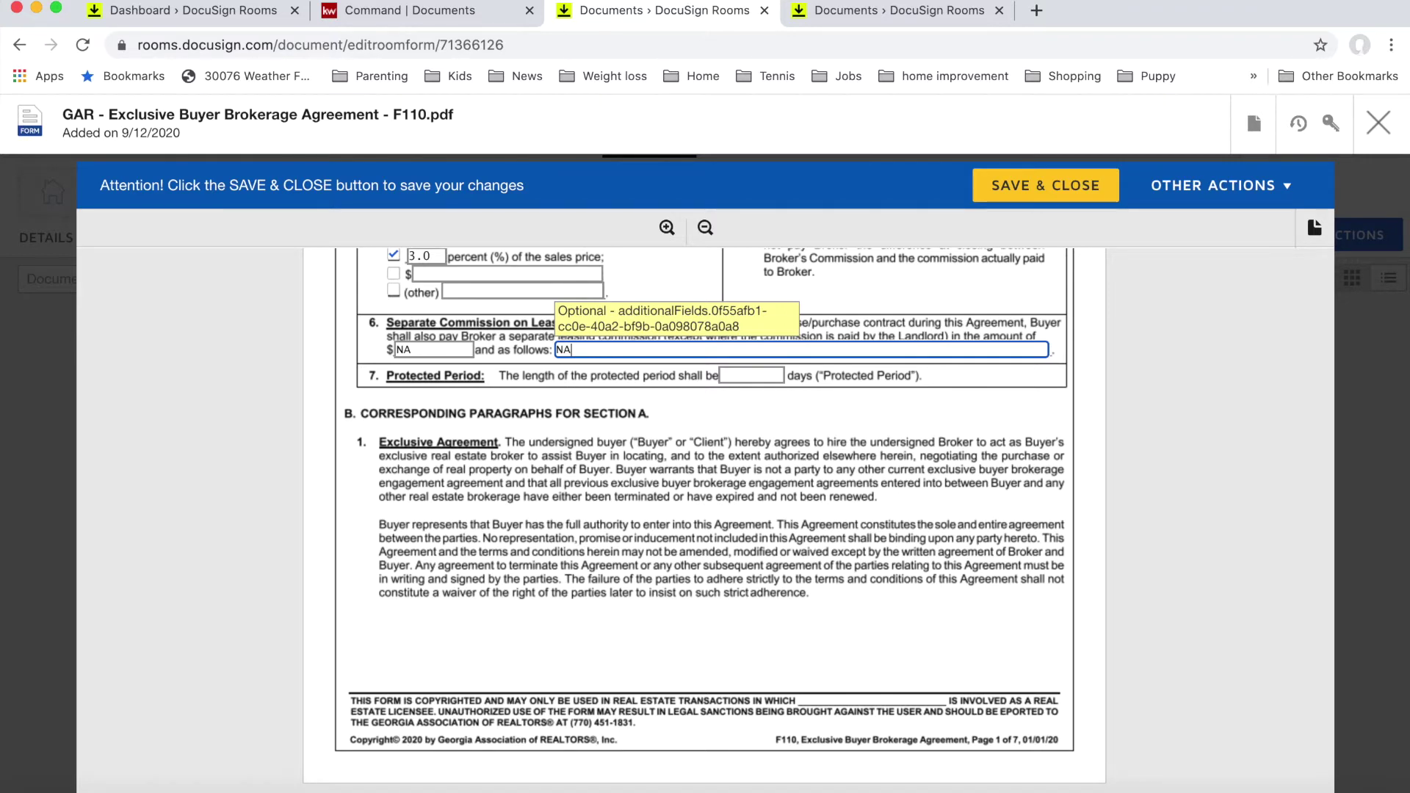
pyautogui.scroll(-1, 569, 397)
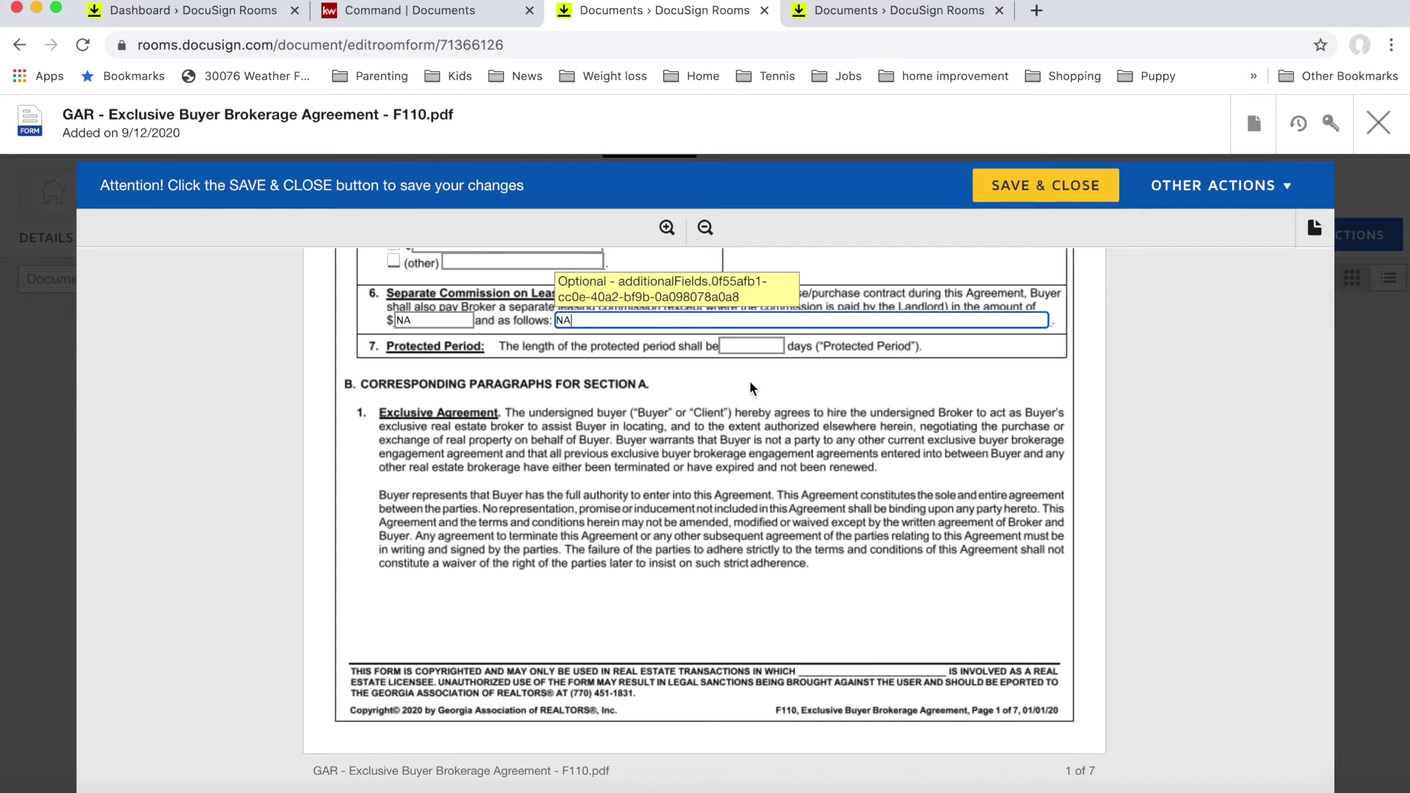
pyautogui.click(748, 346)
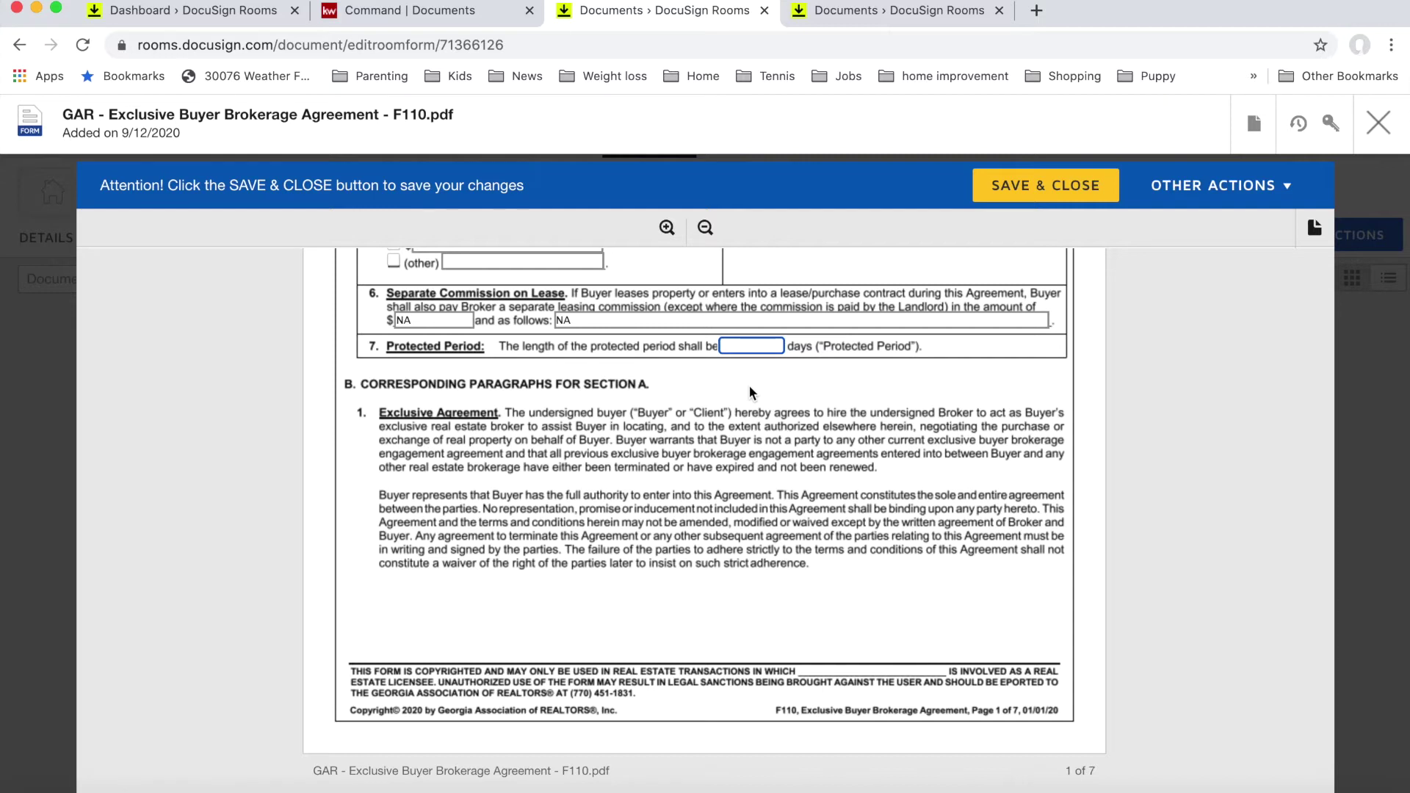
# Step: Enter 90 as the number of Protected Period days in section 7
pyautogui.write('90')
# Step: Scroll to page 6 so section 19 Brochures and the blank Special Stipulations box are visible
pyautogui.scroll(1, 733, 429)
pyautogui.scroll(-5, 733, 424)
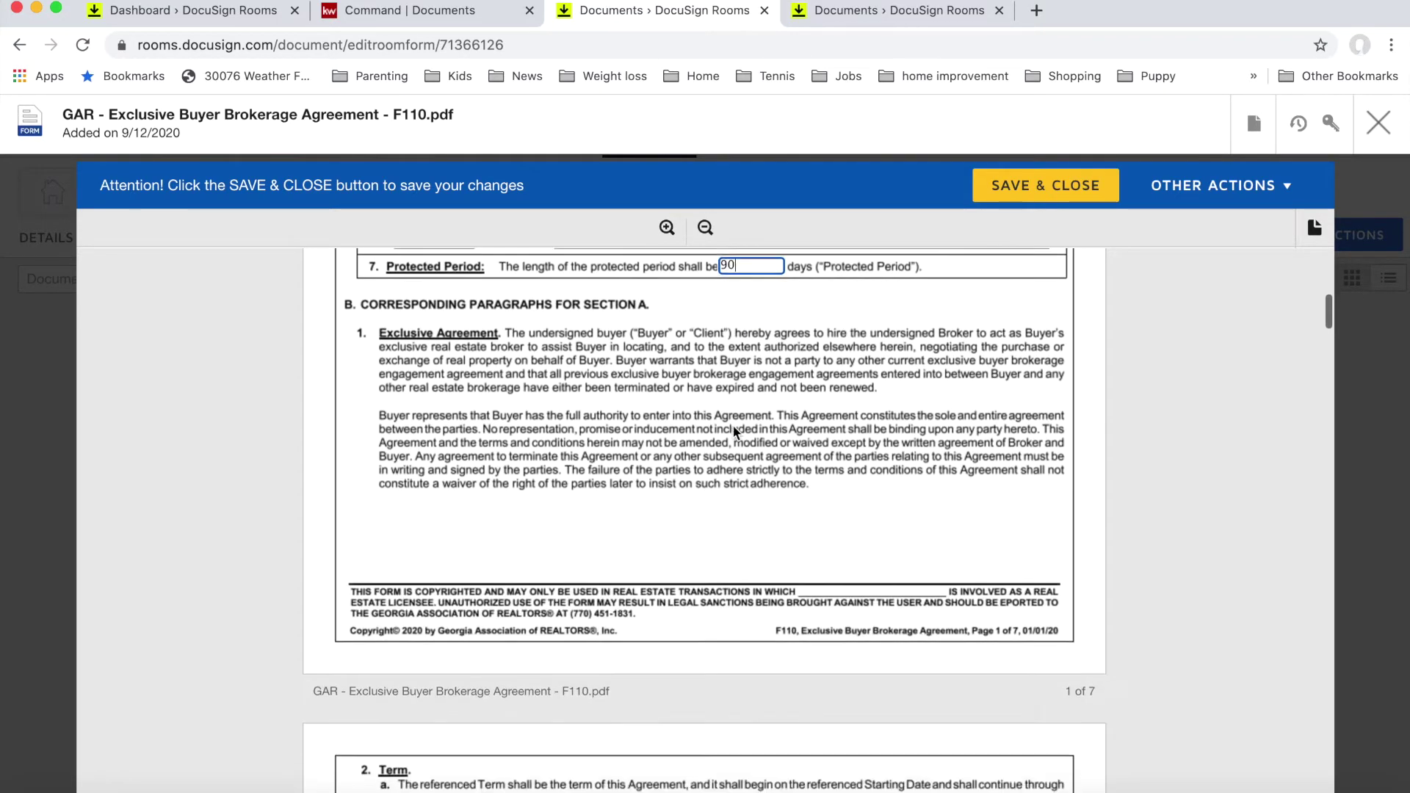
pyautogui.scroll(-3, 733, 425)
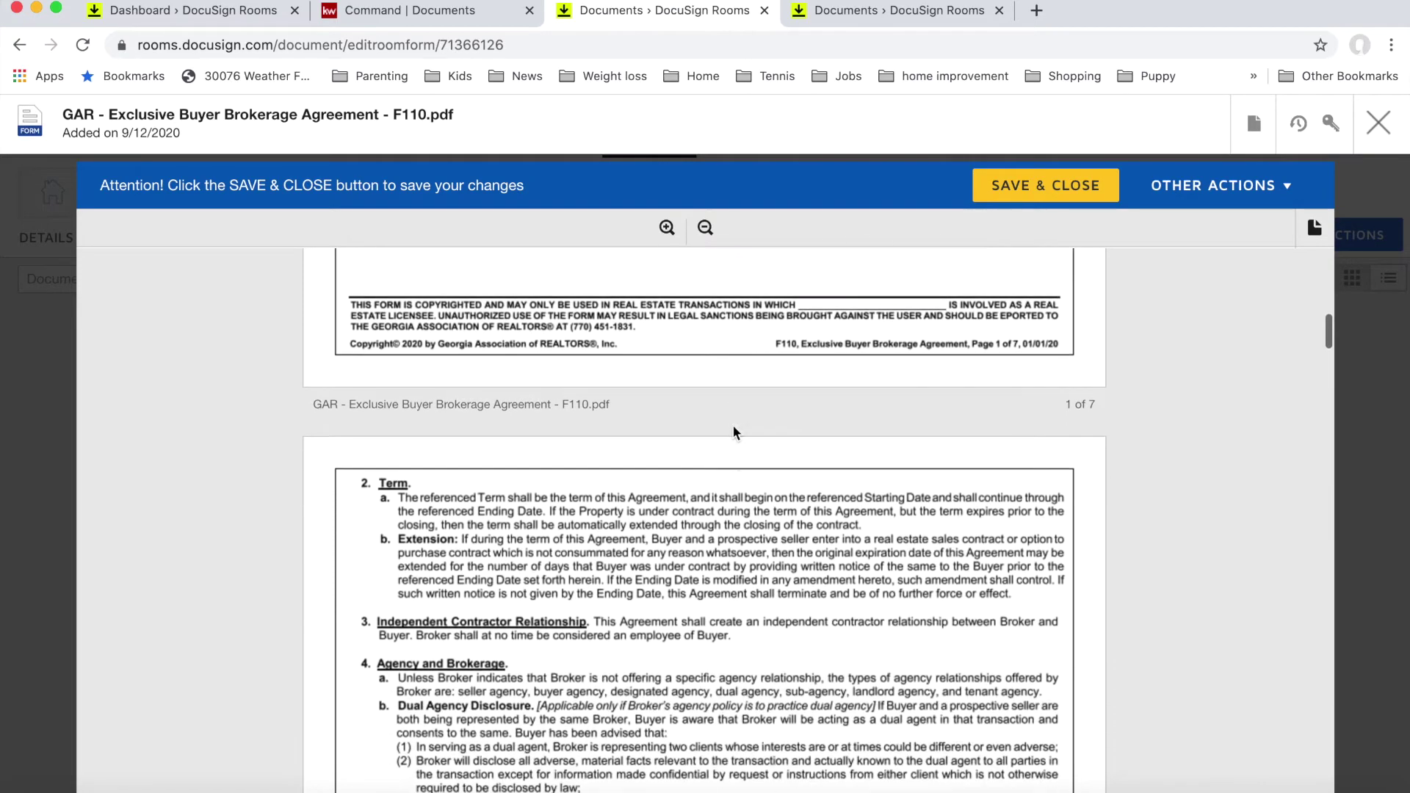
pyautogui.scroll(-15, 734, 432)
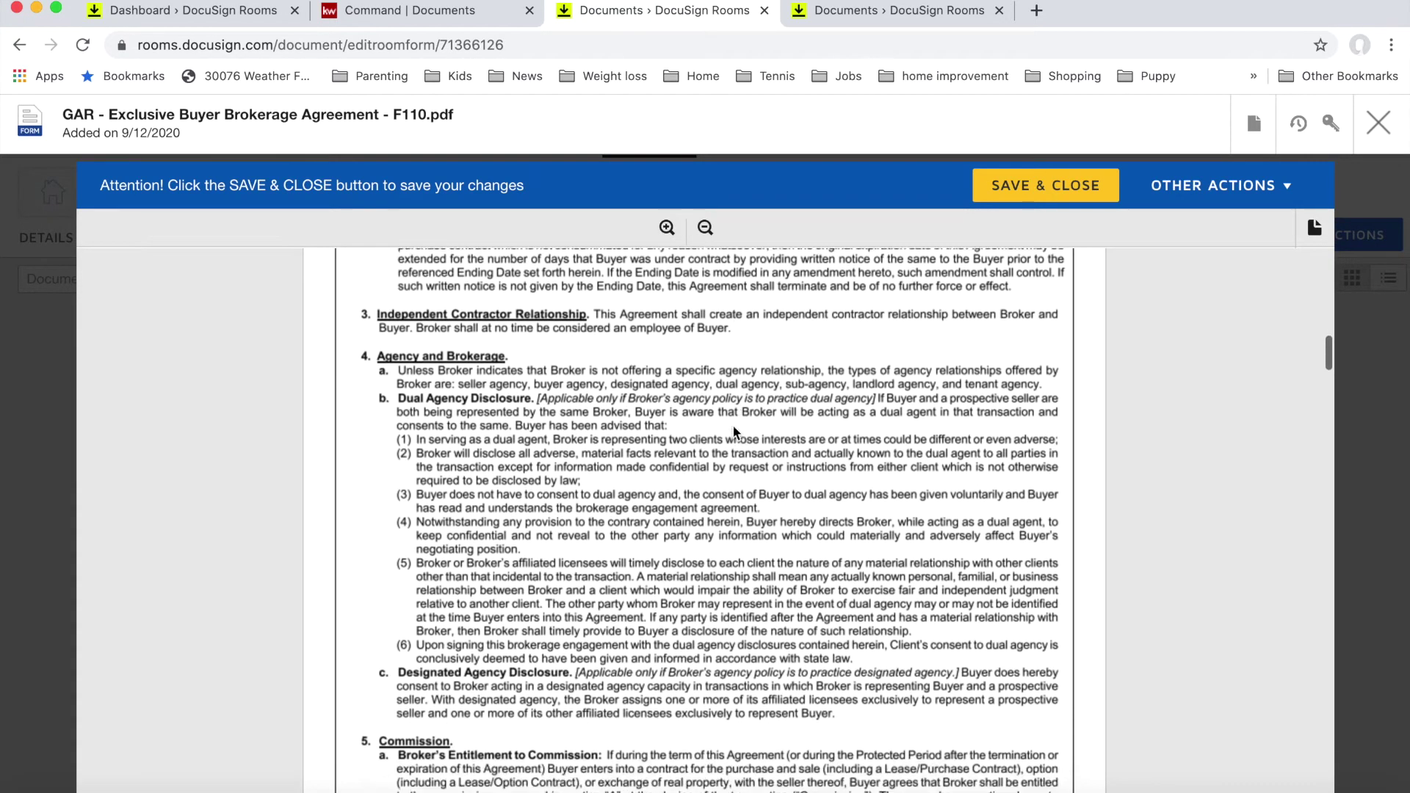
pyautogui.scroll(-15, 733, 429)
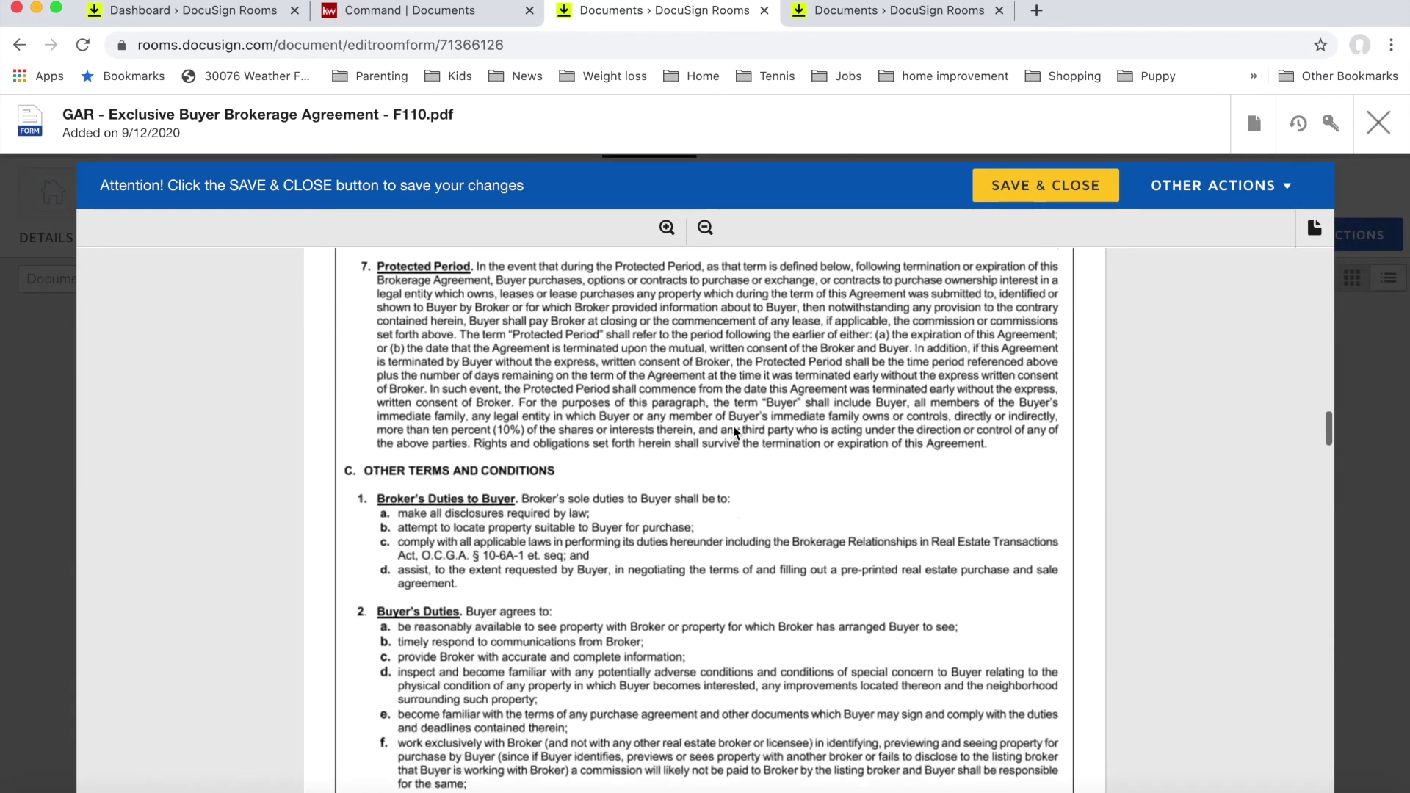
pyautogui.scroll(-15, 734, 432)
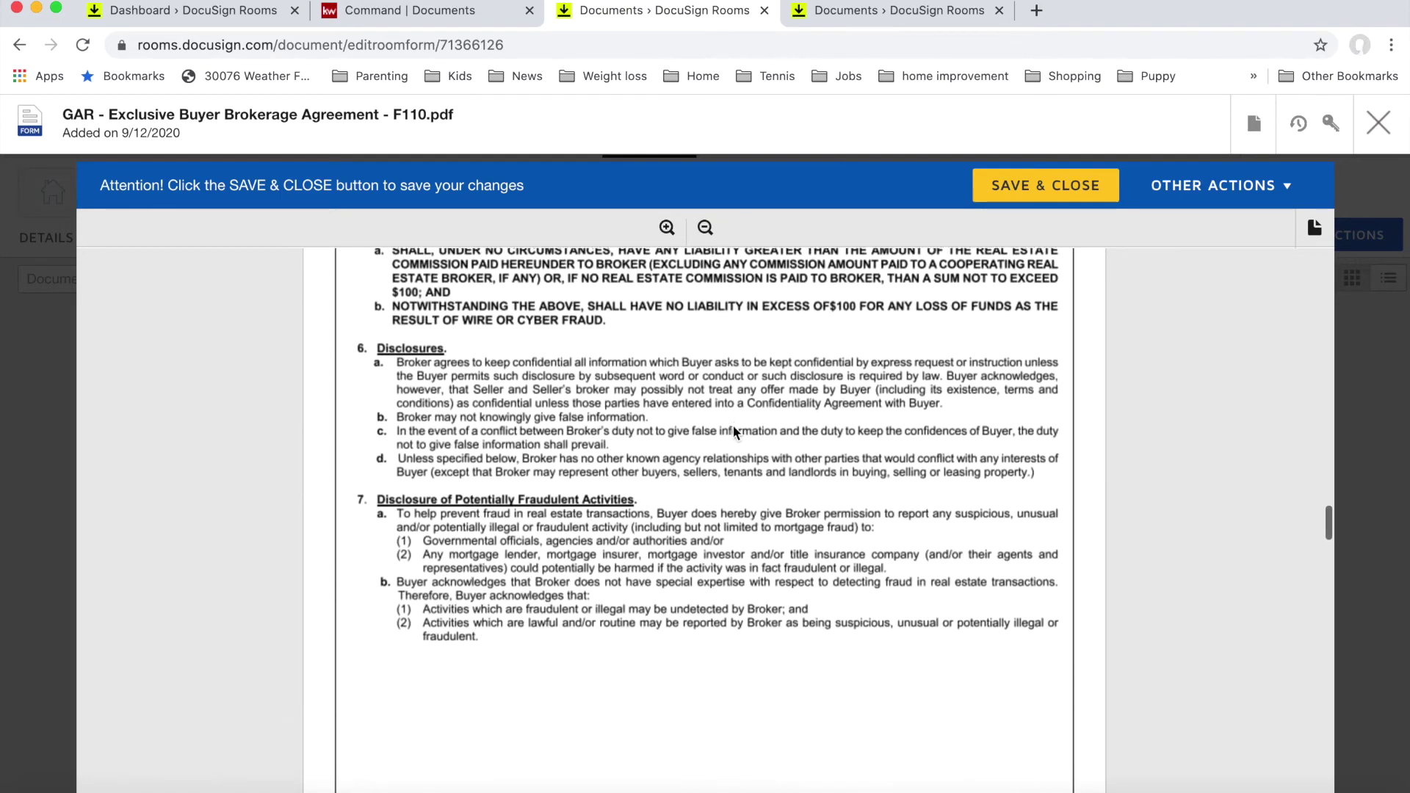
pyautogui.scroll(-15, 733, 429)
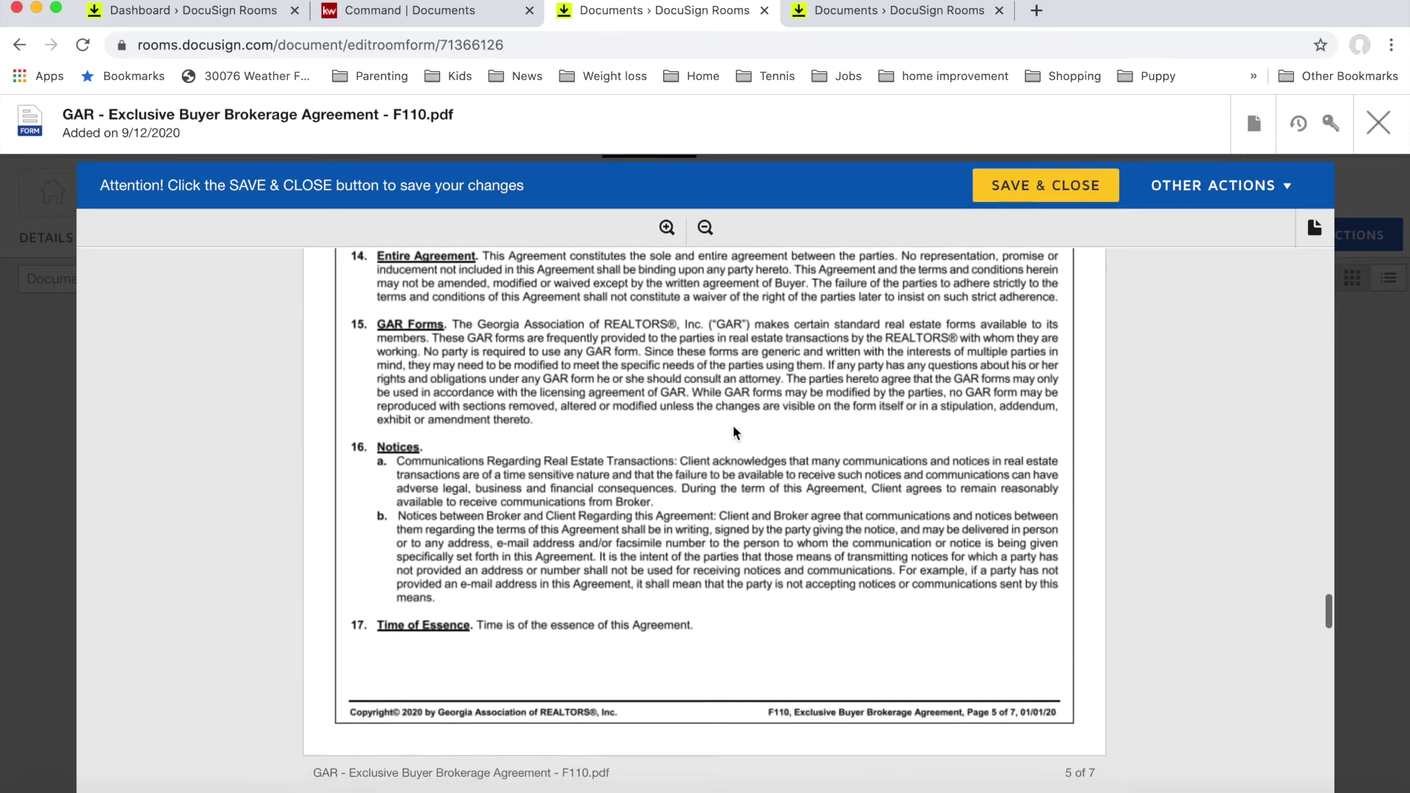
pyautogui.scroll(-10, 733, 430)
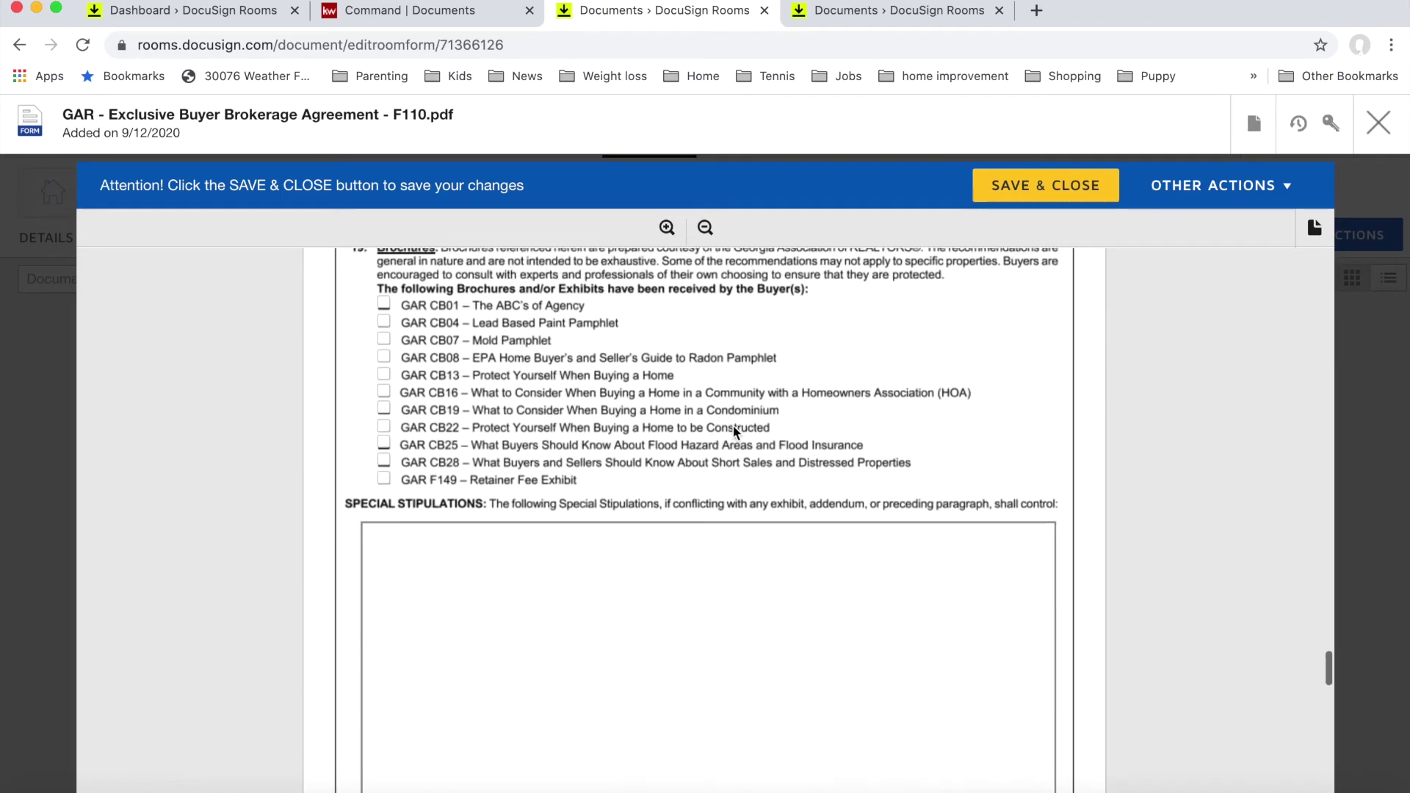
pyautogui.scroll(-2, 732, 430)
pyautogui.scroll(6, 733, 429)
pyautogui.scroll(4, 733, 428)
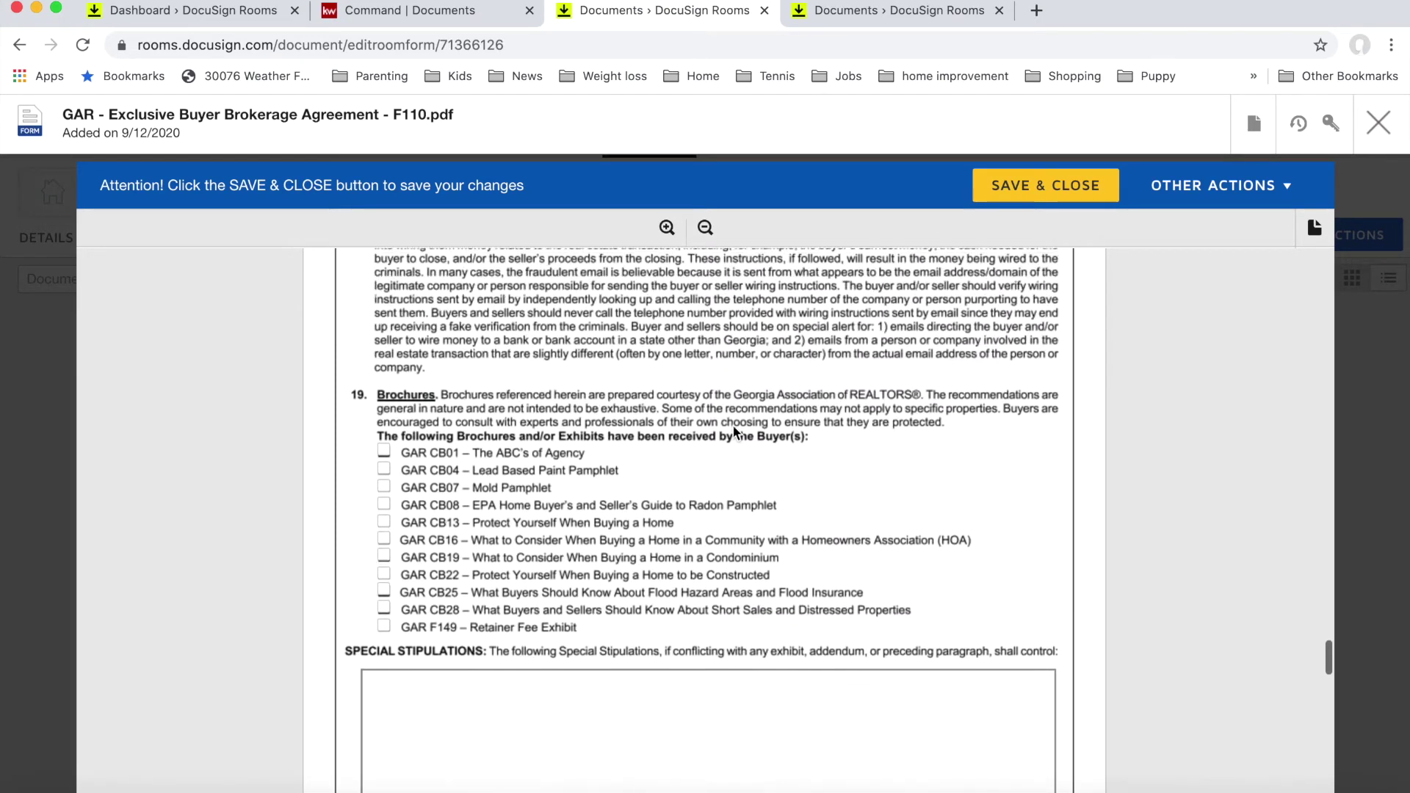
pyautogui.scroll(1, 732, 430)
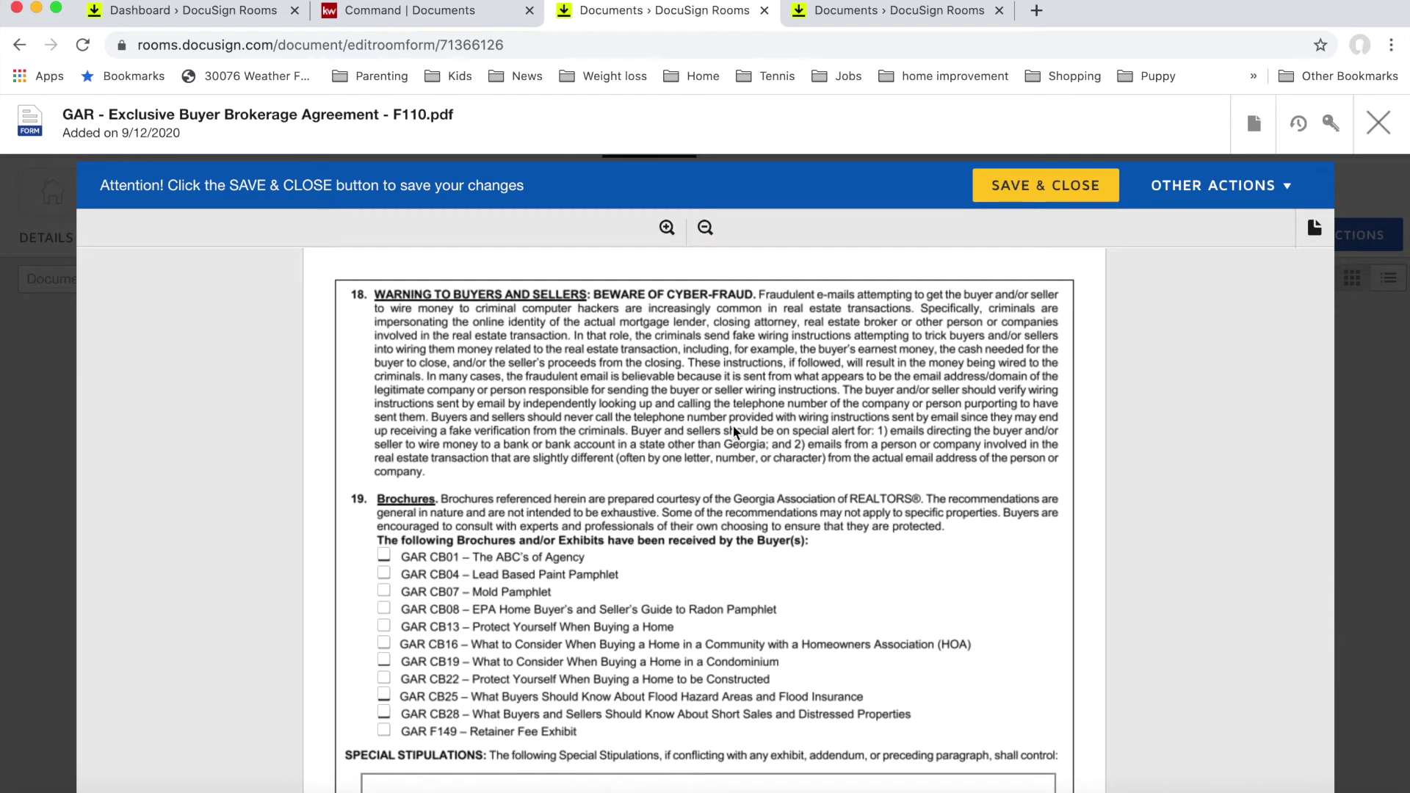
pyautogui.scroll(4, 733, 430)
pyautogui.scroll(-5, 733, 430)
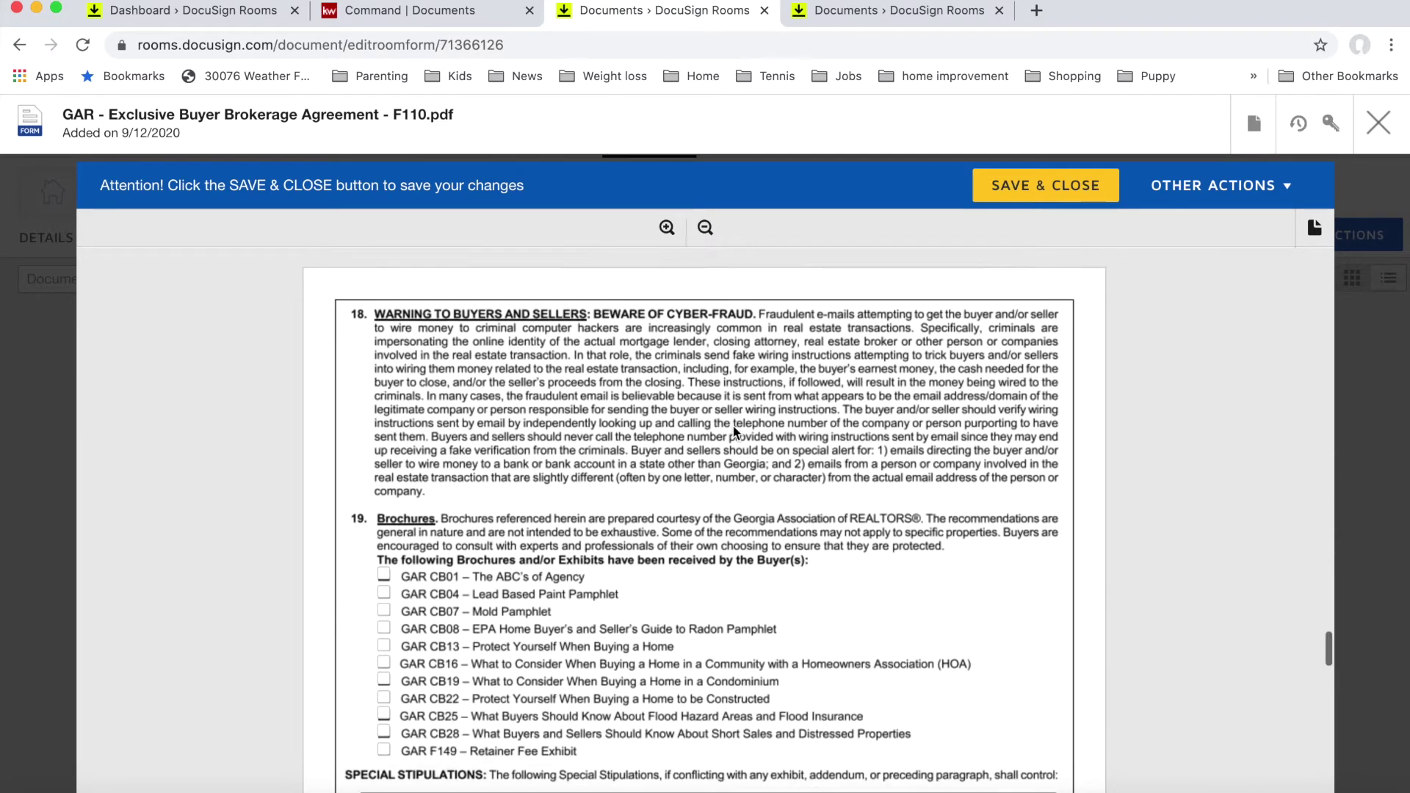
pyautogui.scroll(-3, 732, 429)
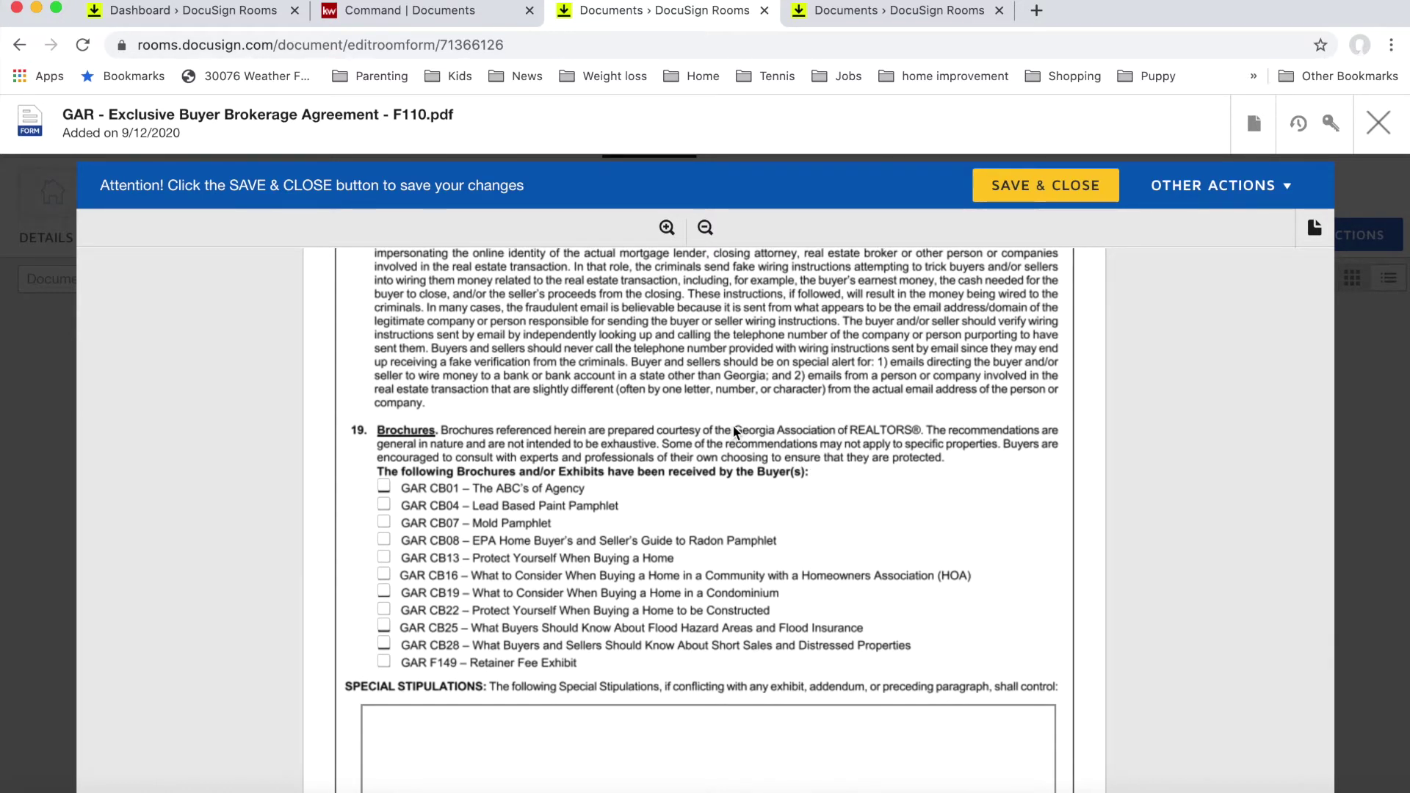
pyautogui.scroll(1, 733, 430)
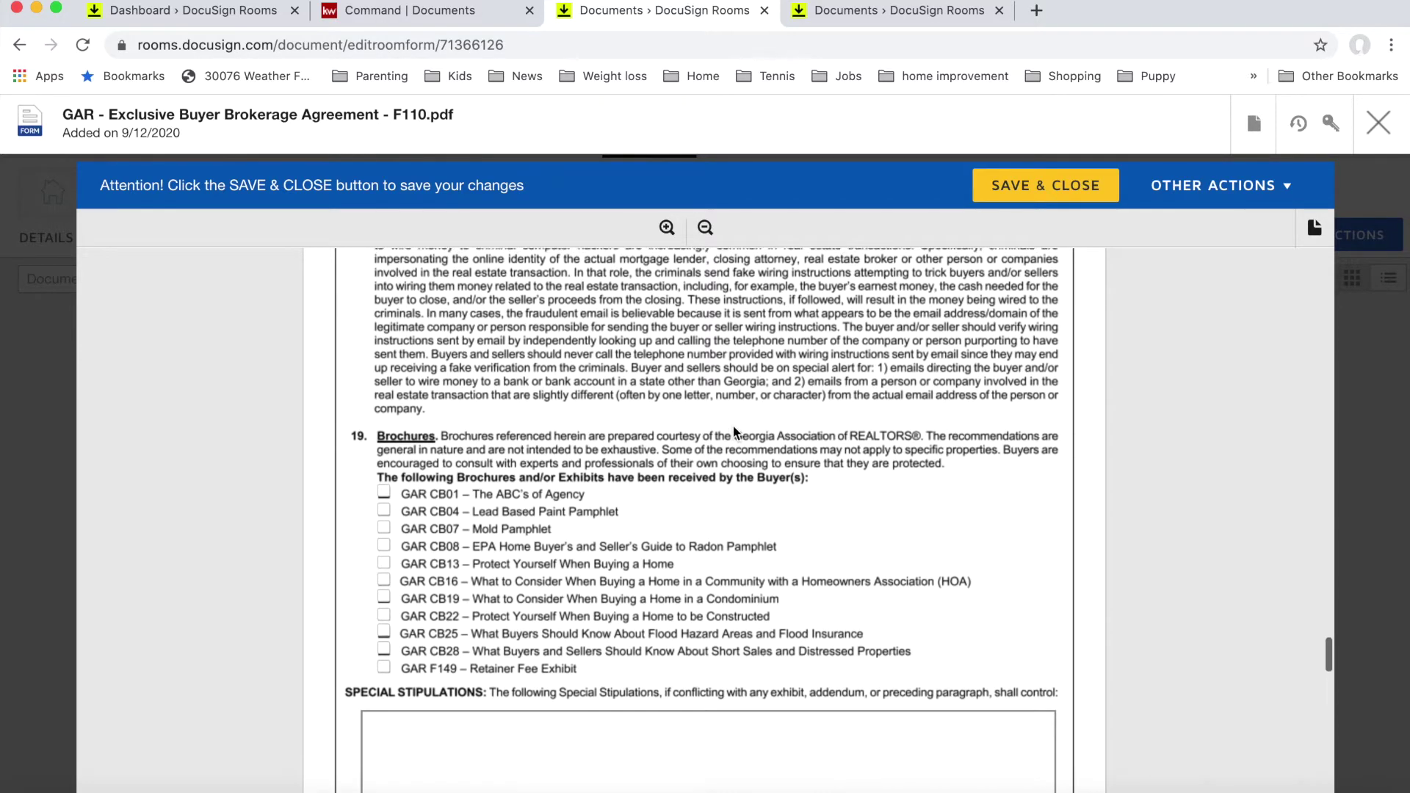
pyautogui.scroll(1, 733, 430)
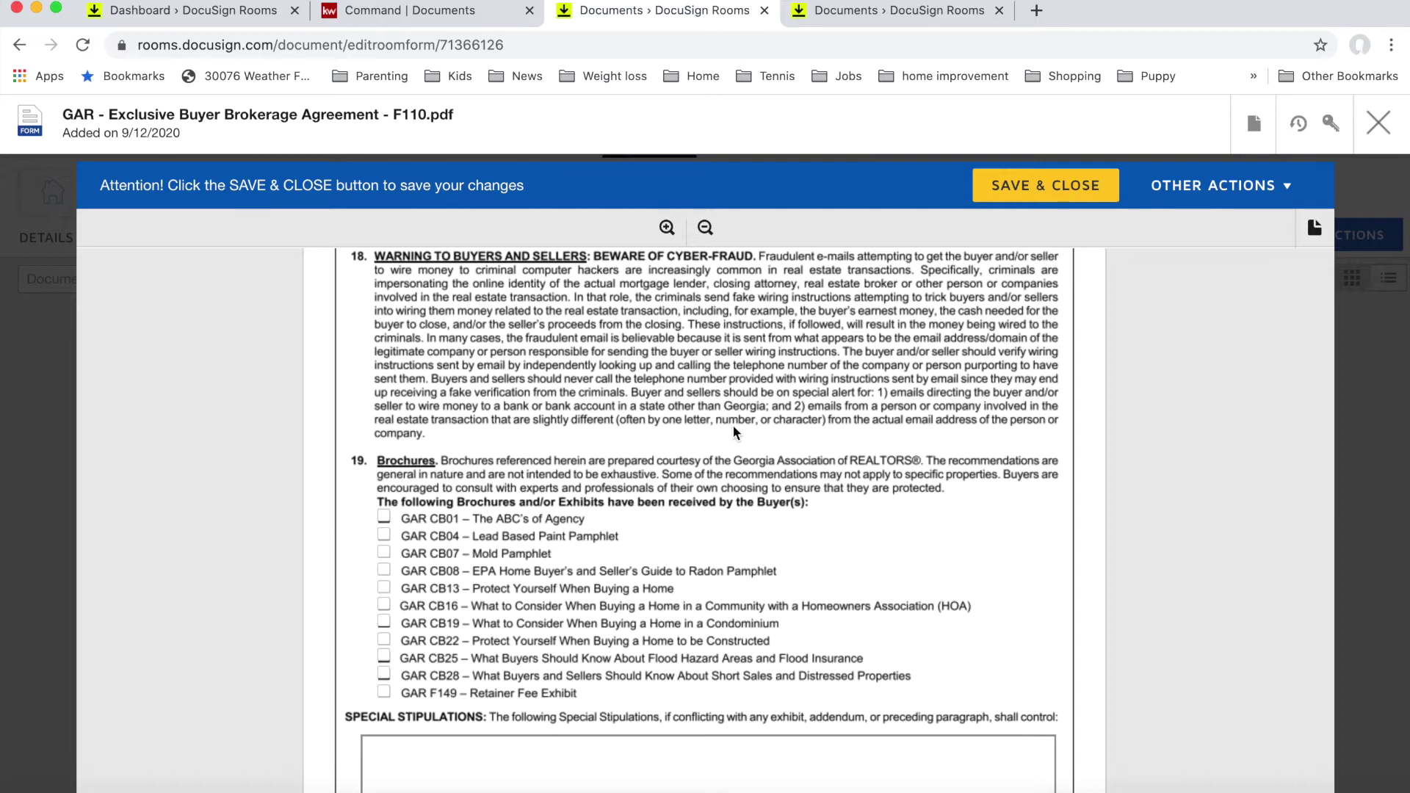
pyautogui.scroll(-1, 781, 486)
pyautogui.scroll(-1, 781, 494)
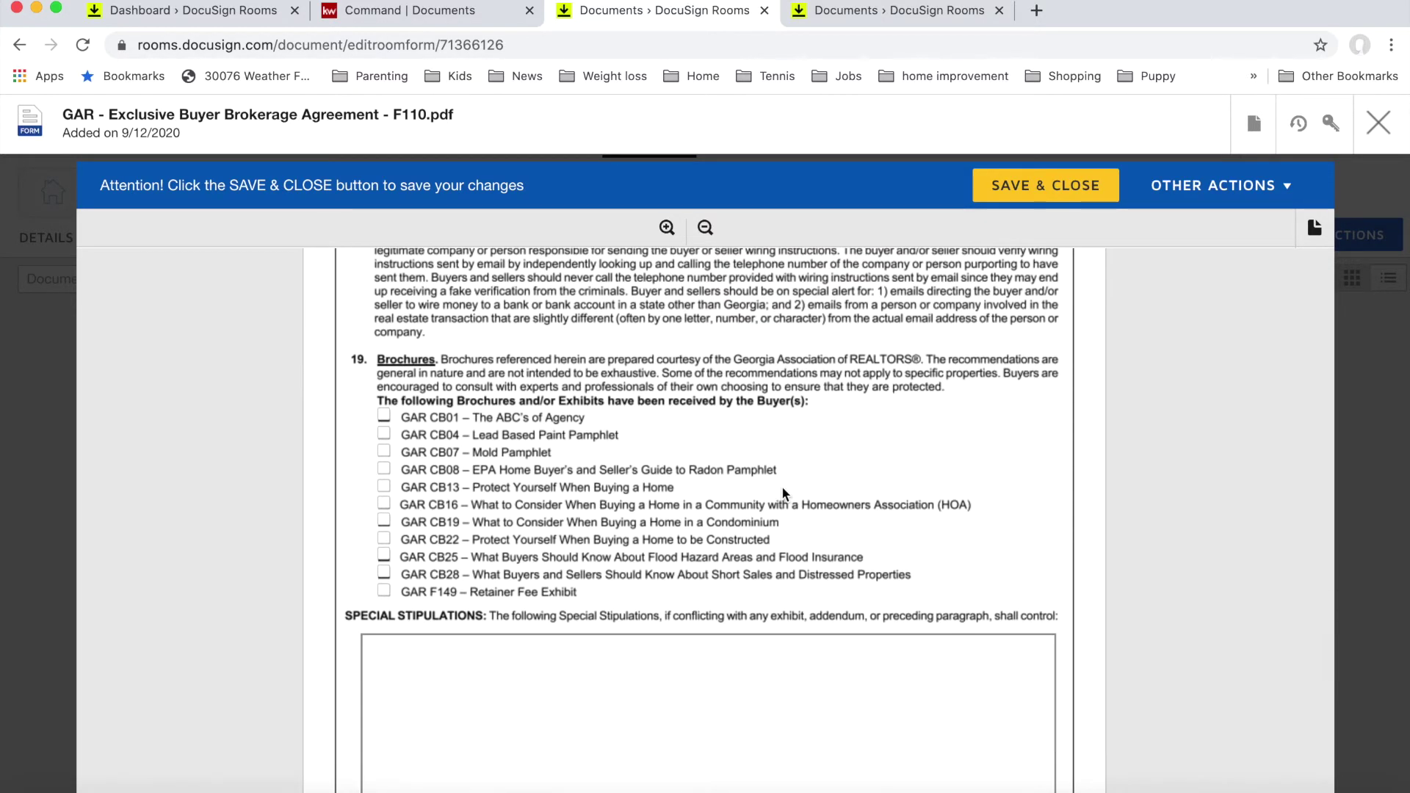
pyautogui.scroll(-1, 781, 493)
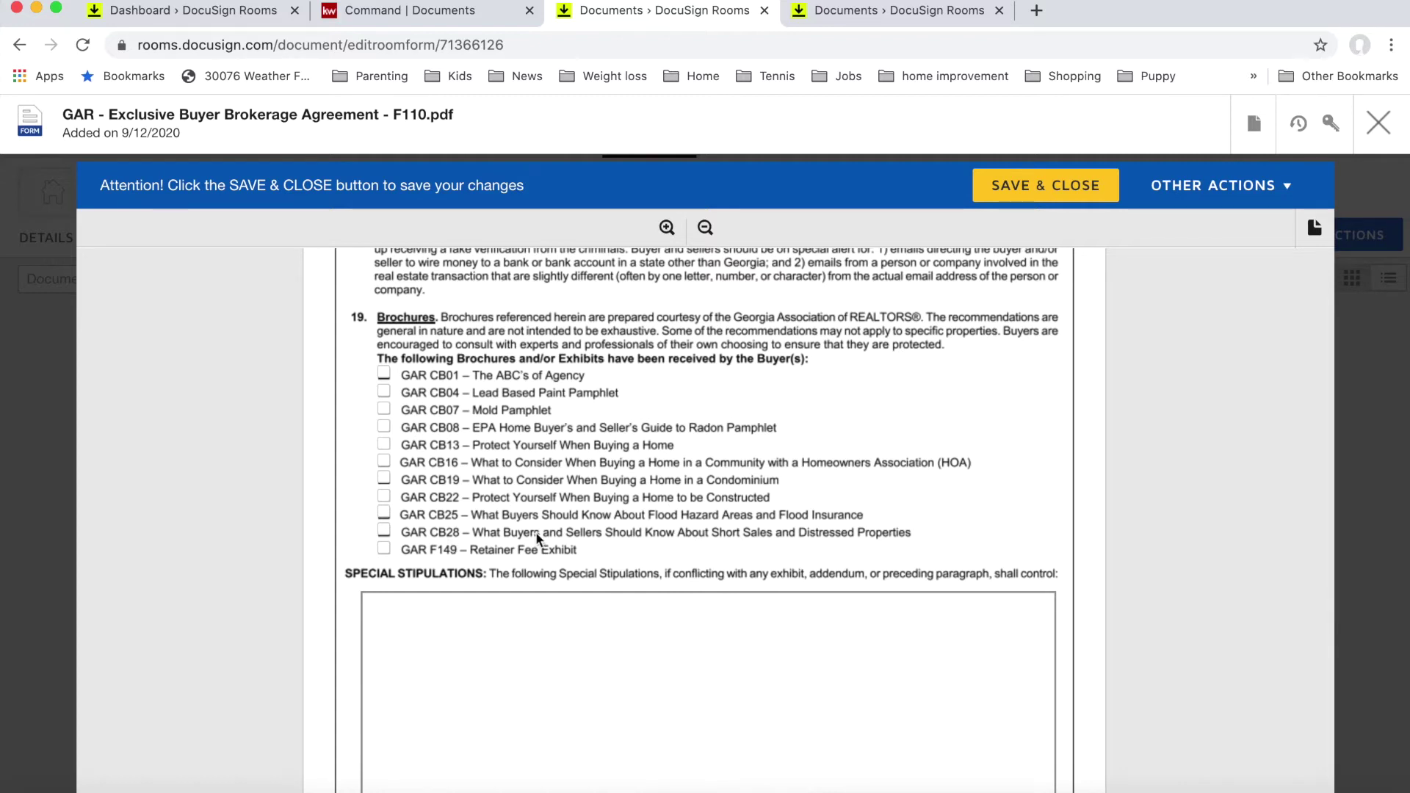
pyautogui.scroll(-5, 584, 591)
pyautogui.scroll(-3, 584, 591)
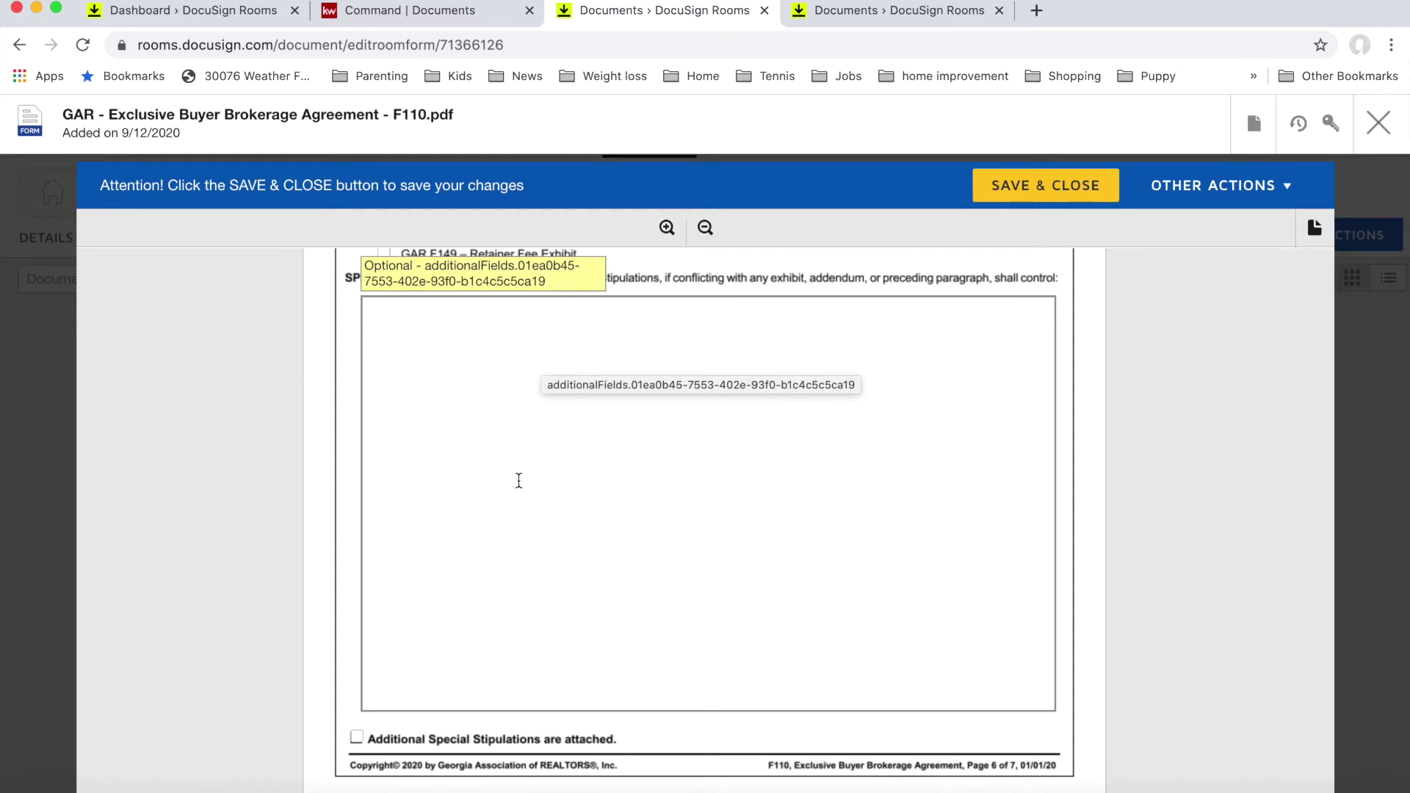
pyautogui.scroll(-1, 518, 480)
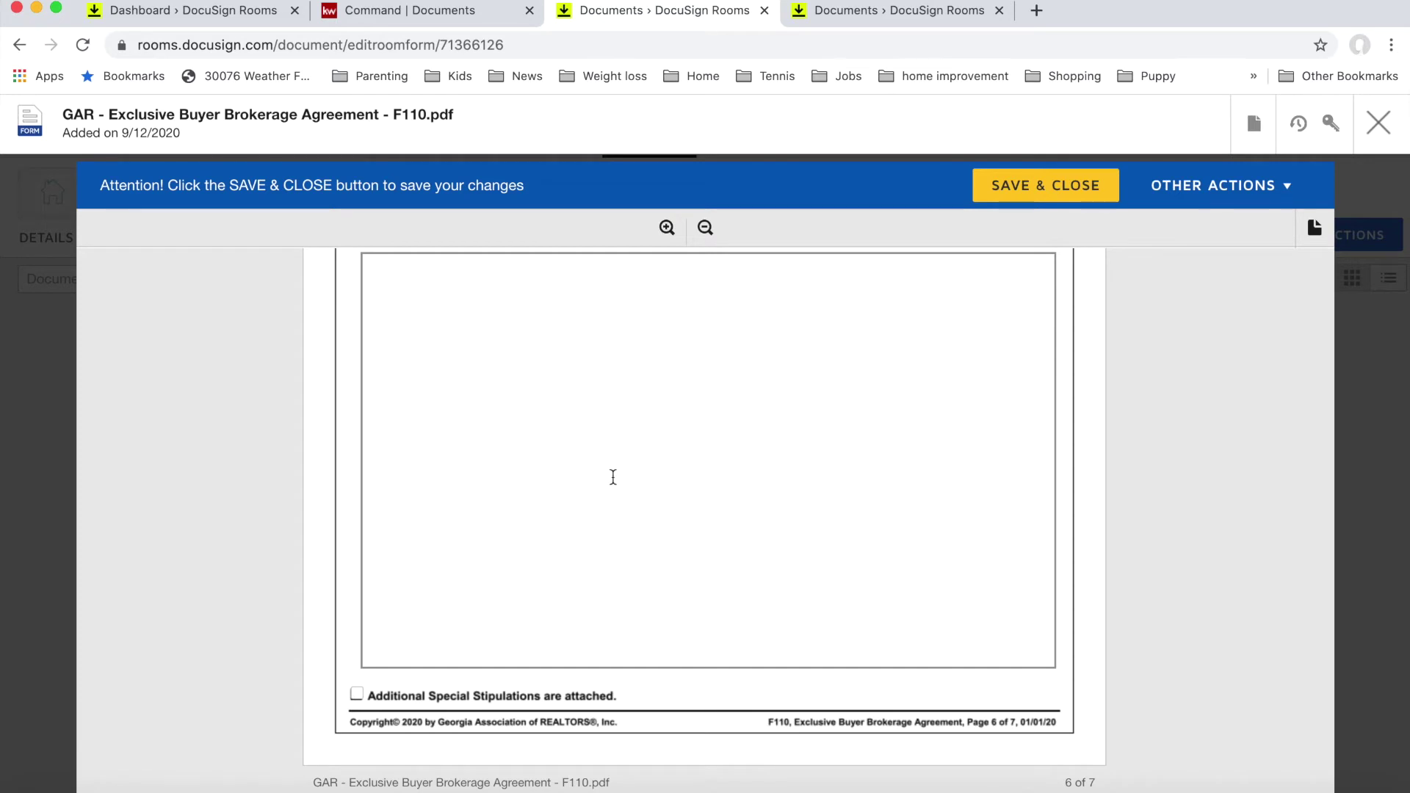
pyautogui.scroll(-3, 630, 532)
pyautogui.click(357, 571)
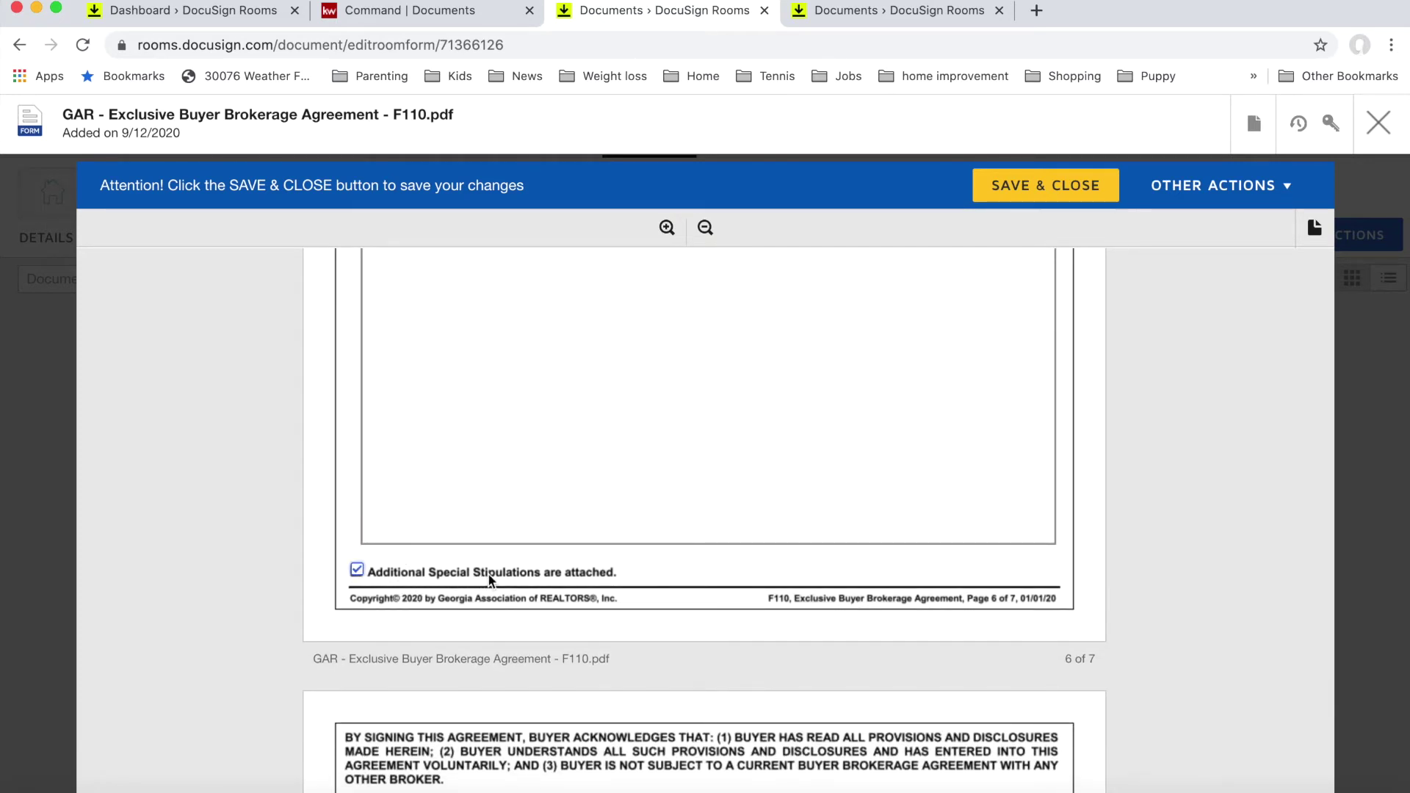
pyautogui.click(356, 571)
pyautogui.scroll(1, 463, 457)
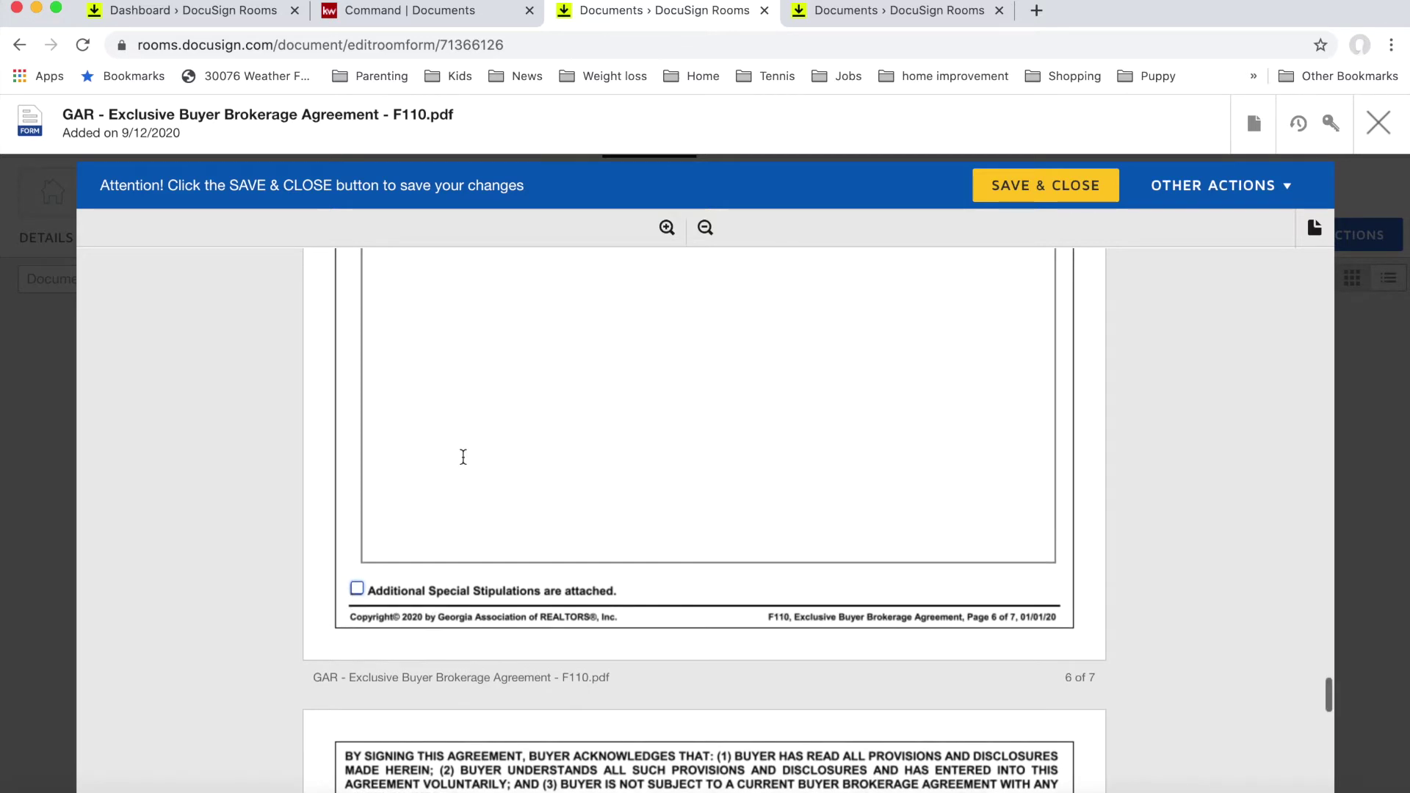
pyautogui.scroll(3, 464, 456)
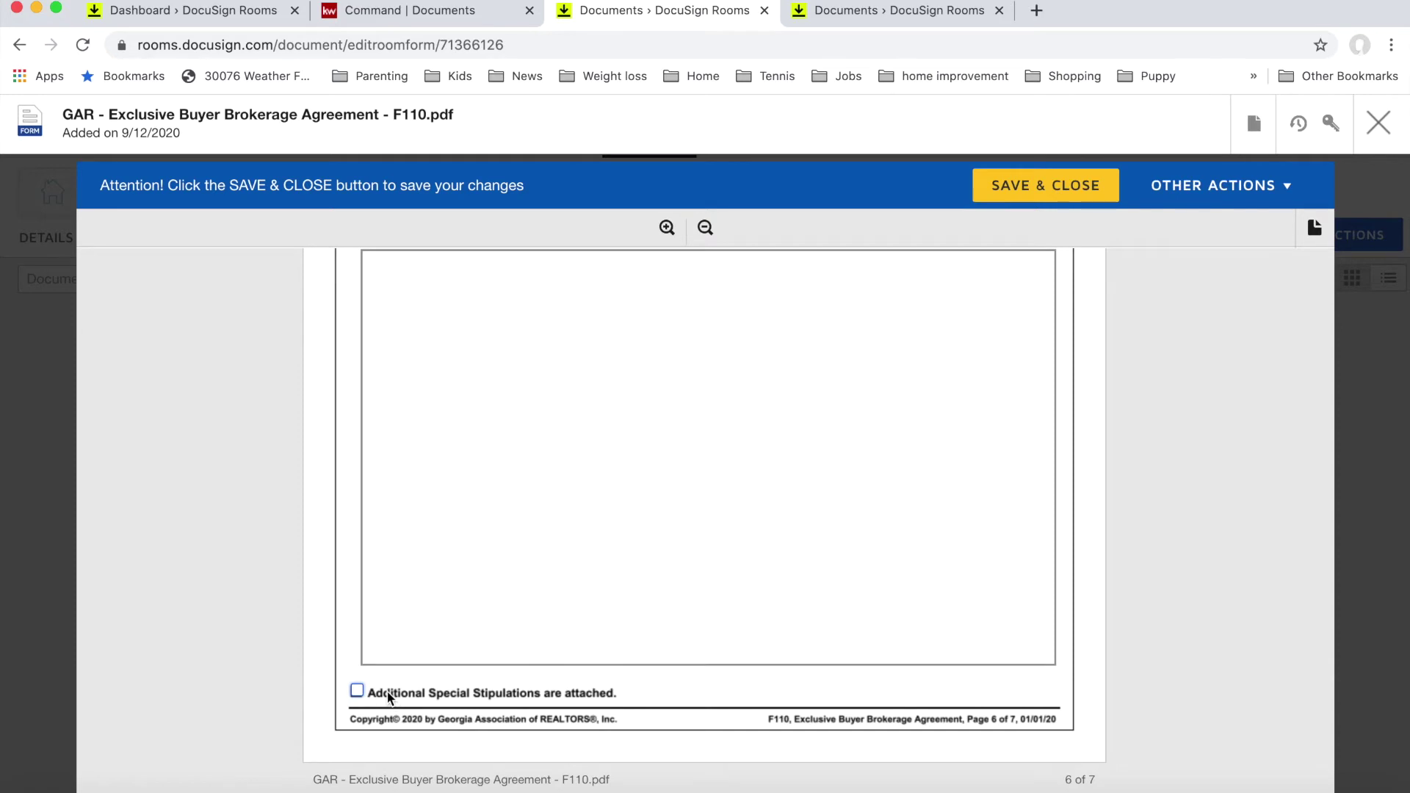
pyautogui.scroll(-4, 389, 690)
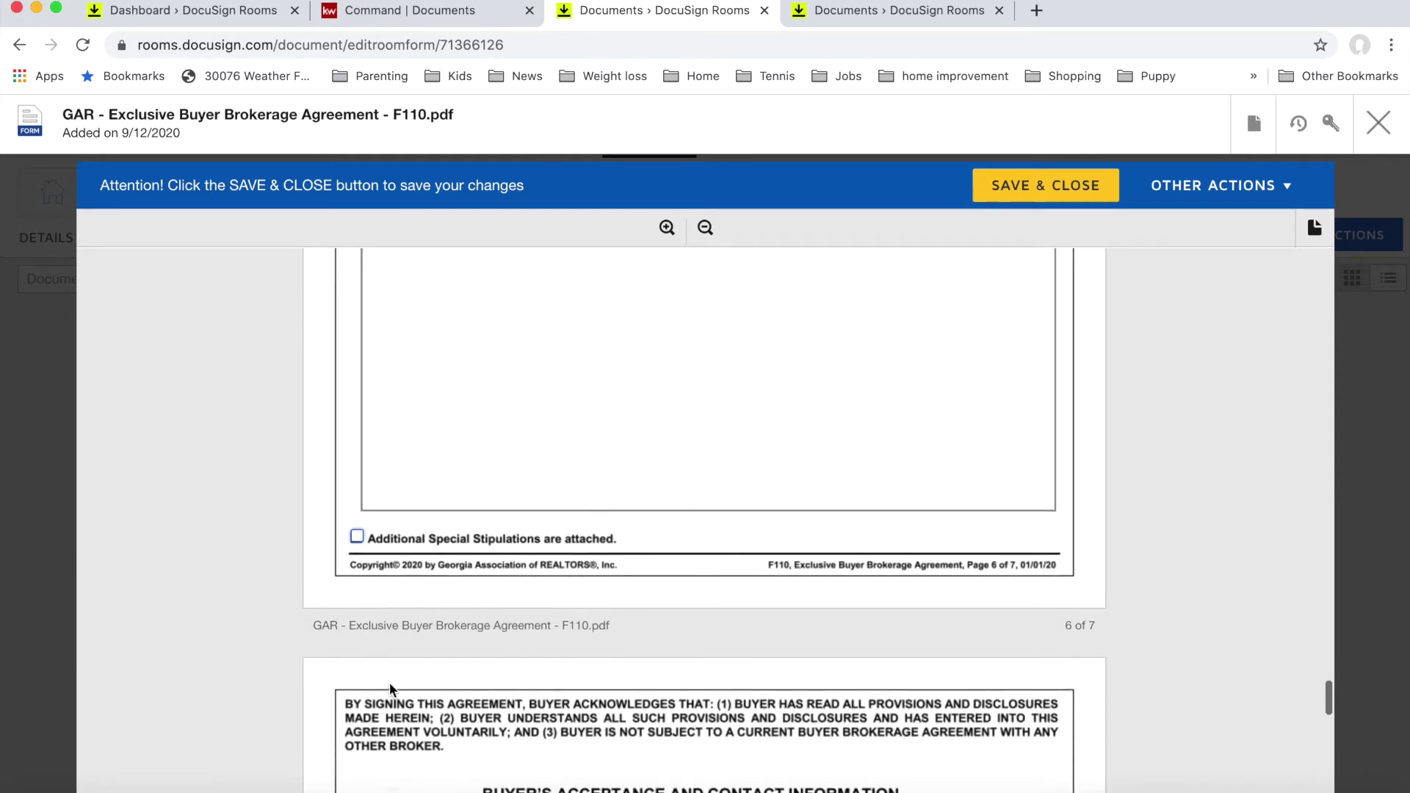
pyautogui.scroll(-4, 390, 689)
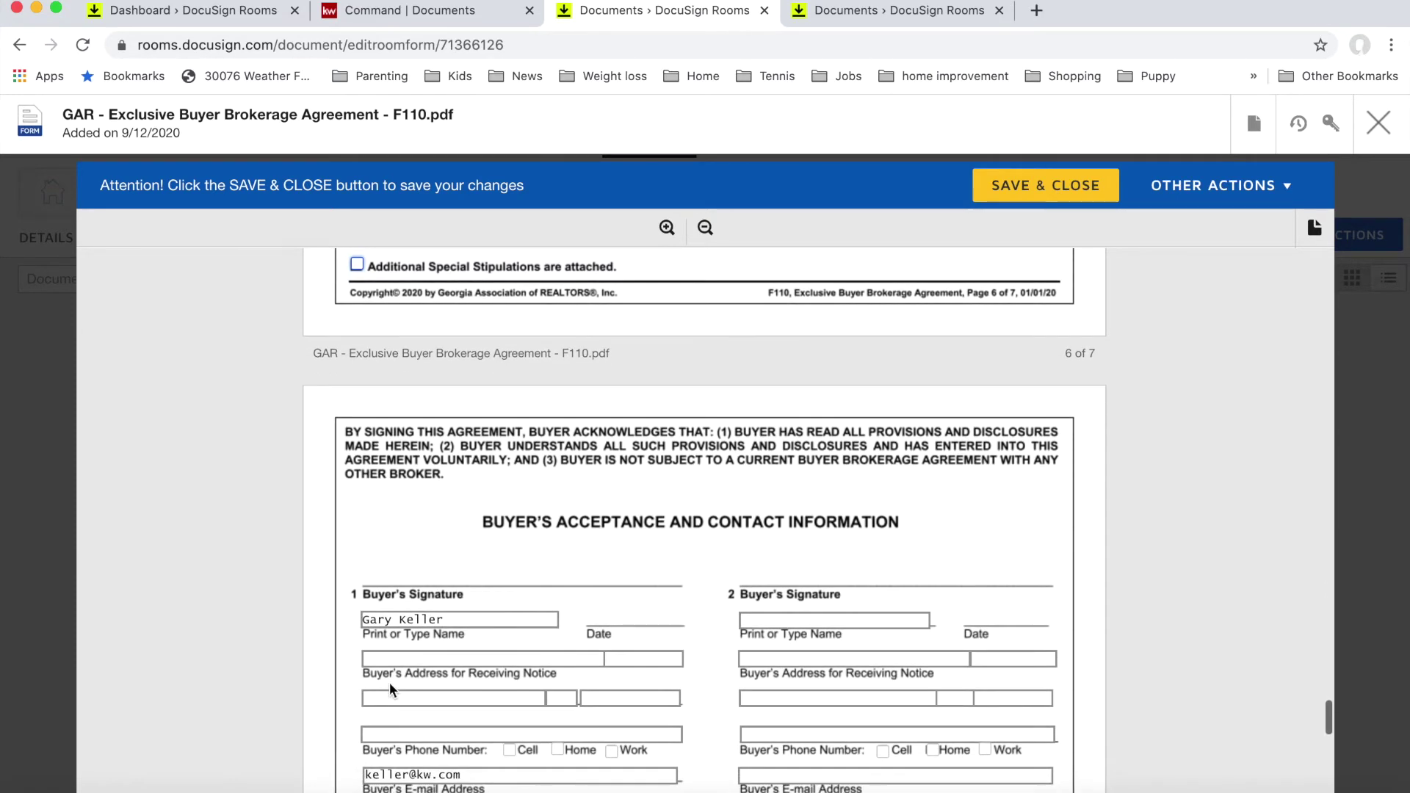
pyautogui.scroll(-2, 389, 681)
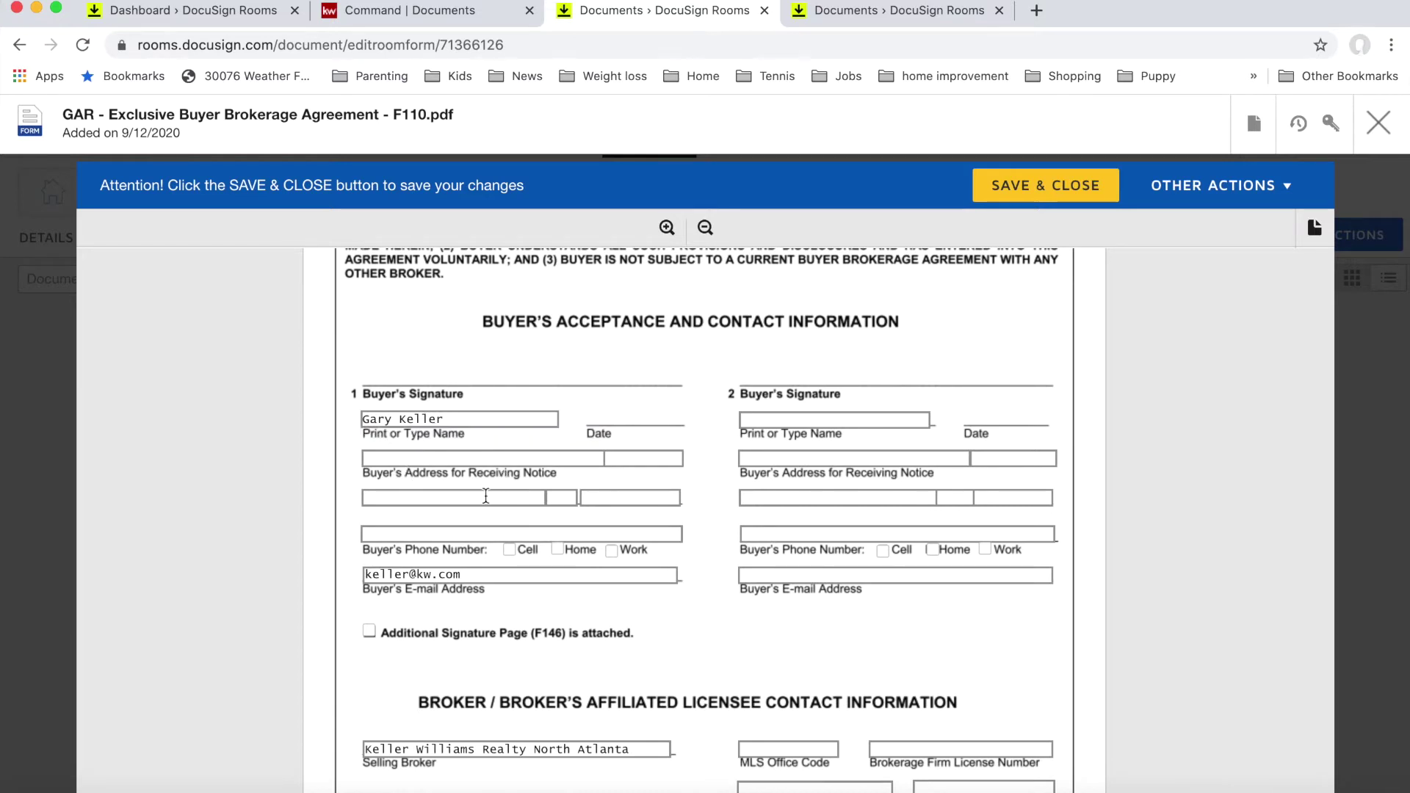
pyautogui.scroll(-1, 467, 520)
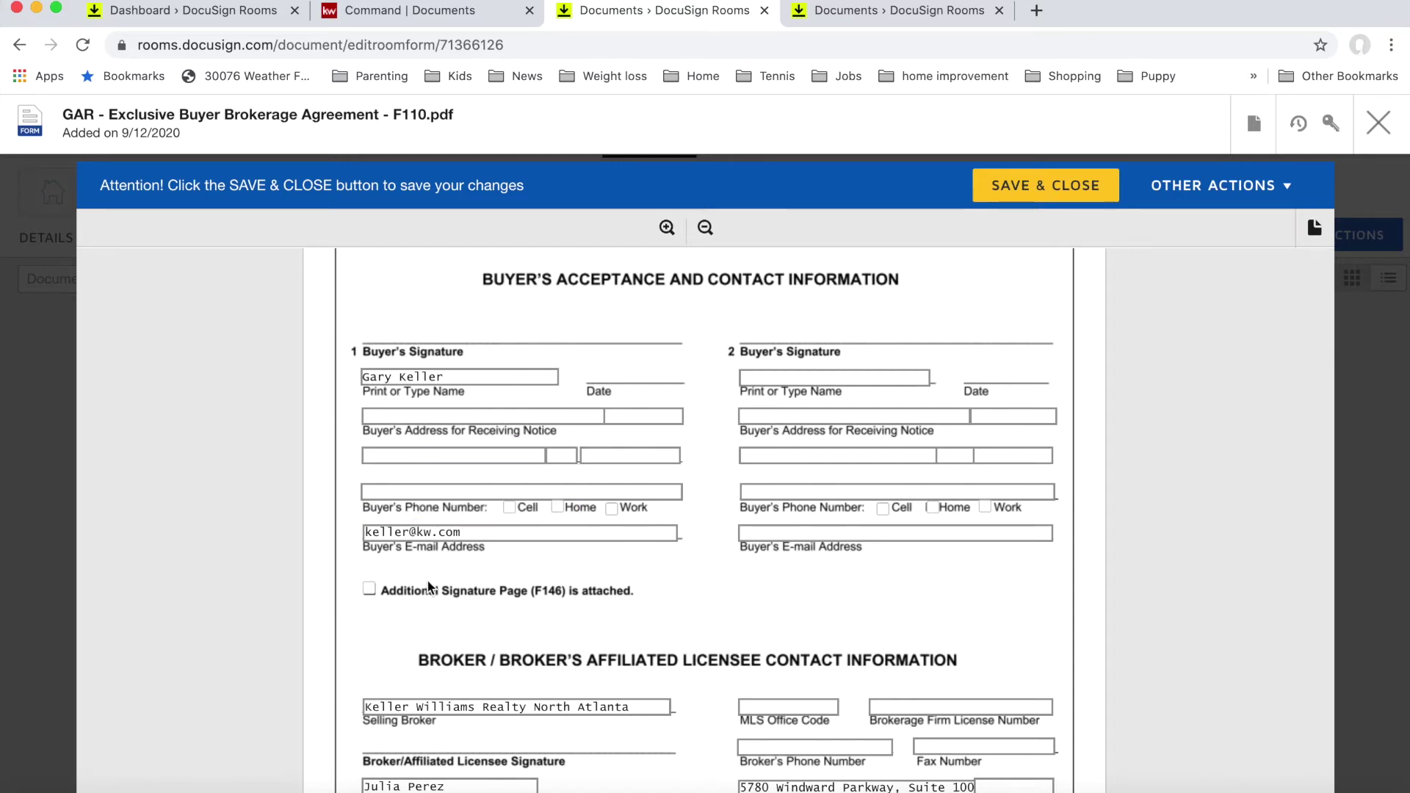
pyautogui.scroll(-2, 557, 590)
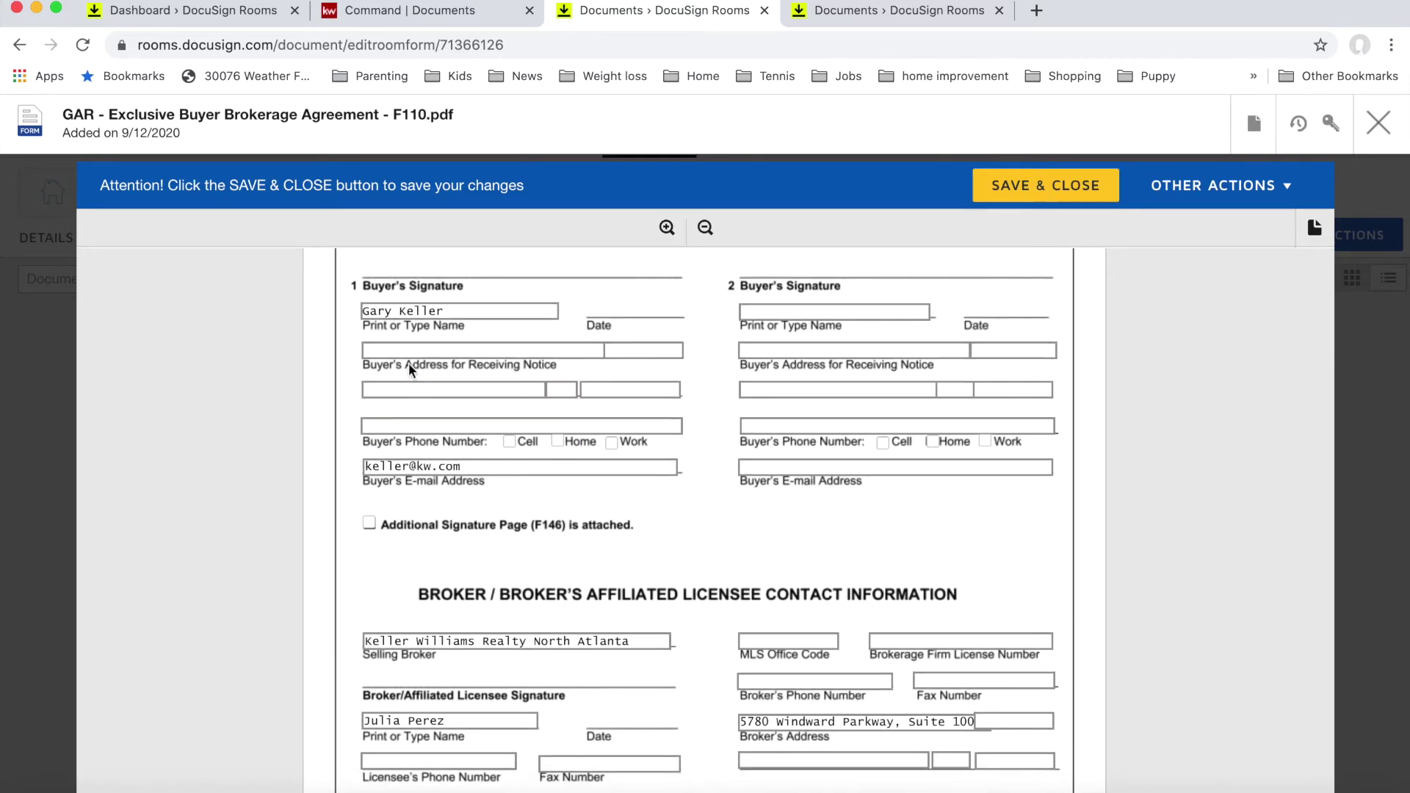
# Step: Fill in the first buyer's street address, city, state GA and ZIP code
pyautogui.click(406, 353)
pyautogui.write('123 ')
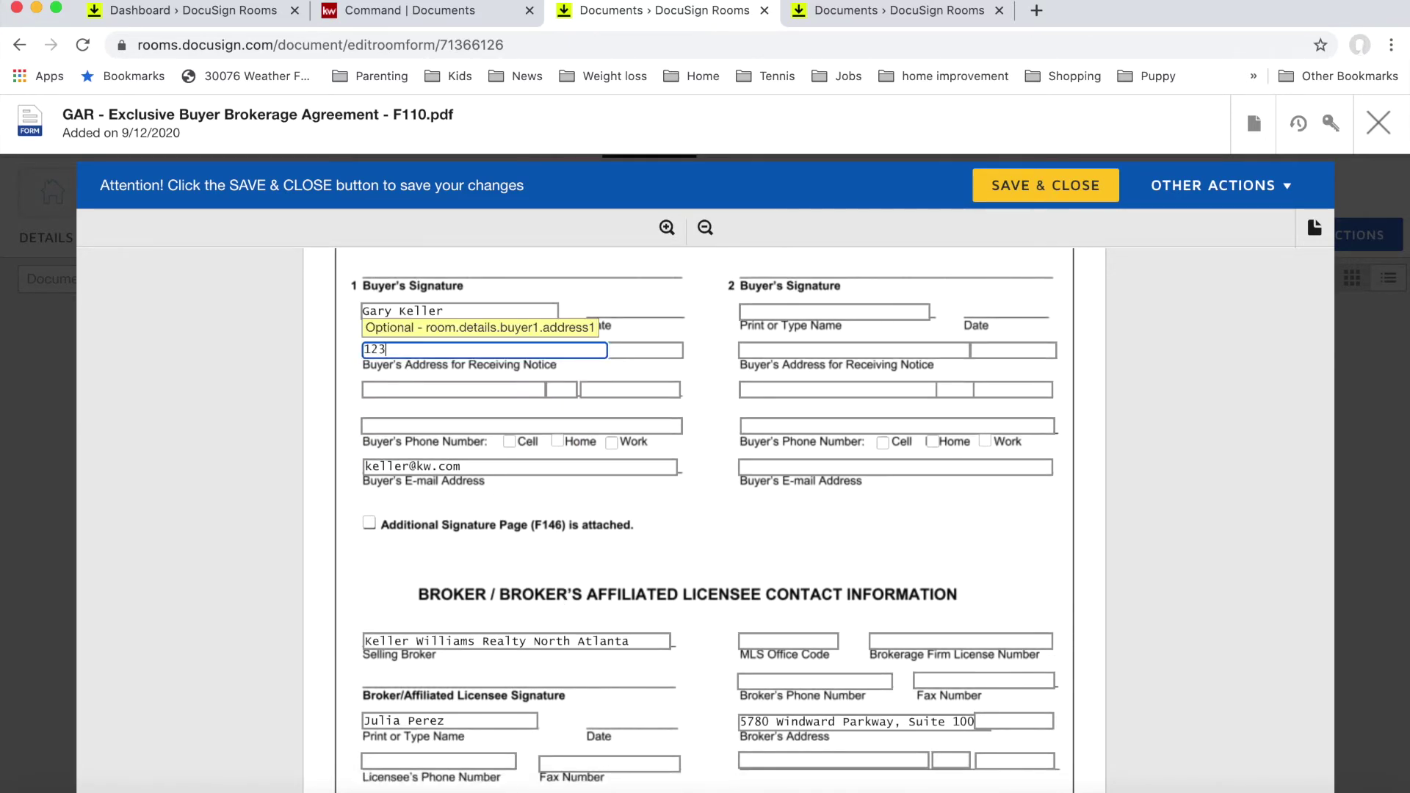
pyautogui.write('Main Stereet')
pyautogui.press('Tab')
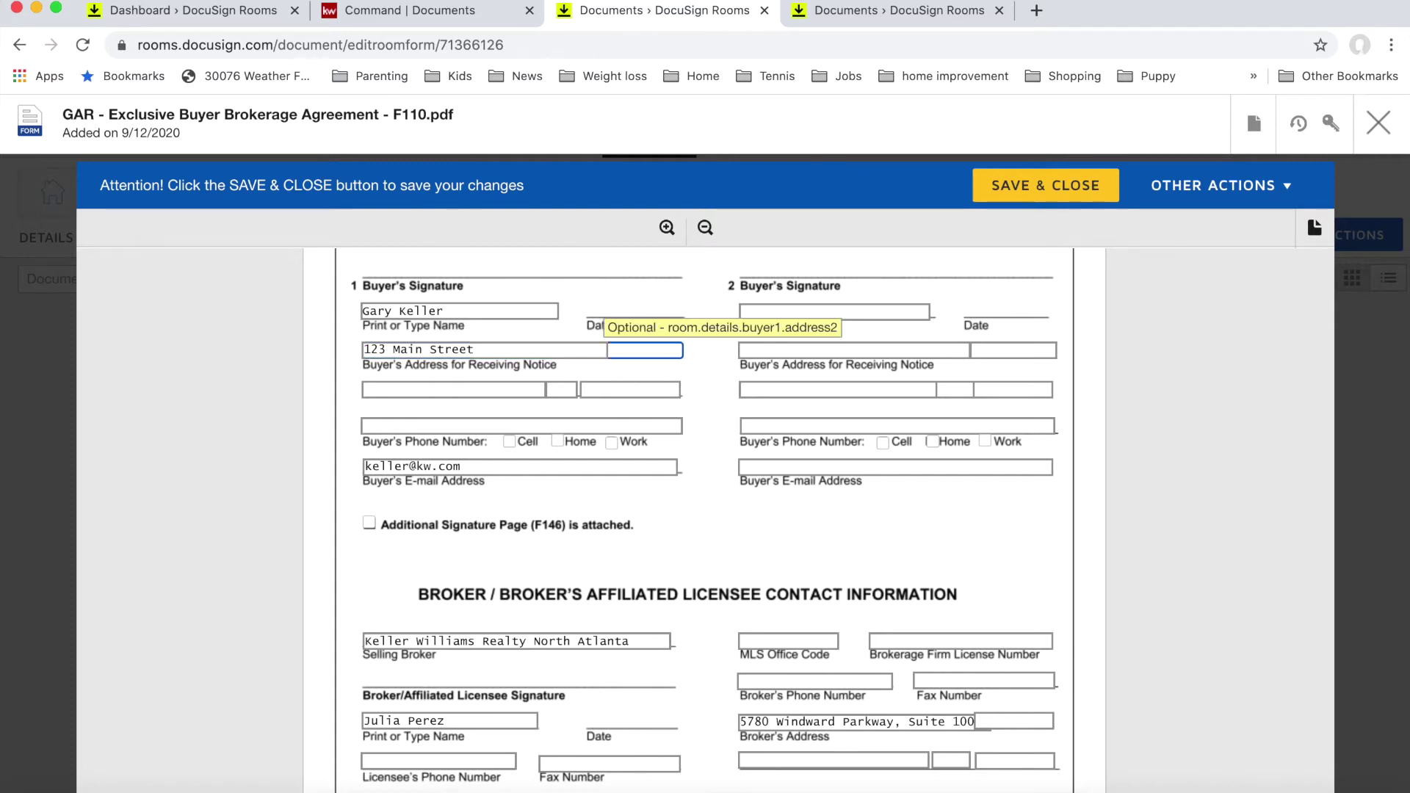
pyautogui.press('Tab')
pyautogui.press('Tab')
pyautogui.press('Tab')
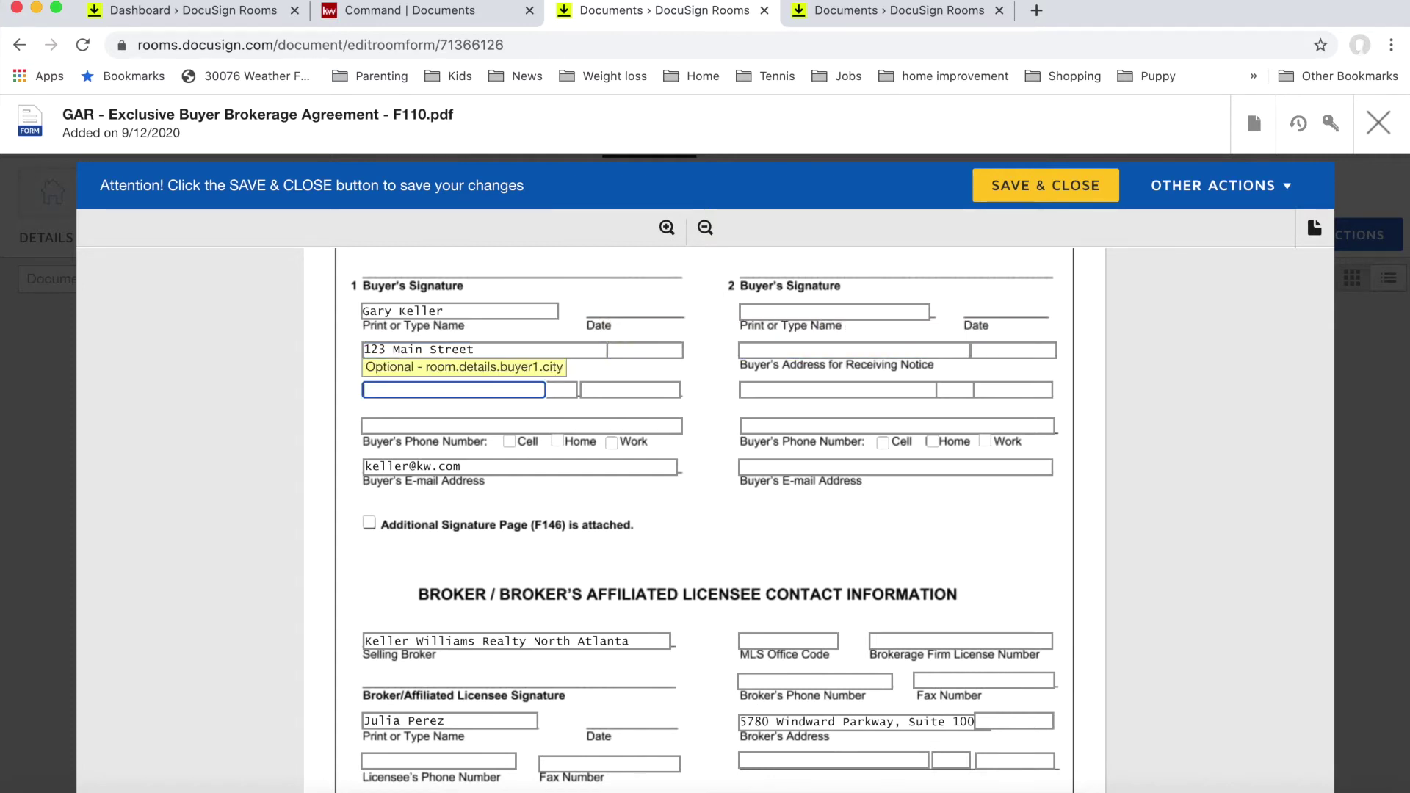
pyautogui.write('Alpag')
pyautogui.press('BackSpace')
pyautogui.write('hare')
pyautogui.press('BackSpace')
pyautogui.press('BackSpace')
pyautogui.press('BackSpace')
pyautogui.press('BackSpace')
pyautogui.press('BackSpace')
pyautogui.write('haretta')
pyautogui.press('Tab')
pyautogui.write('GA')
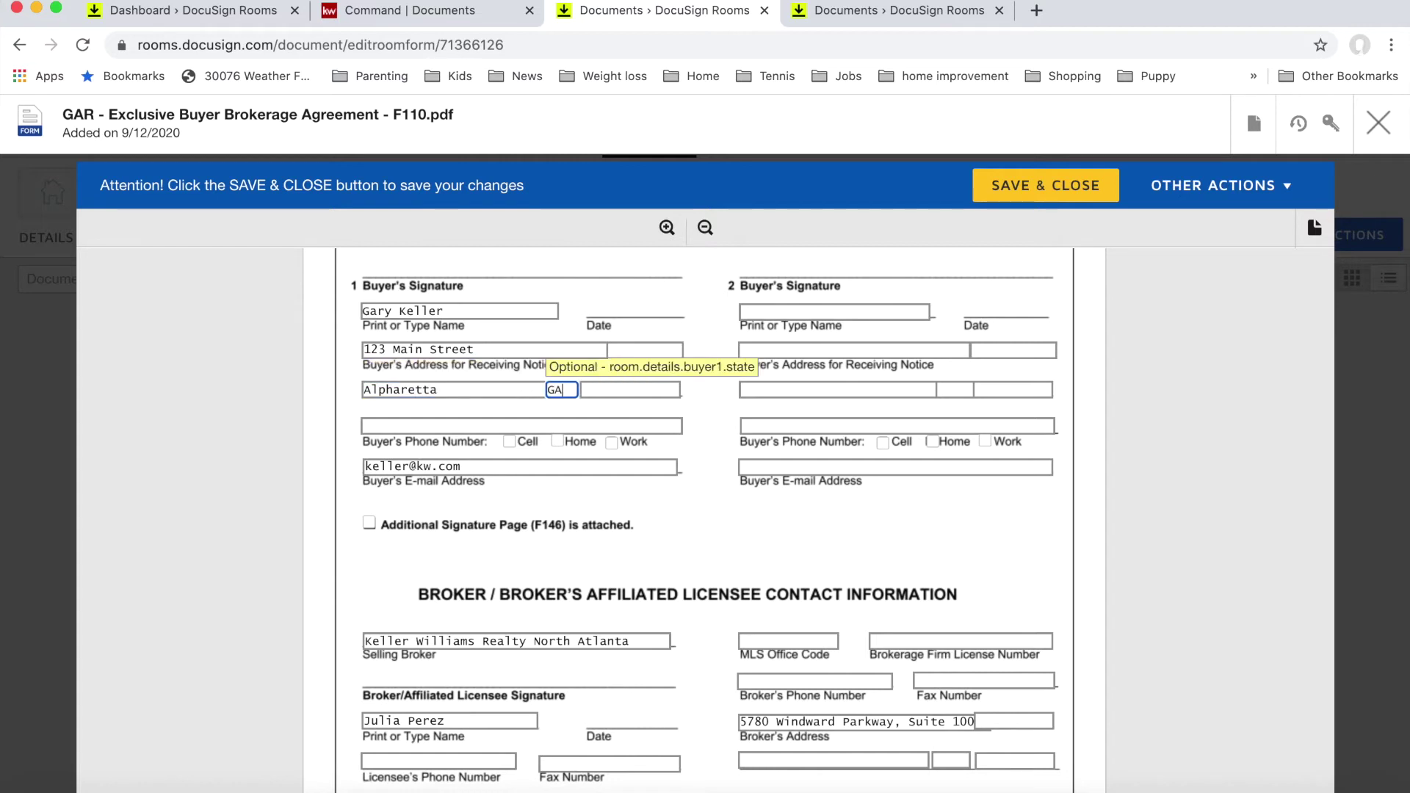
pyautogui.press('Tab')
pyautogui.write('30005')
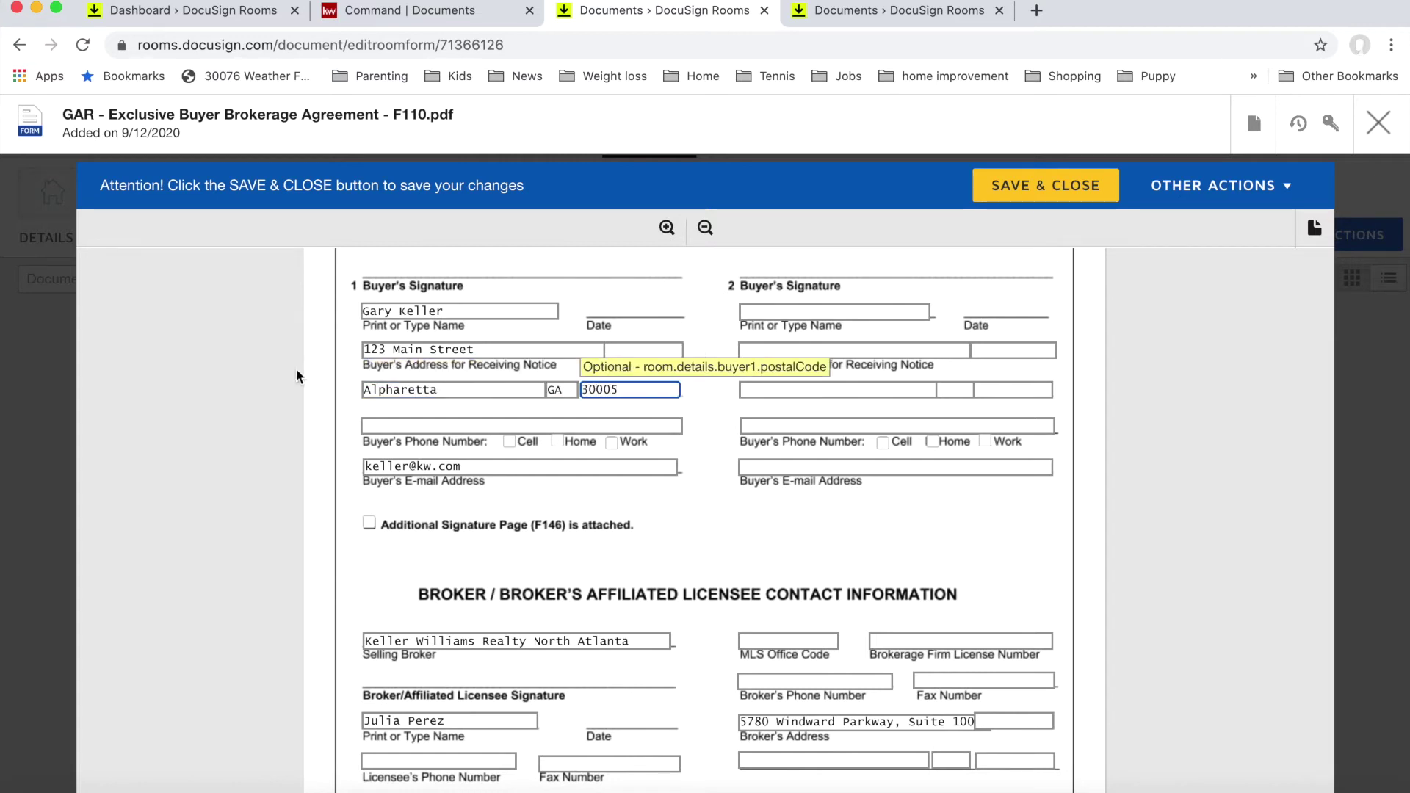
# Step: Enter the buyer's phone number and mark it as a Work number
pyautogui.click(378, 426)
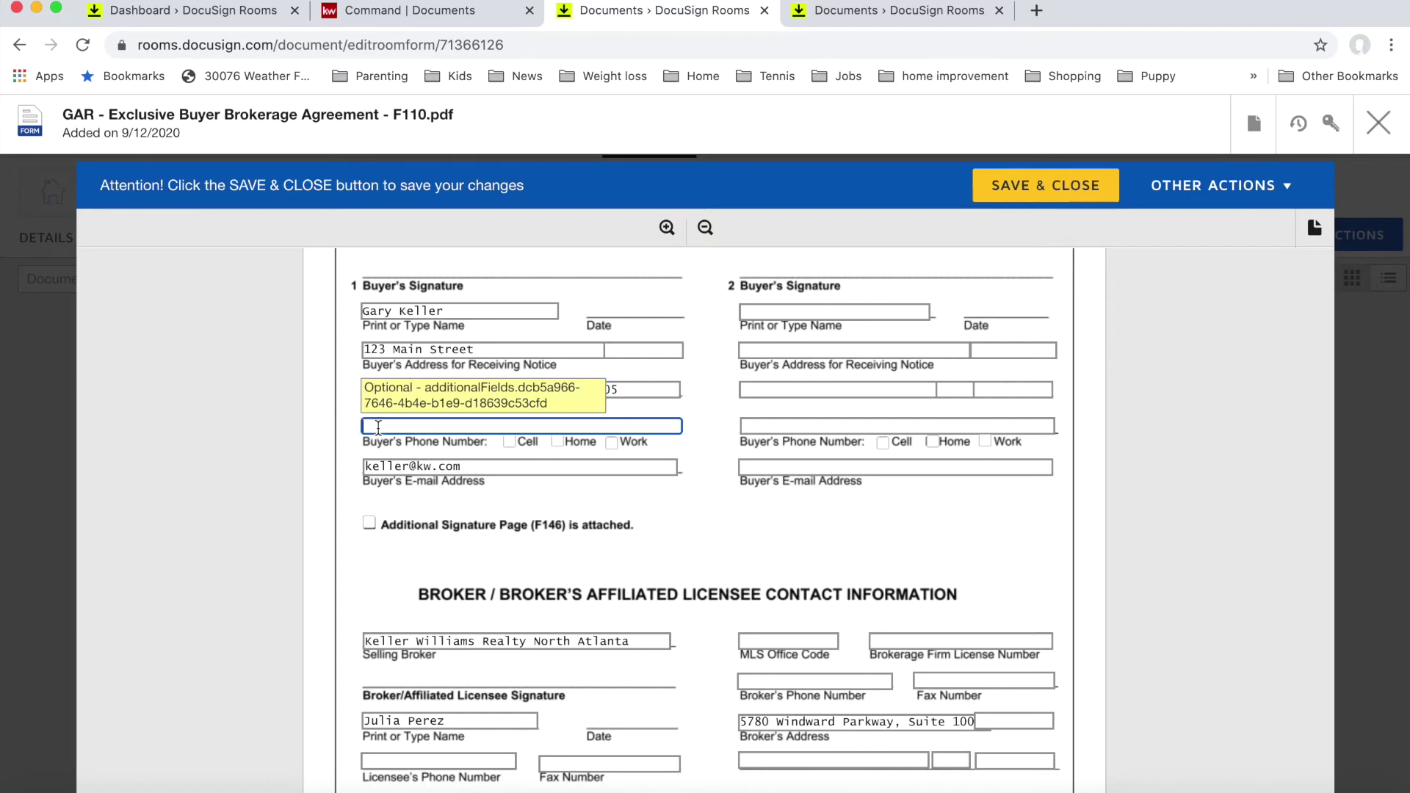
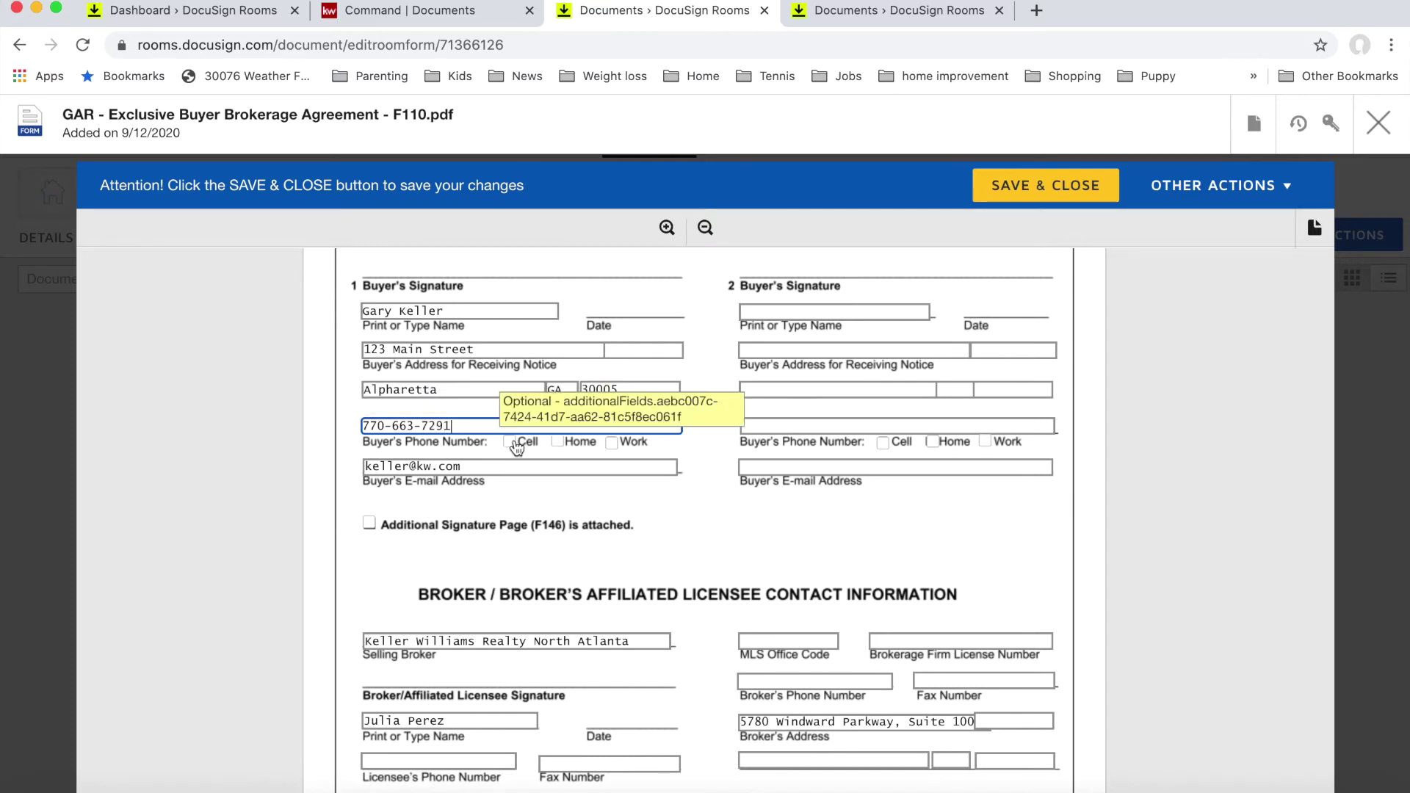
pyautogui.click(610, 442)
pyautogui.scroll(-2, 505, 484)
pyautogui.scroll(-2, 505, 490)
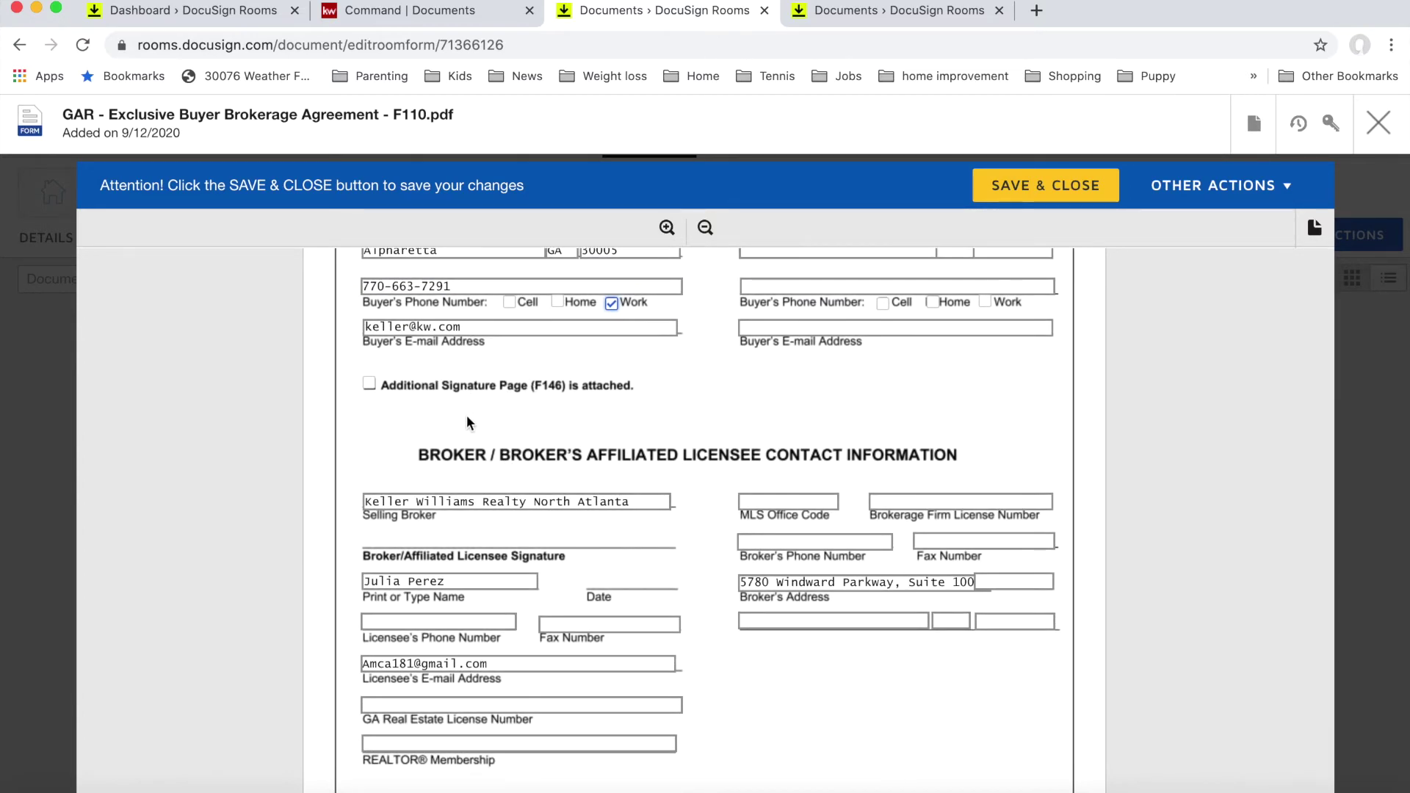
pyautogui.scroll(2, 466, 416)
pyautogui.scroll(1, 466, 416)
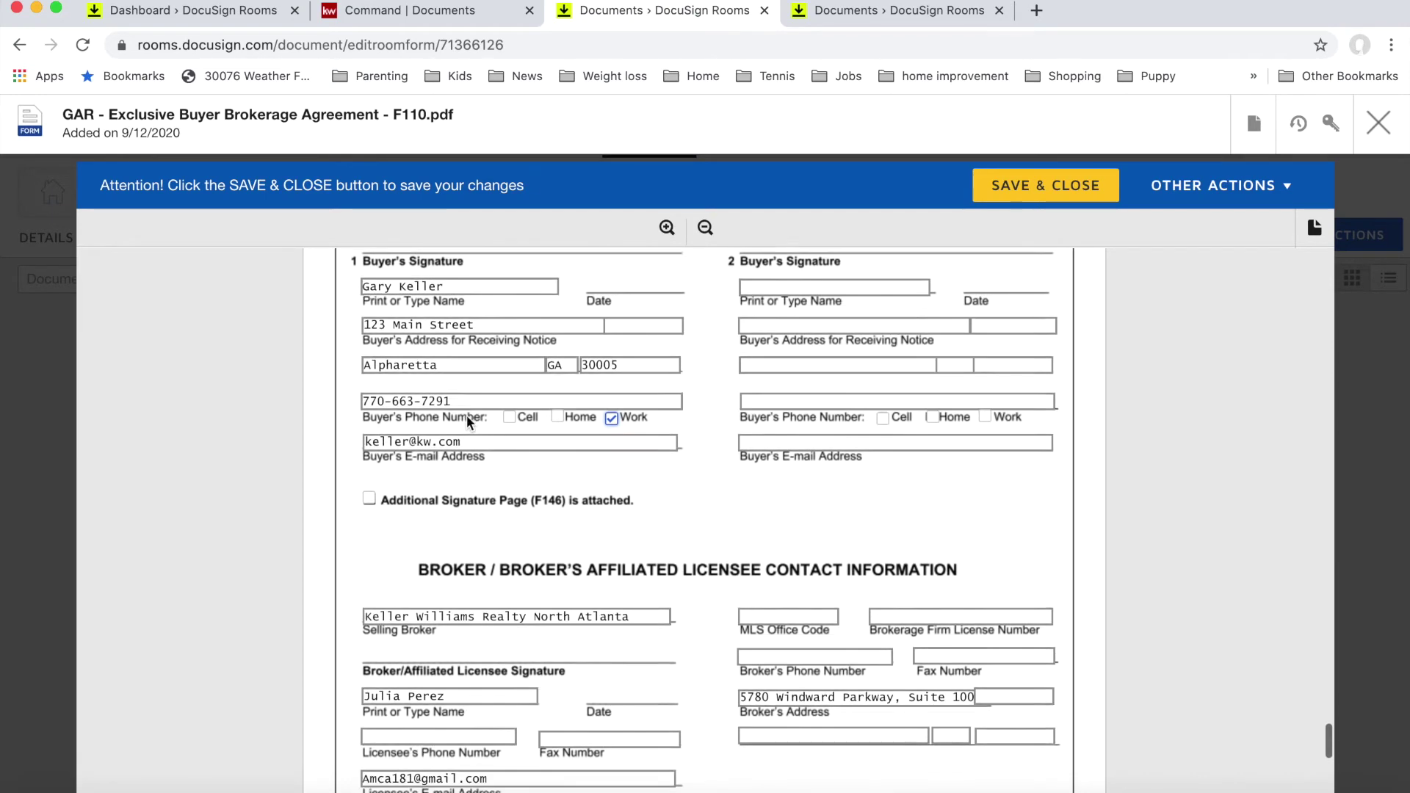
pyautogui.scroll(-1, 465, 415)
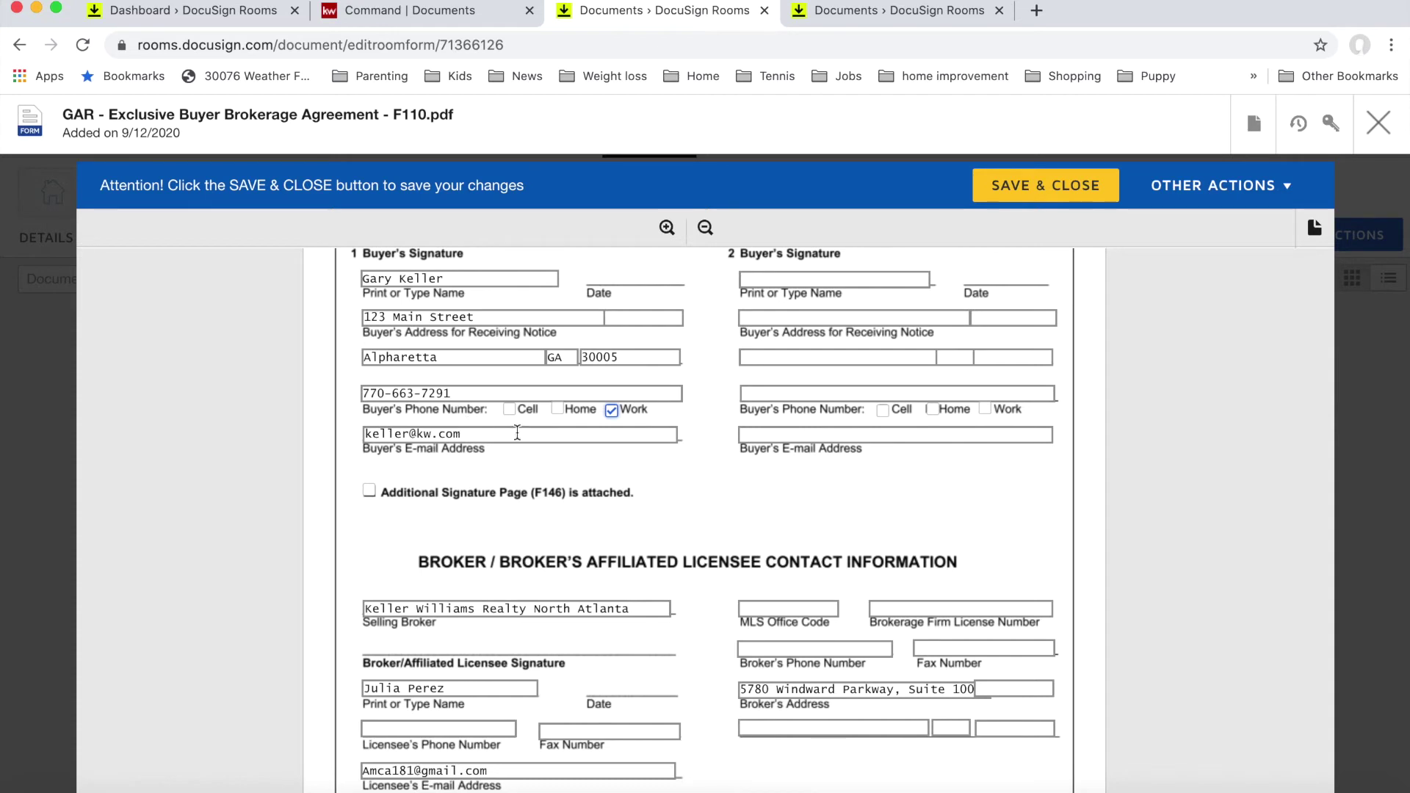
pyautogui.scroll(-2, 549, 521)
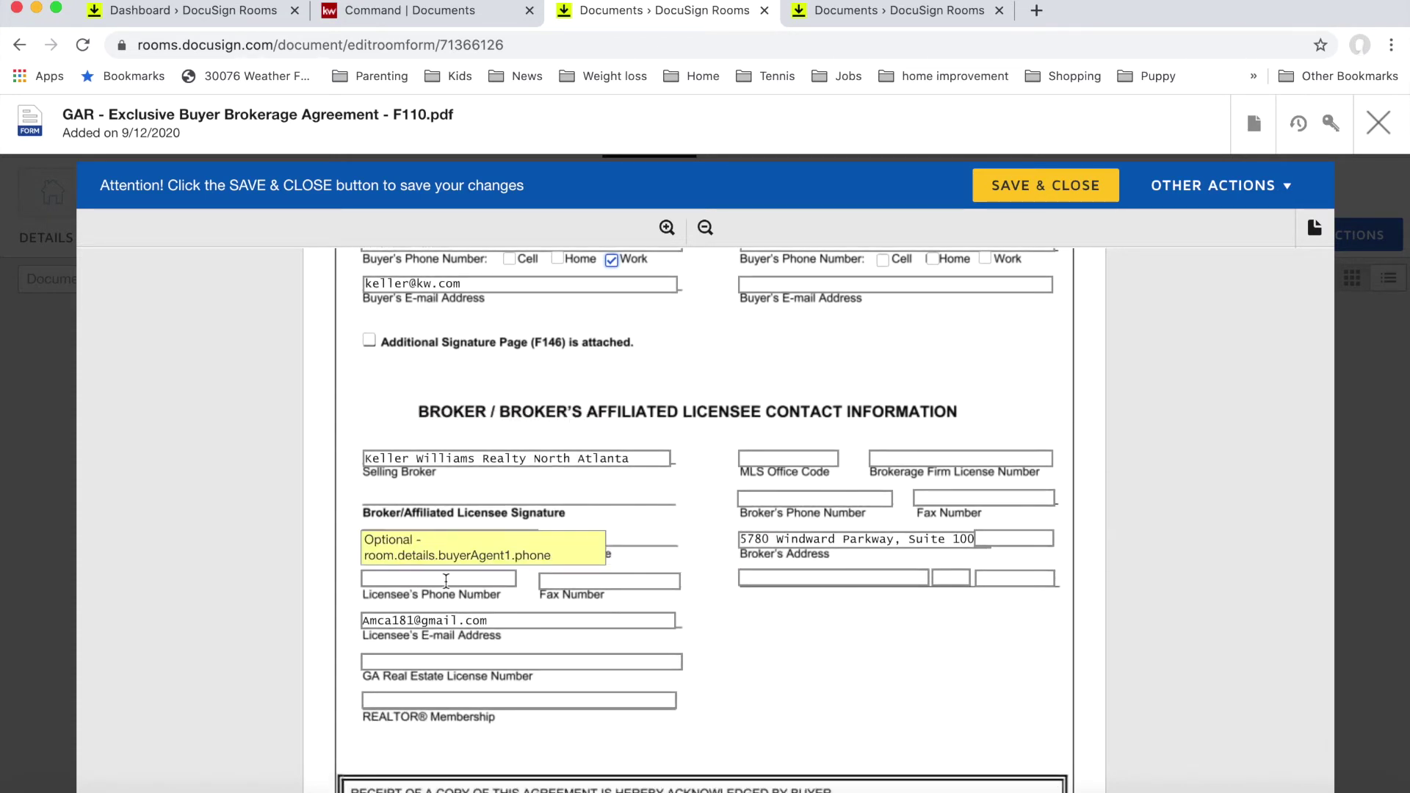
# Step: Enter the licensee's phone number and NA as the fax number
pyautogui.scroll(-1, 410, 565)
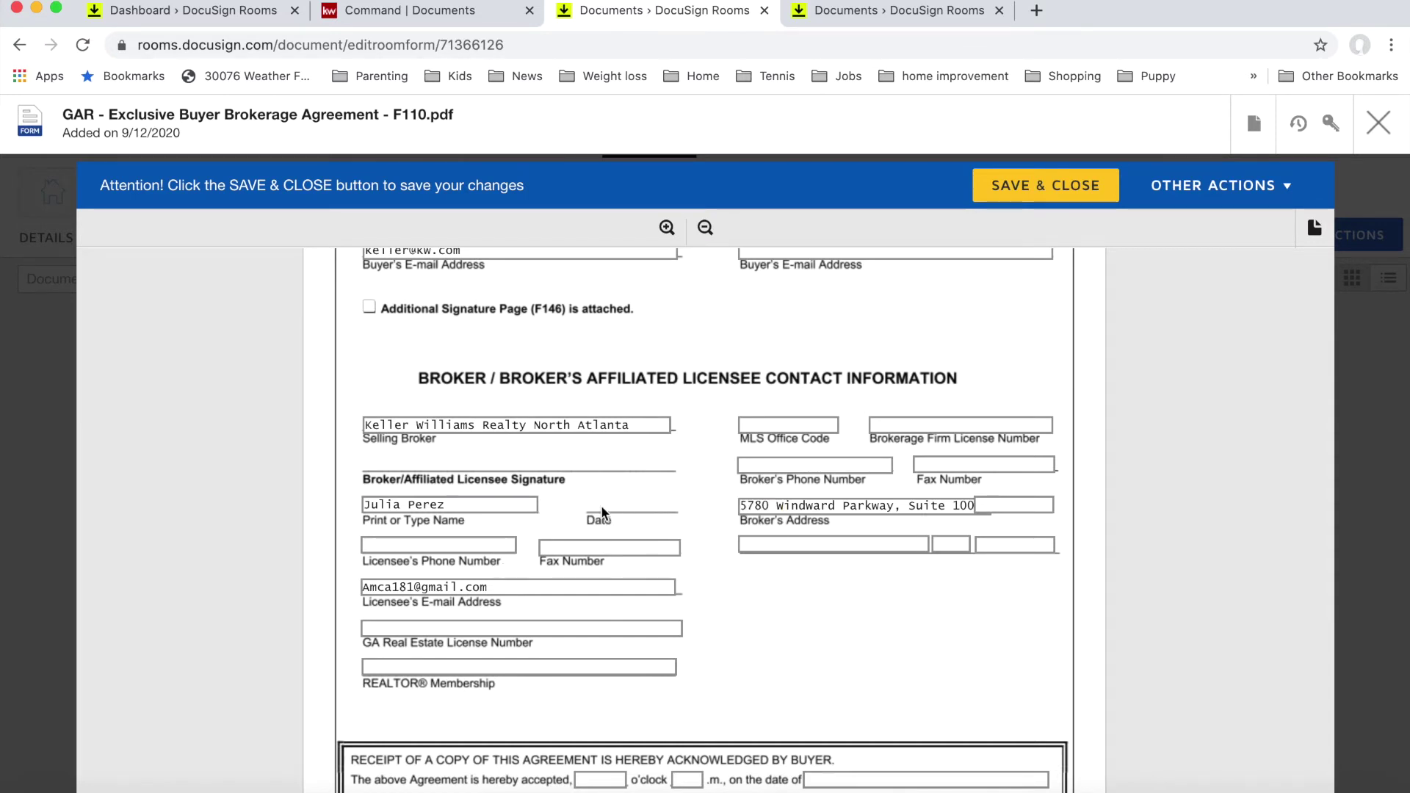
pyautogui.click(430, 547)
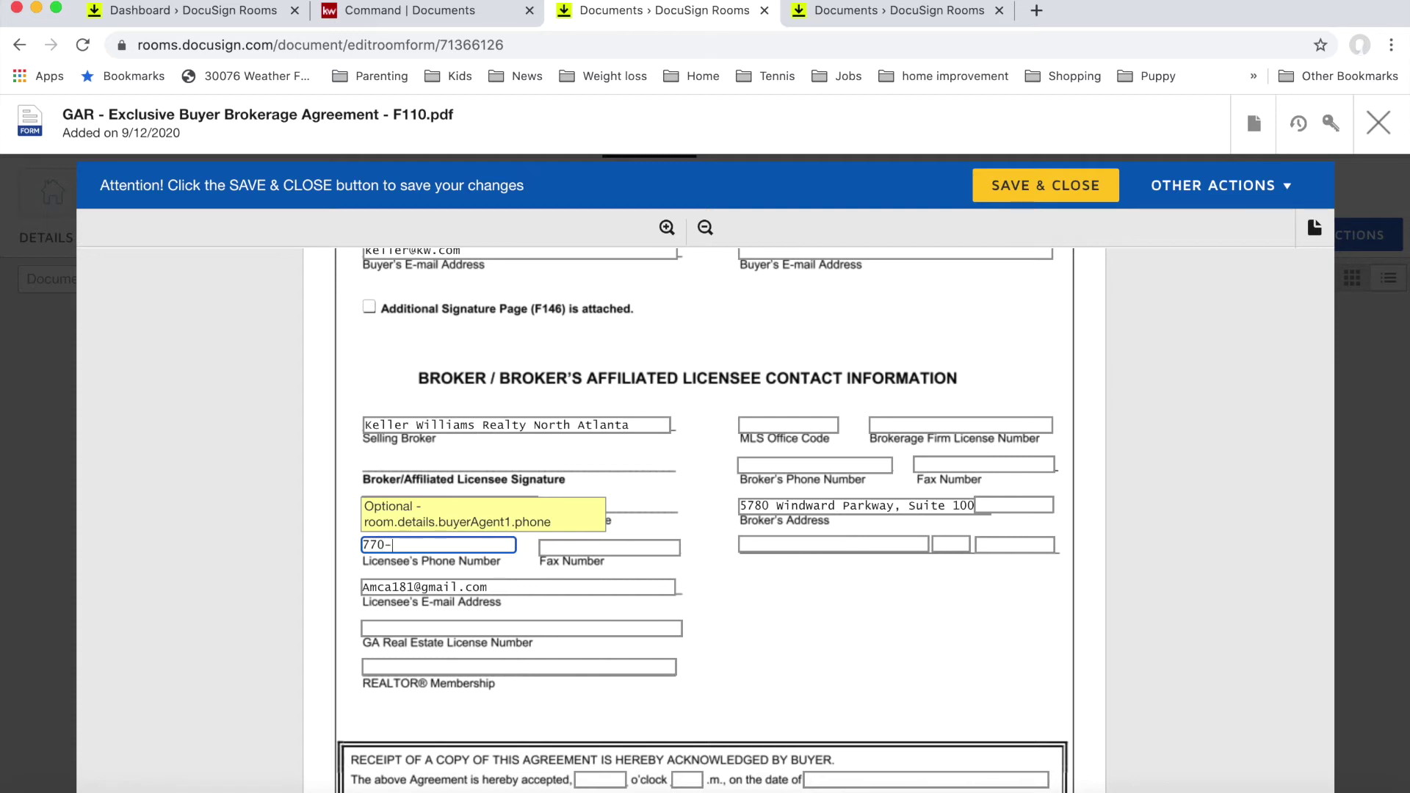
pyautogui.press('Tab')
pyautogui.write('NA')
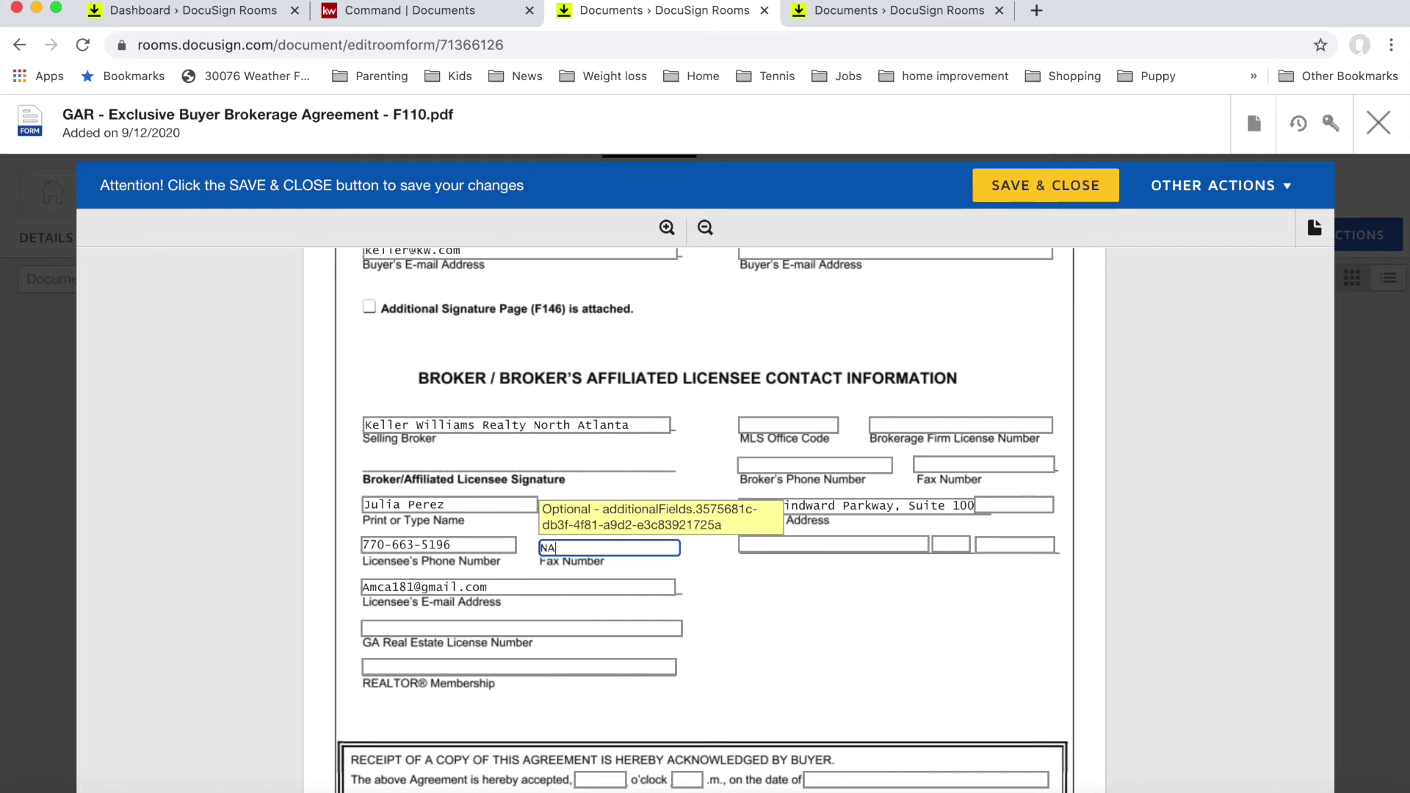
# Step: Fill in the licensee's GA license number and REALTOR membership '400N Board'
pyautogui.press('Tab')
pyautogui.press('Tab')
pyautogui.press('Tab')
pyautogui.press('Tab')
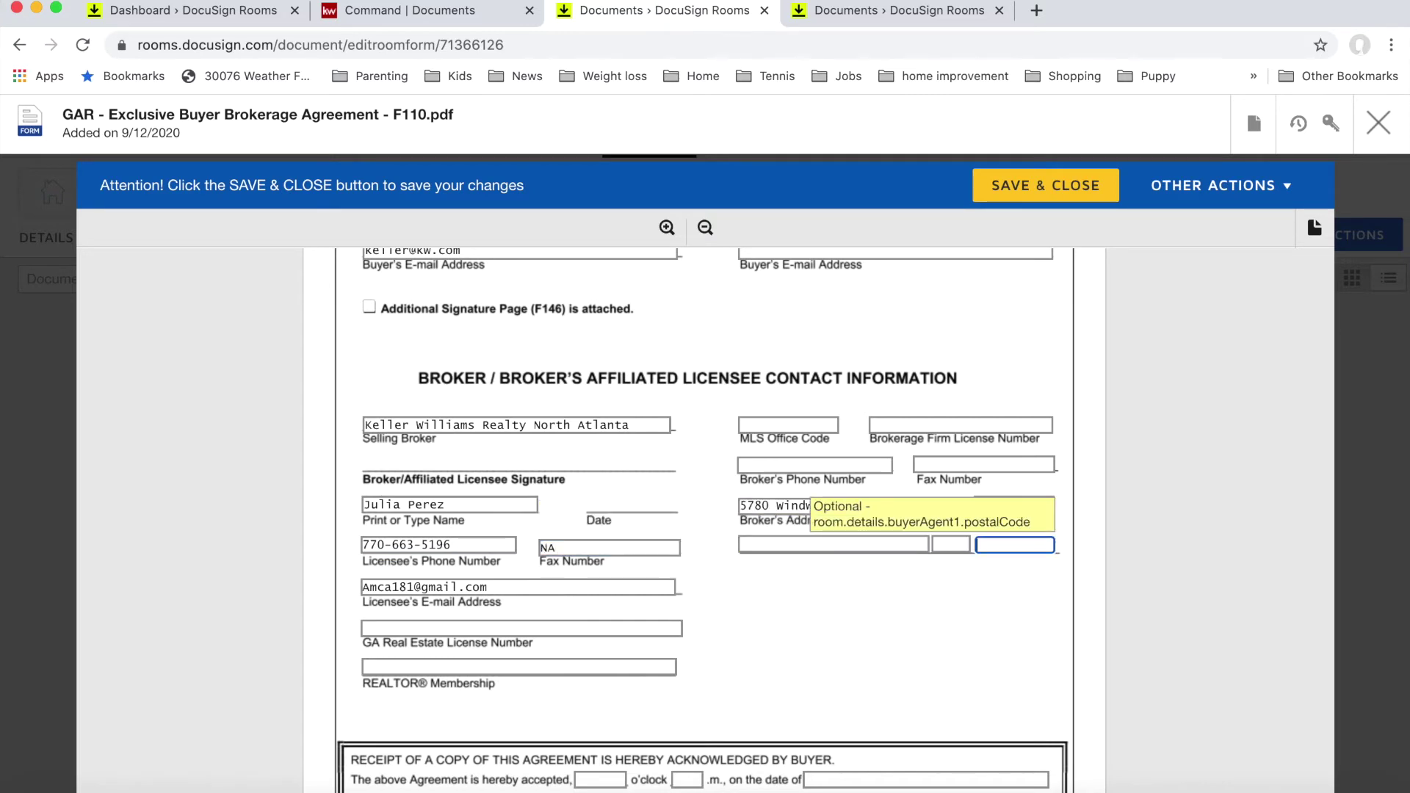
pyautogui.press('Tab')
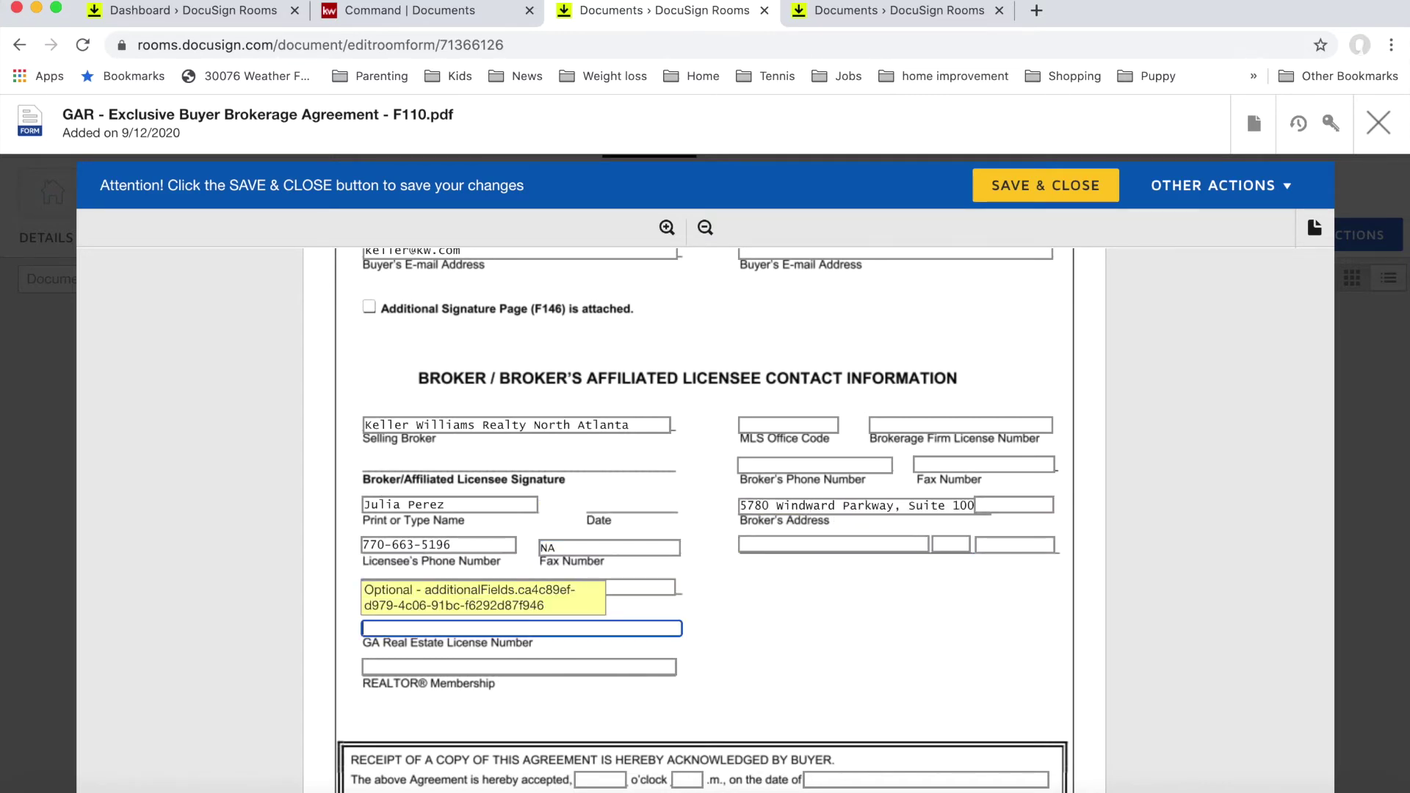
pyautogui.click(433, 664)
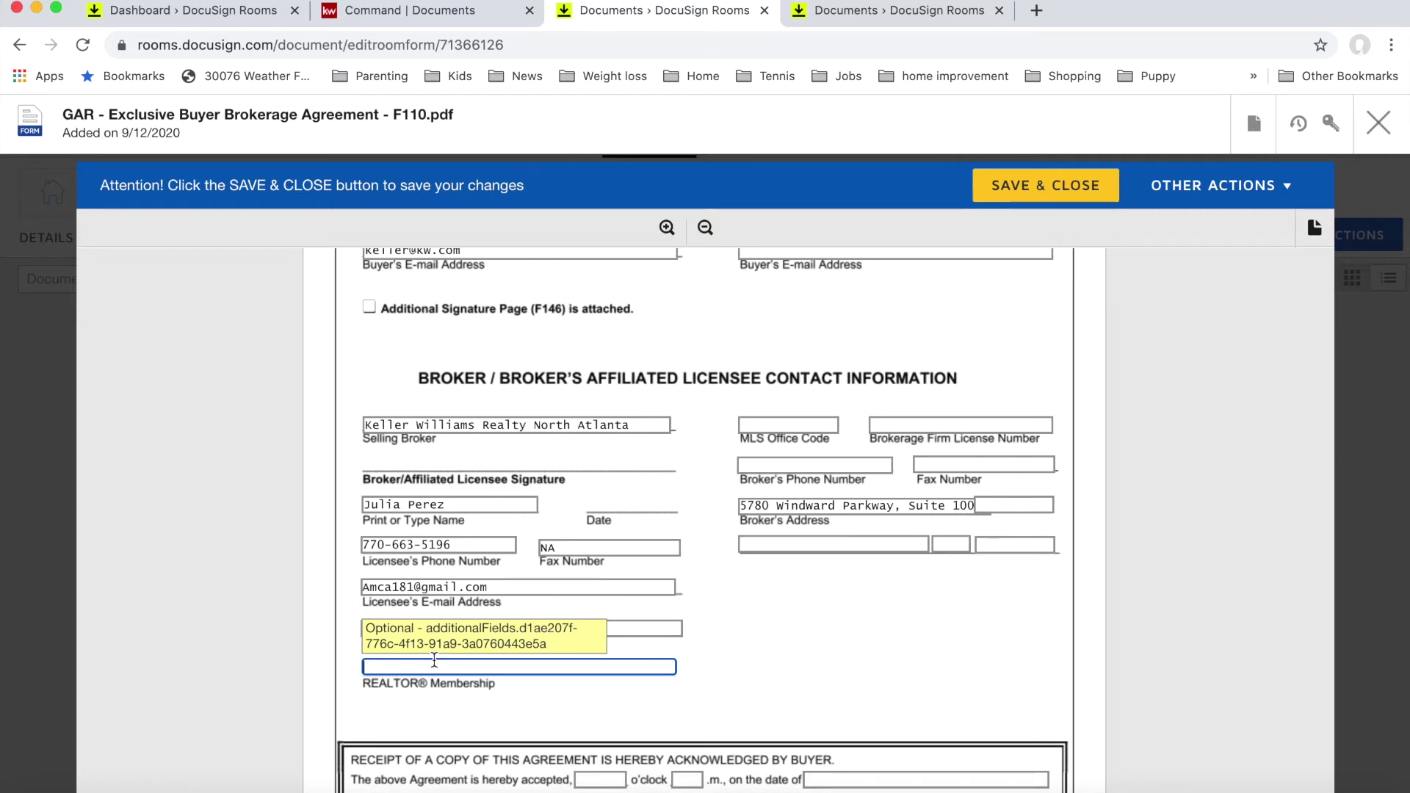
pyautogui.write('$000')
pyautogui.press('BackSpace')
pyautogui.press('BackSpace')
pyautogui.press('BackSpace')
pyautogui.press('BackSpace')
pyautogui.write('400N Board')
# Step: Enter MLS office code KWNF01, the firm license number, and the broker's phone and fax numbers
pyautogui.click(799, 426)
pyautogui.write('KW')
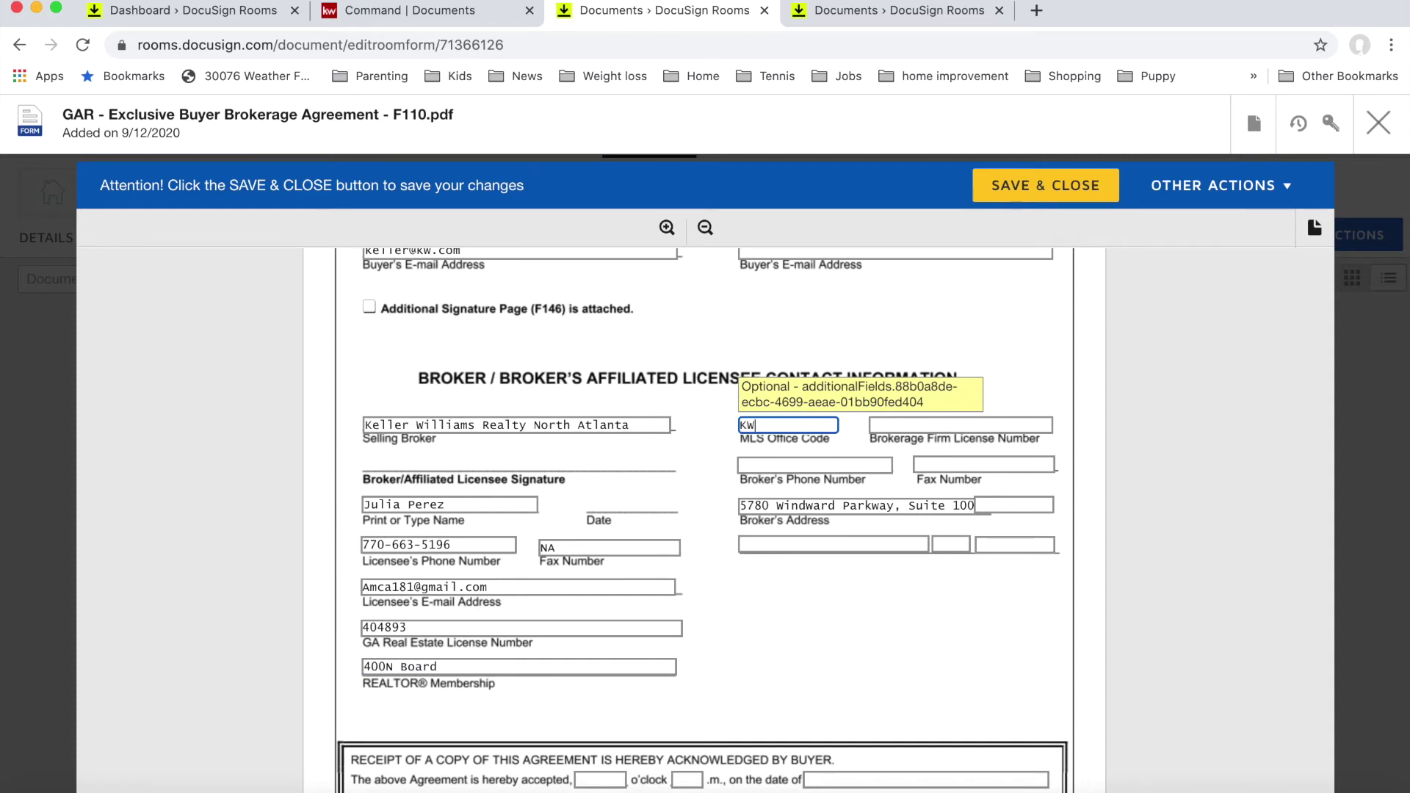
pyautogui.write('NF01')
pyautogui.click(898, 423)
pyautogui.write('H-')
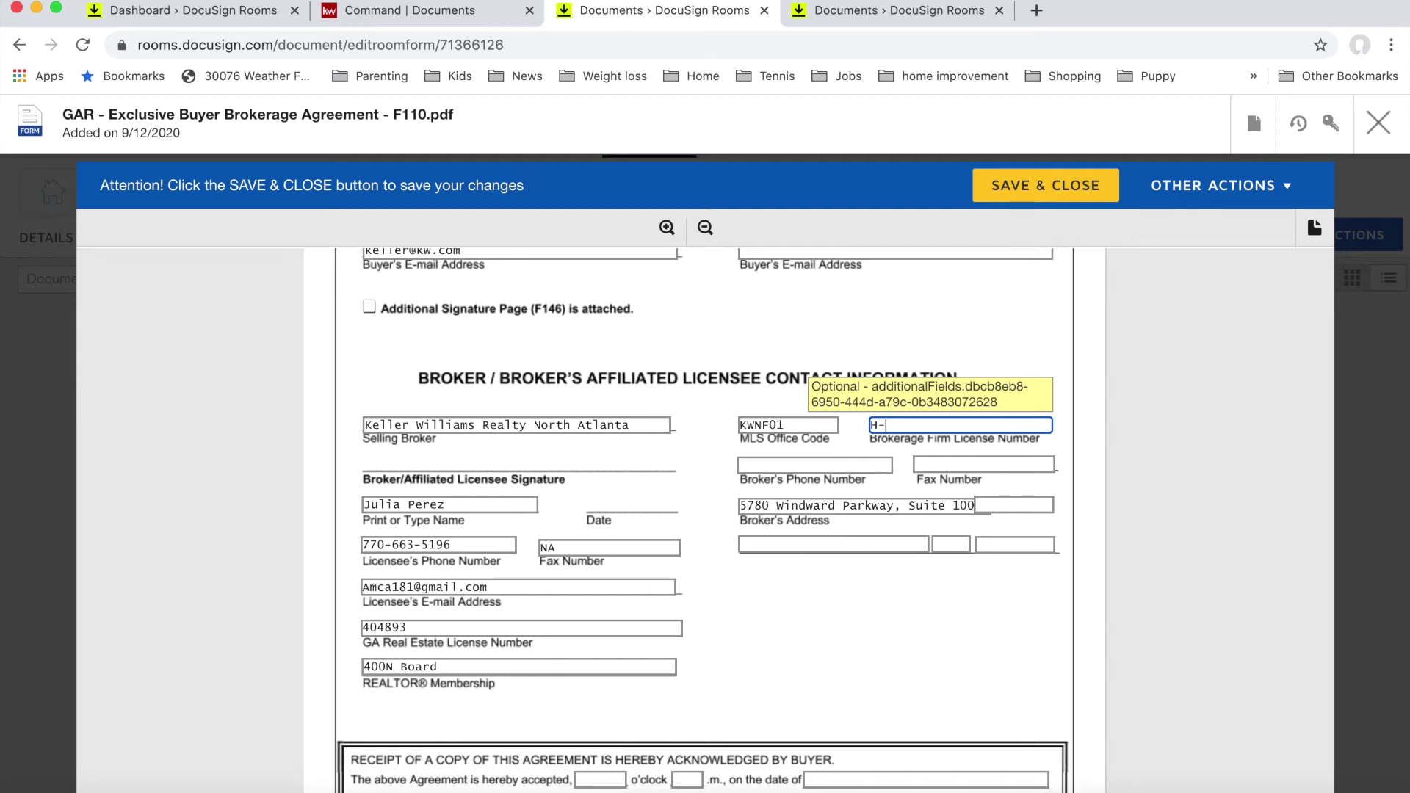
pyautogui.write('36119')
pyautogui.press('Tab')
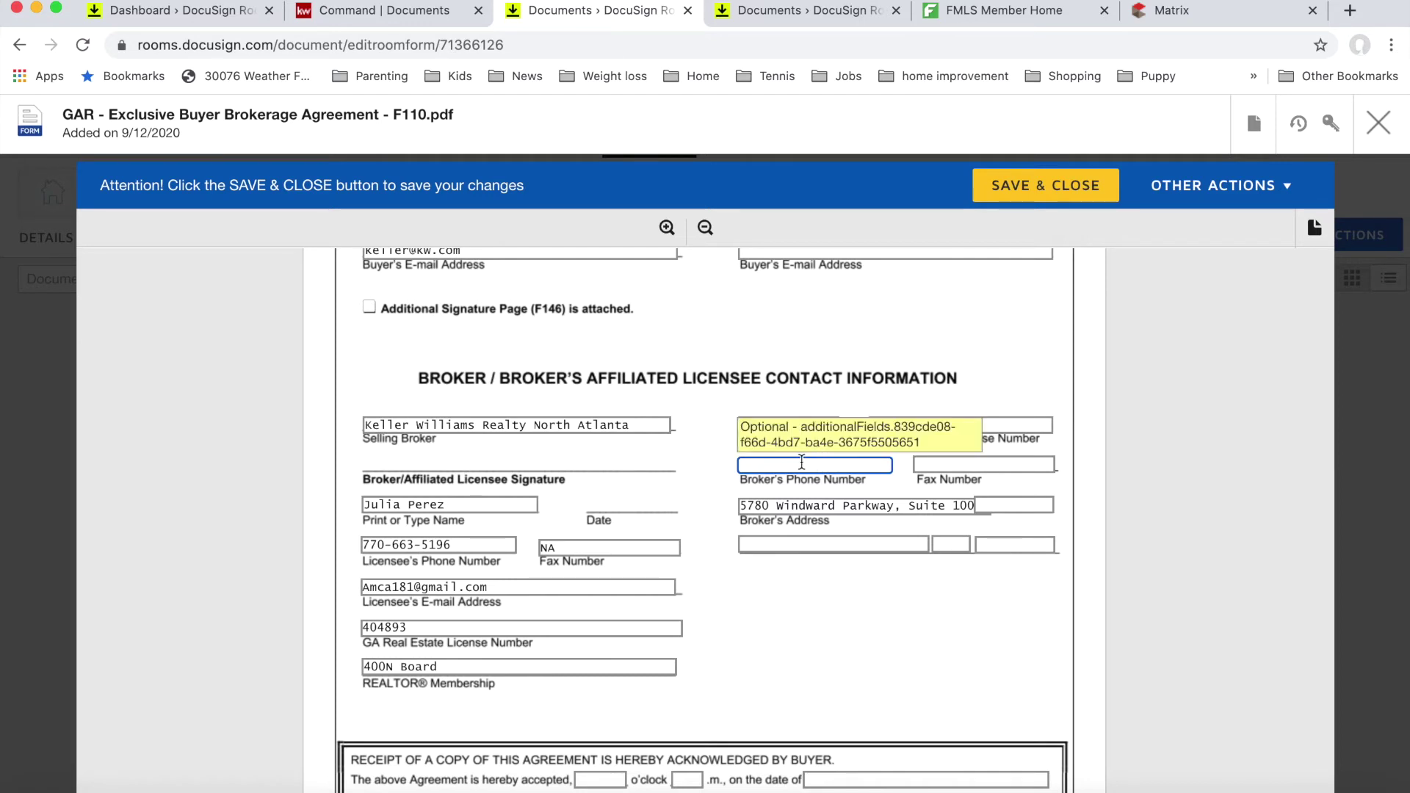
pyautogui.click(929, 467)
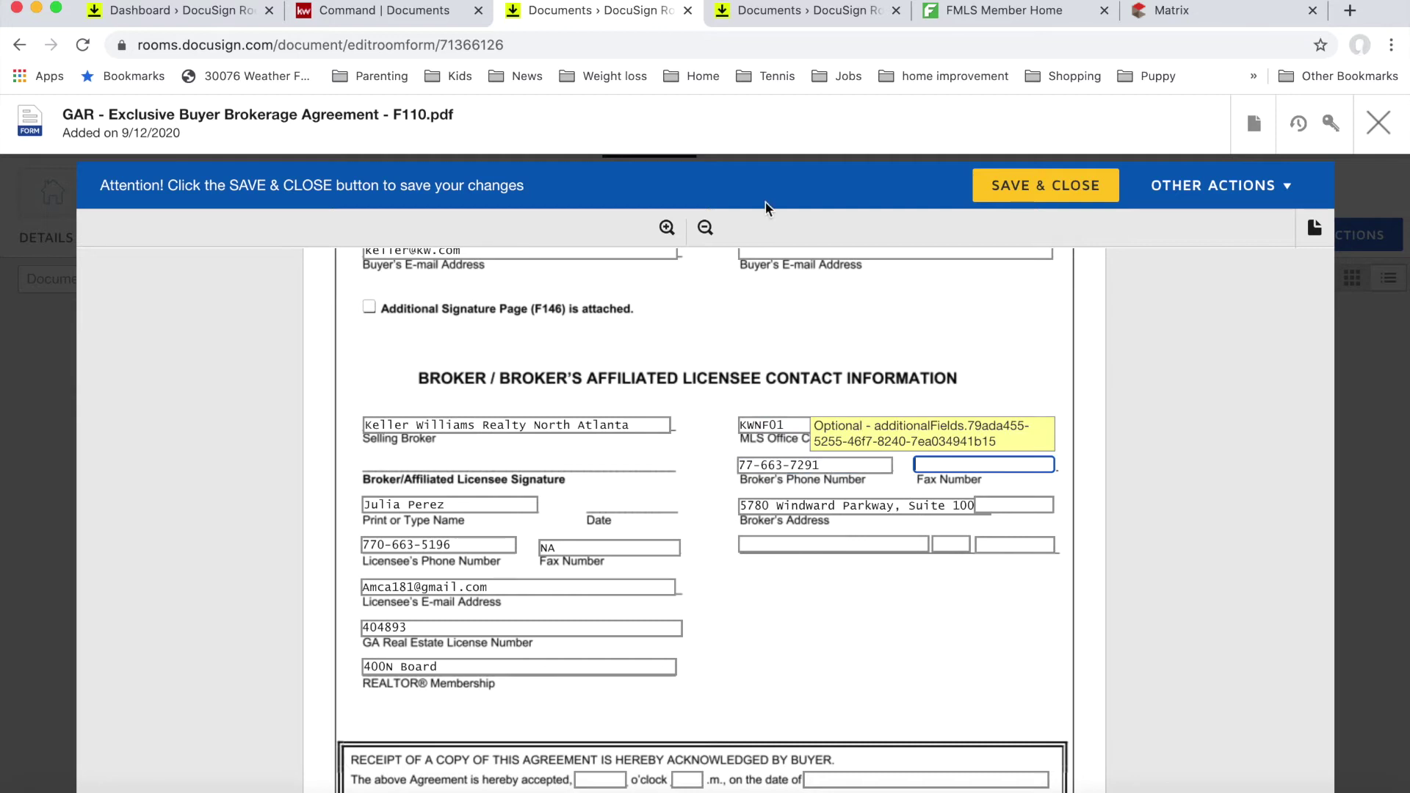
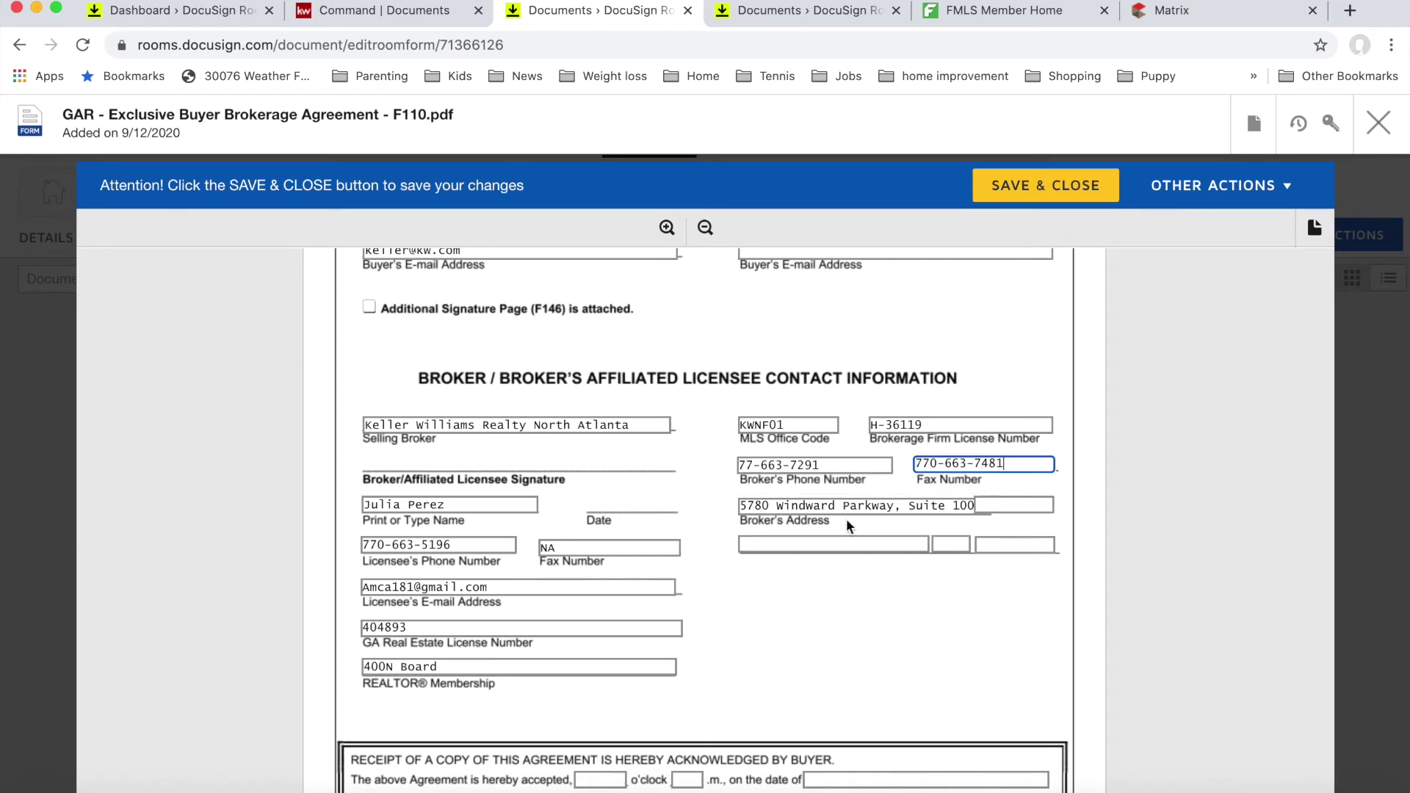
# Step: Fill in the broker's city, state GA and ZIP code
pyautogui.click(837, 544)
pyautogui.write('AL')
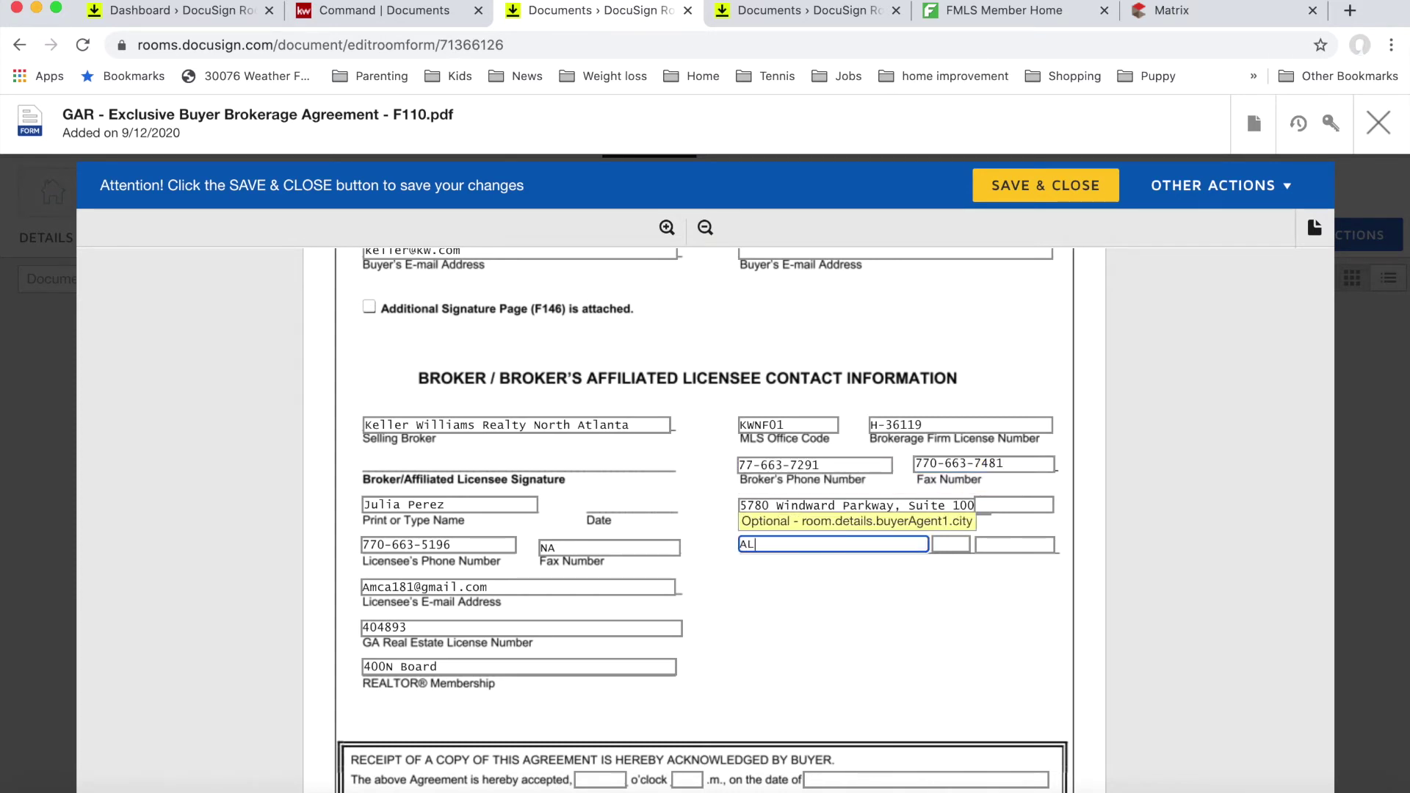
pyautogui.write('PHAREATT')
pyautogui.press('BackSpace')
pyautogui.press('BackSpace')
pyautogui.press('BackSpace')
pyautogui.write('TTA')
pyautogui.press('Tab')
pyautogui.write('GA')
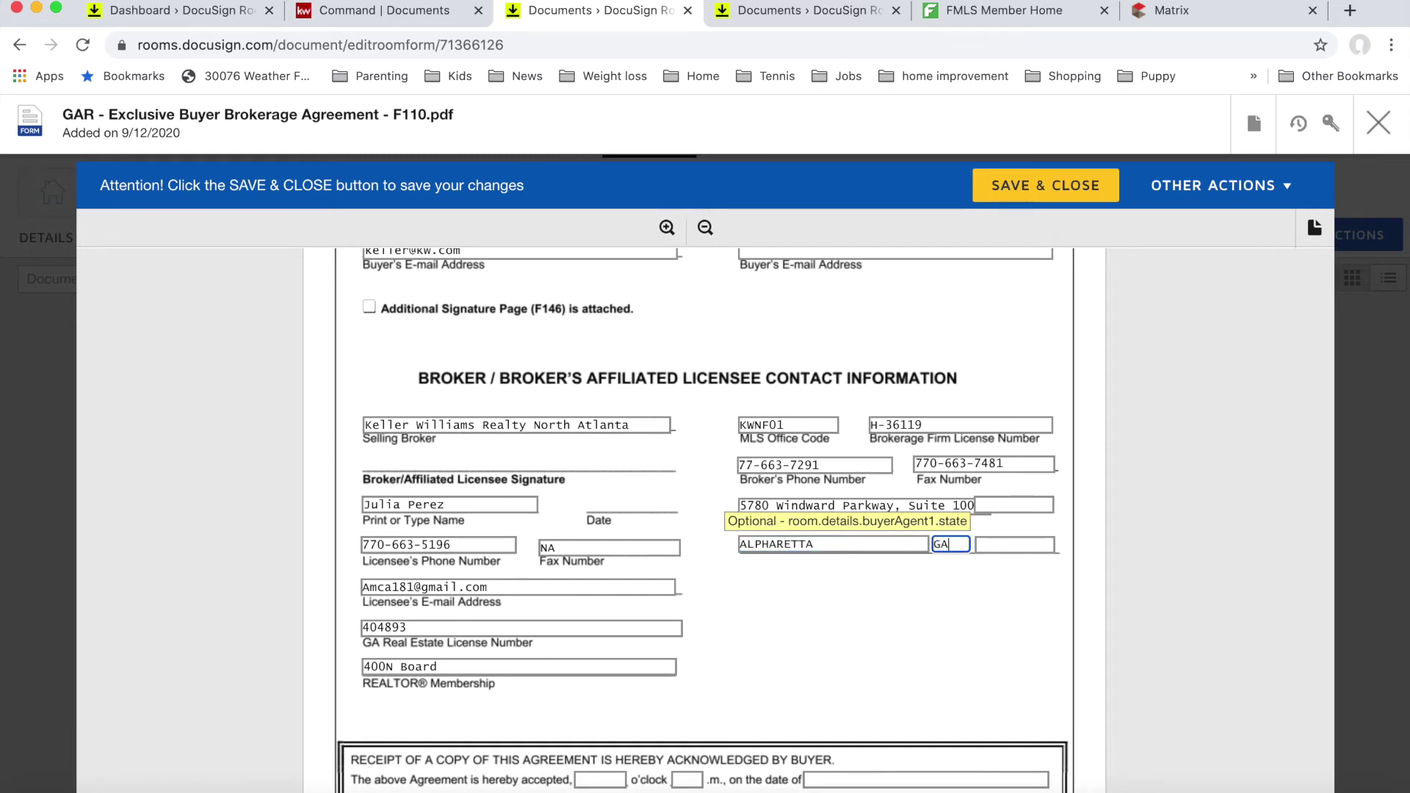
pyautogui.press('Tab')
pyautogui.write('300')
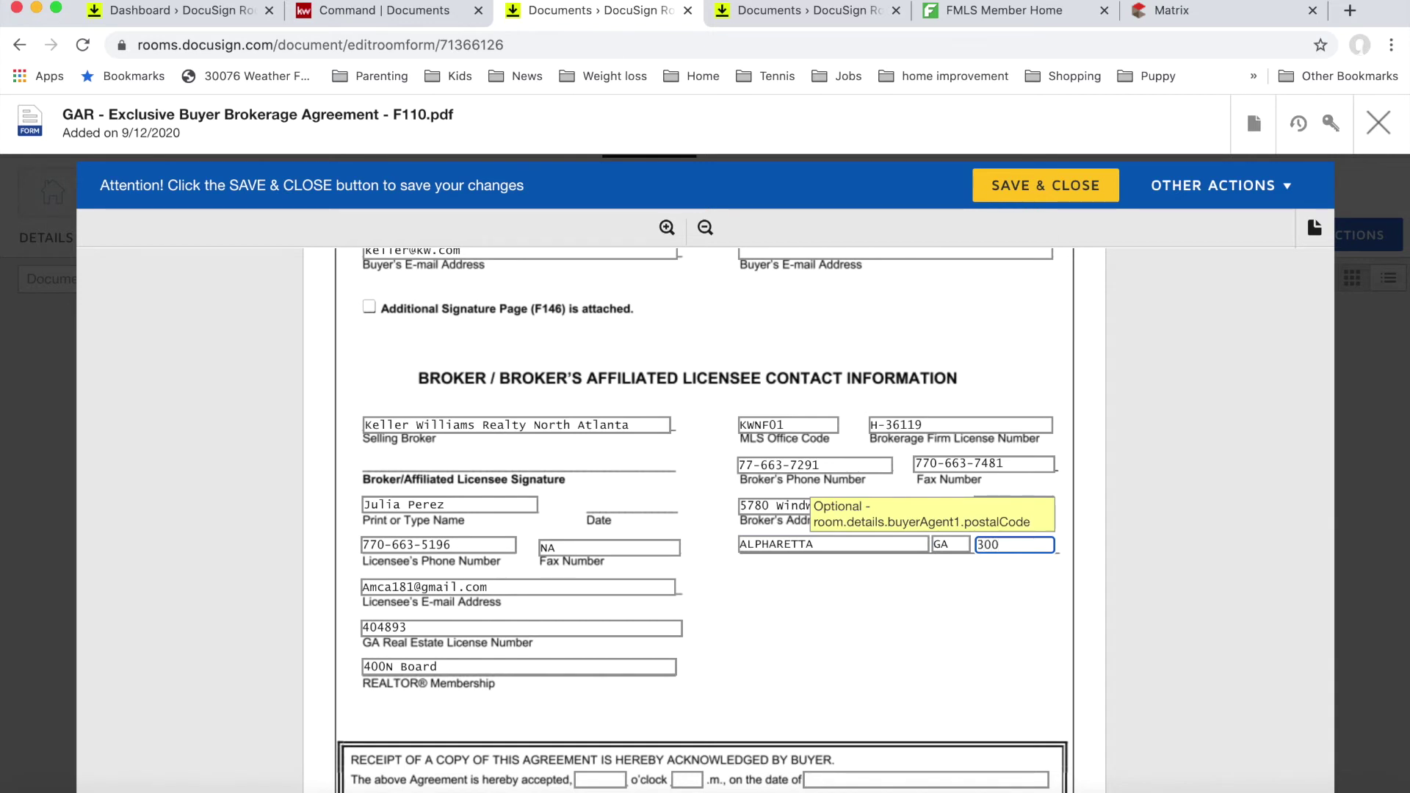
pyautogui.write('05')
# Step: Save and close the completed F110 buyer brokerage agreement, returning to the room documents
pyautogui.click(870, 636)
pyautogui.scroll(-5, 886, 640)
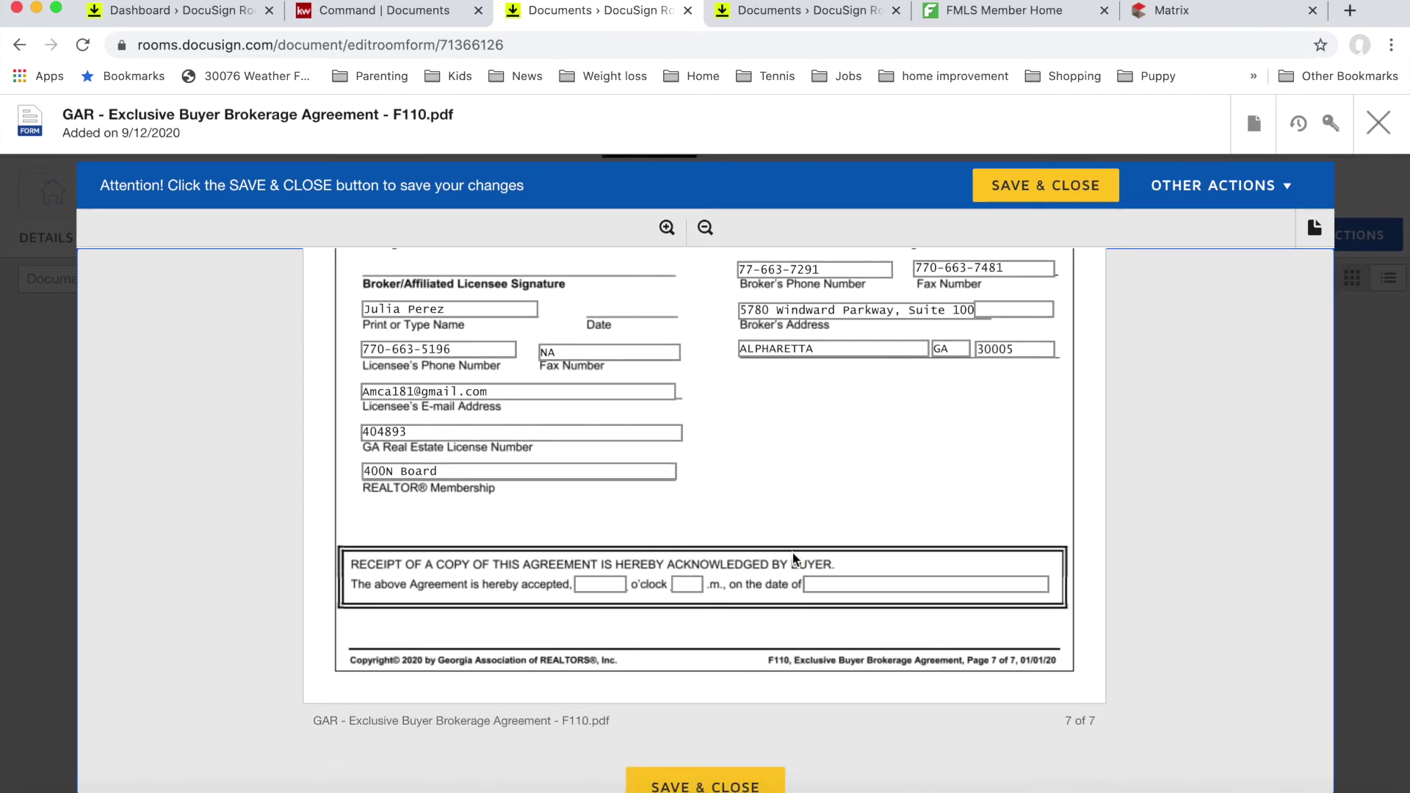
pyautogui.scroll(8, 822, 506)
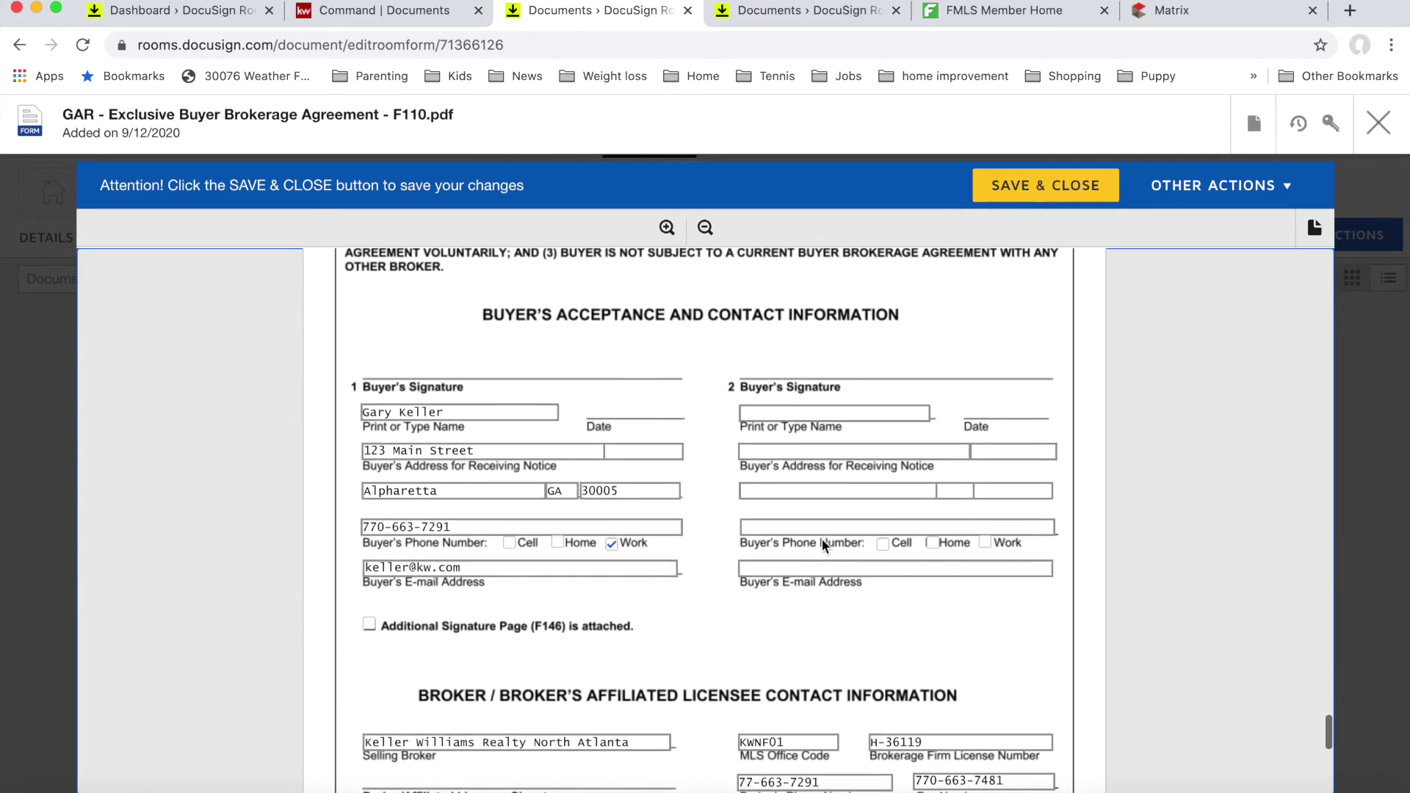
pyautogui.scroll(5, 824, 545)
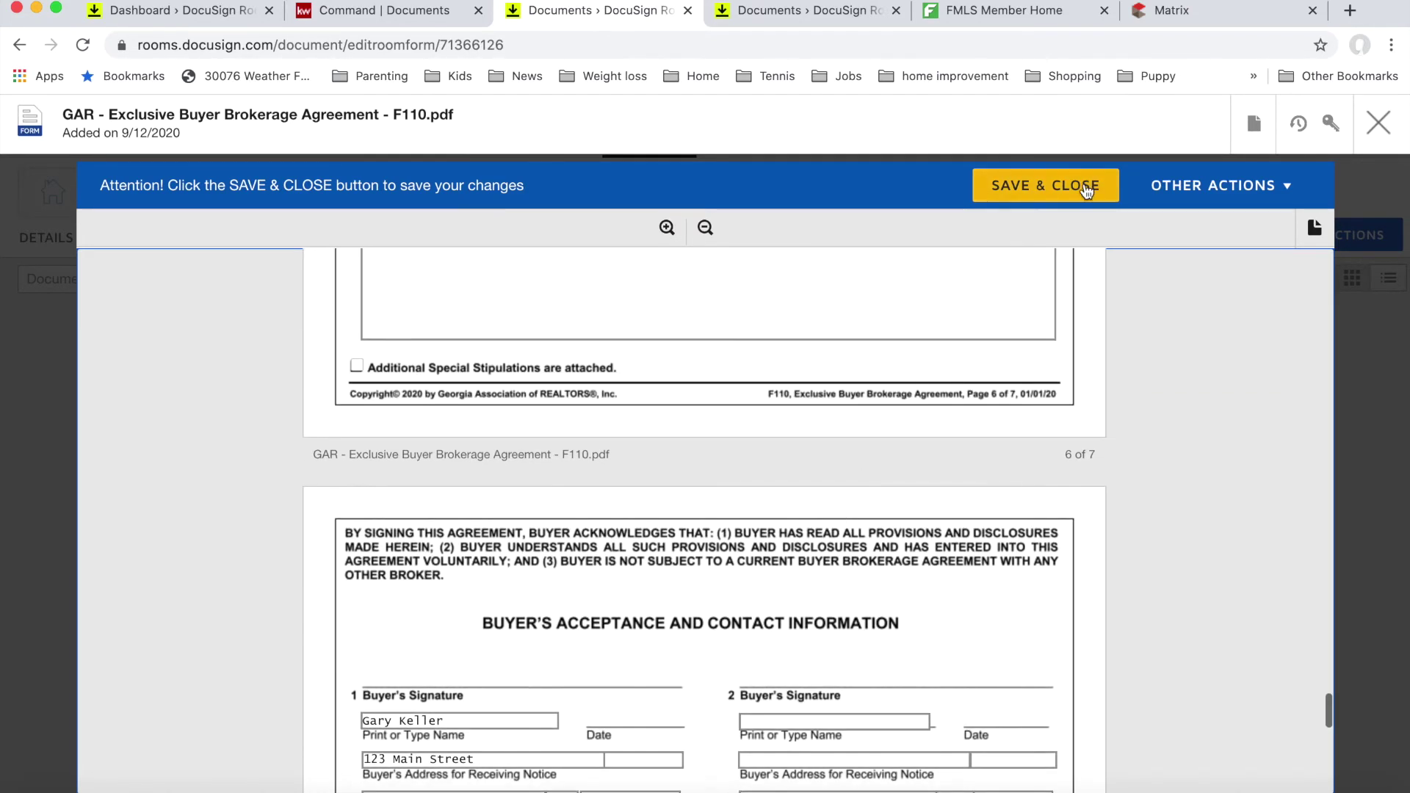
pyautogui.click(1086, 189)
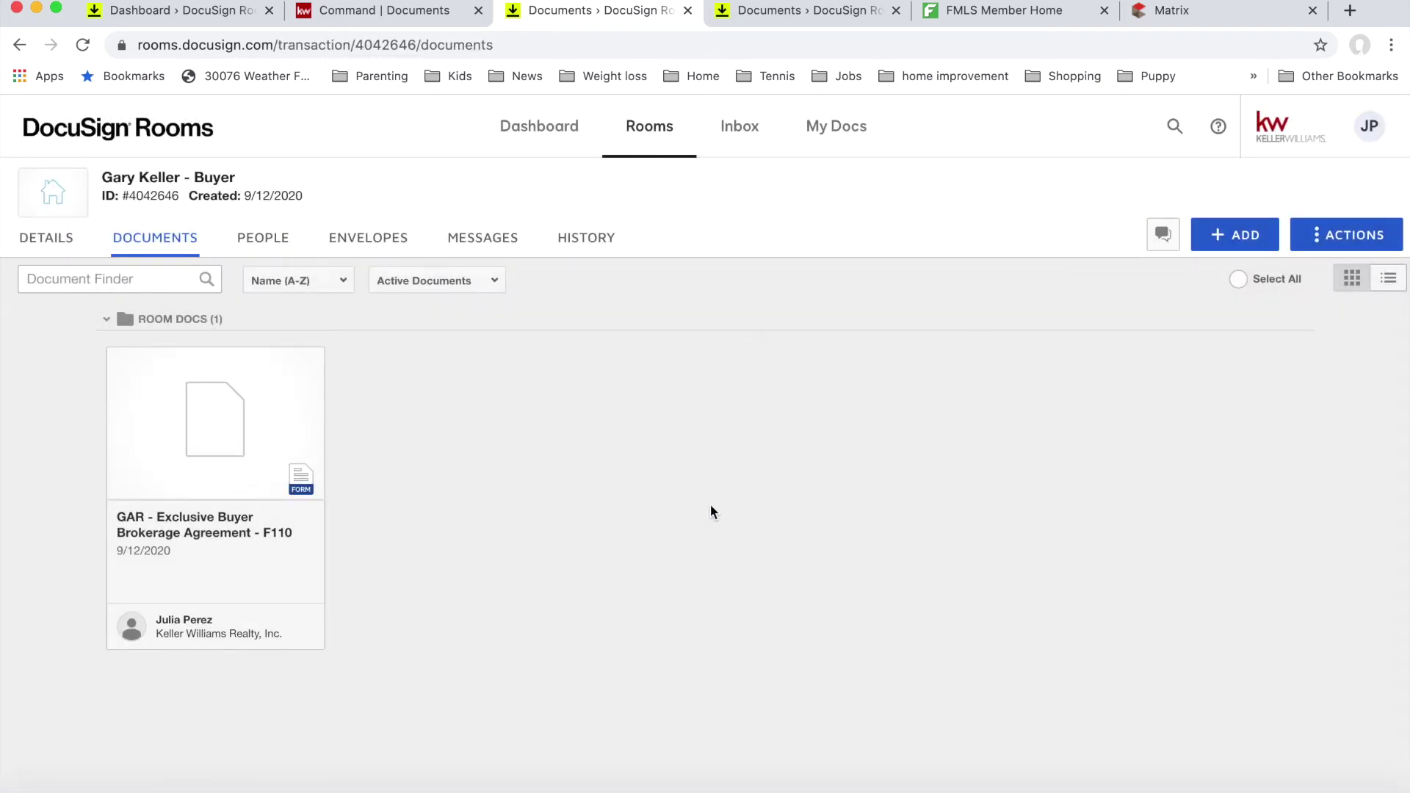
# Step: Add the KWNA Disclosure form from the KW 181 - GA DocuSign forms library and open it
pyautogui.click(1233, 239)
pyautogui.click(1235, 316)
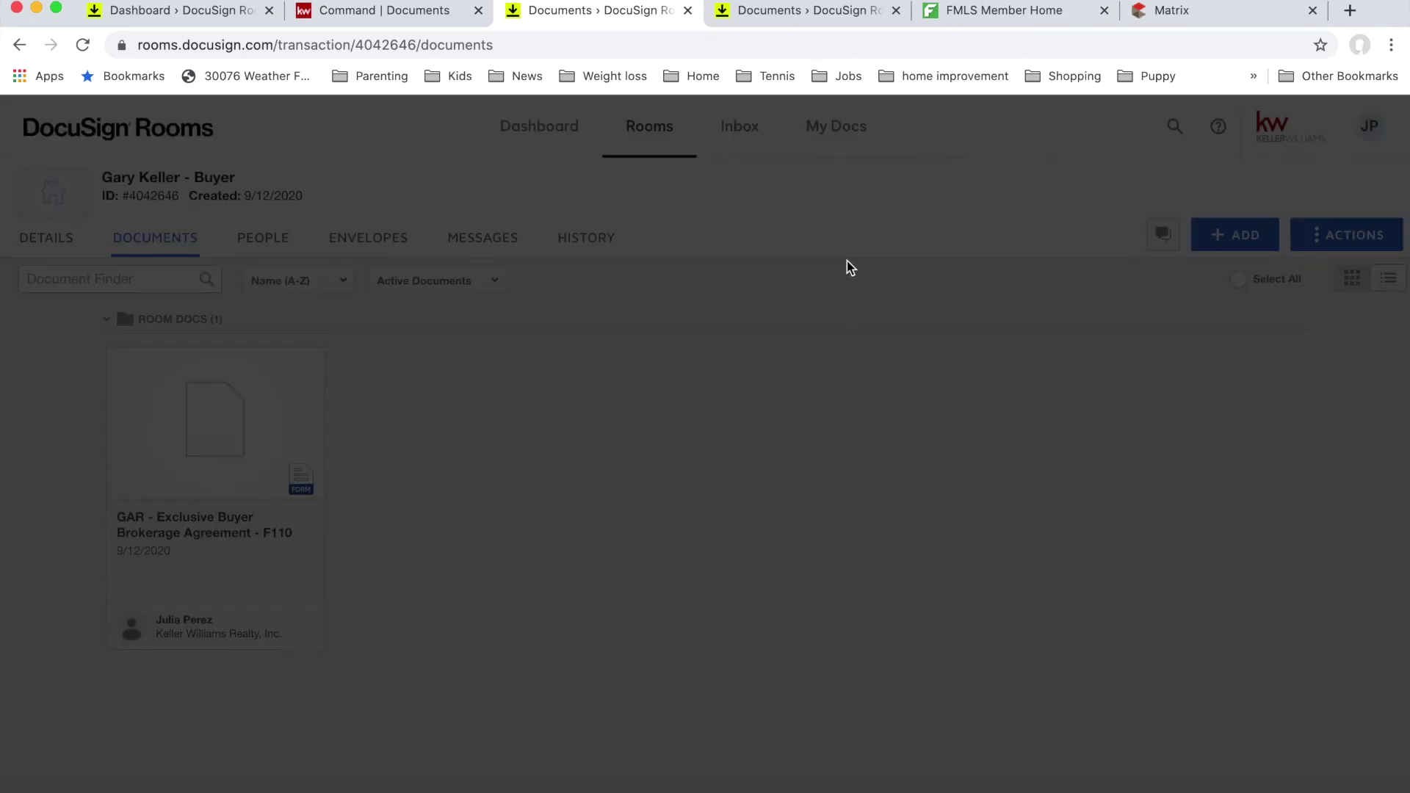
pyautogui.click(829, 277)
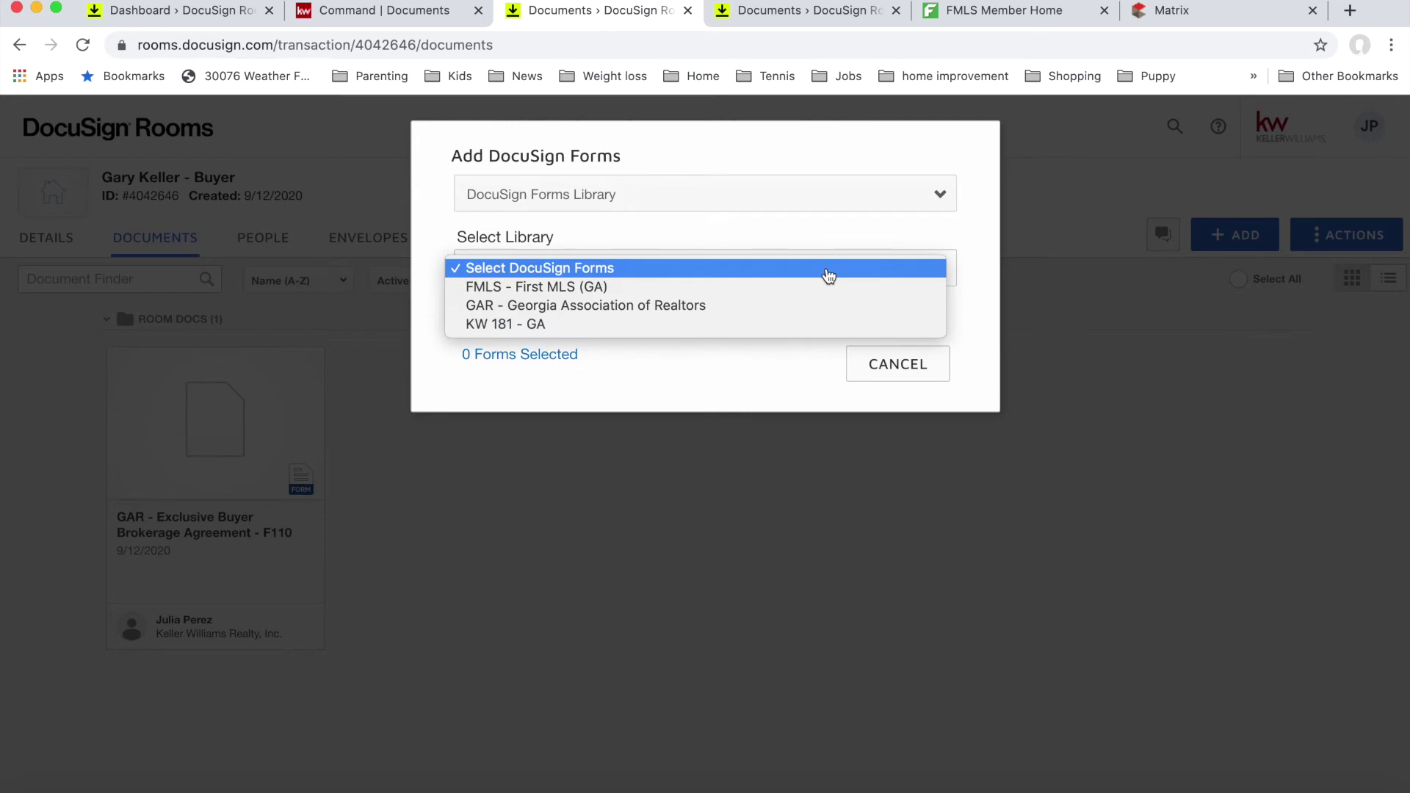
pyautogui.click(801, 325)
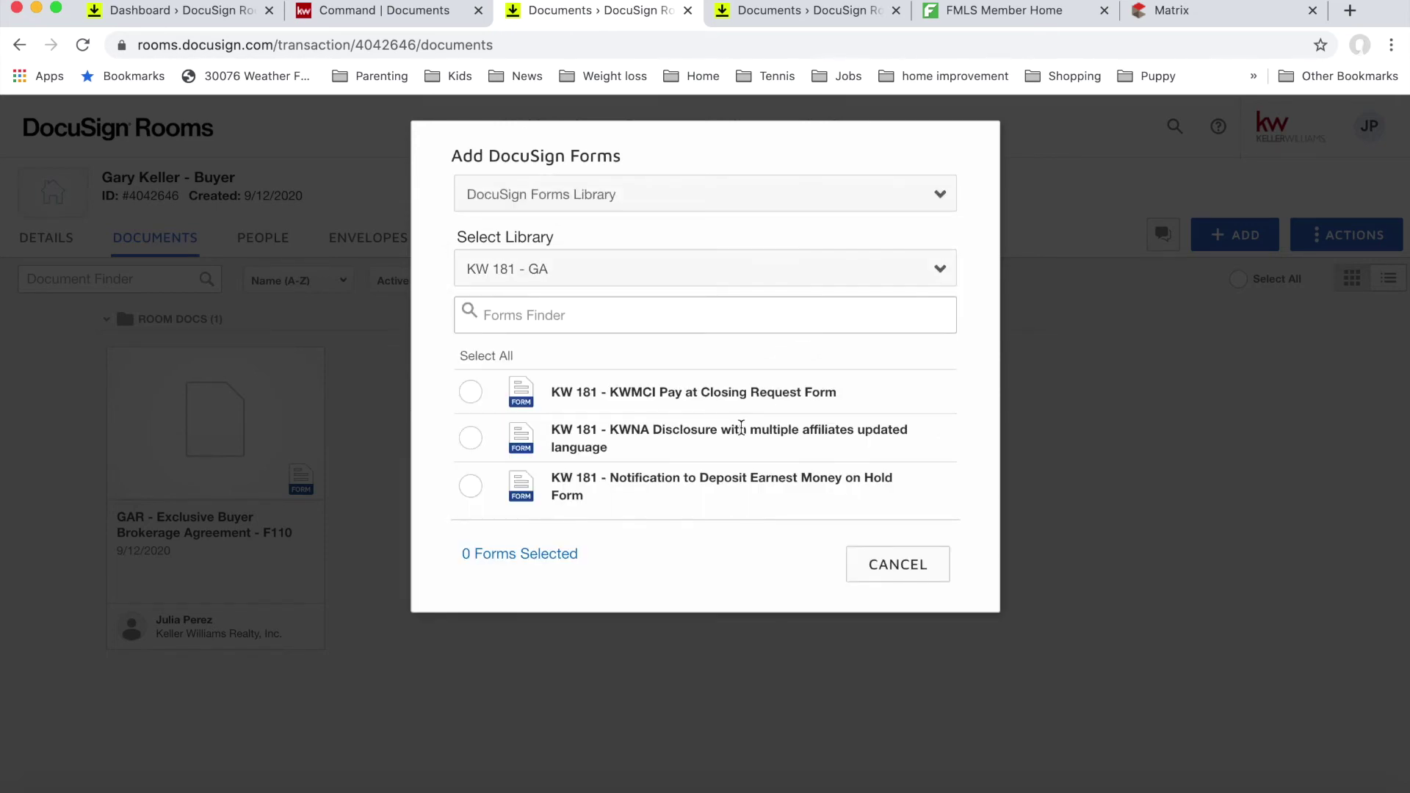
pyautogui.click(470, 439)
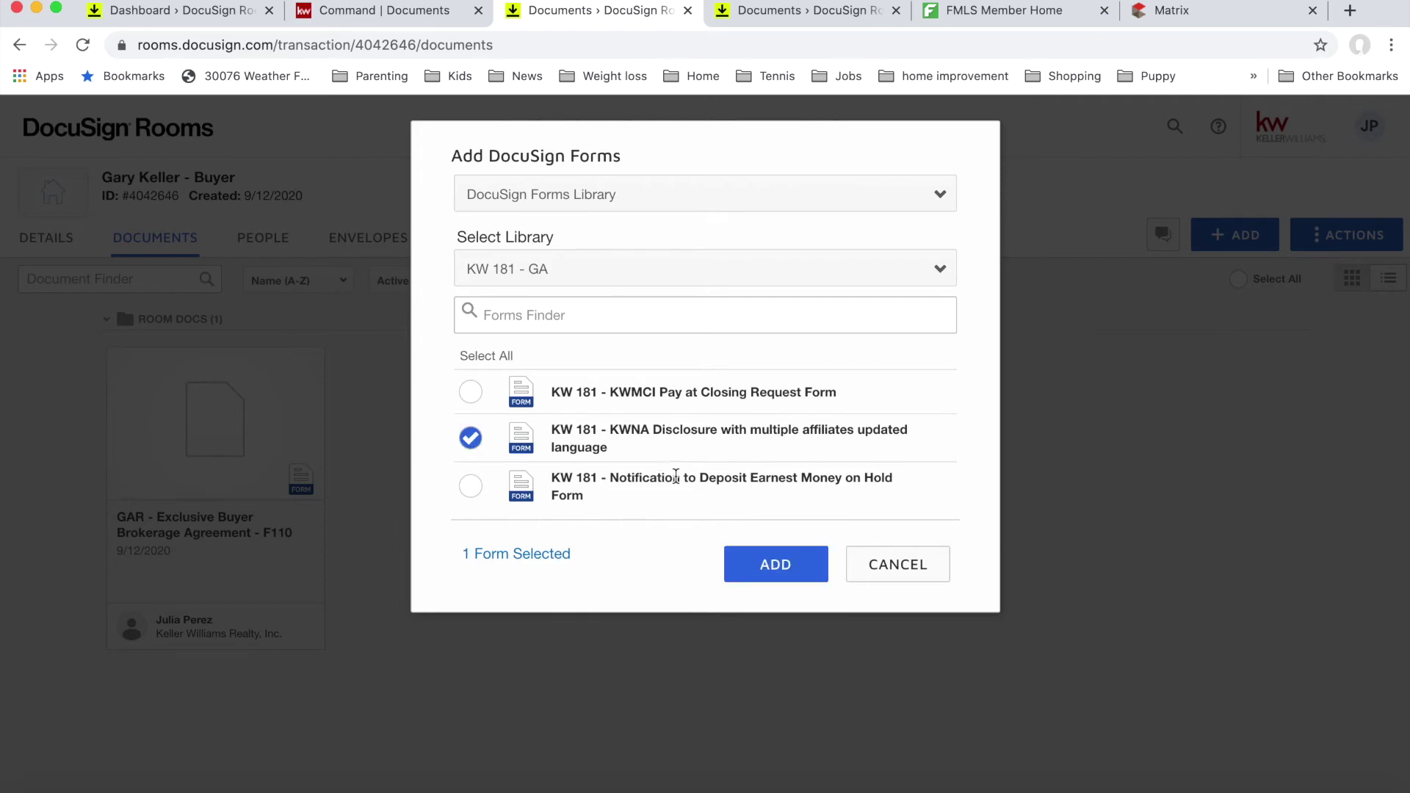
pyautogui.click(775, 561)
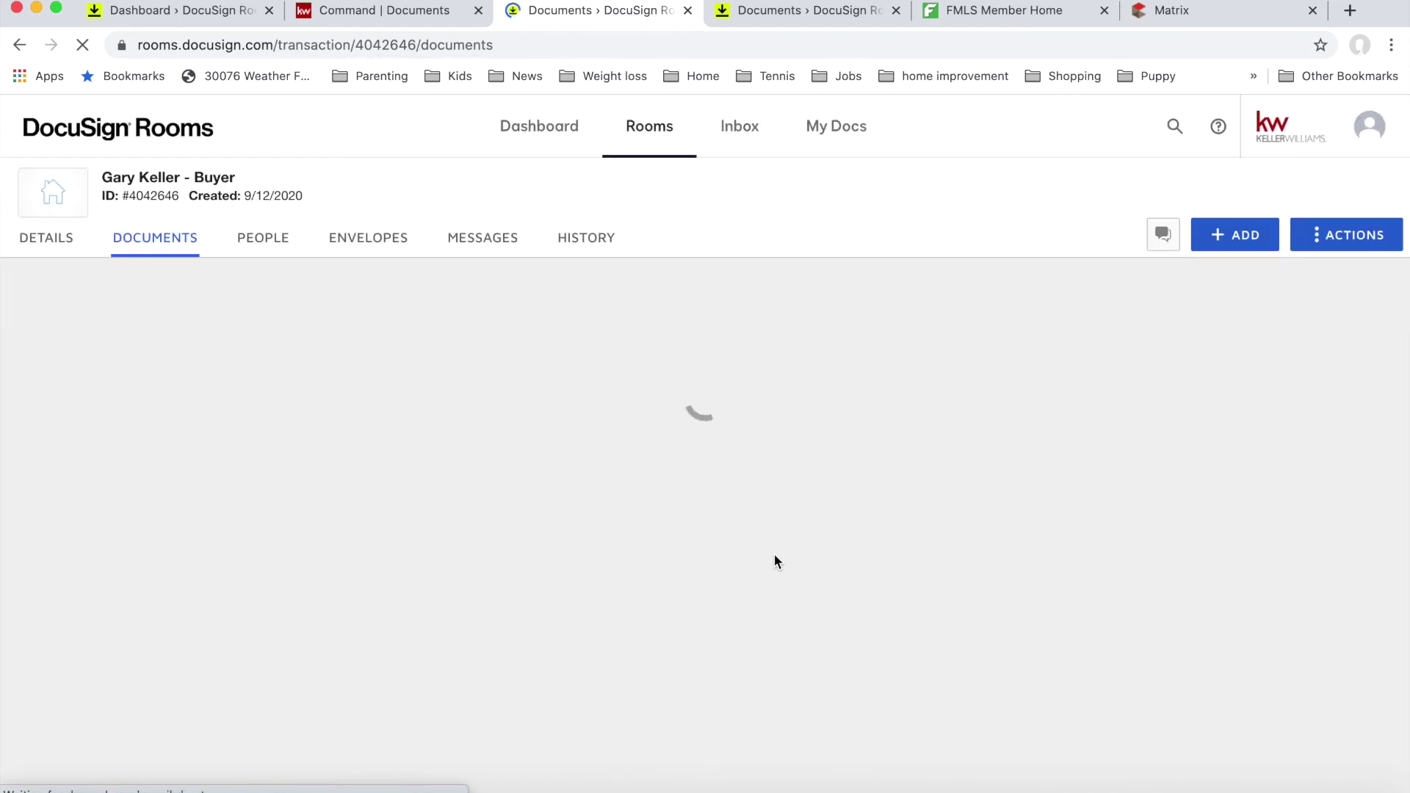
pyautogui.click(524, 444)
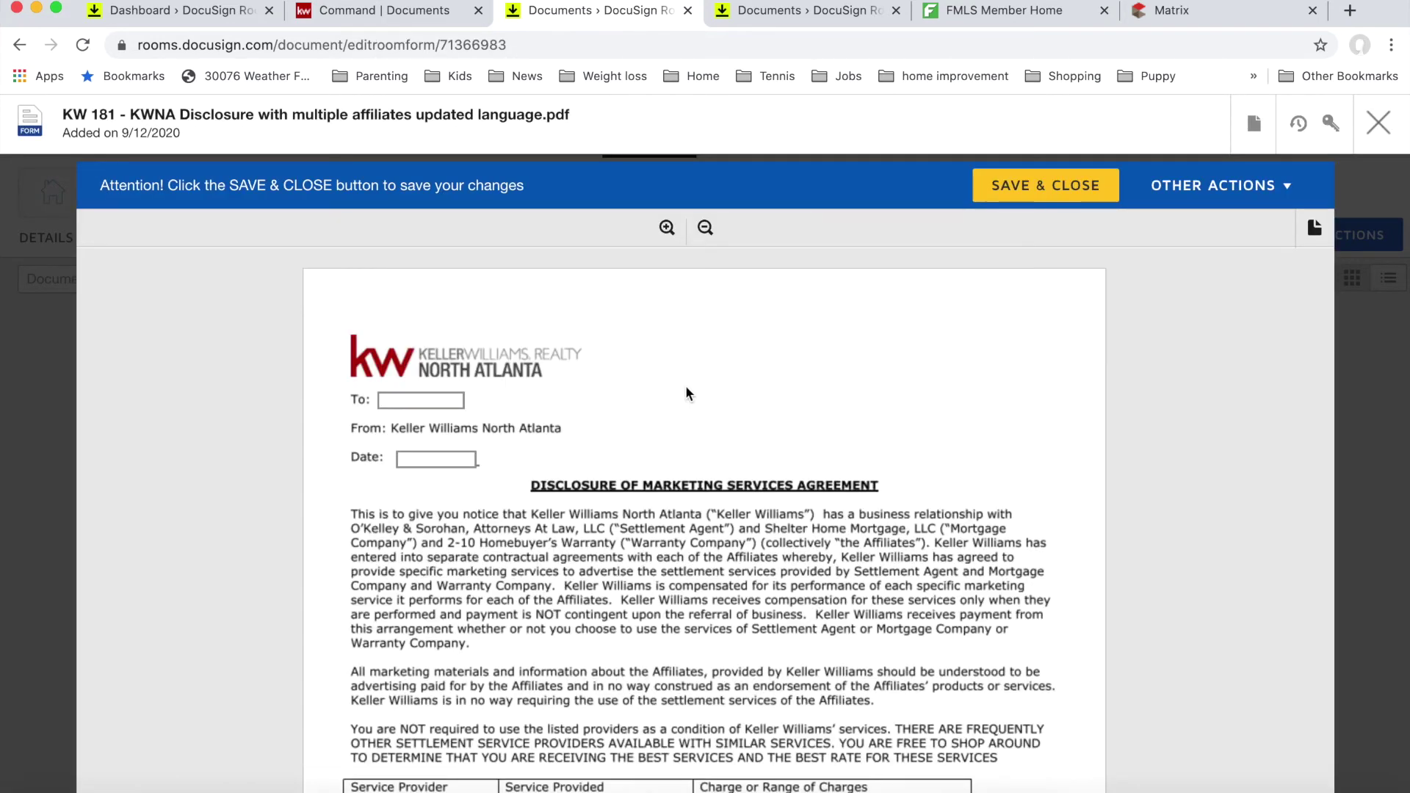
# Step: Enter the buyer's name in the To field and date the disclosure 9/12/2020
pyautogui.scroll(-3, 533, 406)
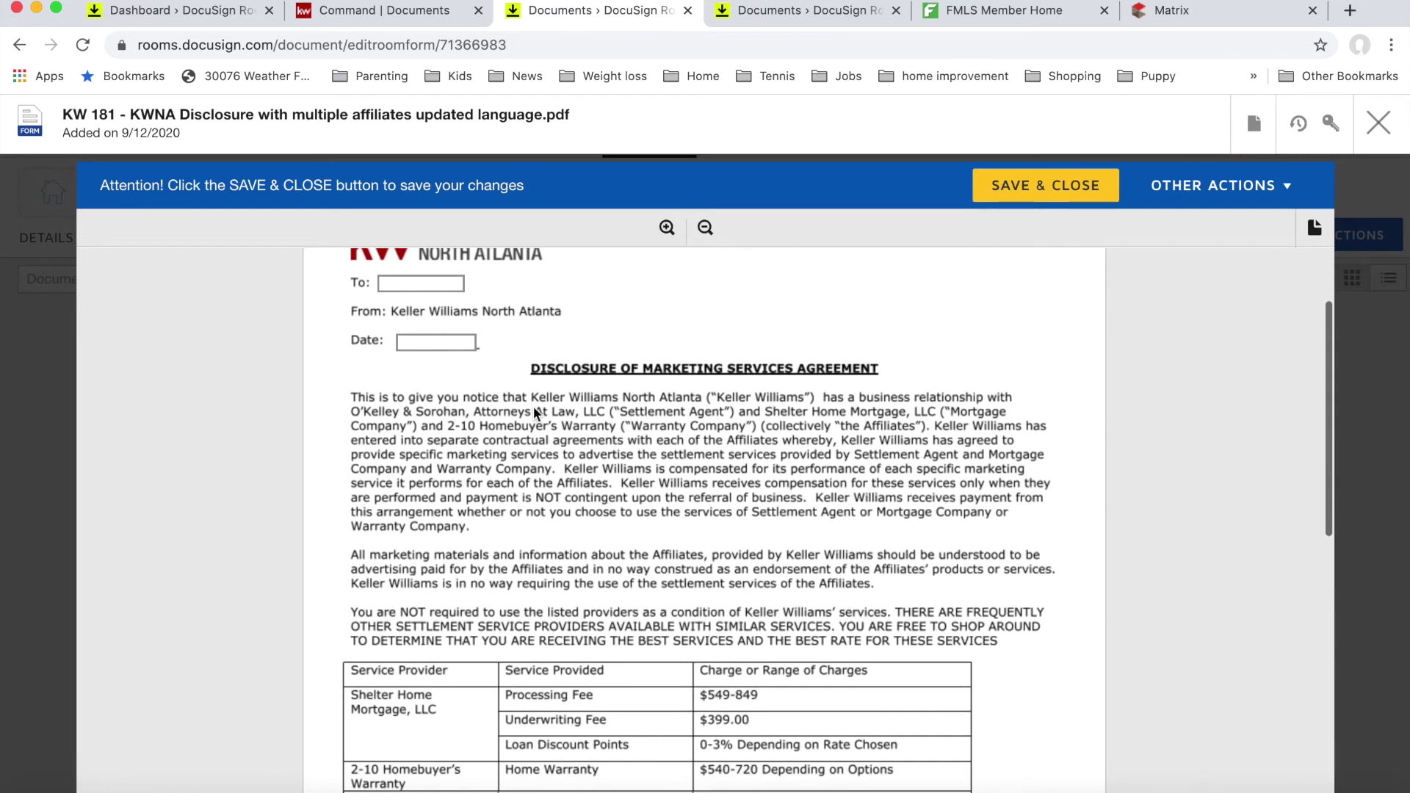
pyautogui.scroll(-2, 533, 406)
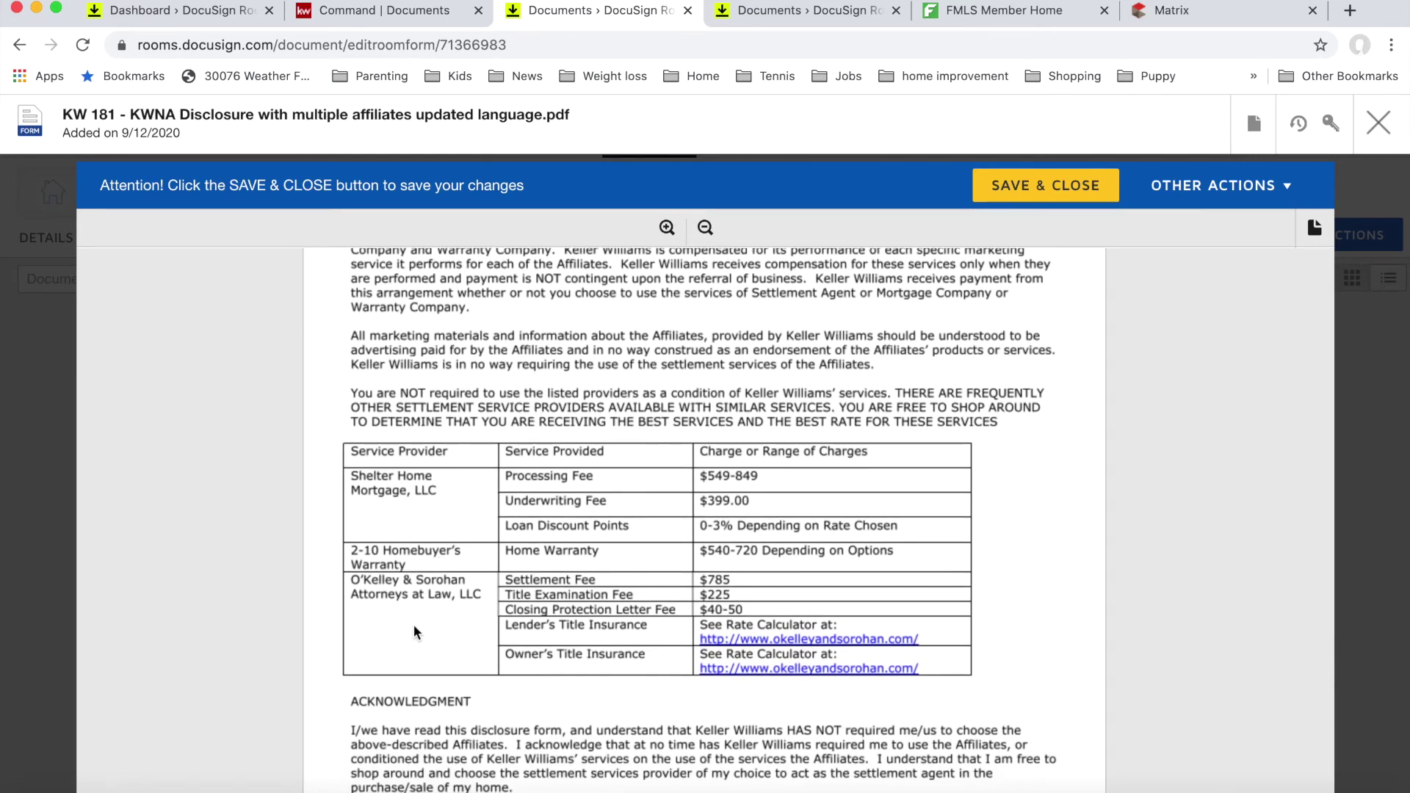
pyautogui.scroll(1, 413, 632)
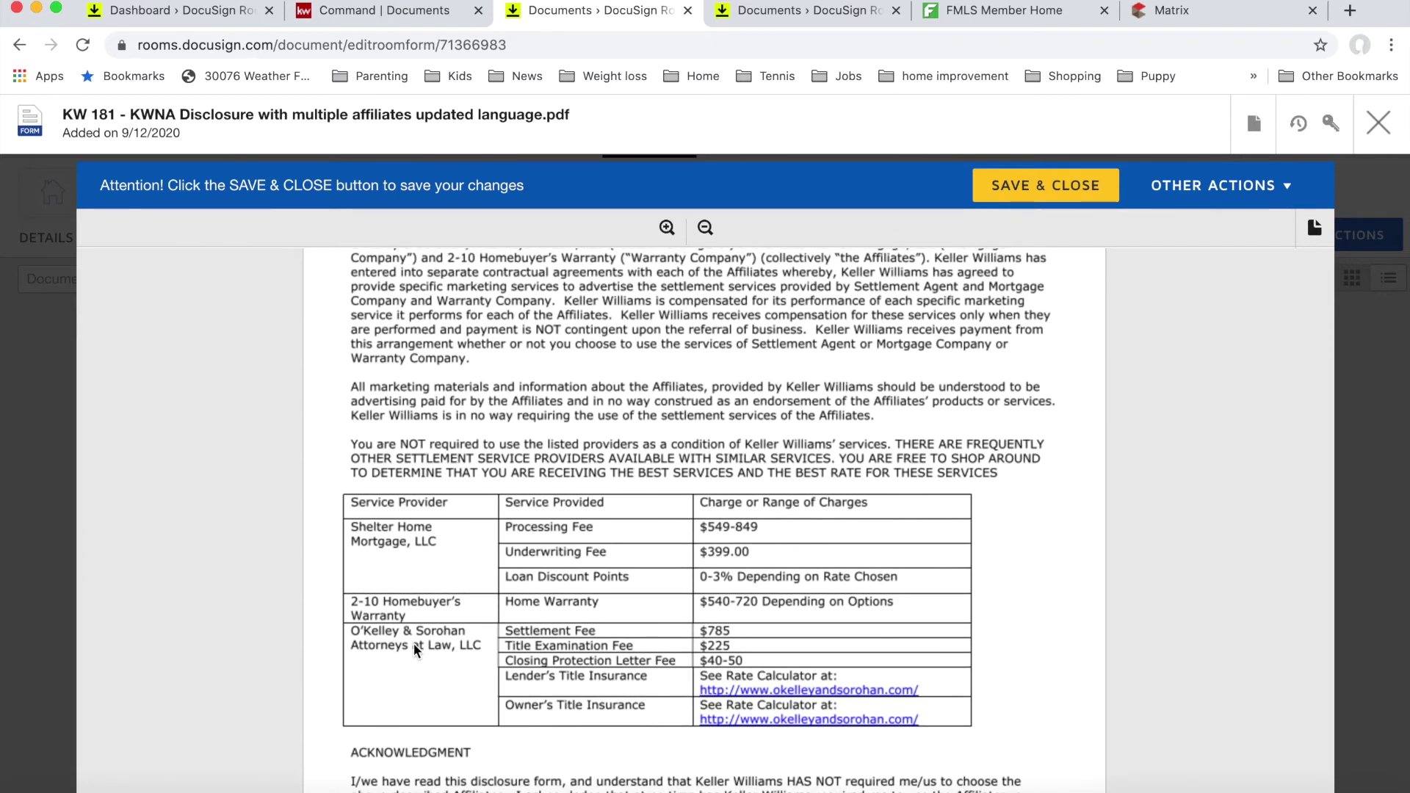
pyautogui.scroll(3, 413, 644)
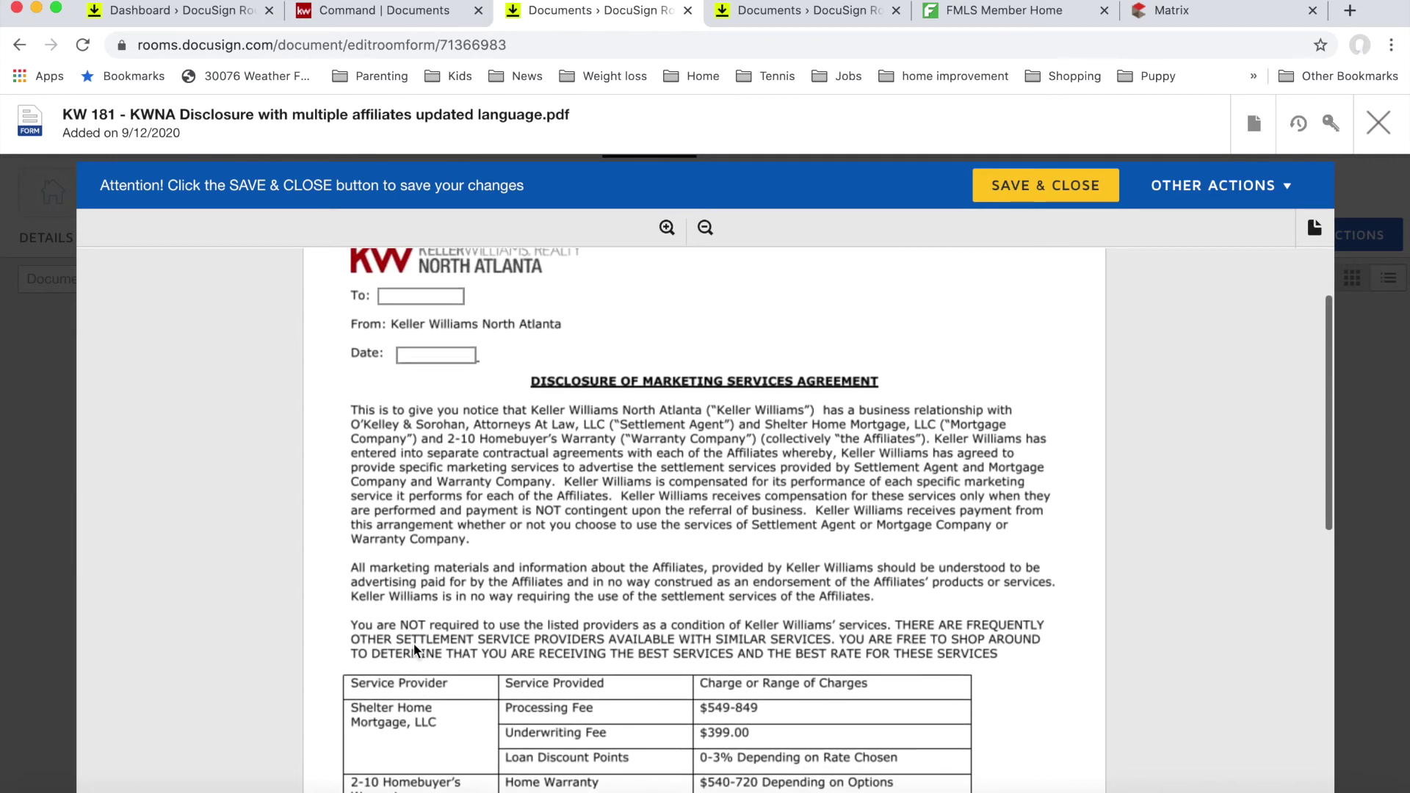
pyautogui.scroll(1, 413, 644)
pyautogui.click(440, 323)
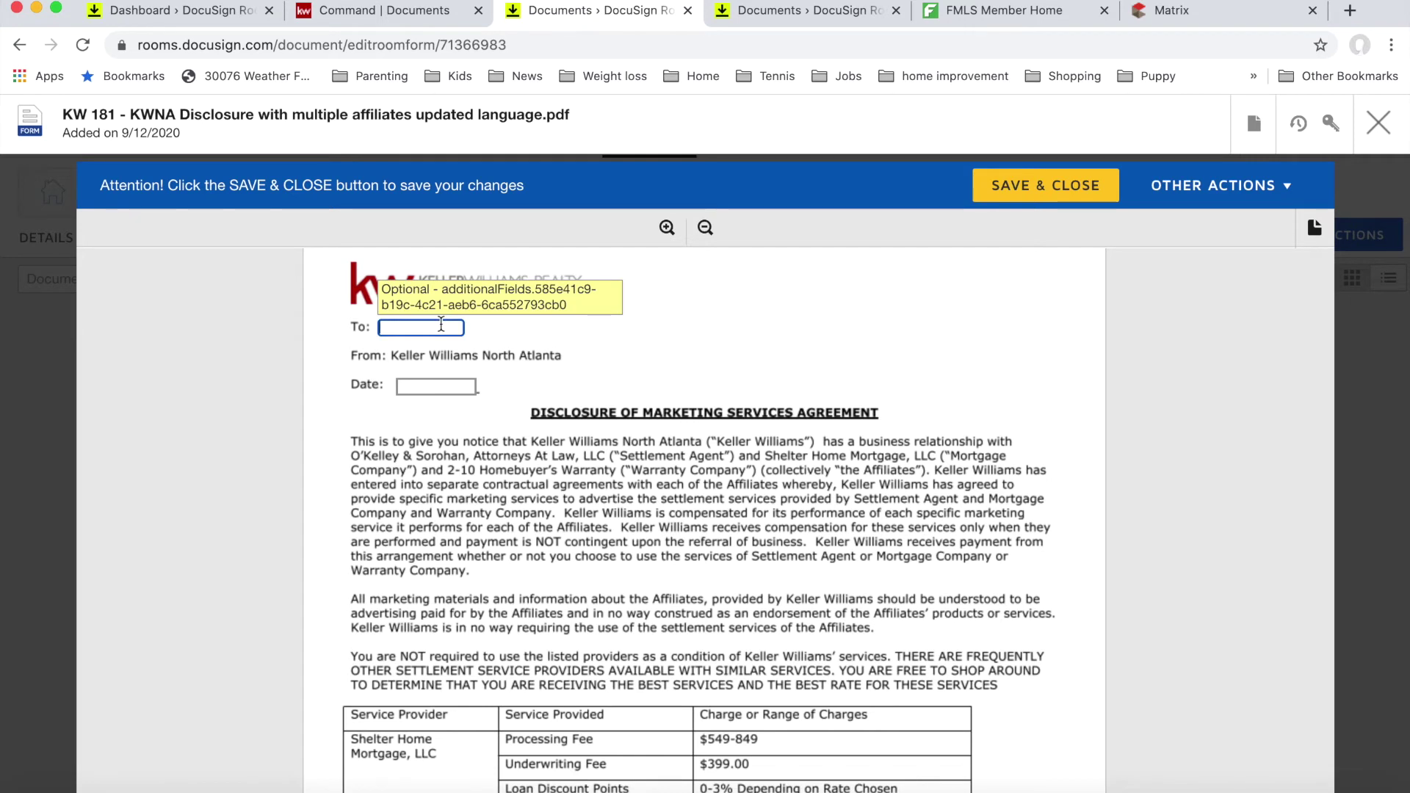
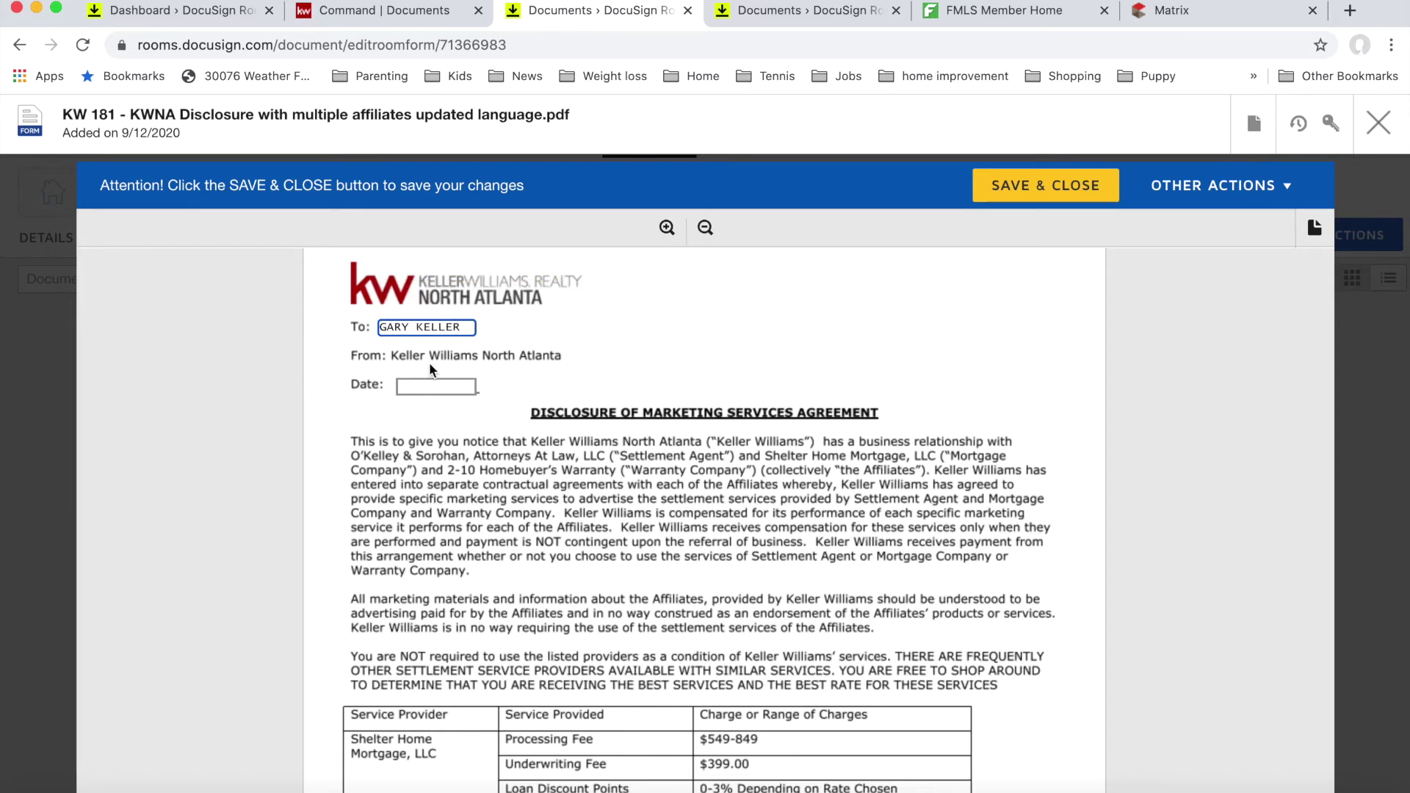
pyautogui.click(422, 385)
pyautogui.write('9/')
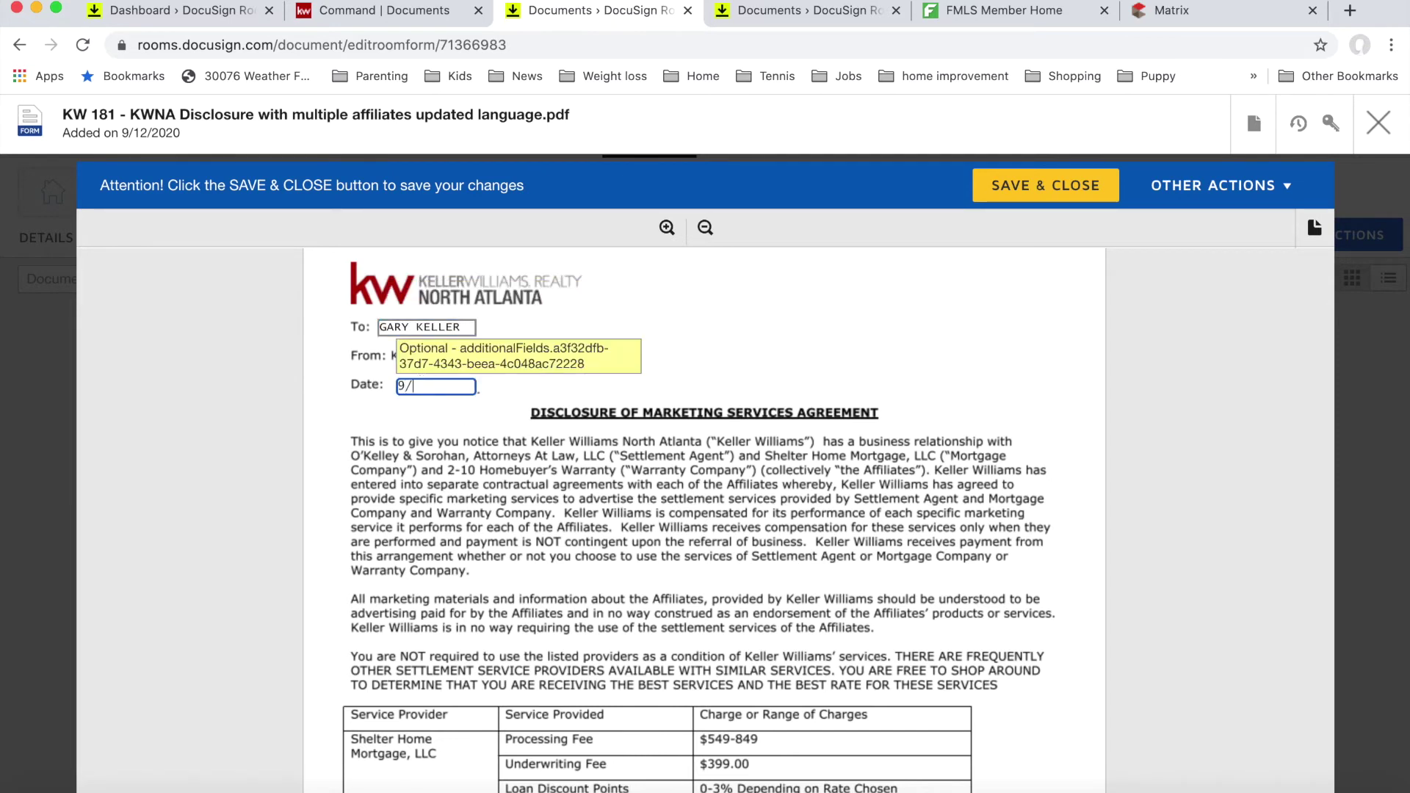
pyautogui.write('12/2020')
# Step: Enter the buyer's name under Print Name and save and close the disclosure
pyautogui.scroll(-5, 468, 488)
pyautogui.scroll(-4, 469, 487)
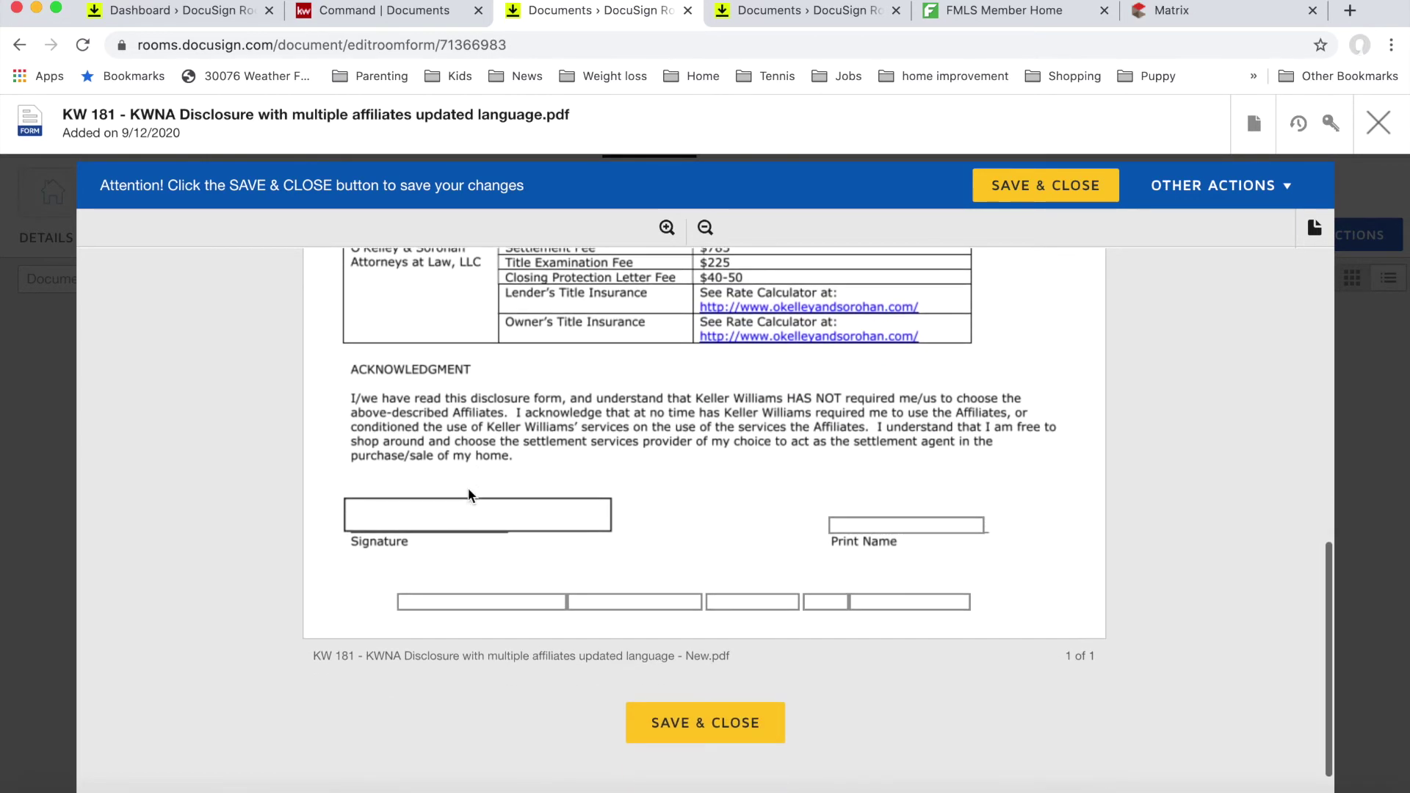
pyautogui.click(846, 523)
pyautogui.write('GA')
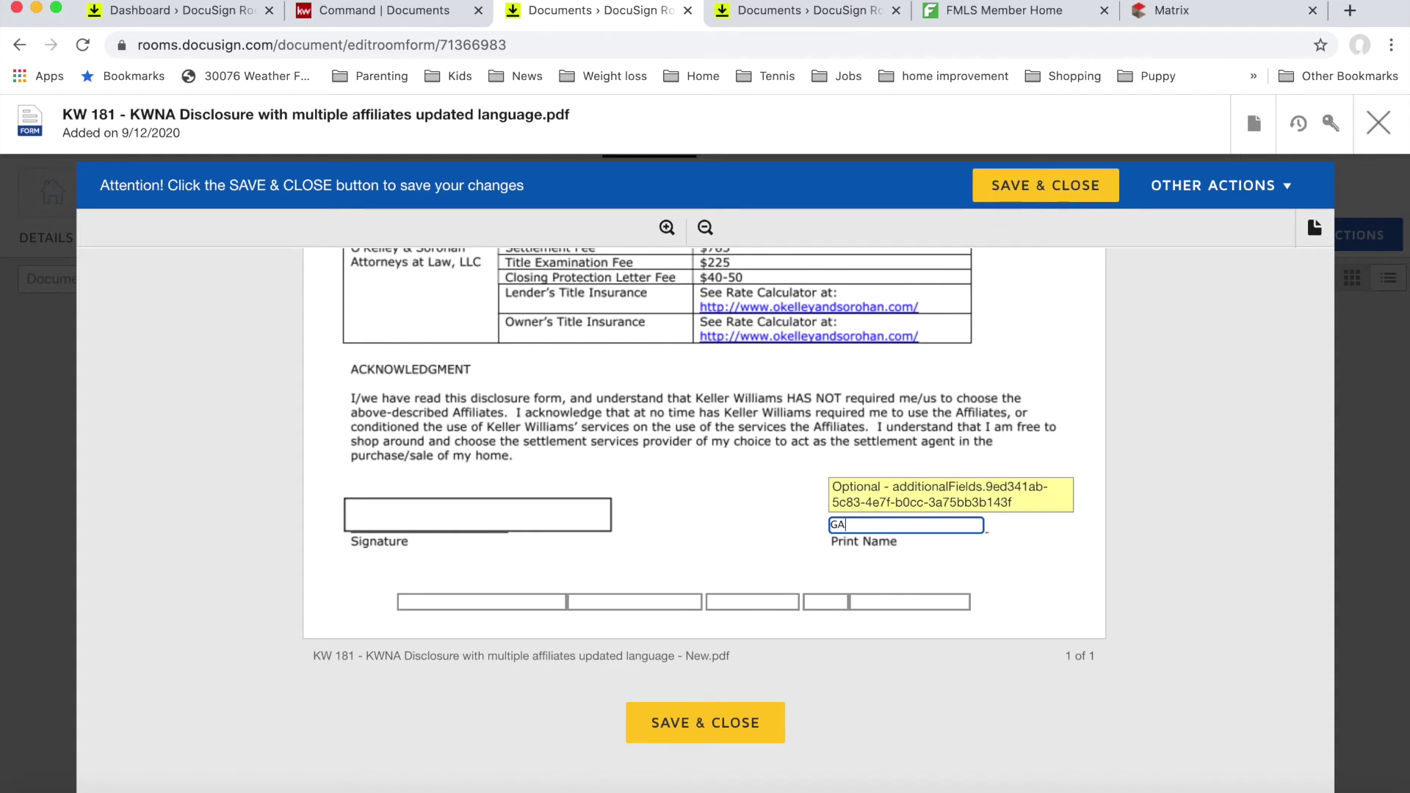
pyautogui.write('RY KELLER')
pyautogui.click(1034, 194)
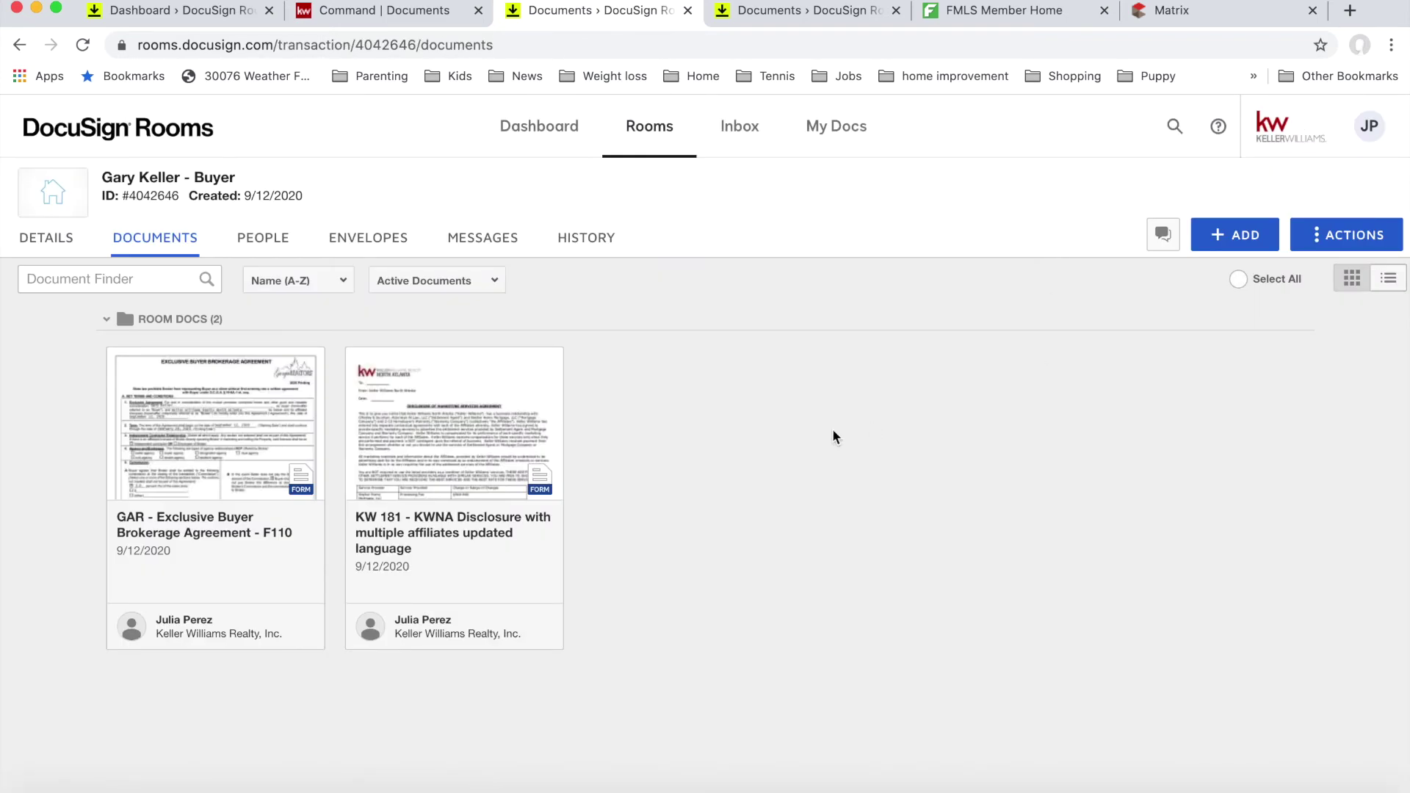
# Step: Create a new envelope named 'Please DocuSign- Buyer Broker Agreement'
pyautogui.click(377, 241)
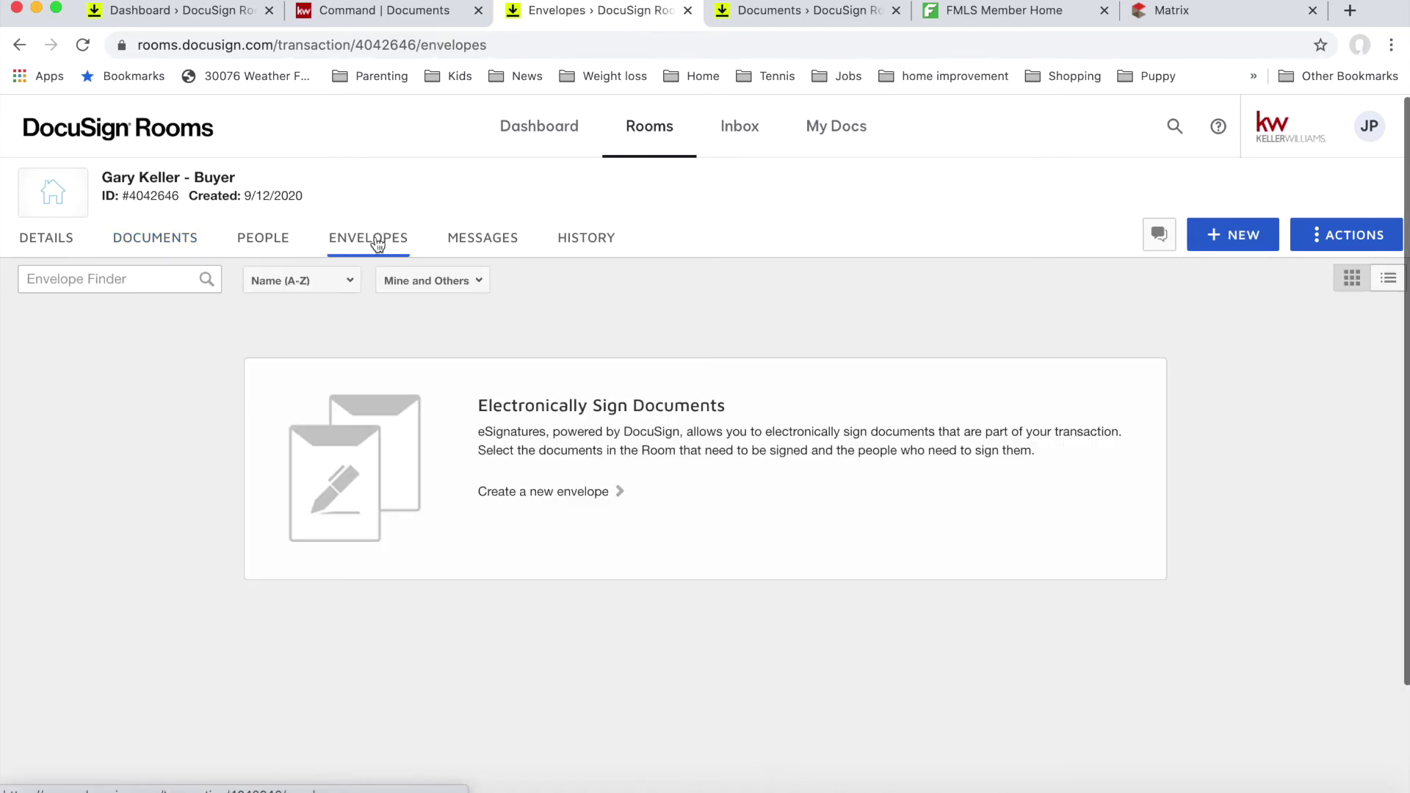
pyautogui.click(1254, 239)
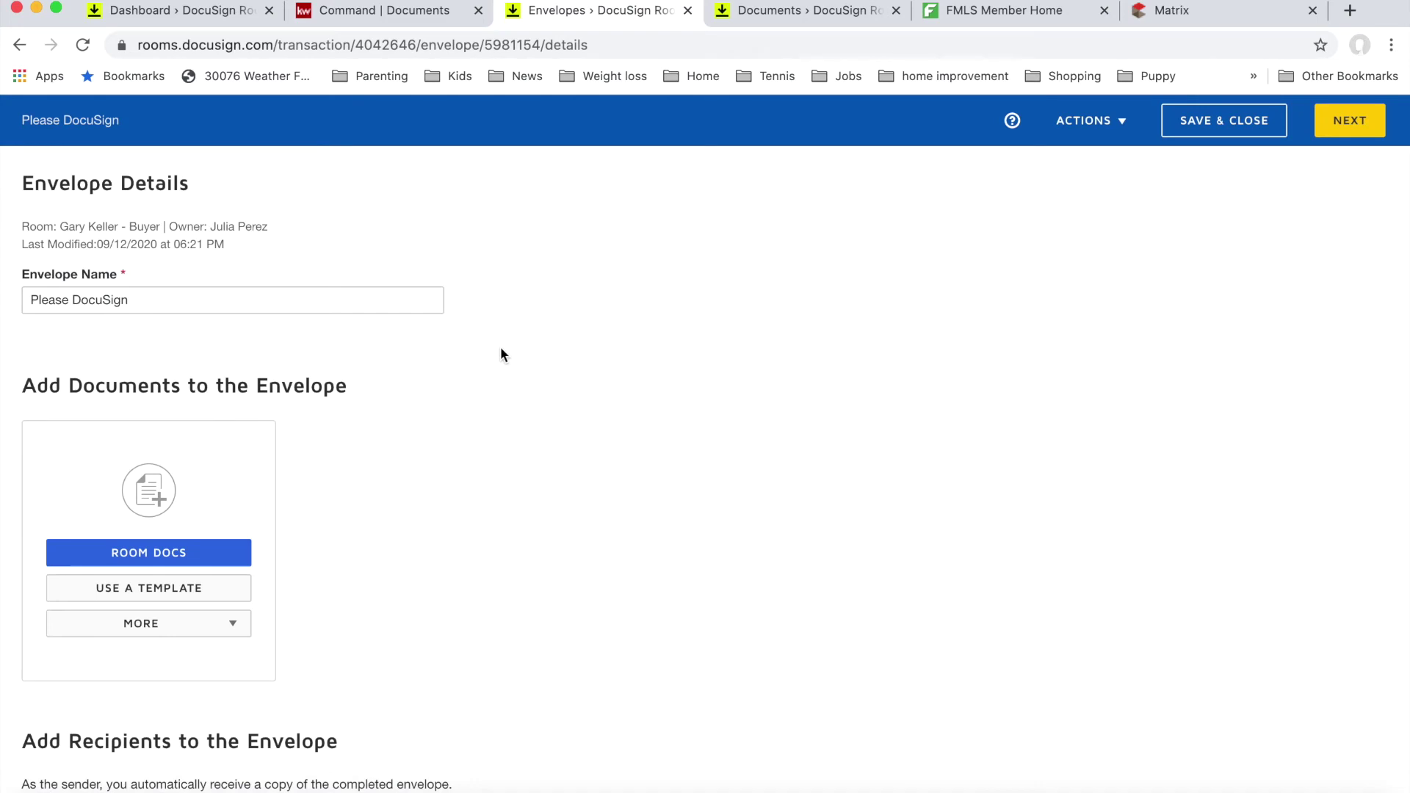
pyautogui.click(290, 305)
pyautogui.write('- ')
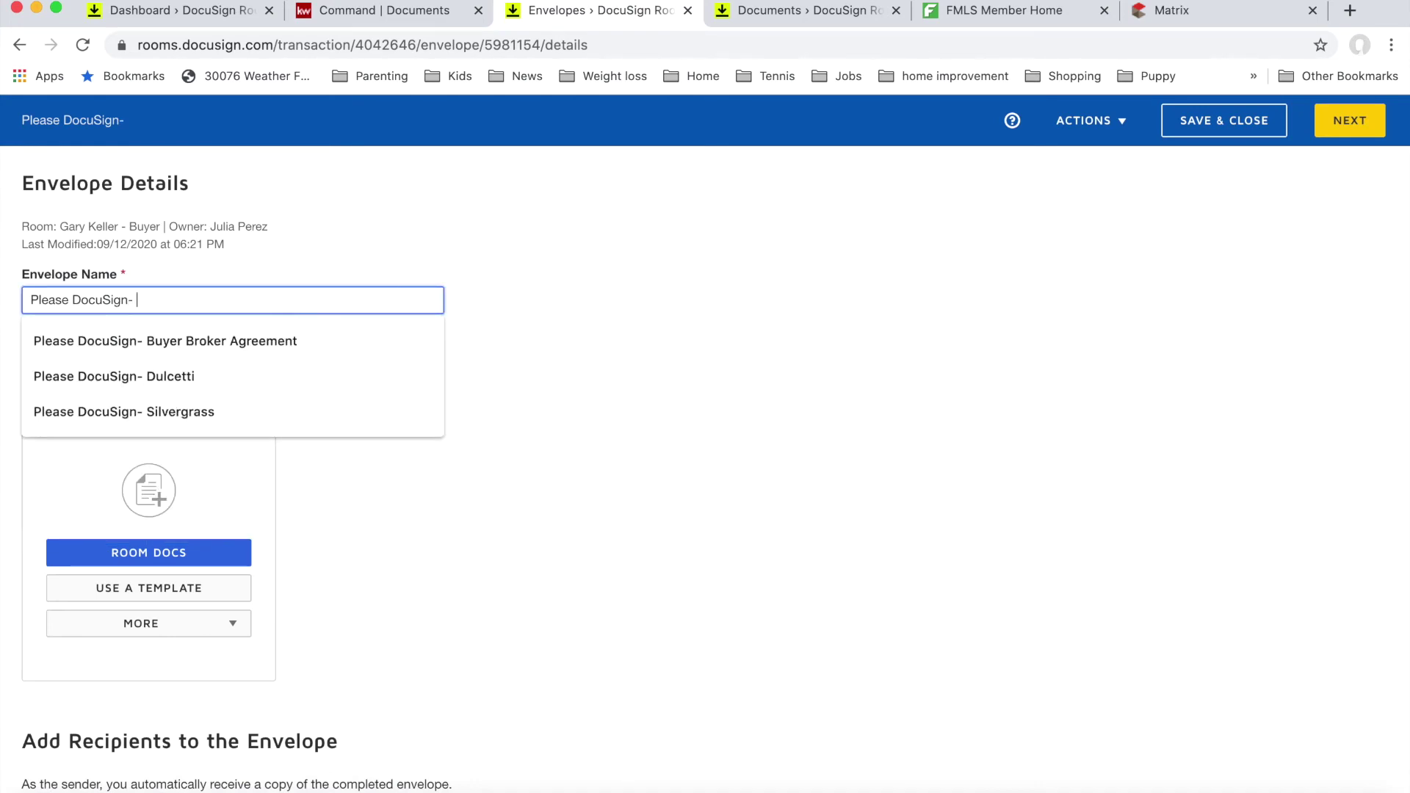
pyautogui.write('BUYER BR')
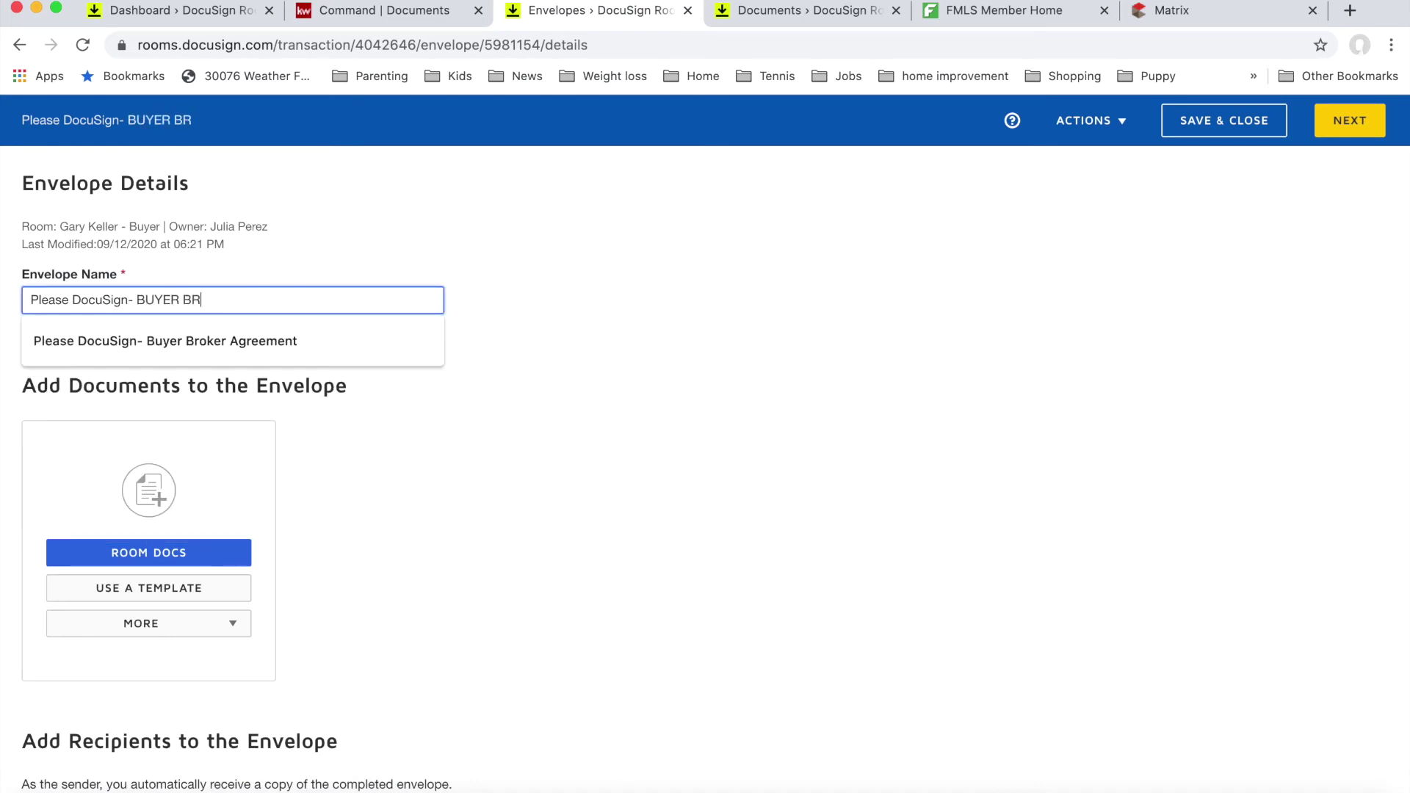
pyautogui.click(282, 344)
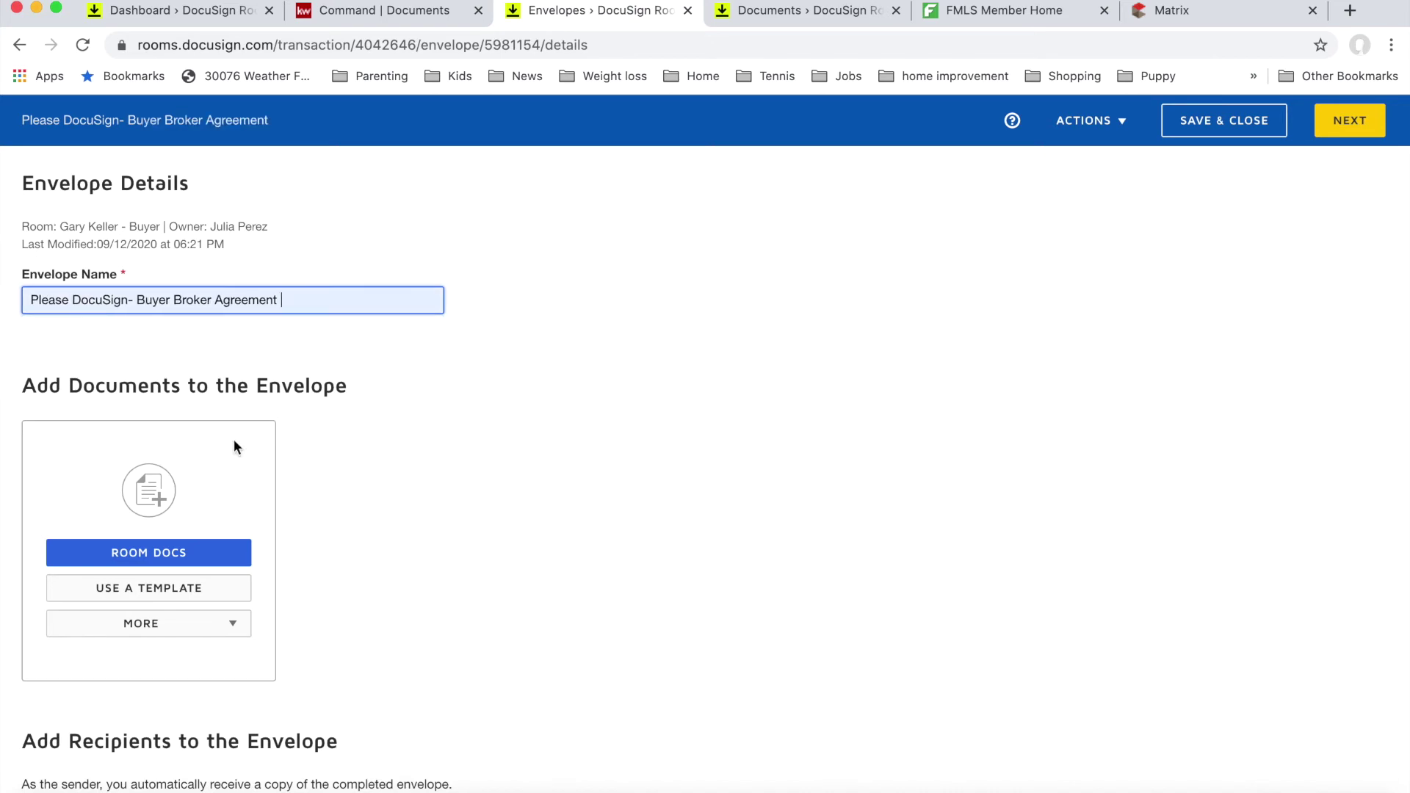
pyautogui.scroll(-2, 196, 507)
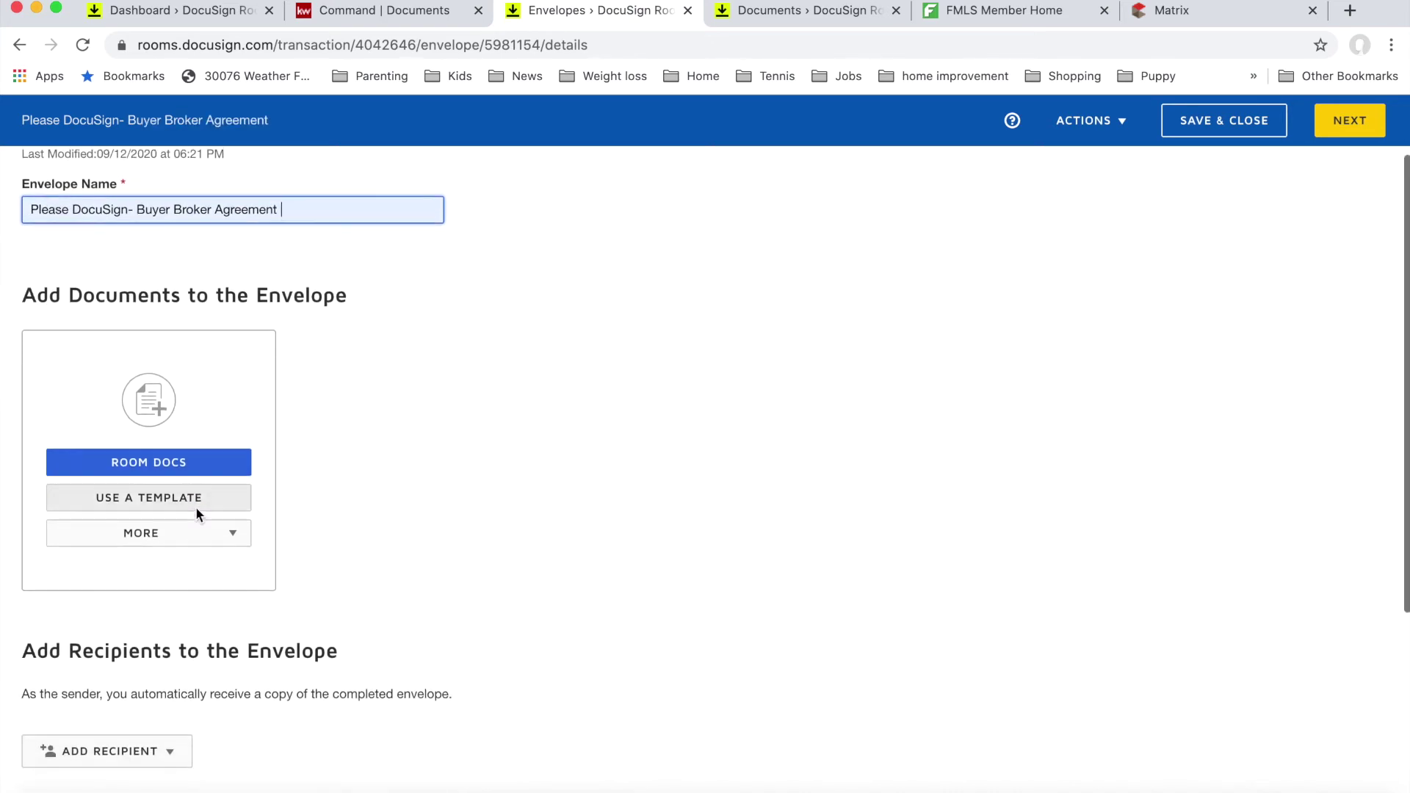
# Step: Add the GAR buyer brokerage agreement and KW 181 disclosure from room documents to the envelope
pyautogui.click(174, 452)
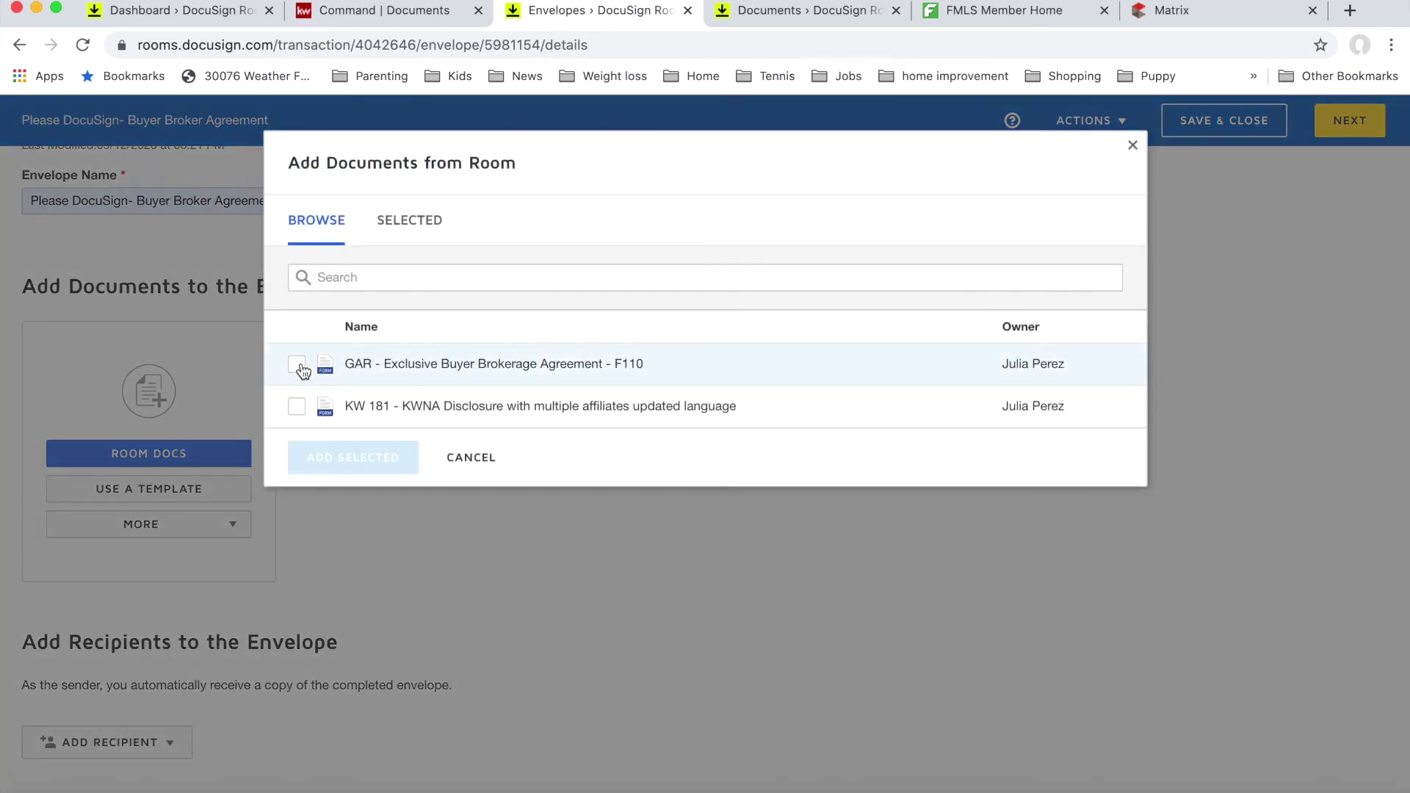
pyautogui.click(297, 364)
pyautogui.click(297, 406)
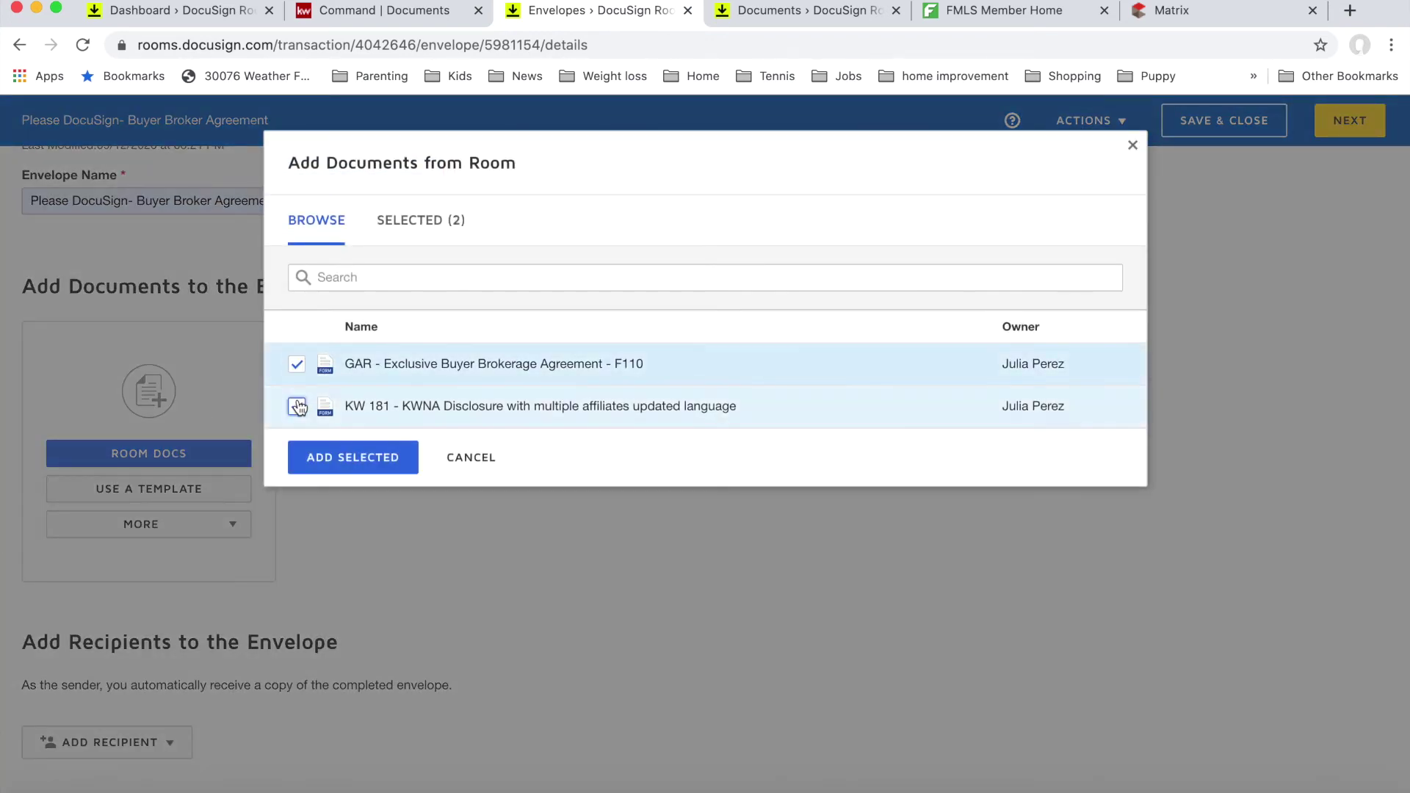
pyautogui.click(395, 463)
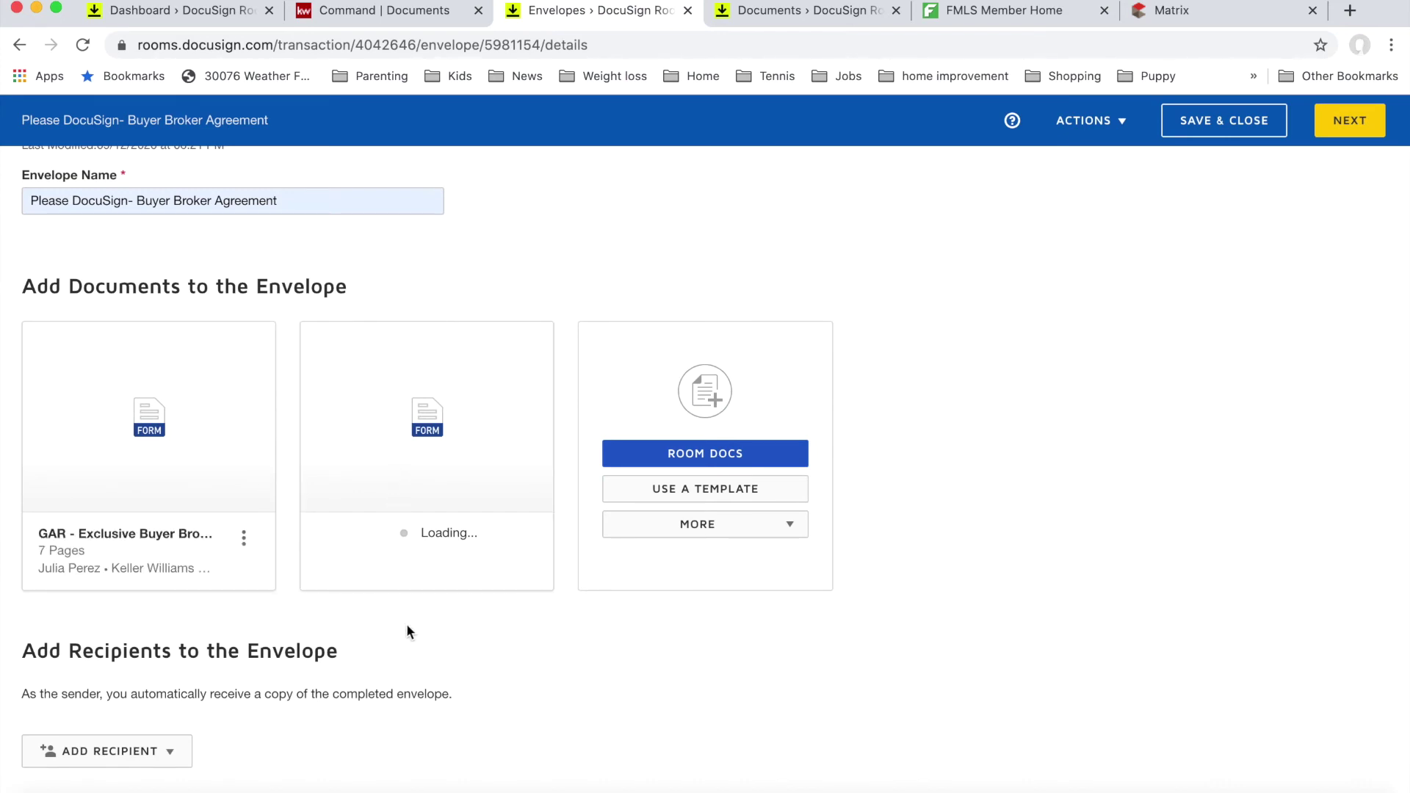
pyautogui.scroll(-2, 406, 628)
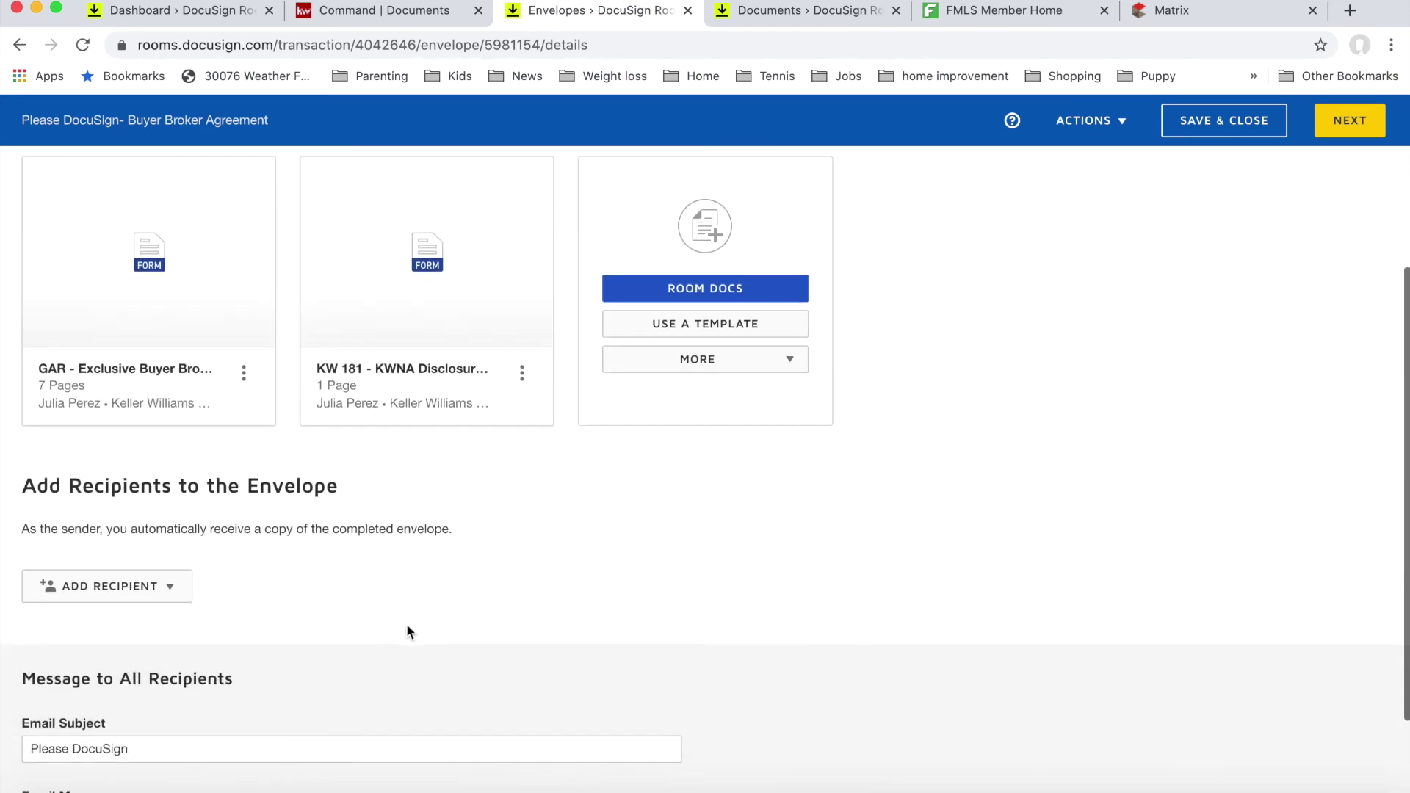
# Step: Add pre-tagged roles: buyer as Buyer One and Authorized Signer, agent as Buyer Agent
pyautogui.click(151, 587)
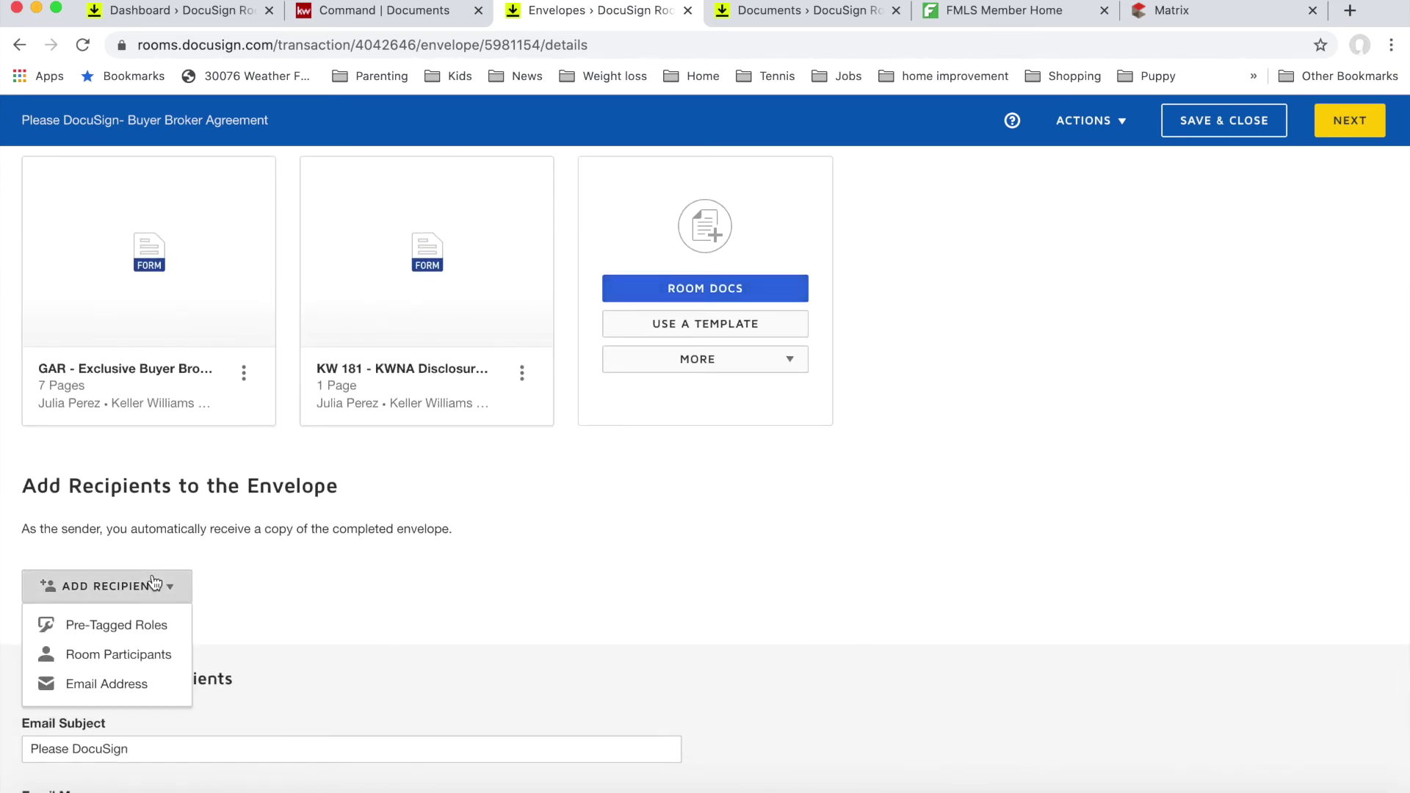
pyautogui.click(148, 624)
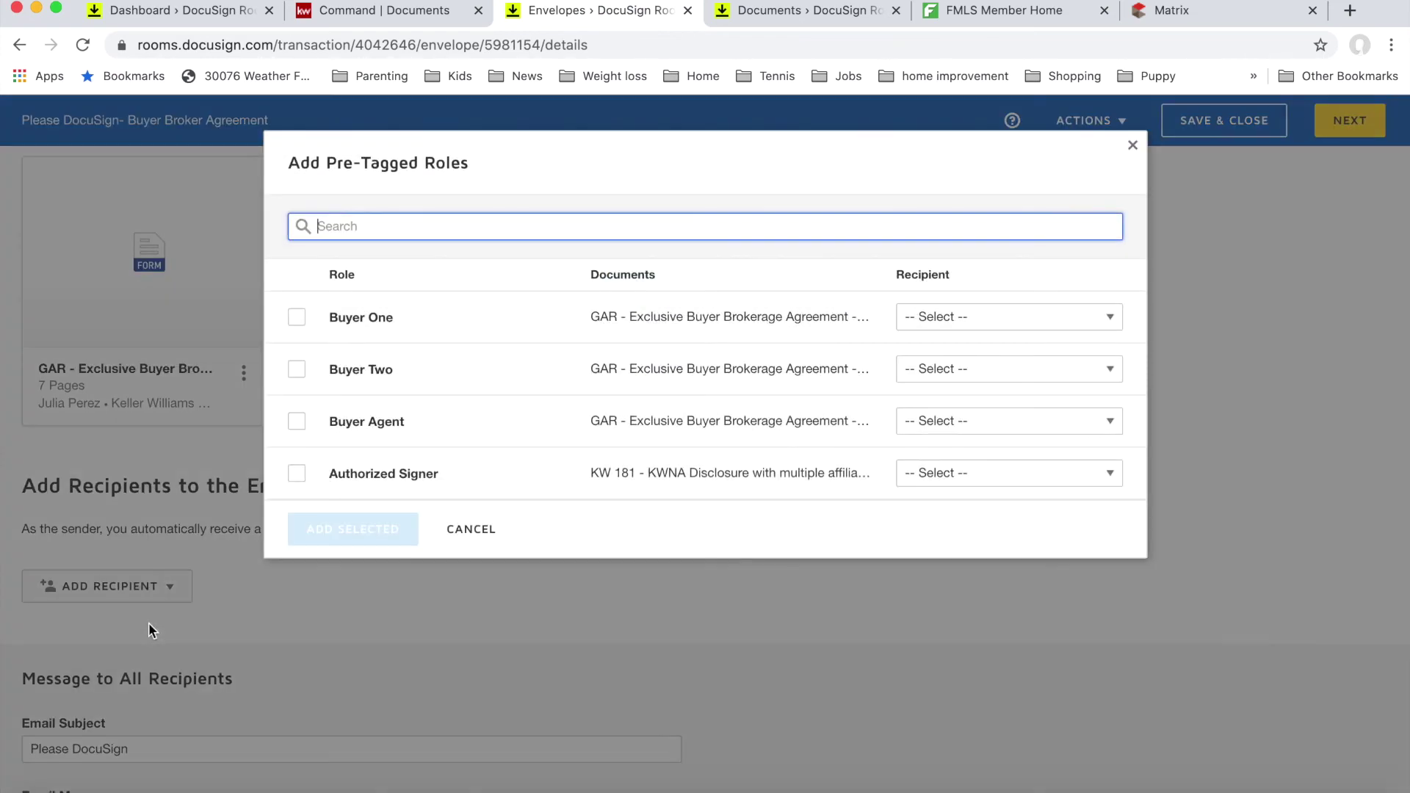
pyautogui.click(297, 318)
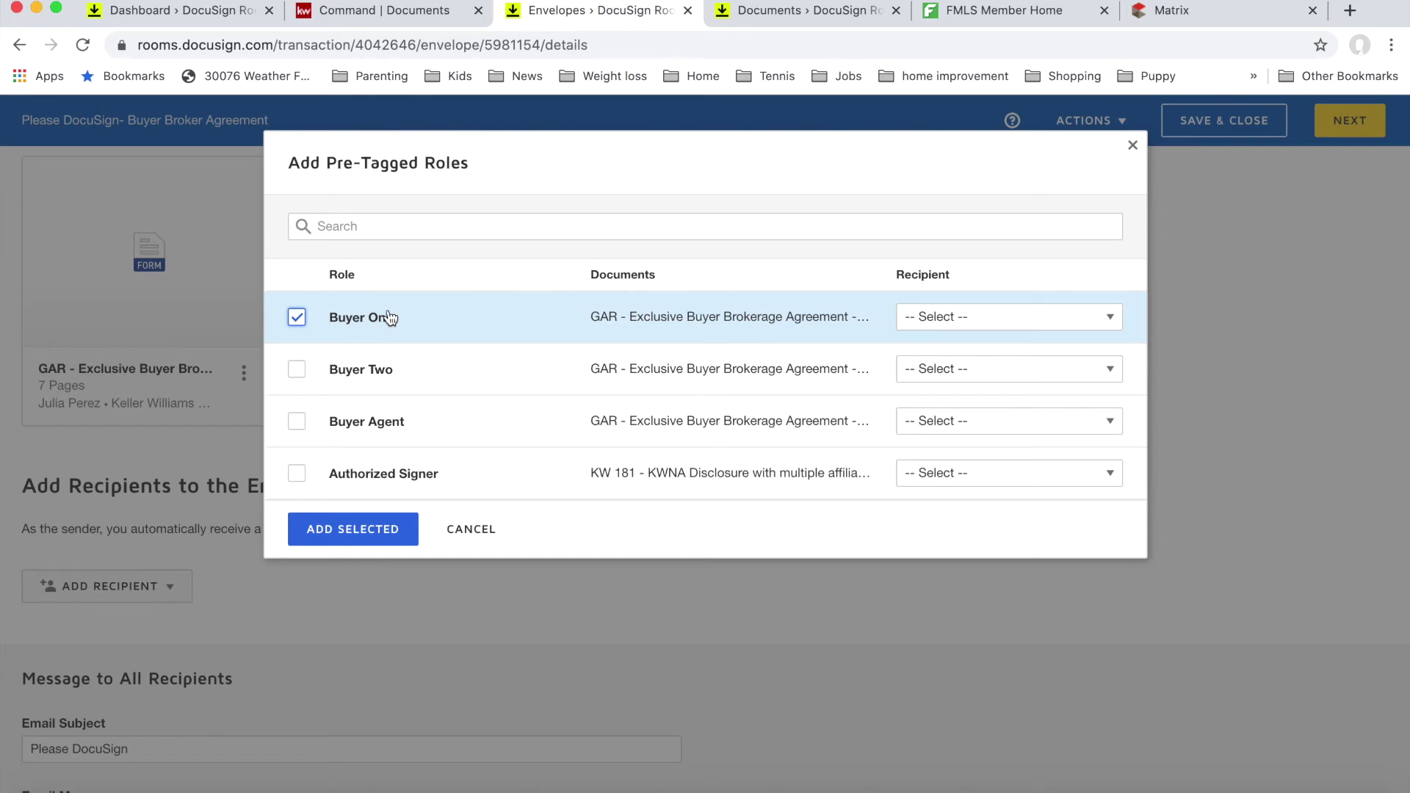
pyautogui.click(931, 318)
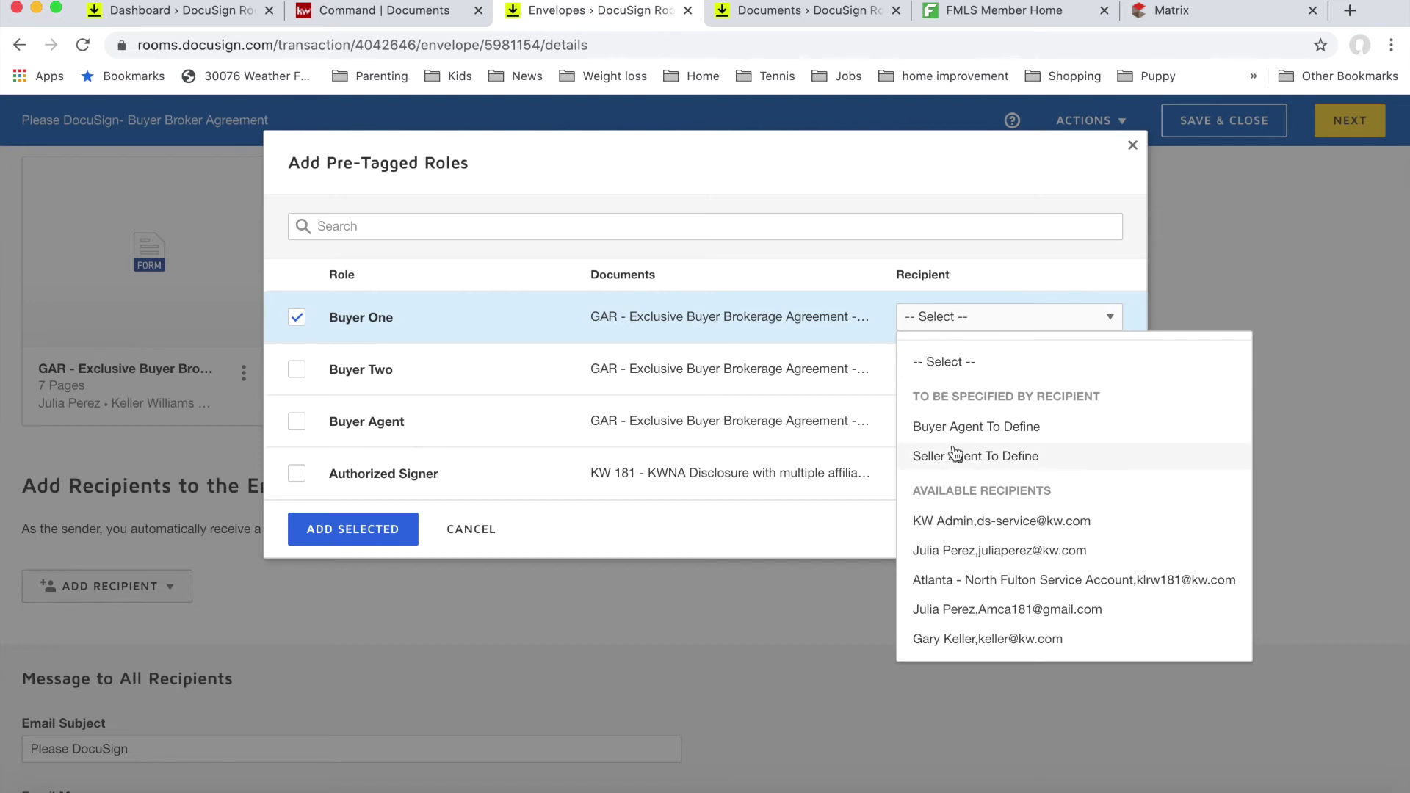
pyautogui.click(984, 636)
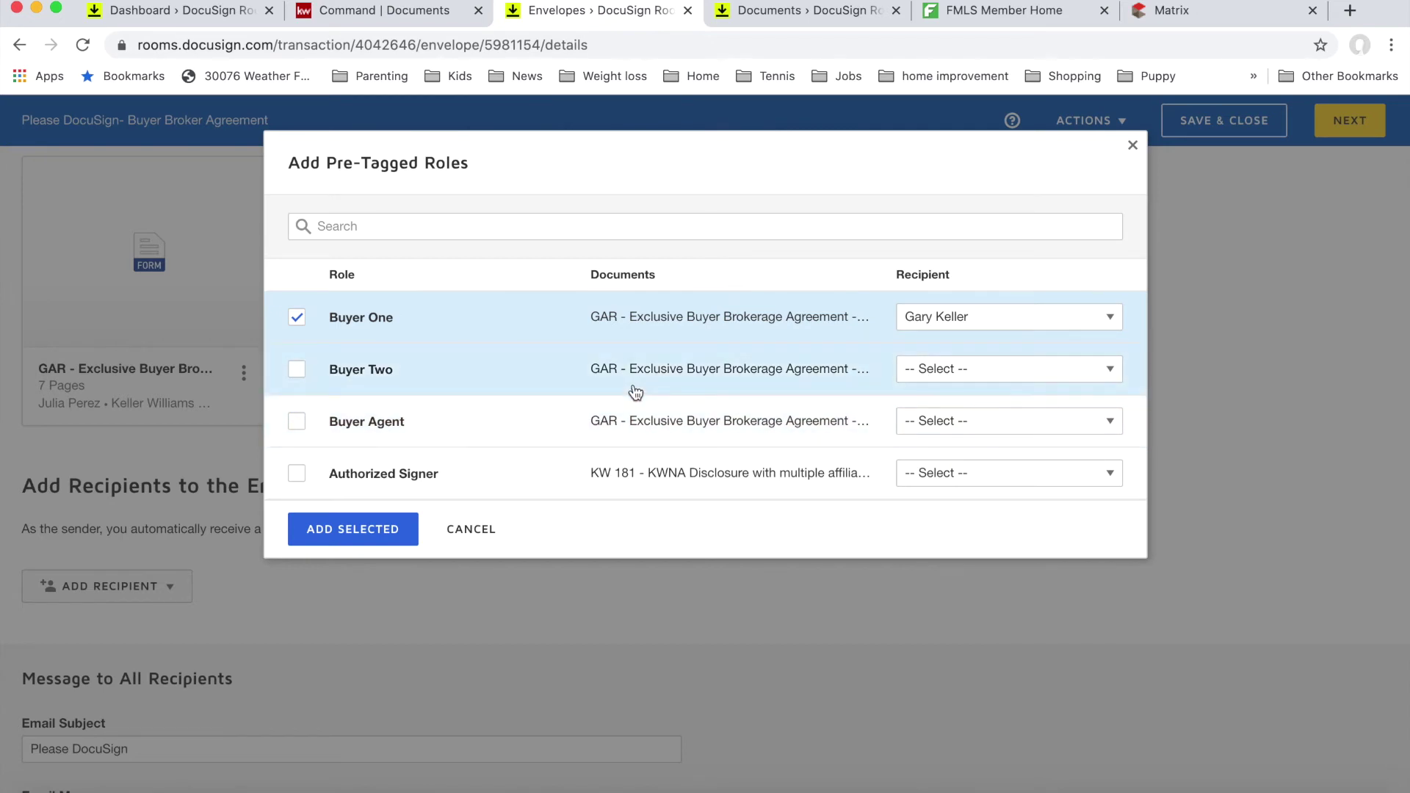
pyautogui.click(297, 422)
pyautogui.click(936, 422)
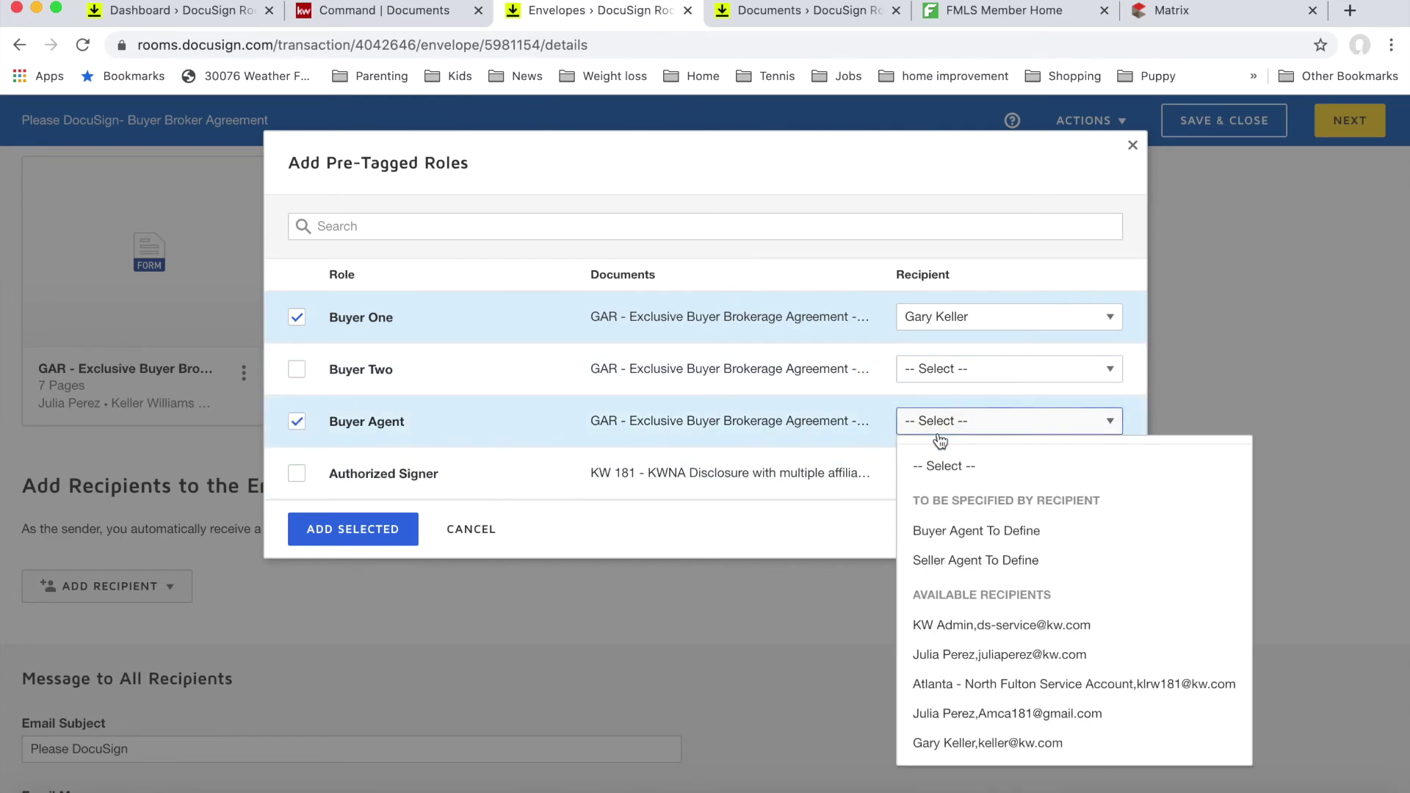
pyautogui.click(962, 654)
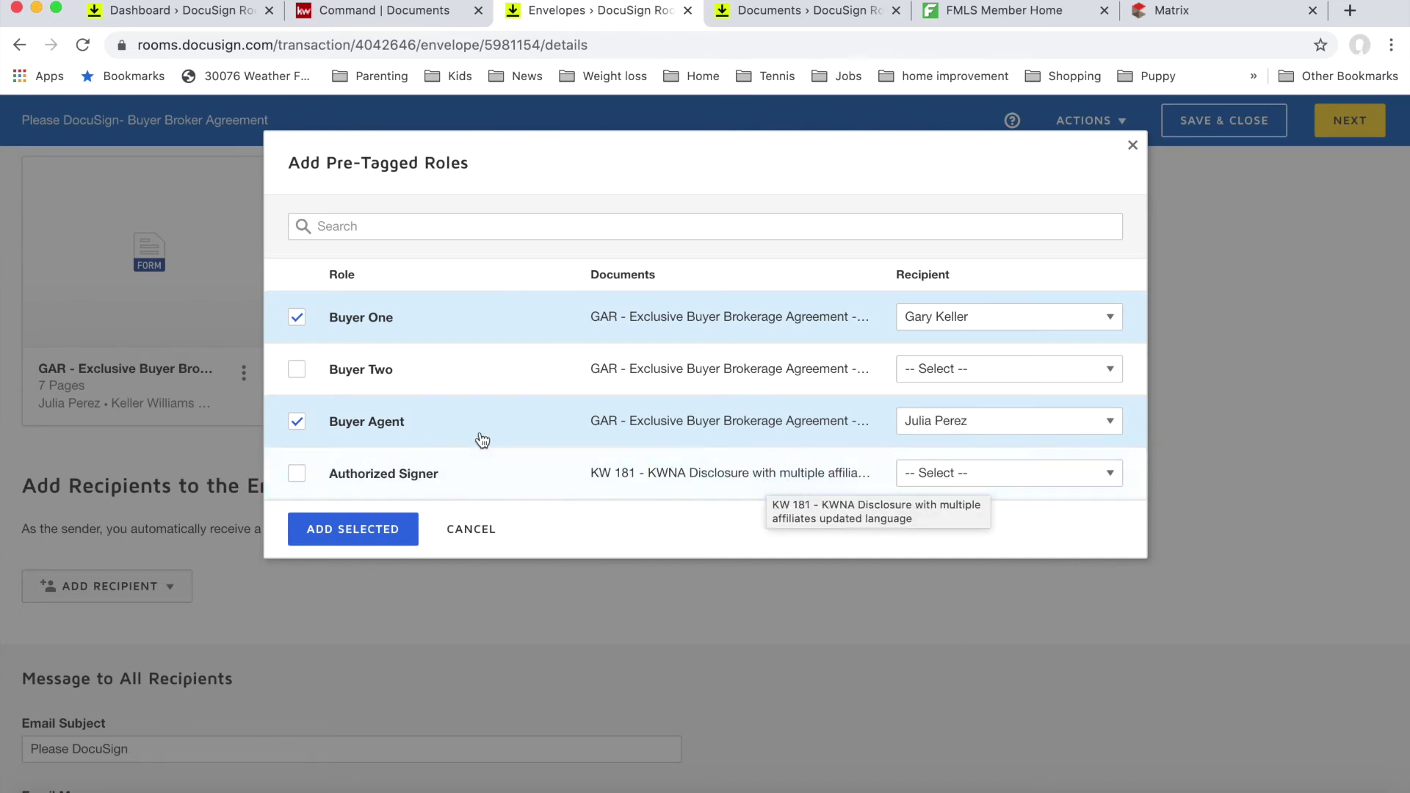
pyautogui.click(296, 474)
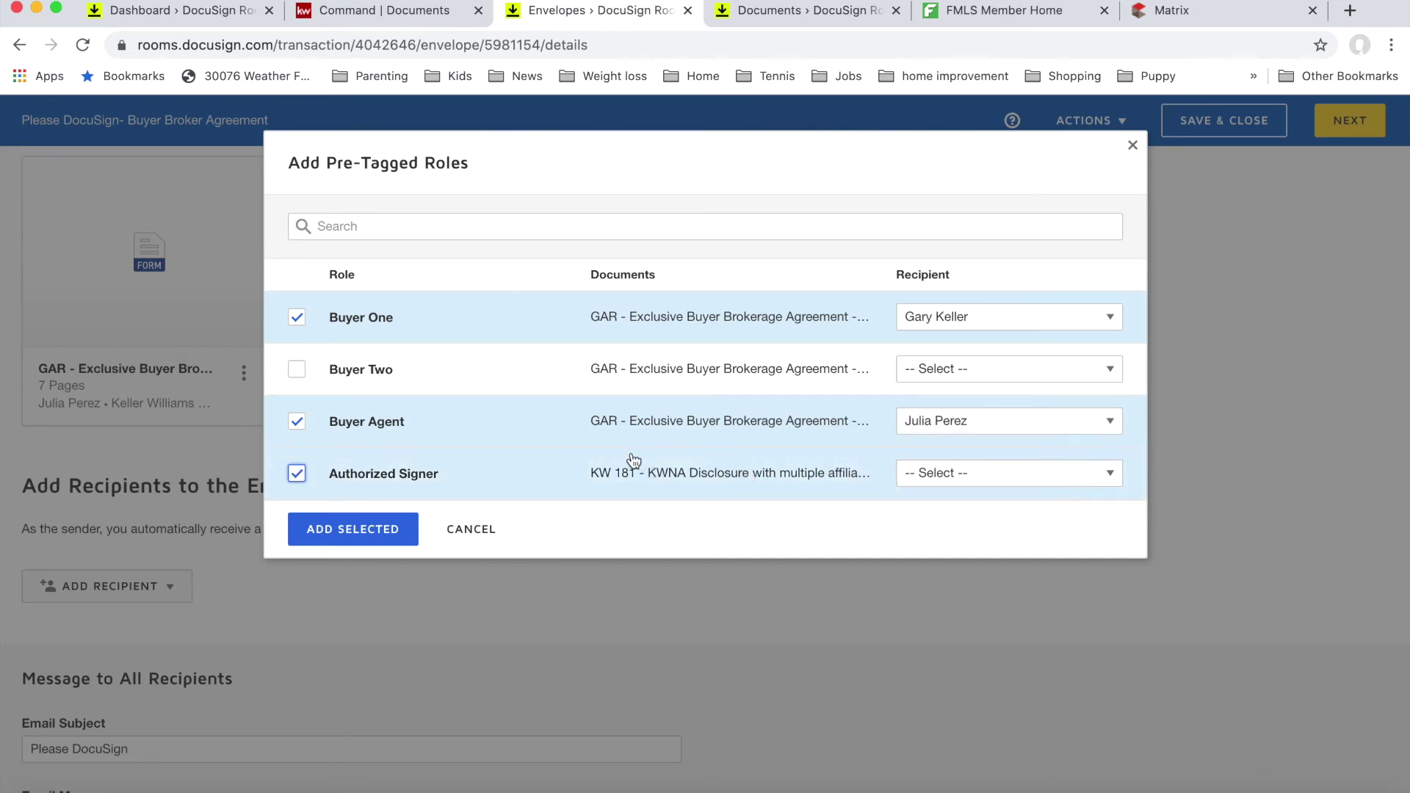
pyautogui.click(999, 483)
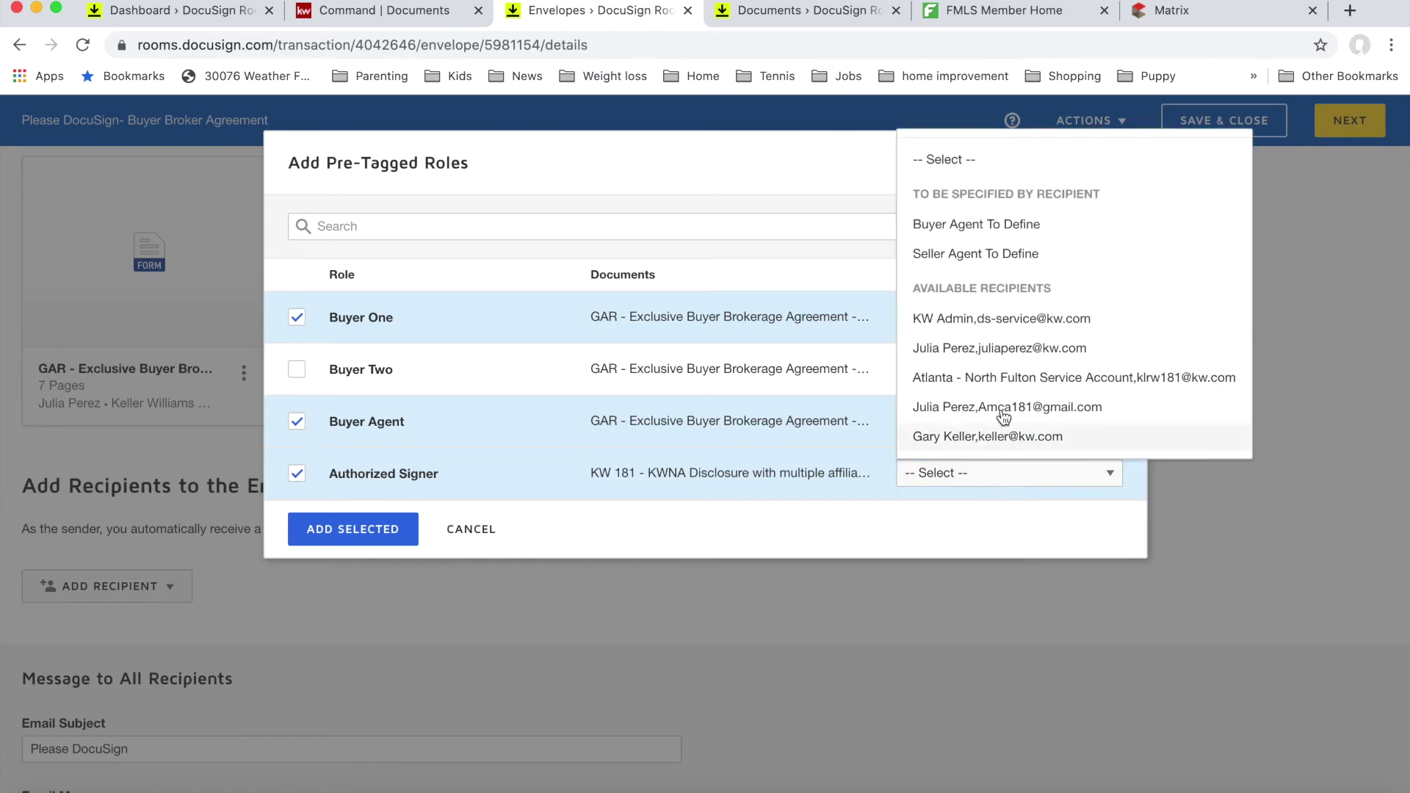
pyautogui.click(992, 440)
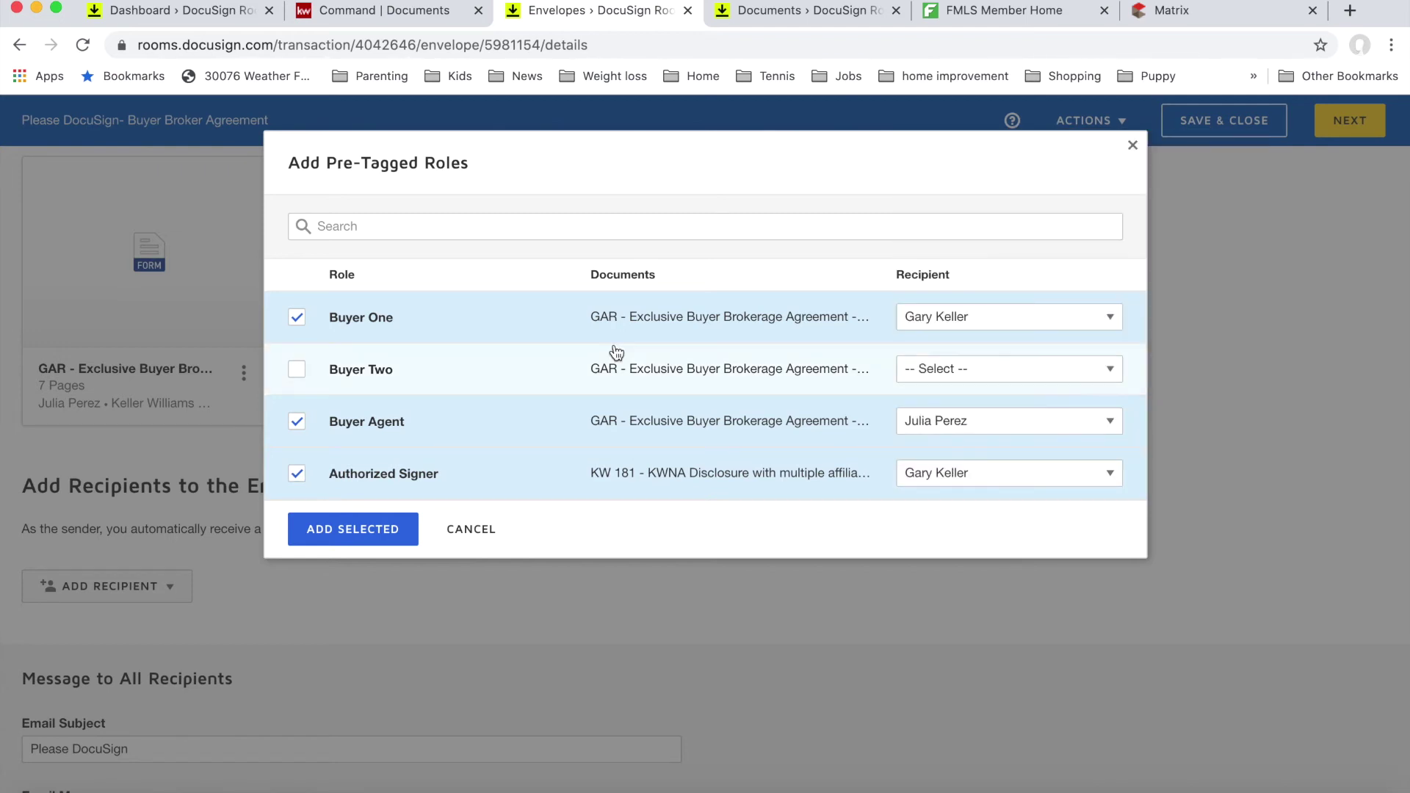
pyautogui.click(388, 530)
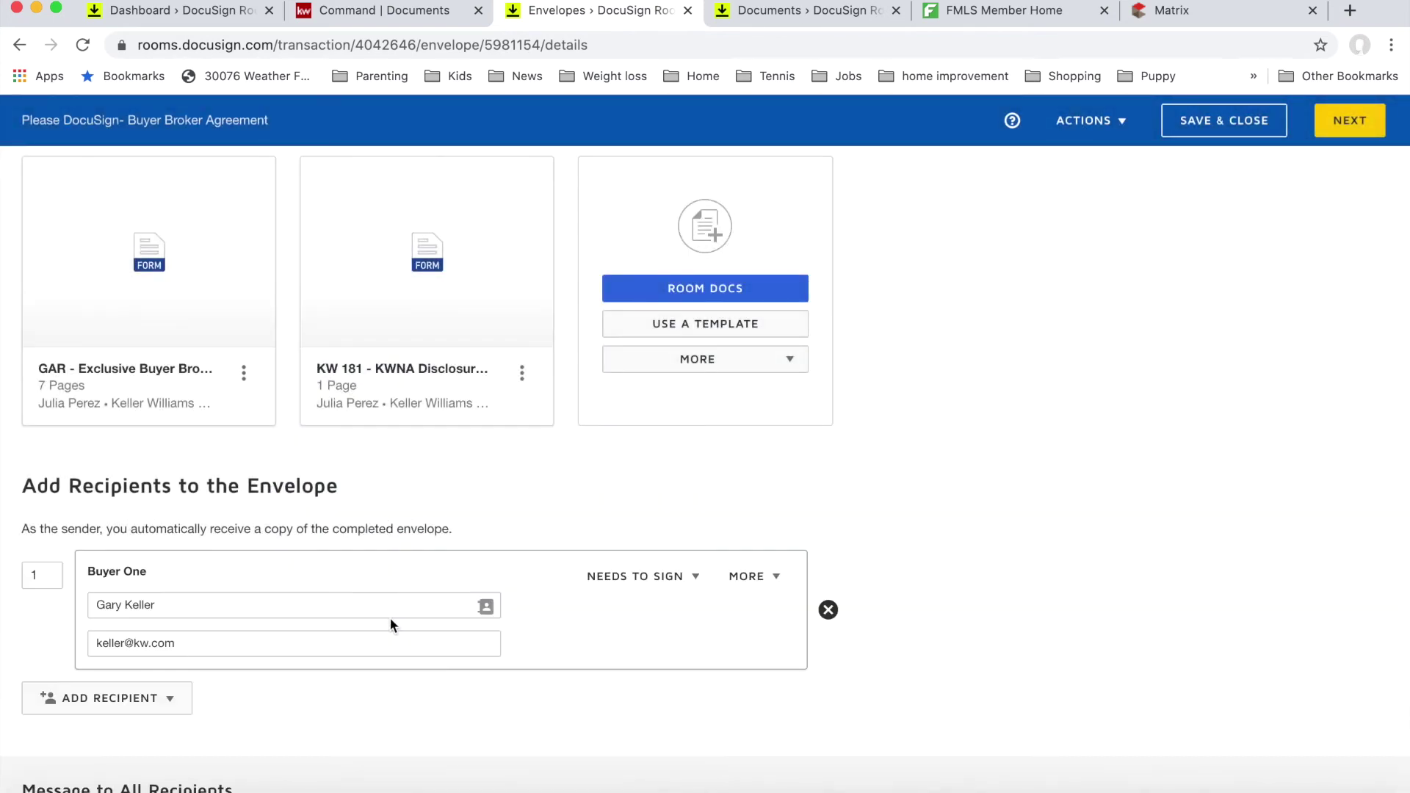
# Step: Replace the Buyer One and Authorized Signer email addresses with the agent's email address
pyautogui.scroll(-2, 390, 624)
pyautogui.click(228, 543)
pyautogui.moveTo(228, 543); pyautogui.dragTo(117, 541)
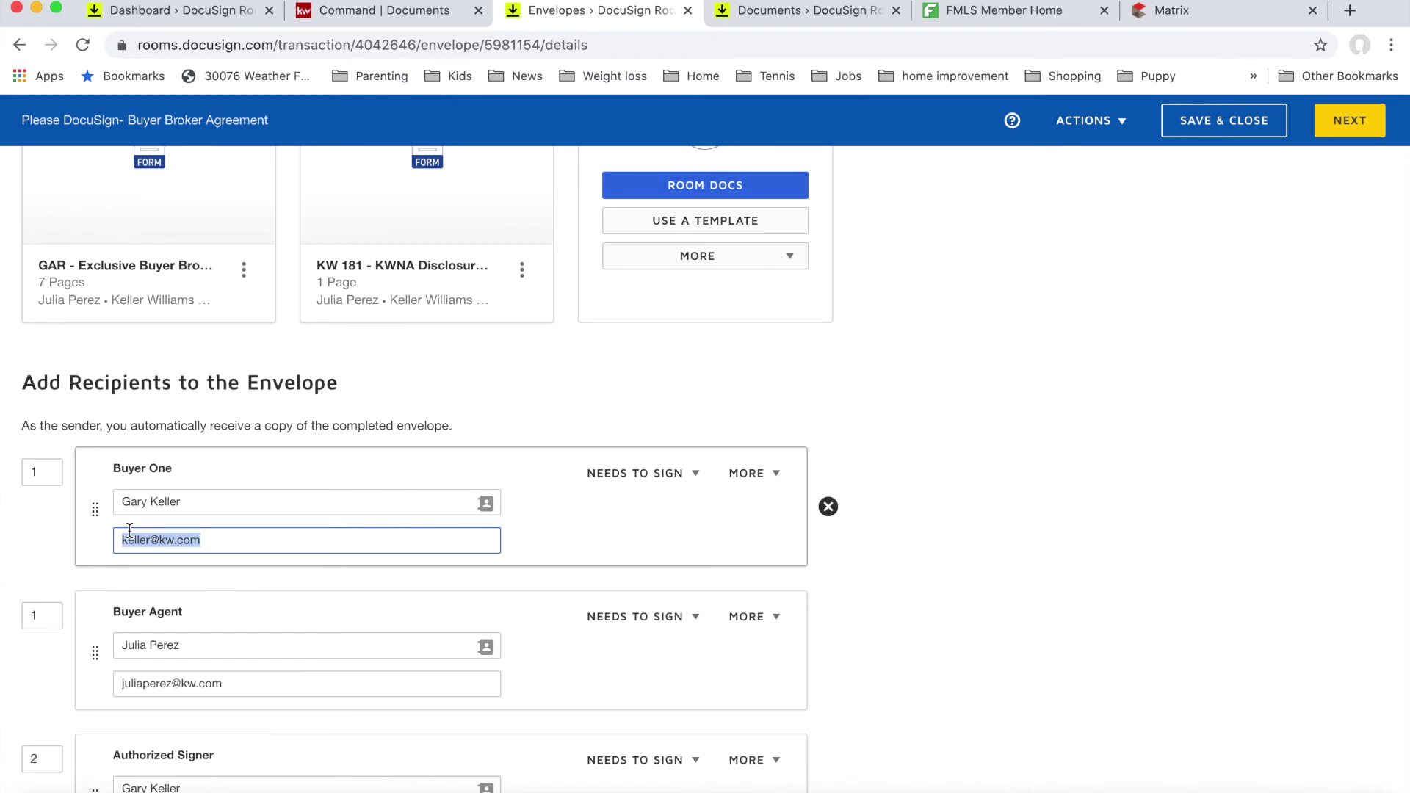
pyautogui.write('JU')
pyautogui.press('BackSpace')
pyautogui.scroll(-5, 632, 588)
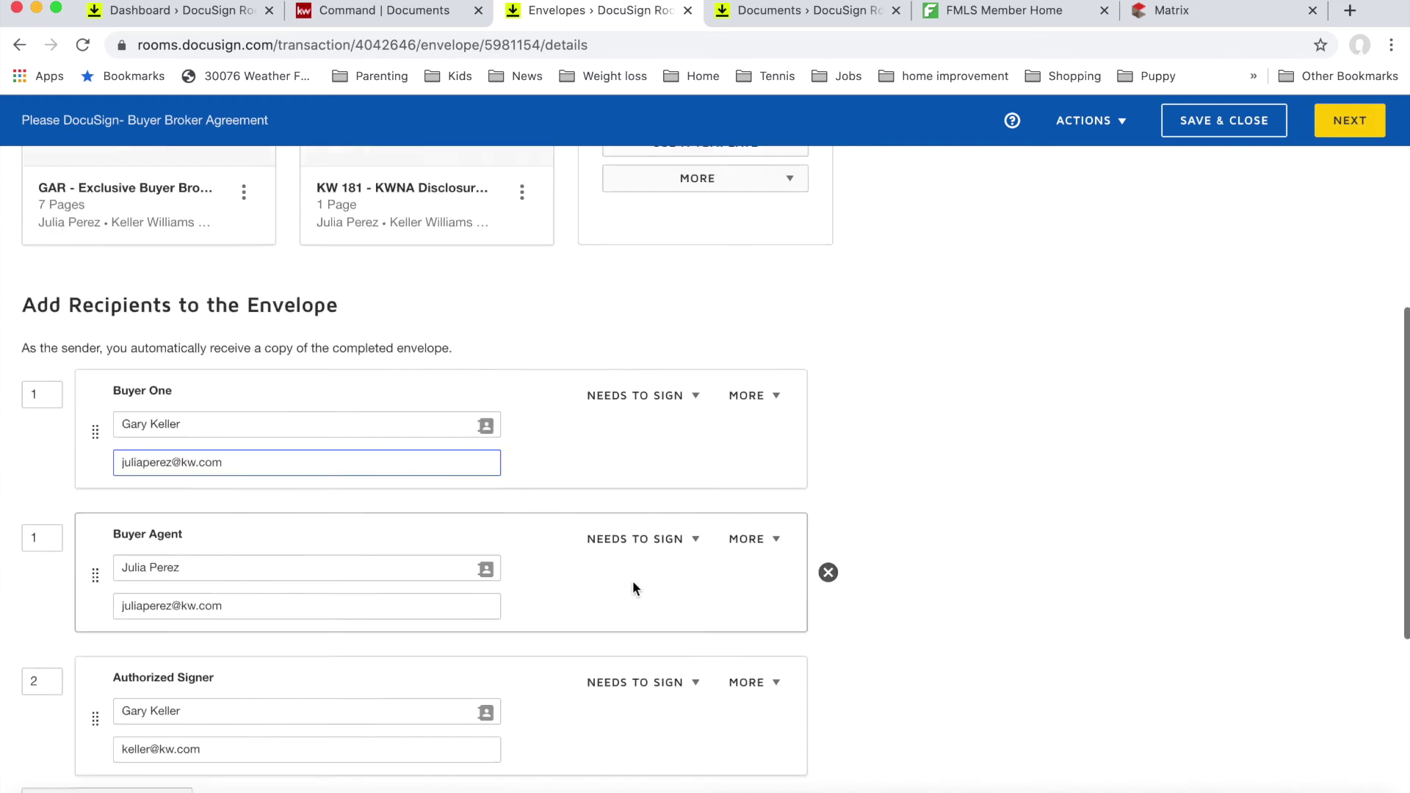
pyautogui.moveTo(203, 517); pyautogui.dragTo(68, 528)
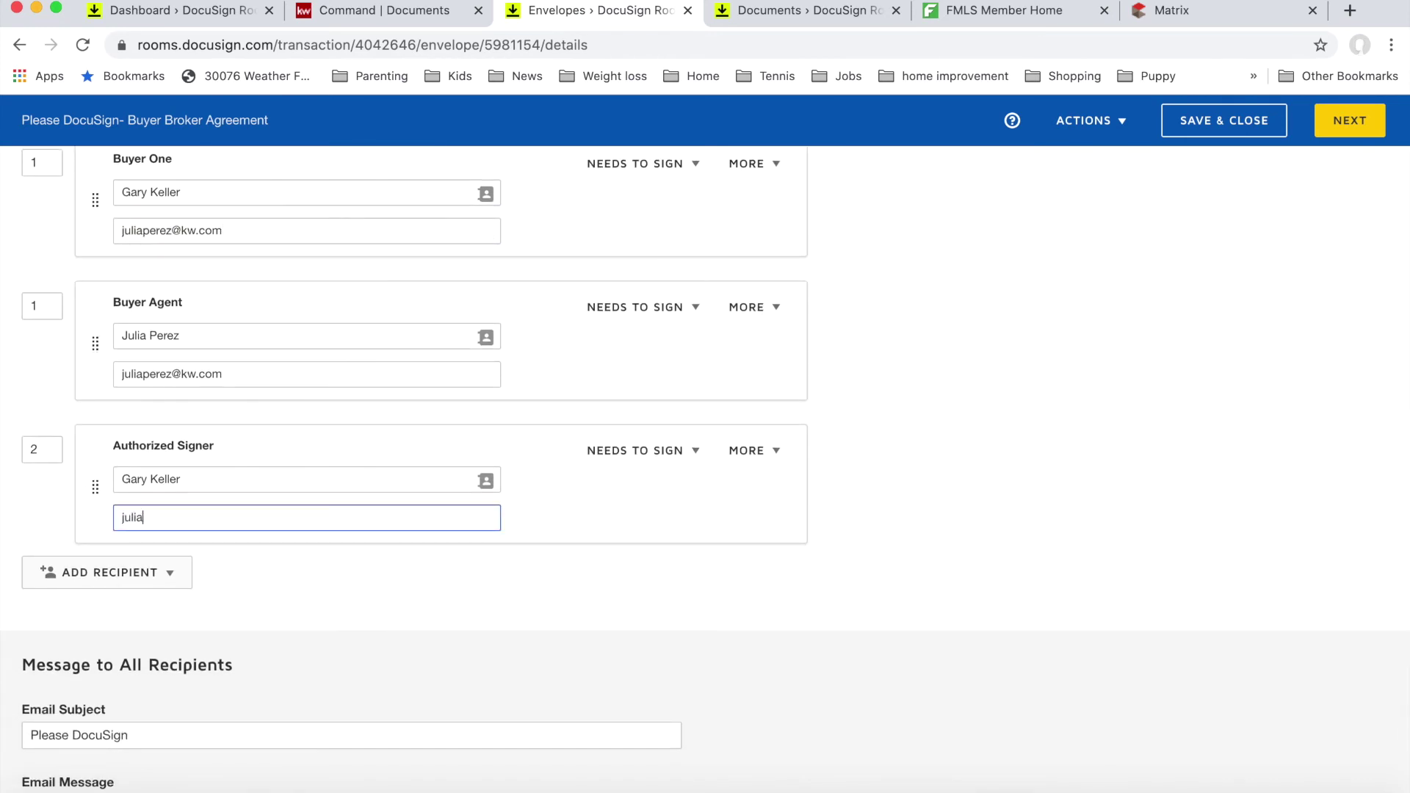
# Step: Append 'Buyer Brokerage Agreement' to make the subject 'Please DocuSign Buyer Brokerage Agreement'
pyautogui.scroll(-3, 151, 598)
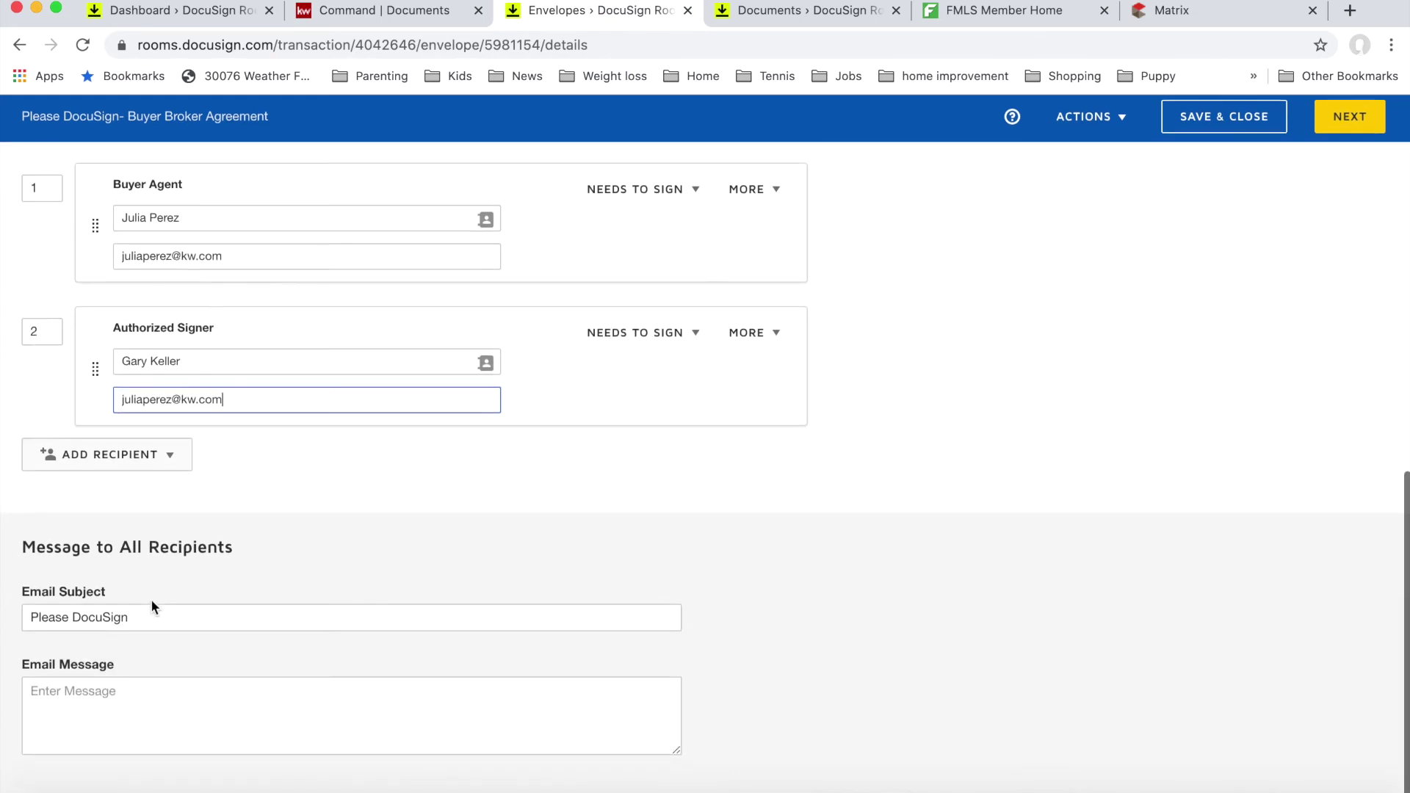
pyautogui.click(161, 614)
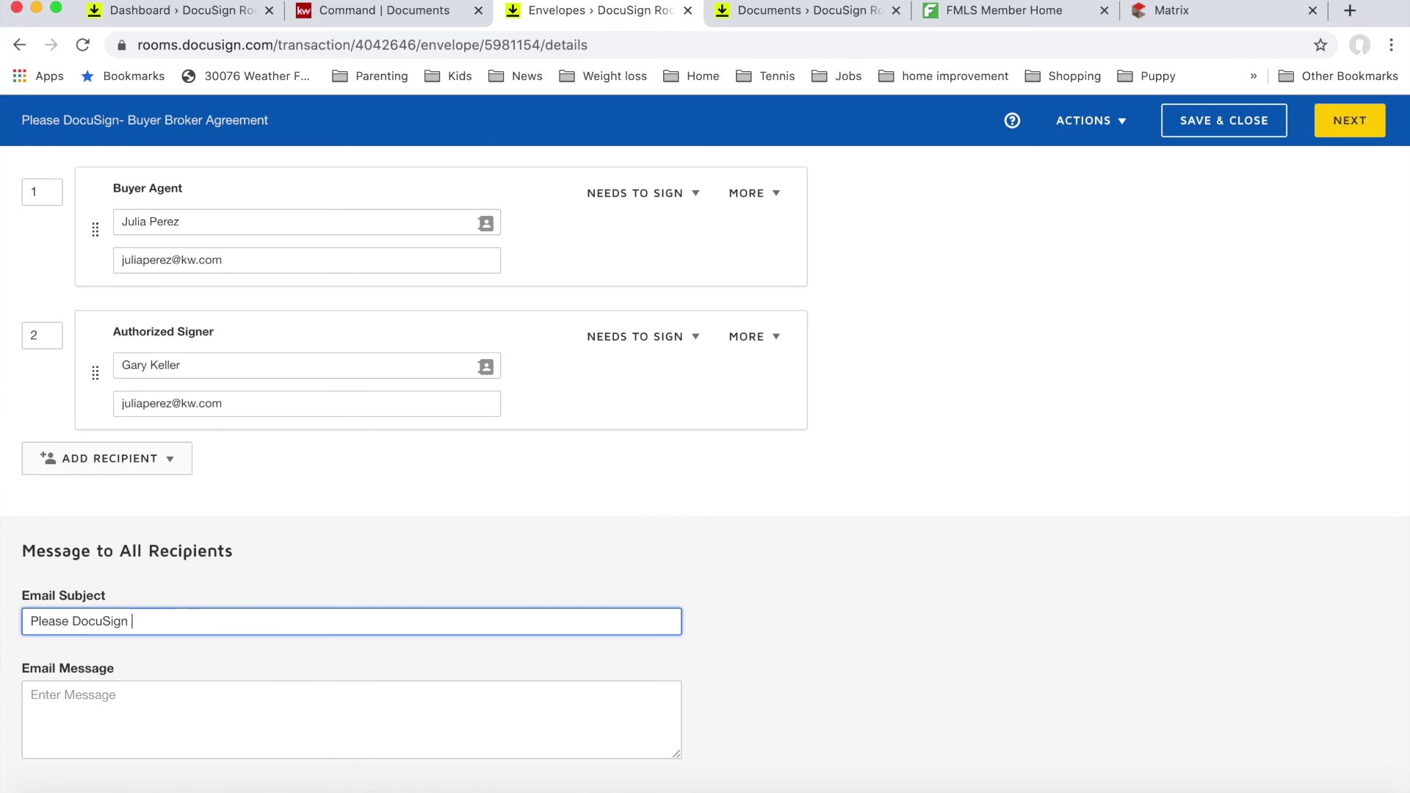
pyautogui.write('Buyer Brokerage Agreement')
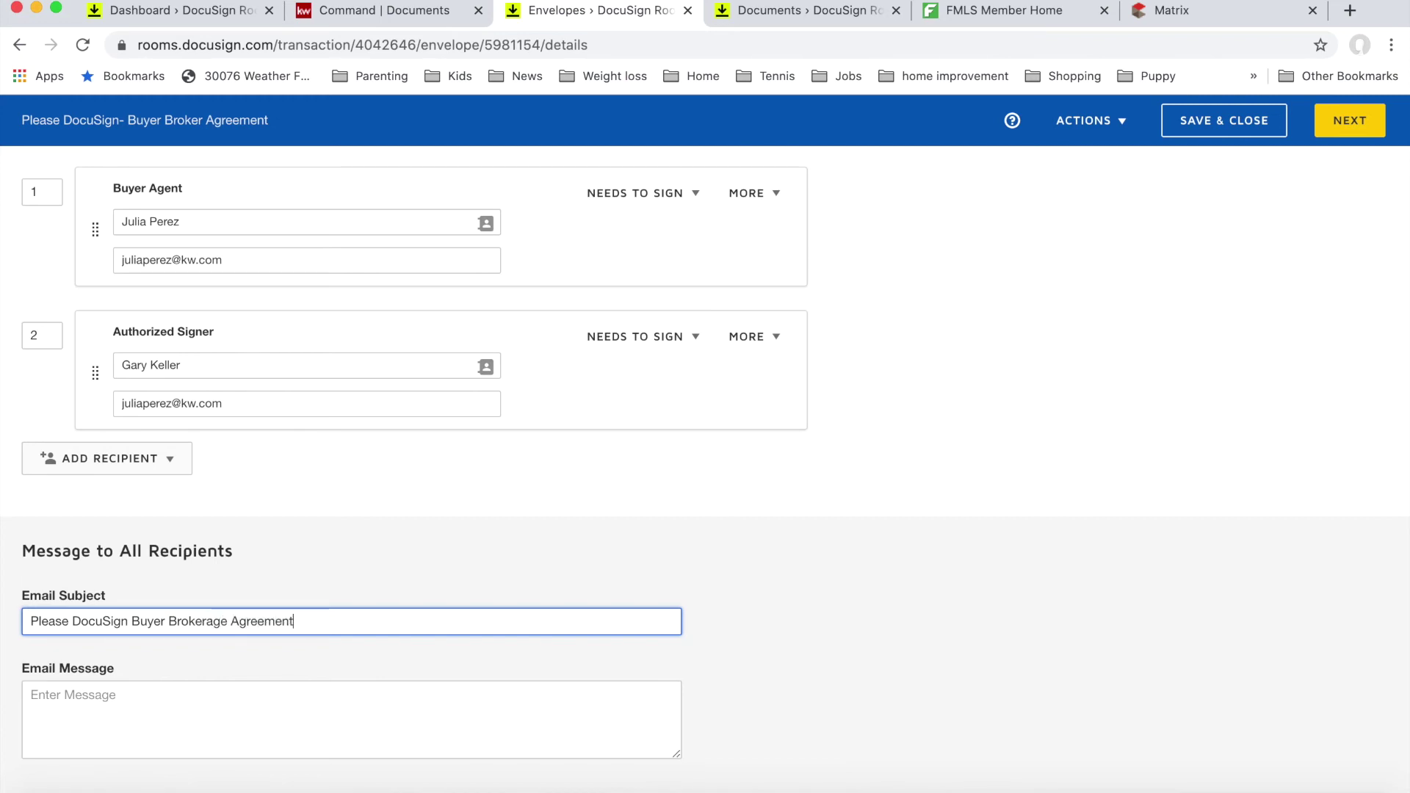
pyautogui.press('Tab')
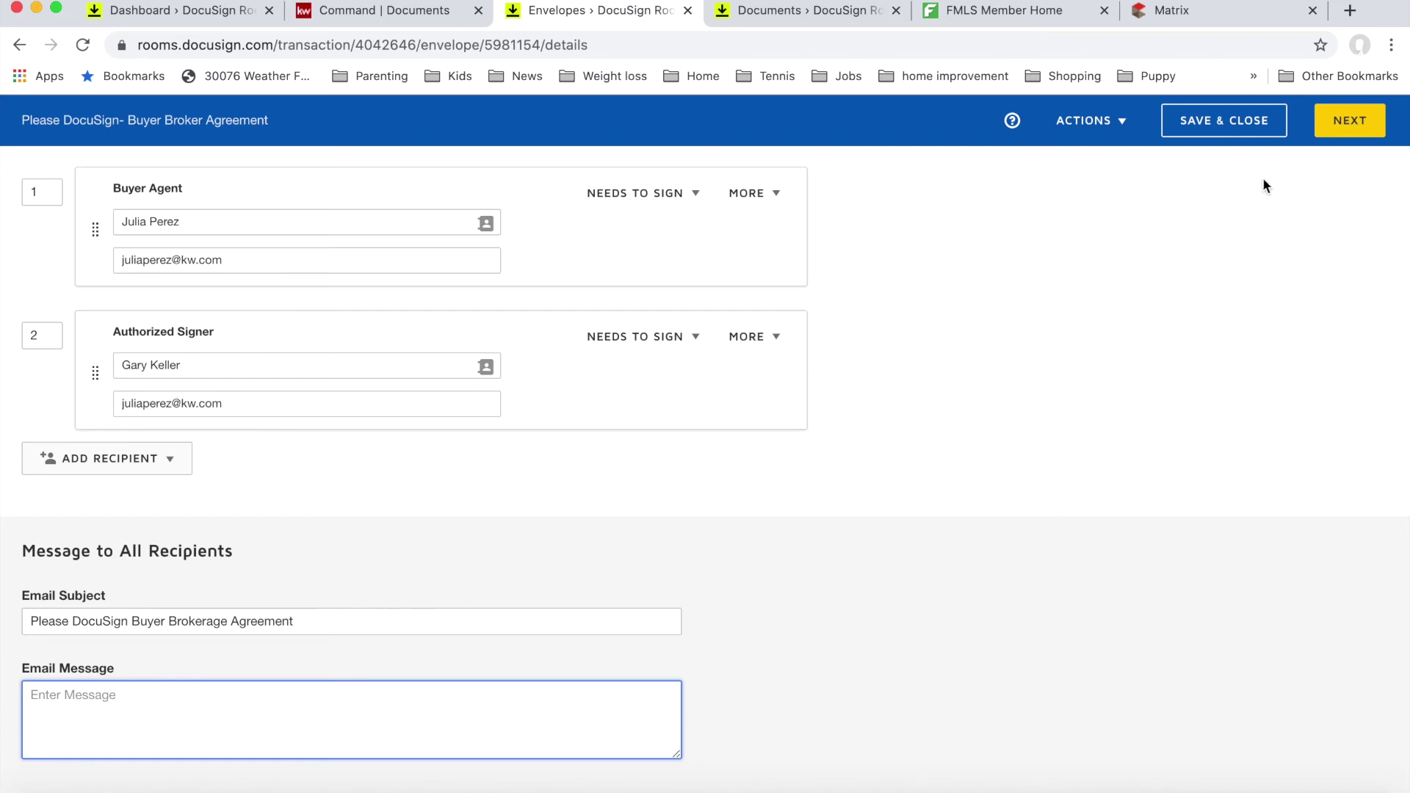
# Step: Continue to the envelope's field-tagging step and scroll down page 1
pyautogui.click(1344, 124)
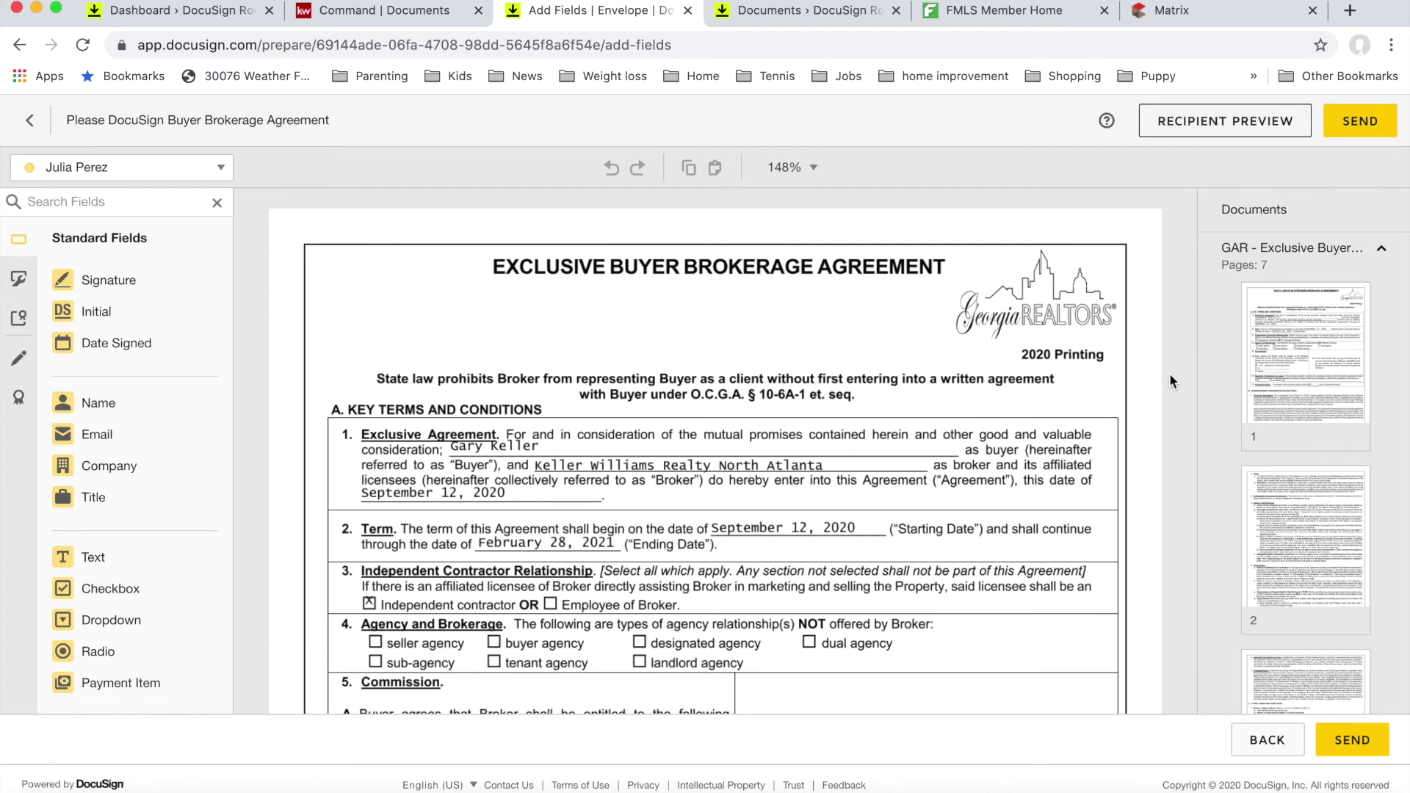
pyautogui.scroll(-4, 1169, 380)
pyautogui.scroll(-3, 1171, 376)
pyautogui.scroll(-3, 1170, 375)
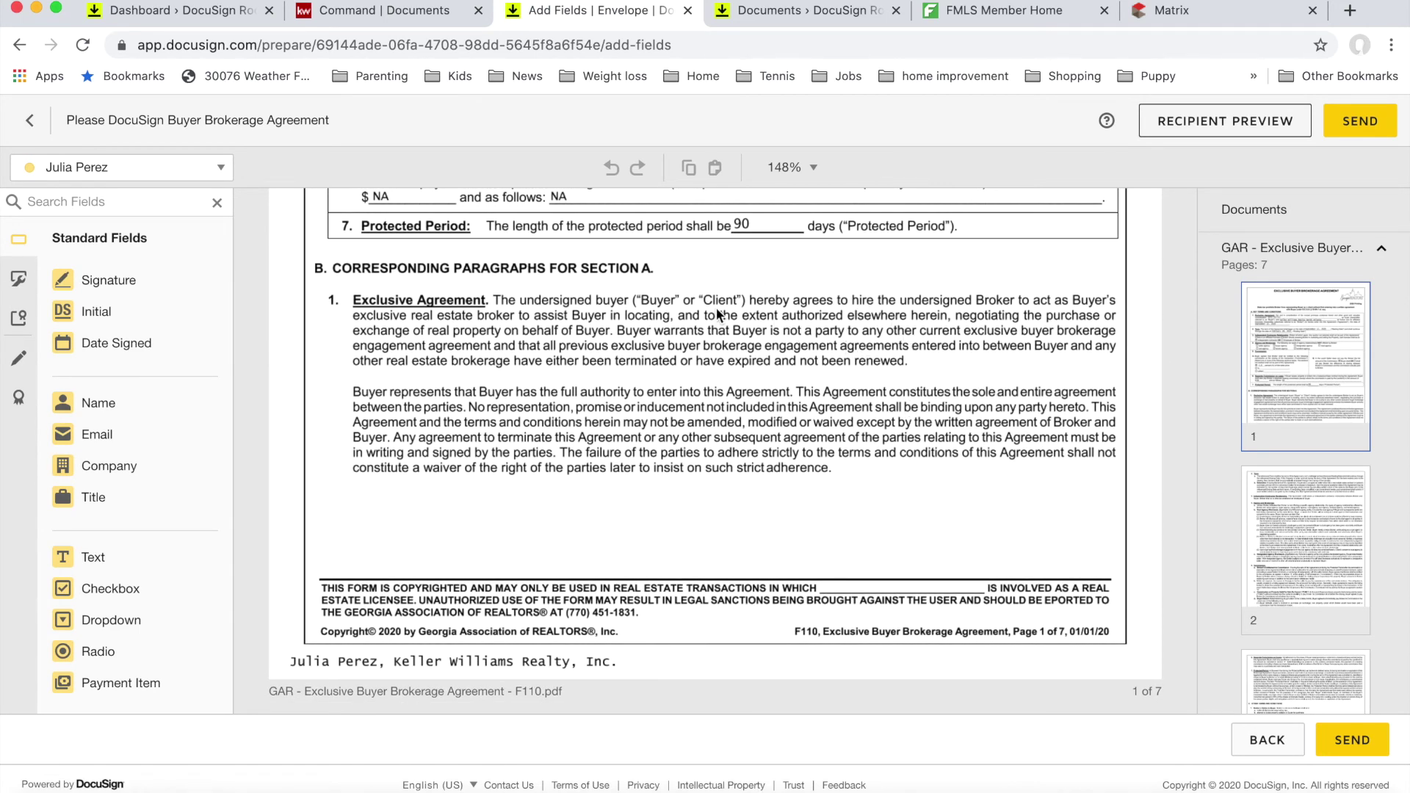
# Step: Place a broker Full Name field on the blank line in page 1's copyright footer
pyautogui.click(183, 172)
pyautogui.click(151, 204)
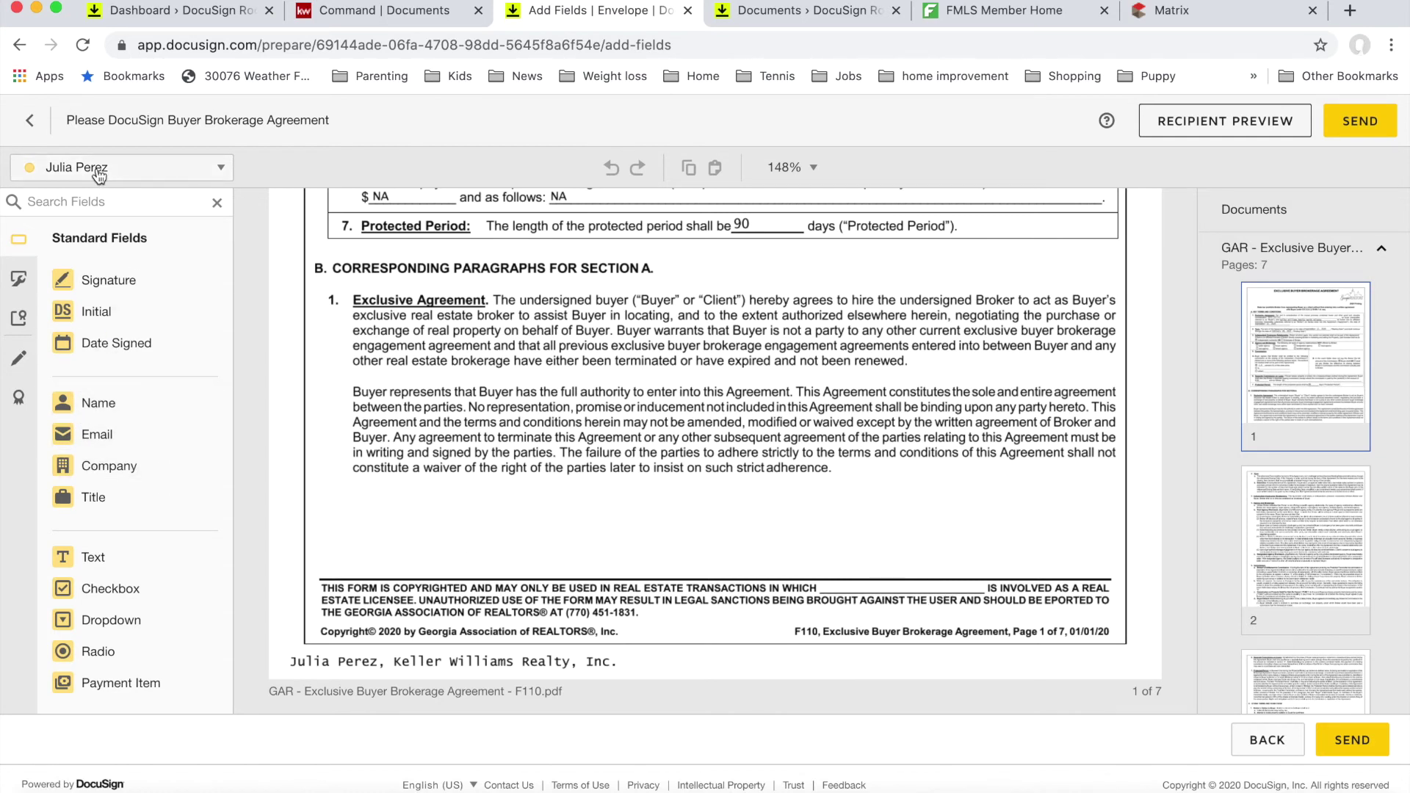
pyautogui.moveTo(131, 412); pyautogui.dragTo(832, 586)
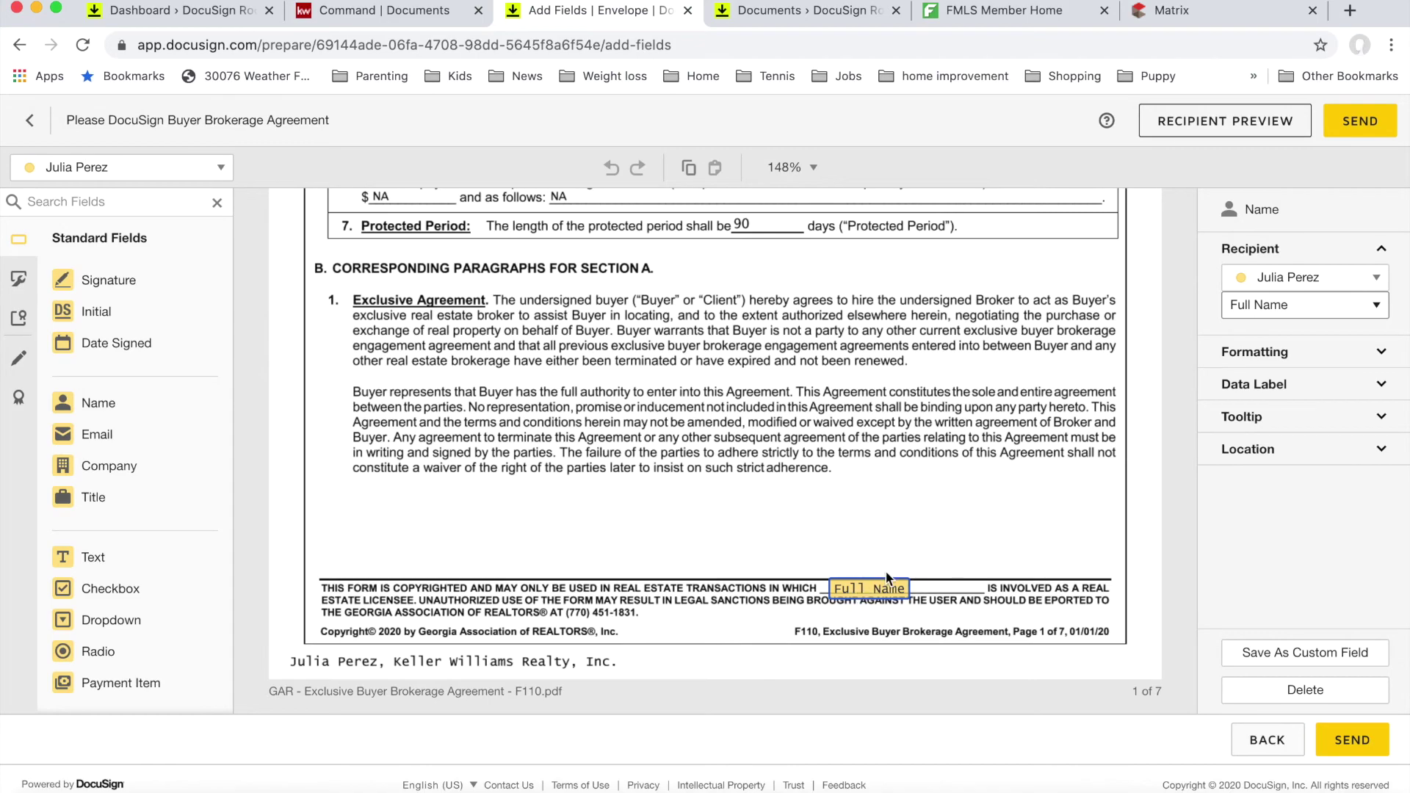
pyautogui.scroll(-15, 992, 630)
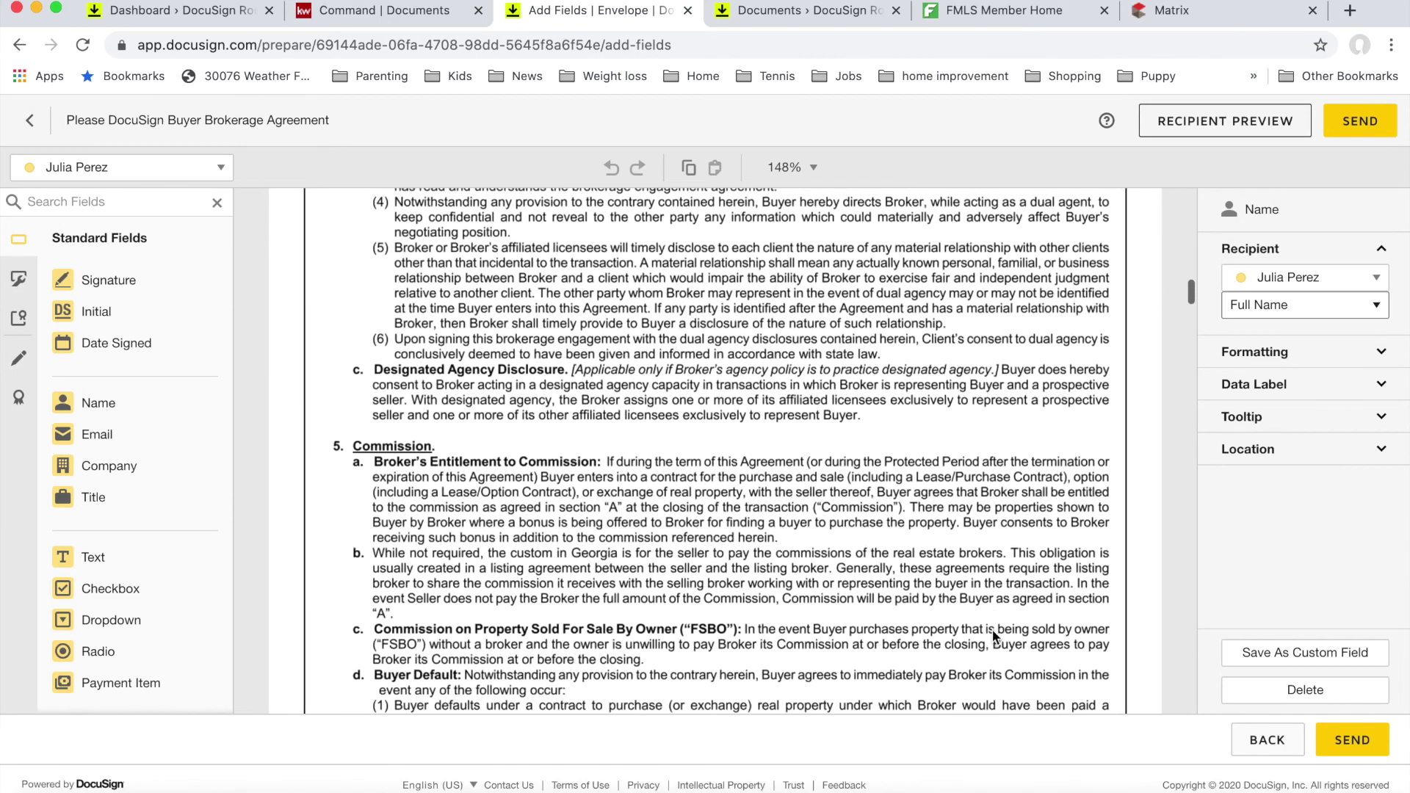
pyautogui.scroll(-15, 993, 637)
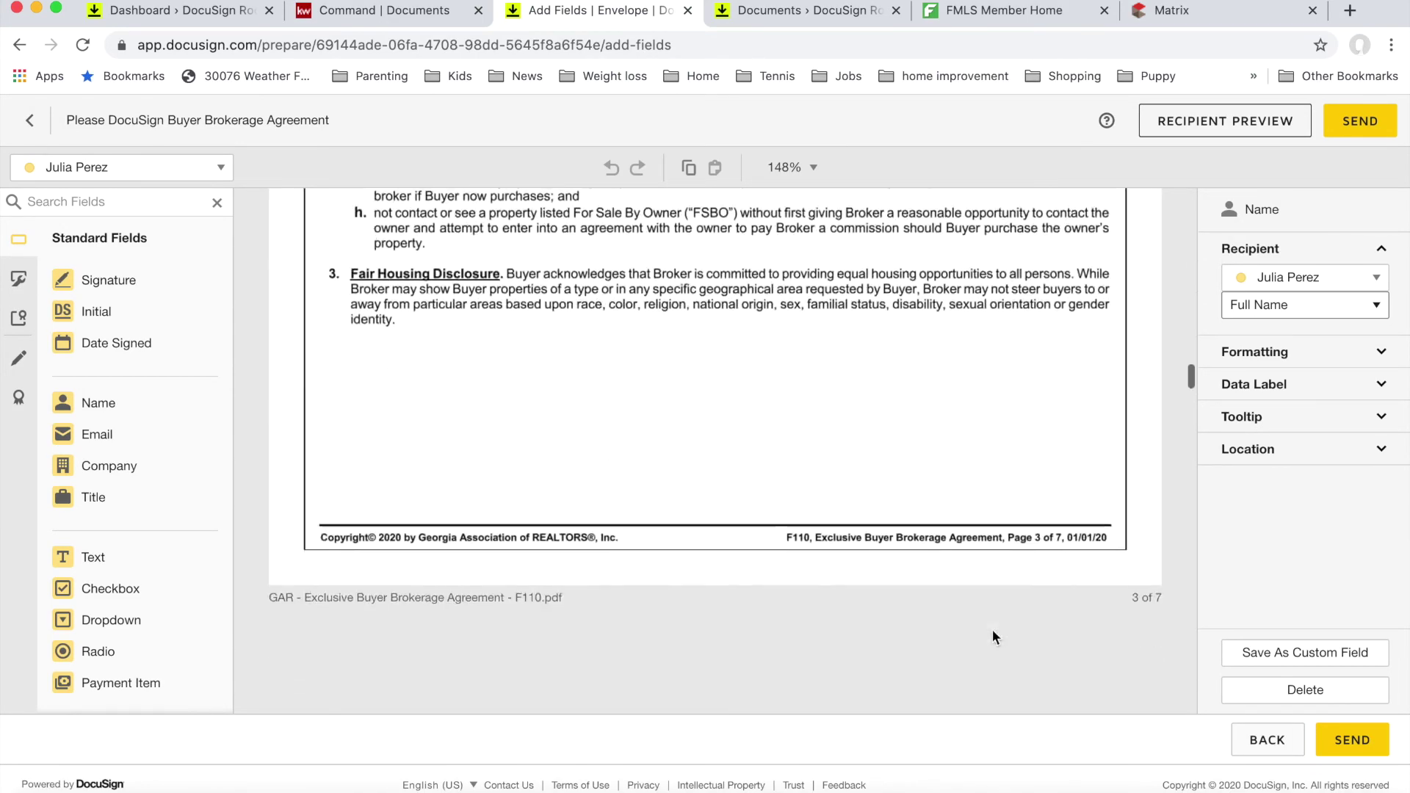
pyautogui.scroll(-20, 993, 631)
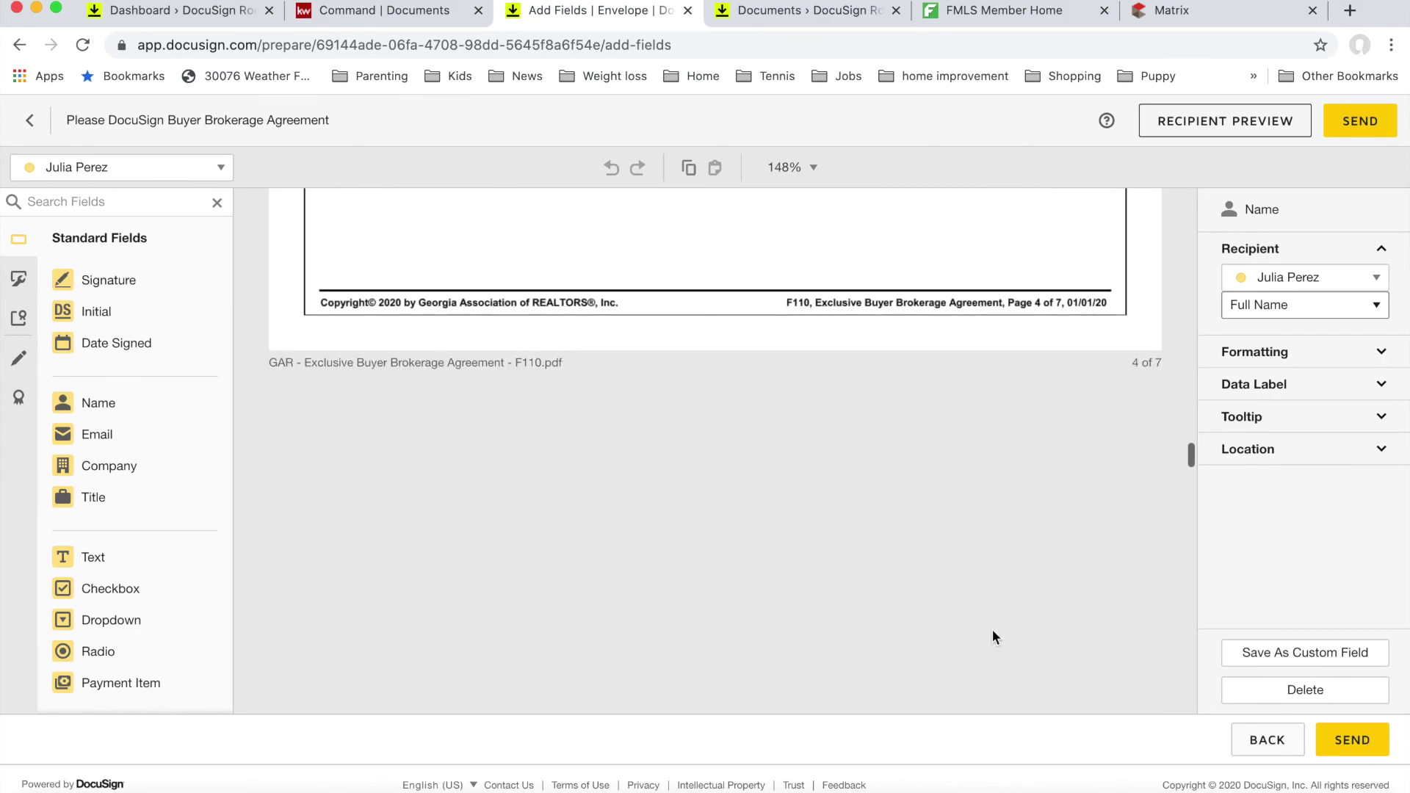
pyautogui.scroll(5, 993, 628)
pyautogui.scroll(-15, 993, 628)
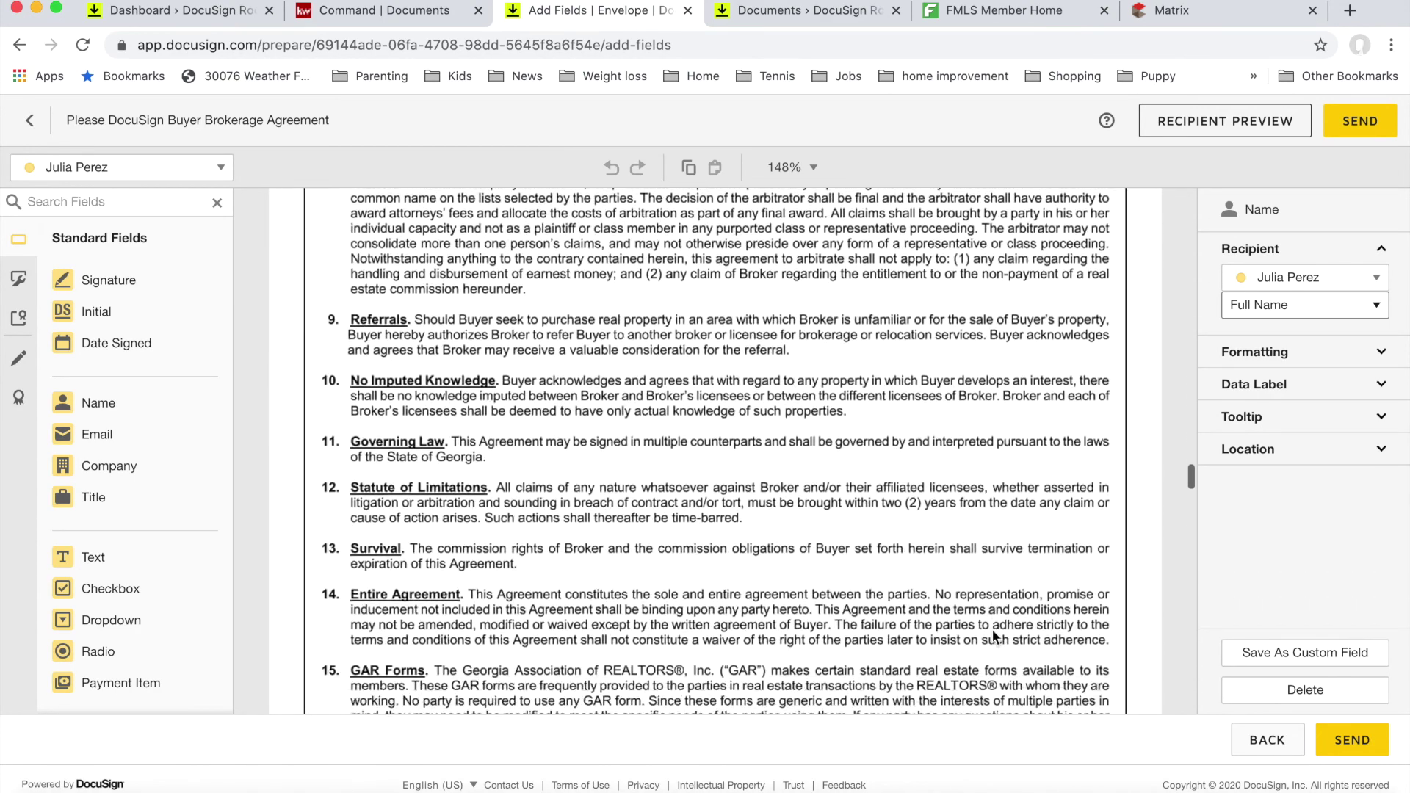
pyautogui.scroll(-20, 992, 630)
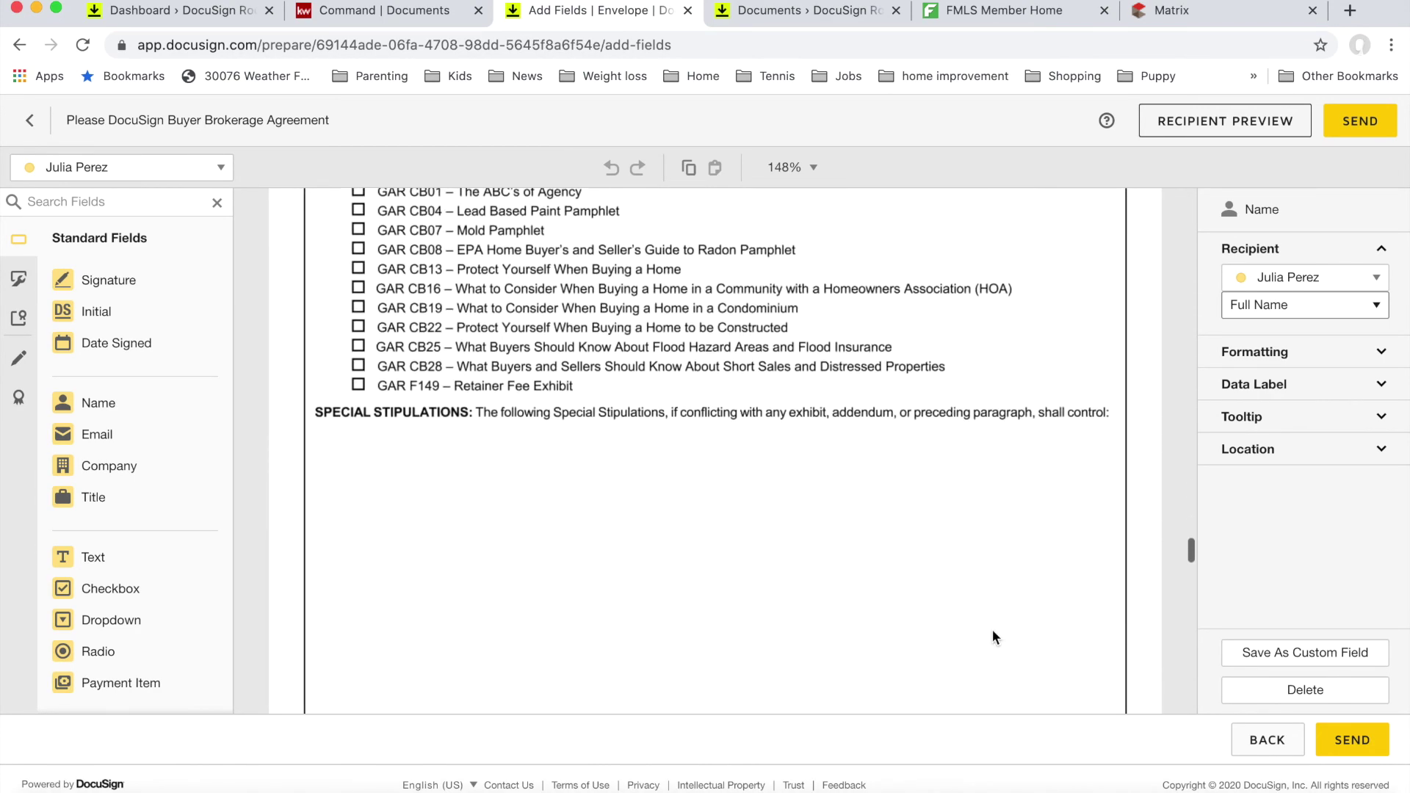
pyautogui.scroll(-10, 992, 630)
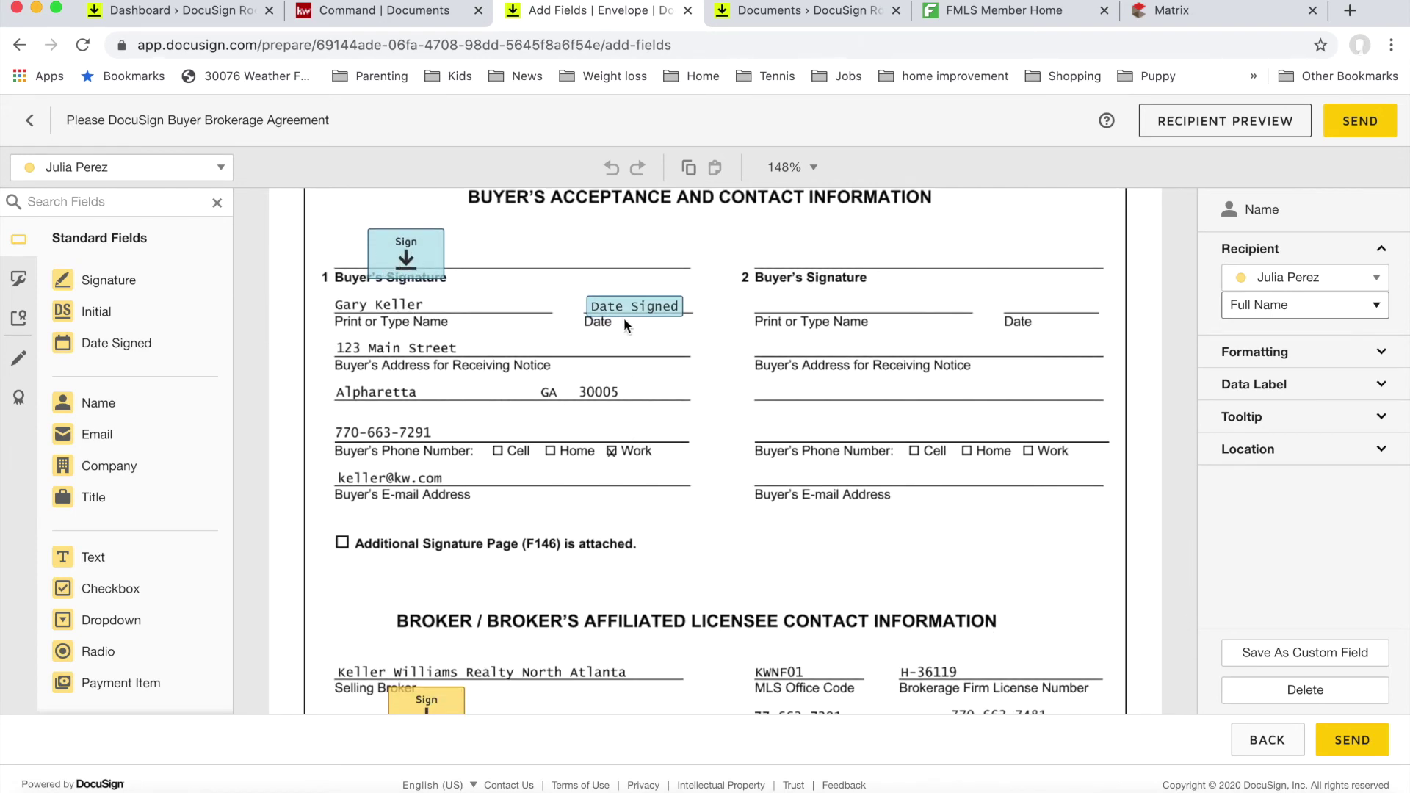
pyautogui.scroll(-5, 562, 447)
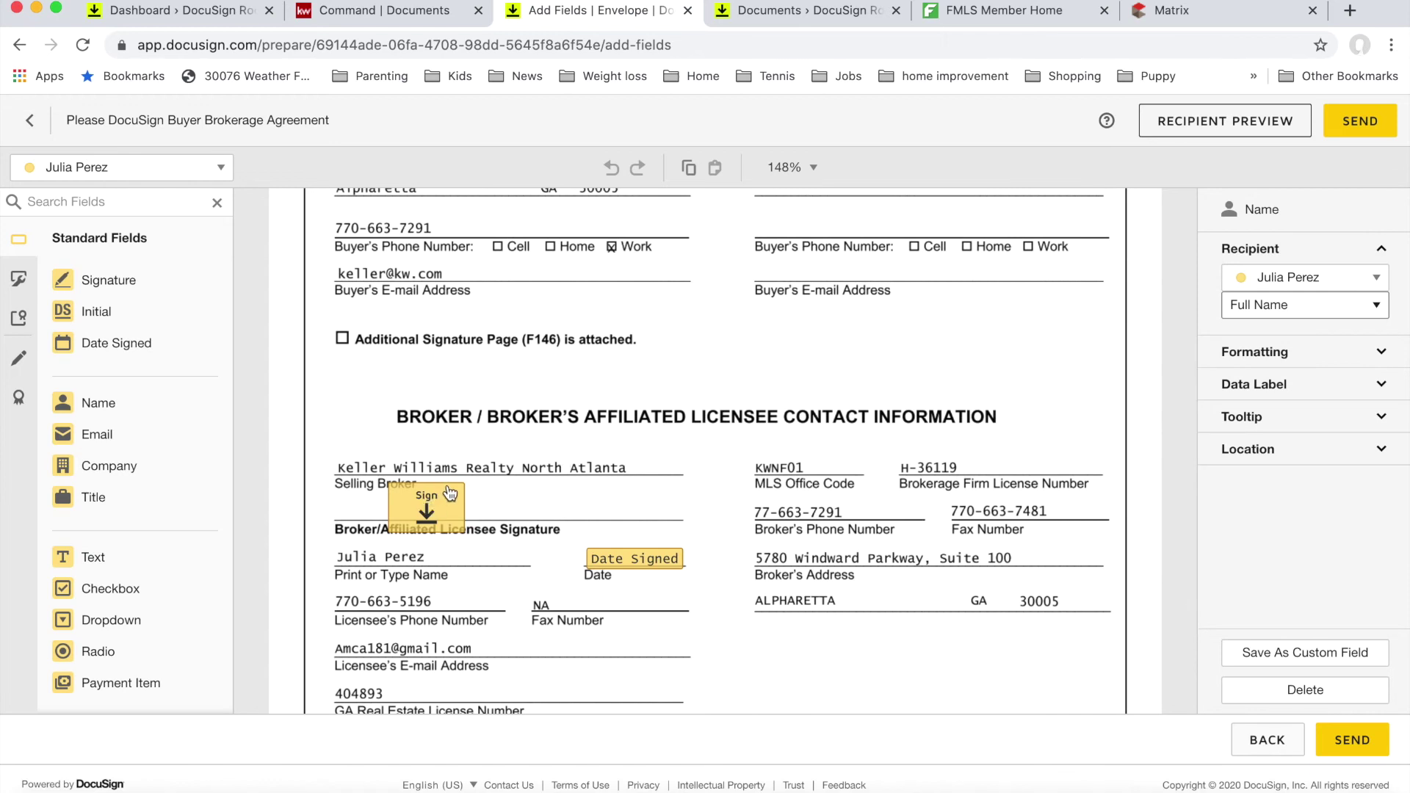
pyautogui.scroll(-7, 653, 567)
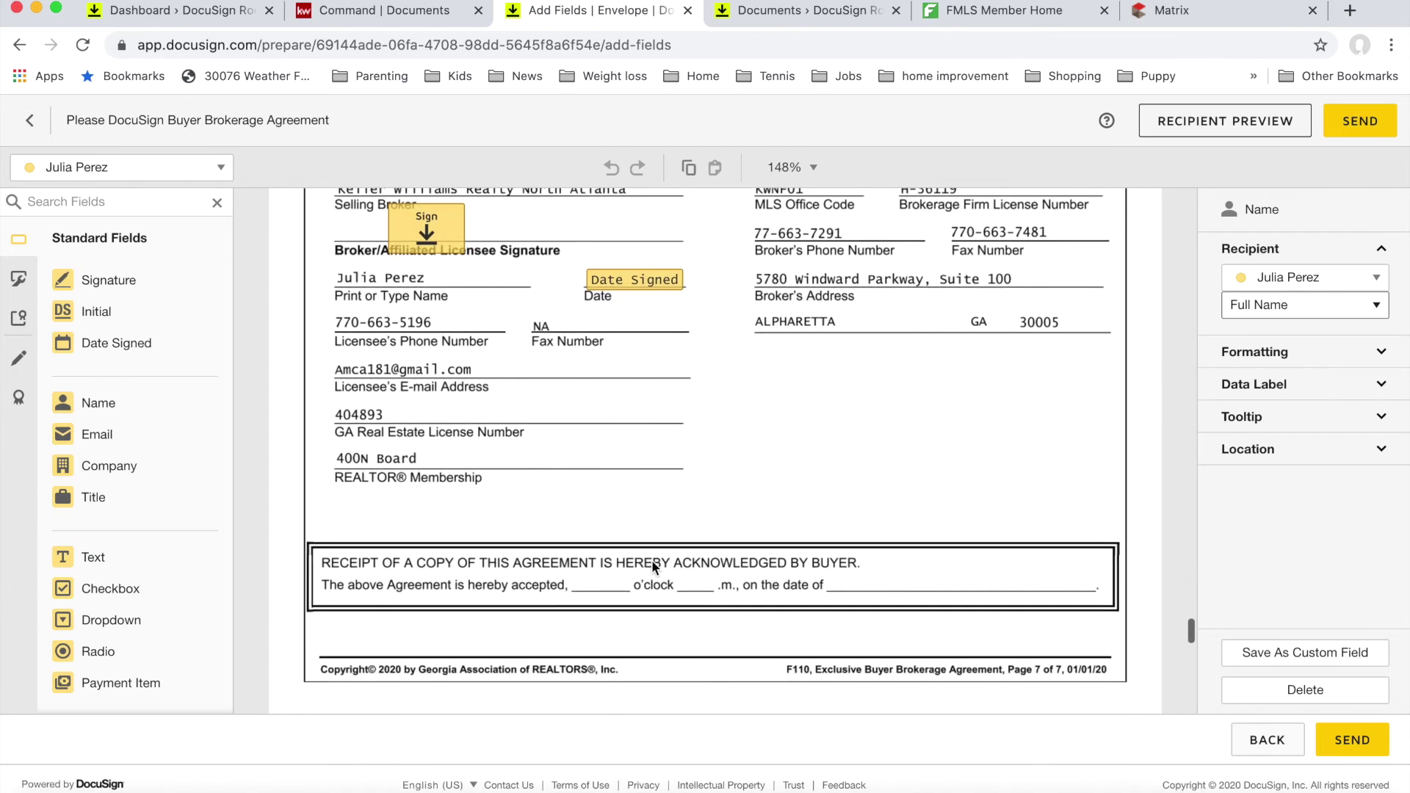
# Step: Give the buyer a Date Signed field on page 7's 'on the date of' receipt line
pyautogui.click(147, 168)
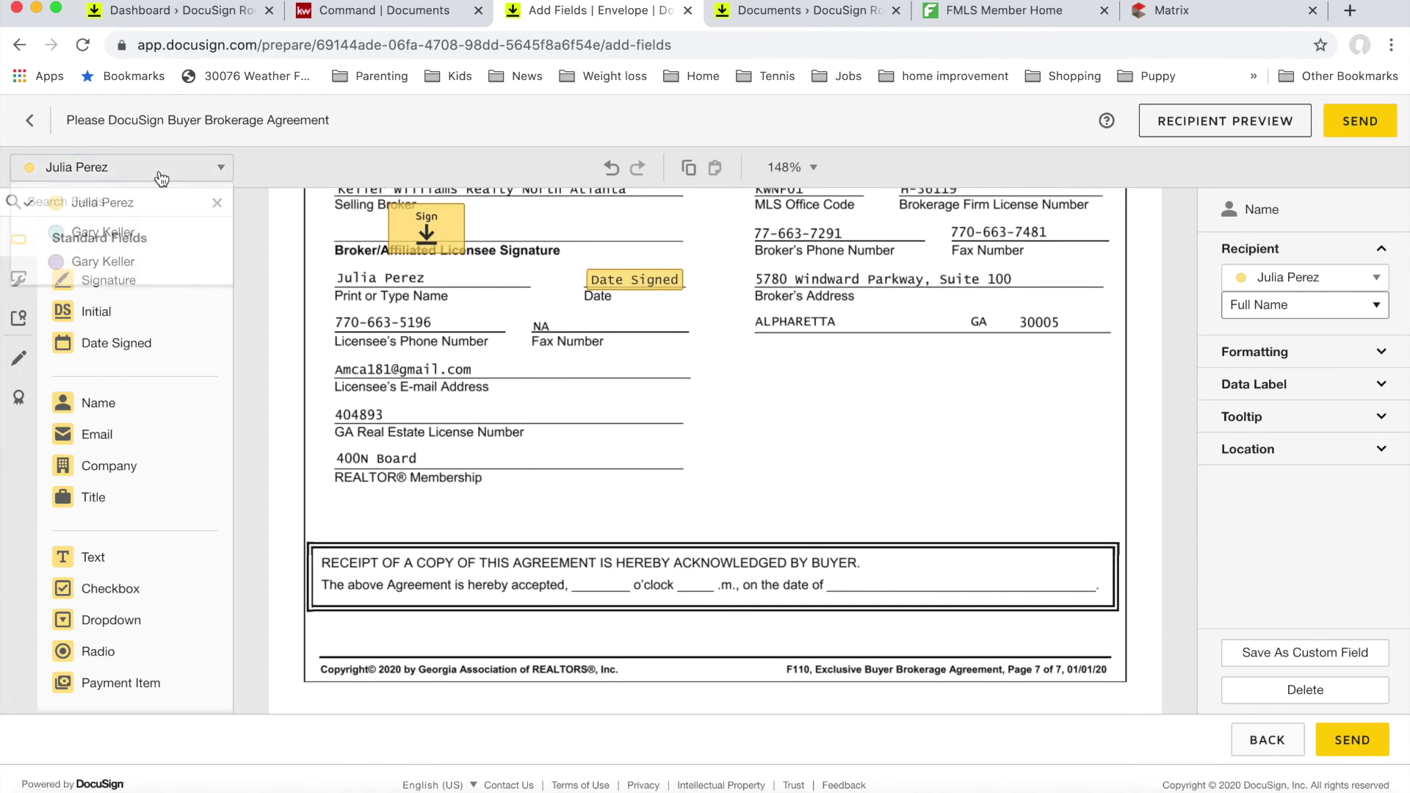
pyautogui.click(157, 234)
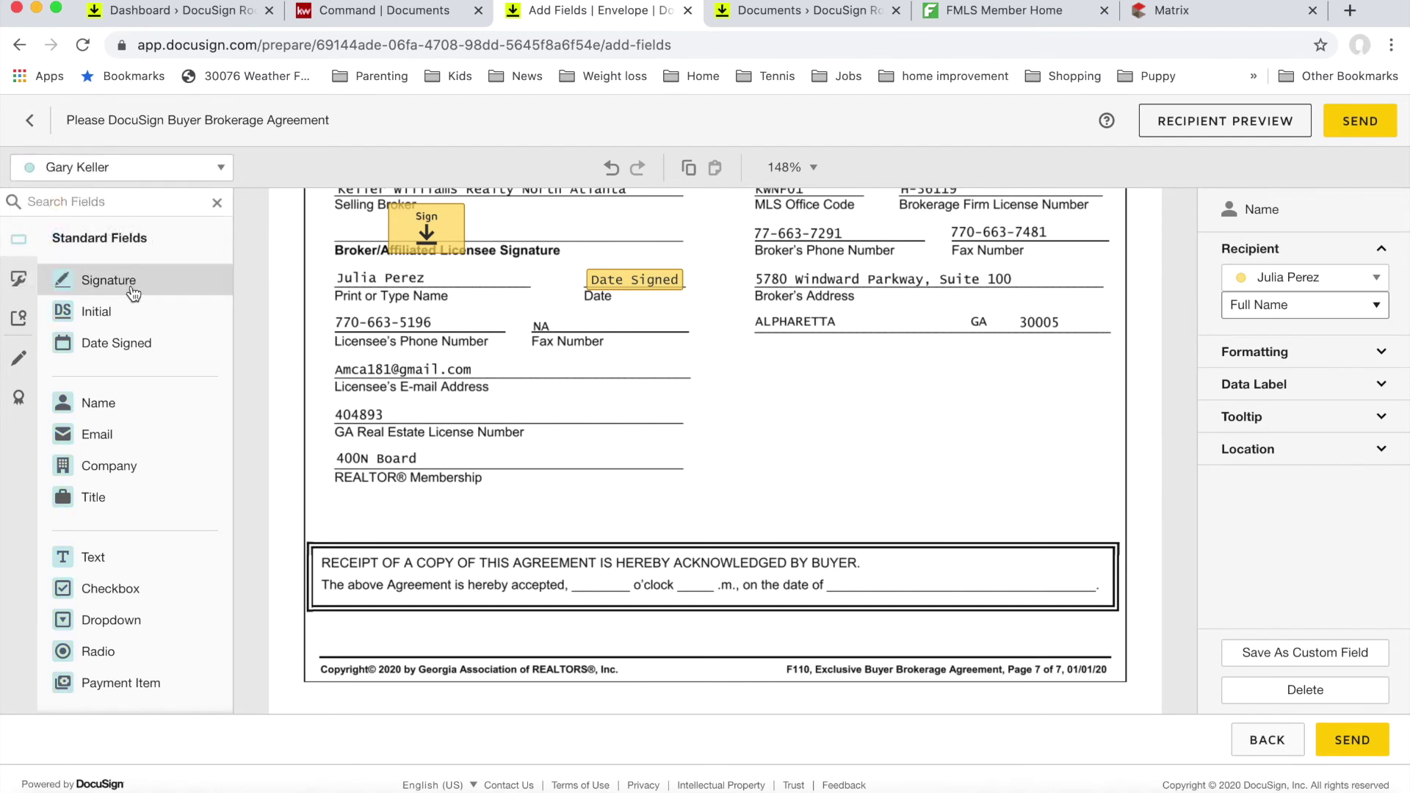
pyautogui.moveTo(121, 342); pyautogui.dragTo(846, 580)
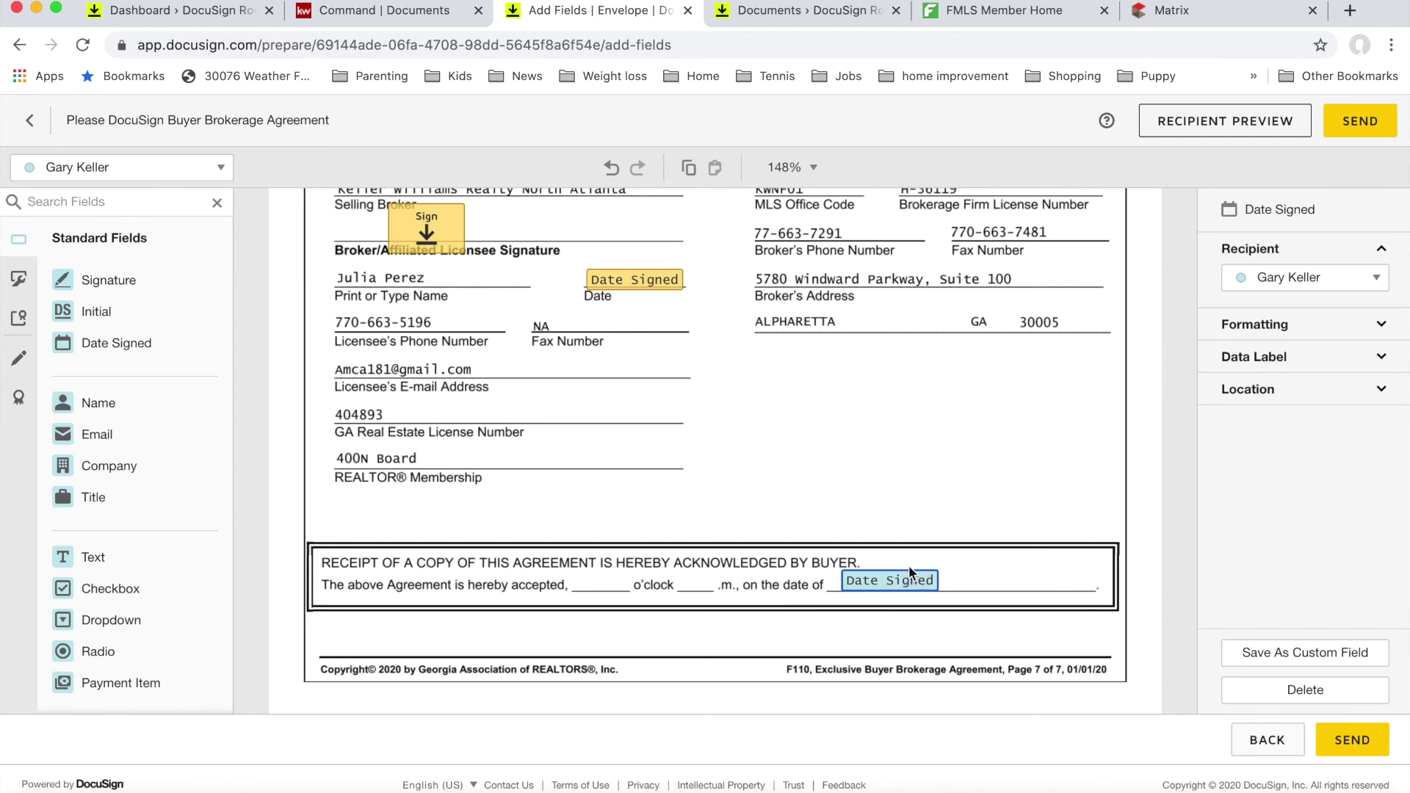
pyautogui.scroll(-10, 909, 572)
pyautogui.scroll(-7, 904, 566)
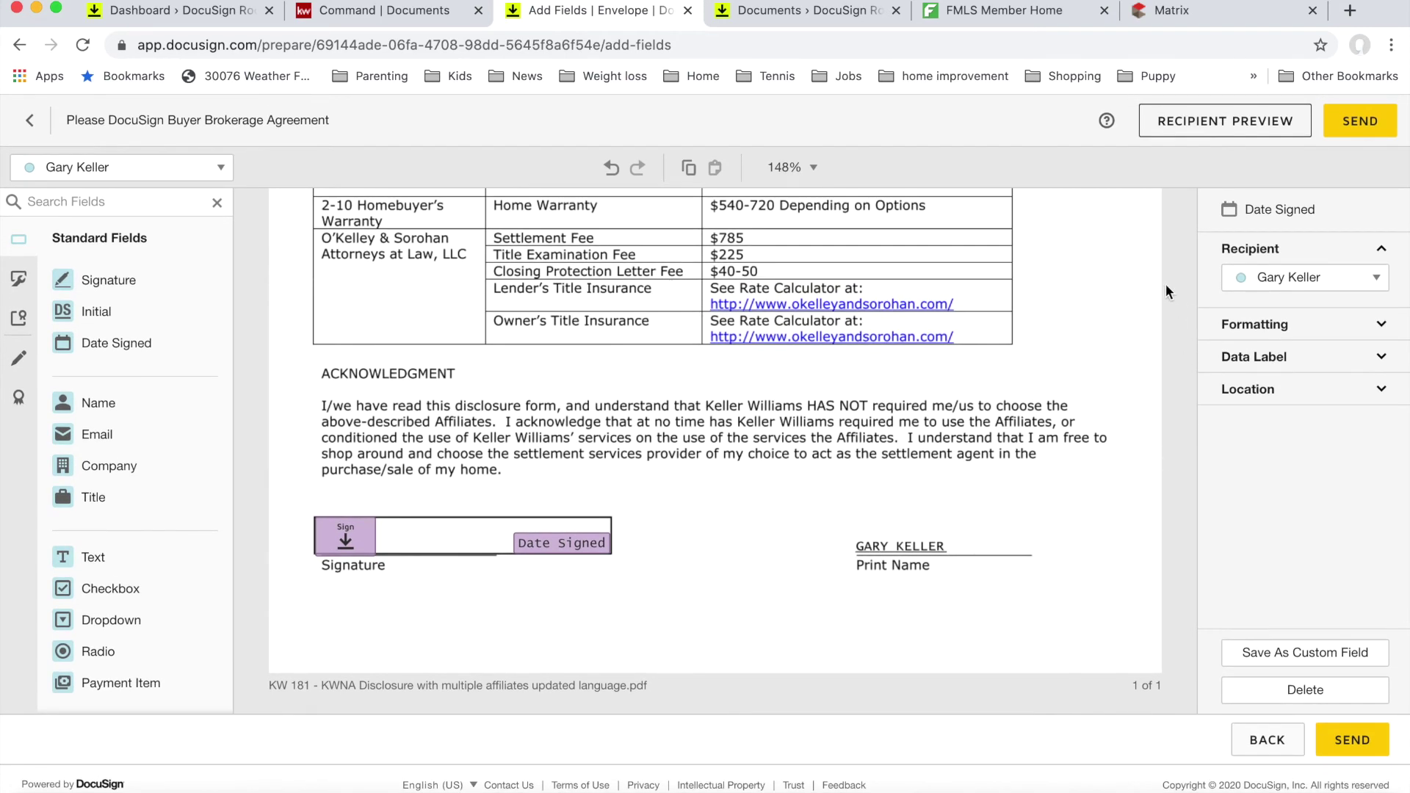
pyautogui.click(1216, 119)
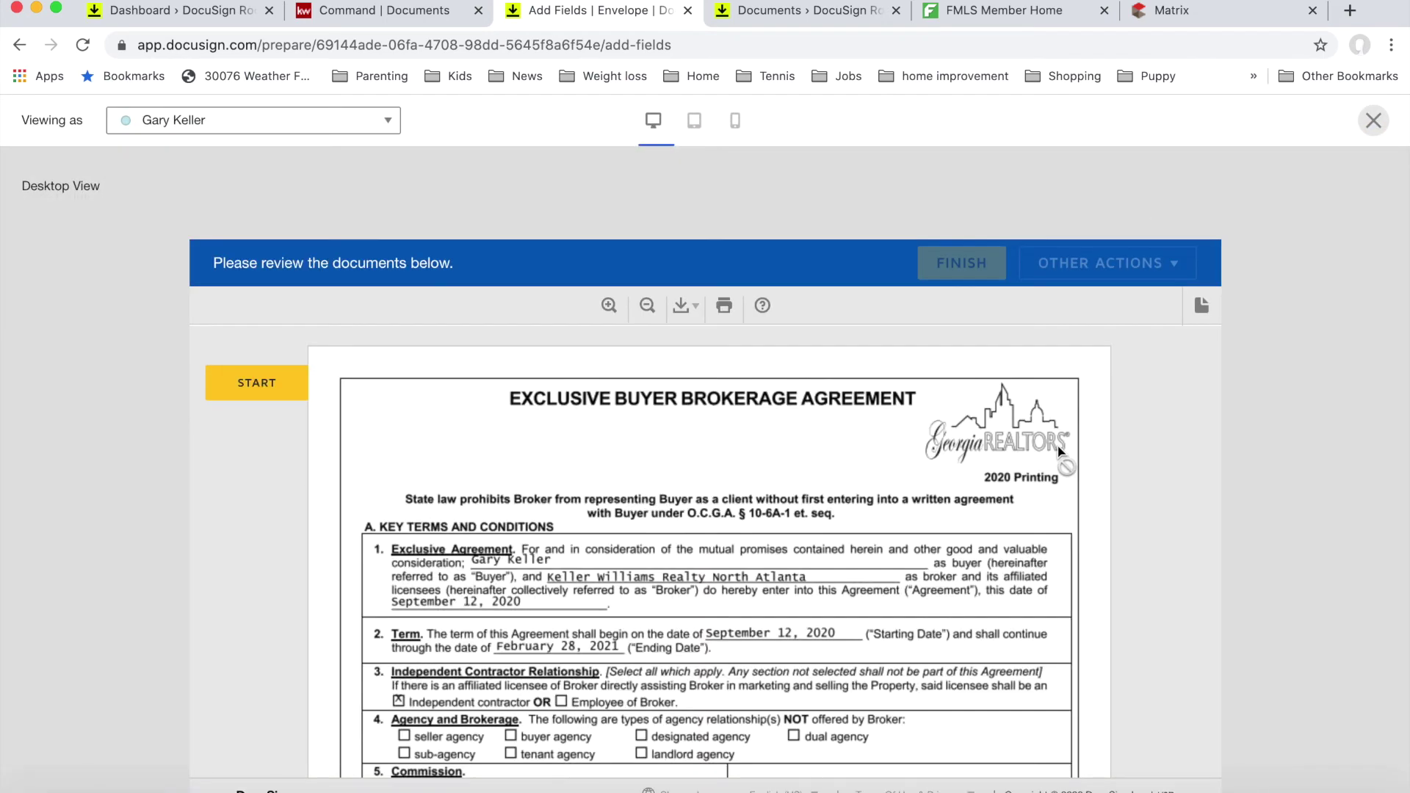
pyautogui.scroll(-6, 725, 409)
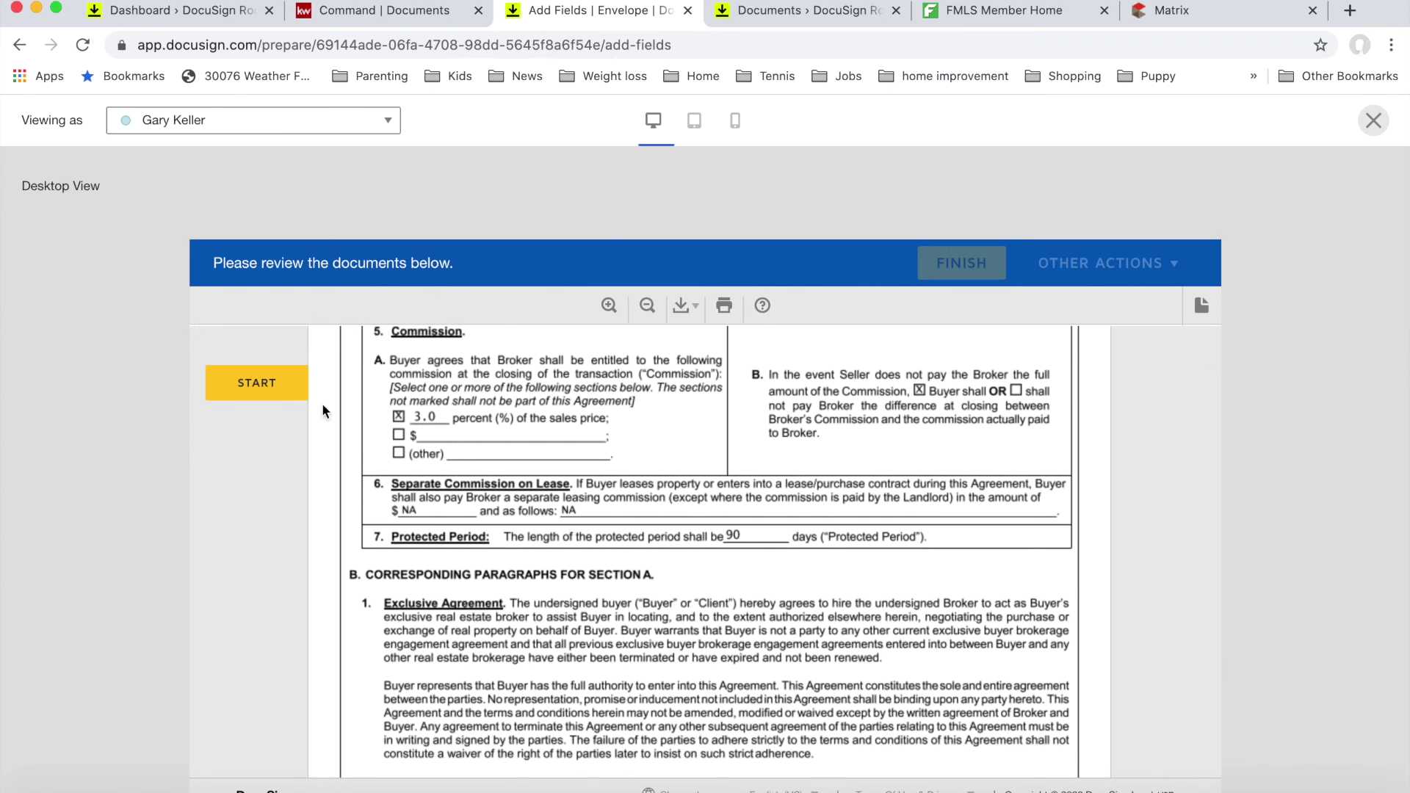
pyautogui.click(277, 383)
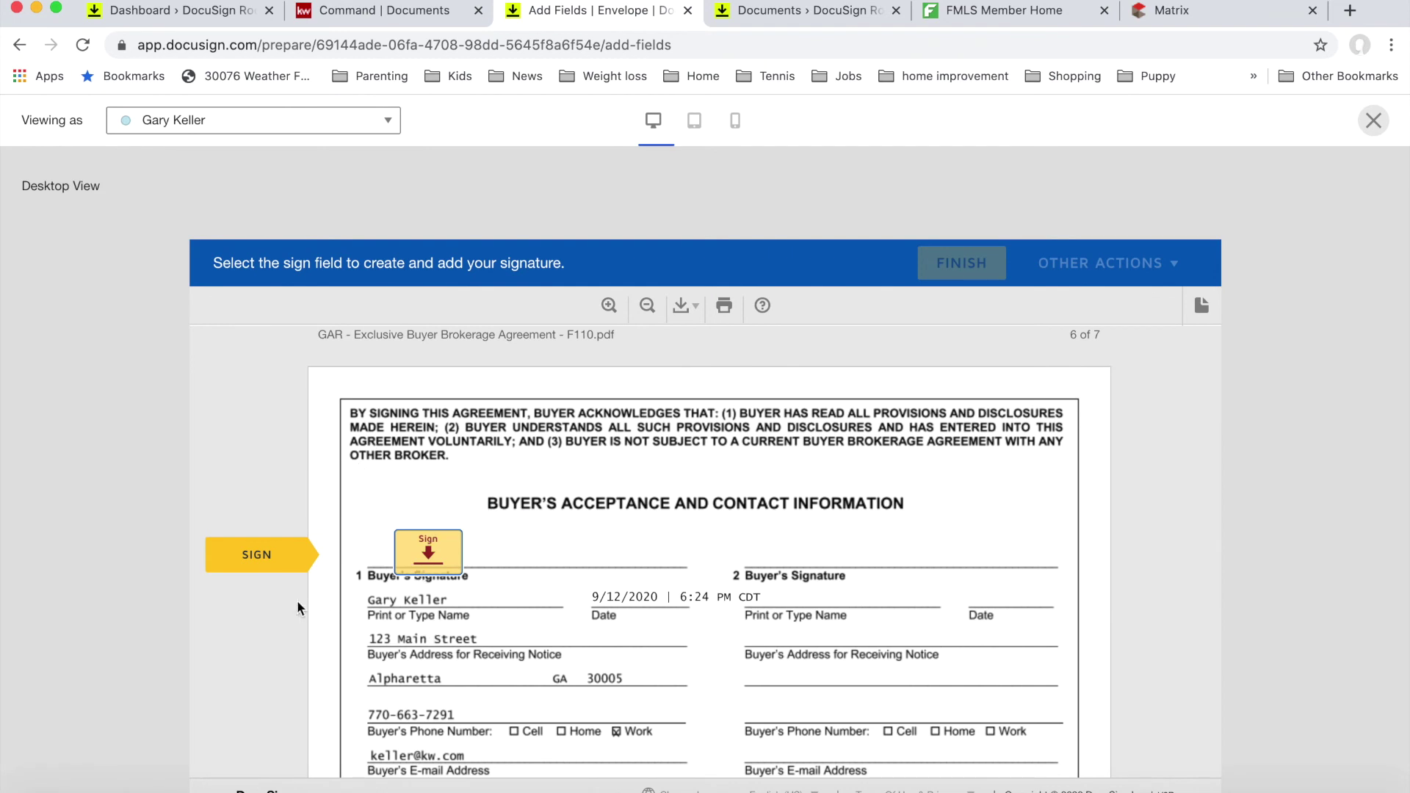
pyautogui.scroll(-15, 290, 580)
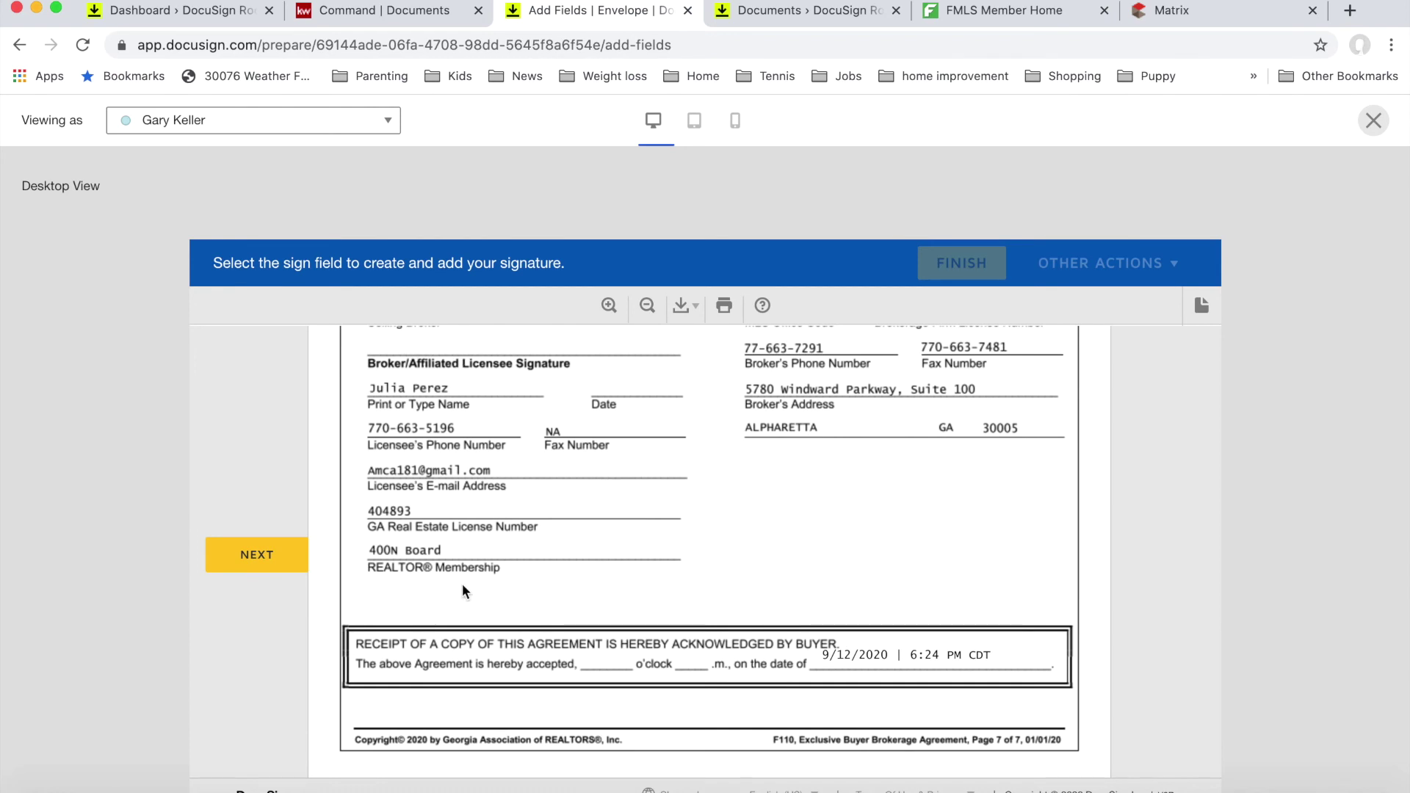
pyautogui.scroll(-5, 462, 587)
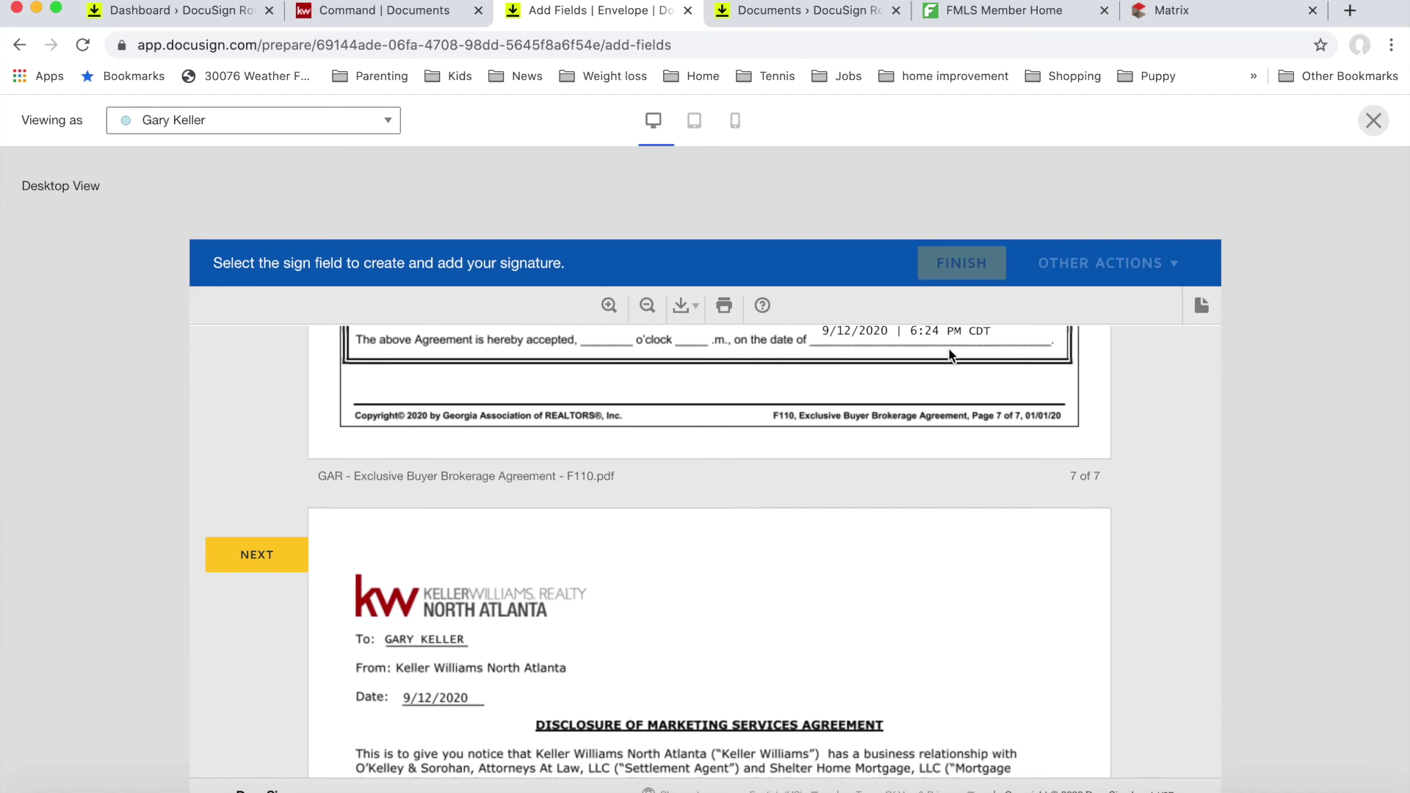
pyautogui.scroll(-8, 827, 608)
pyautogui.scroll(-6, 827, 604)
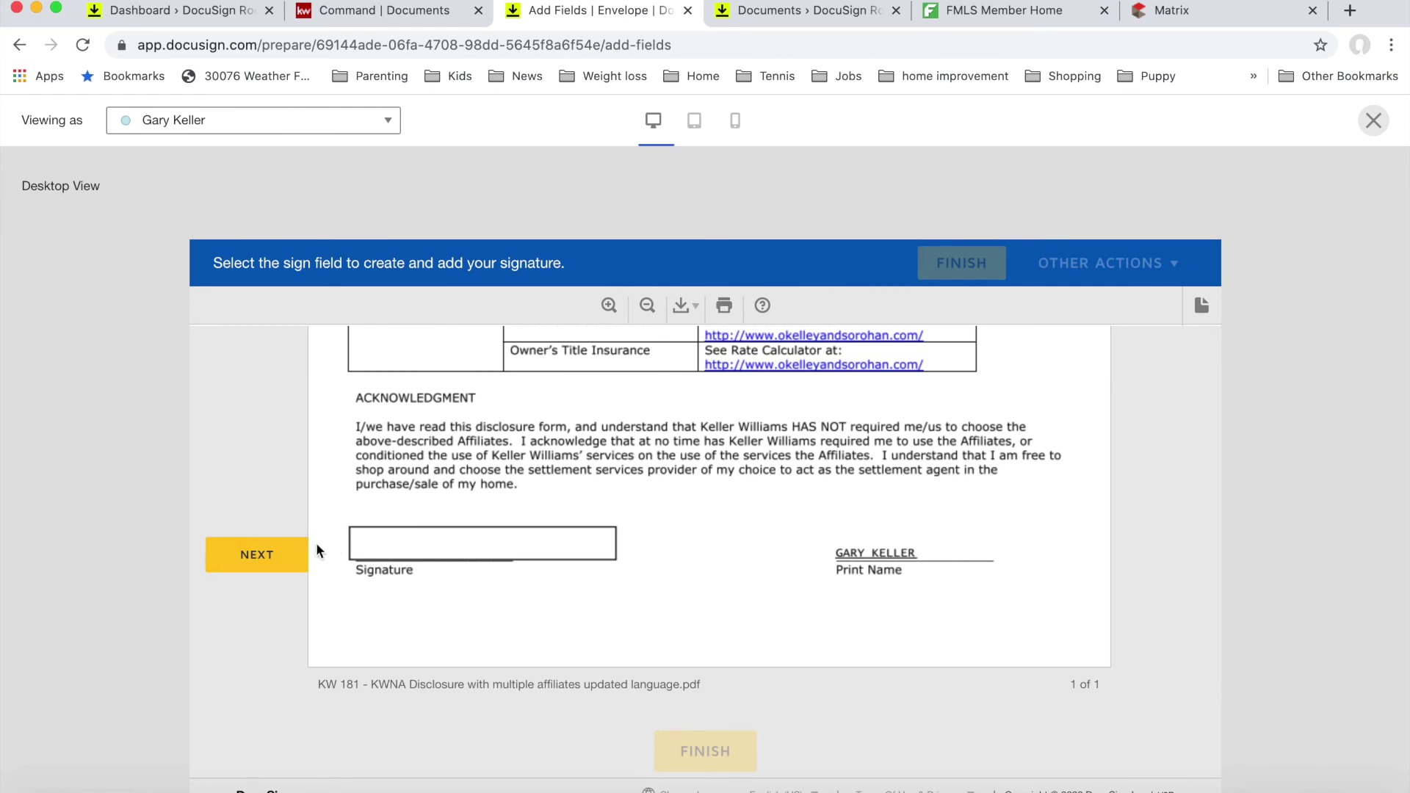
pyautogui.scroll(-2, 513, 343)
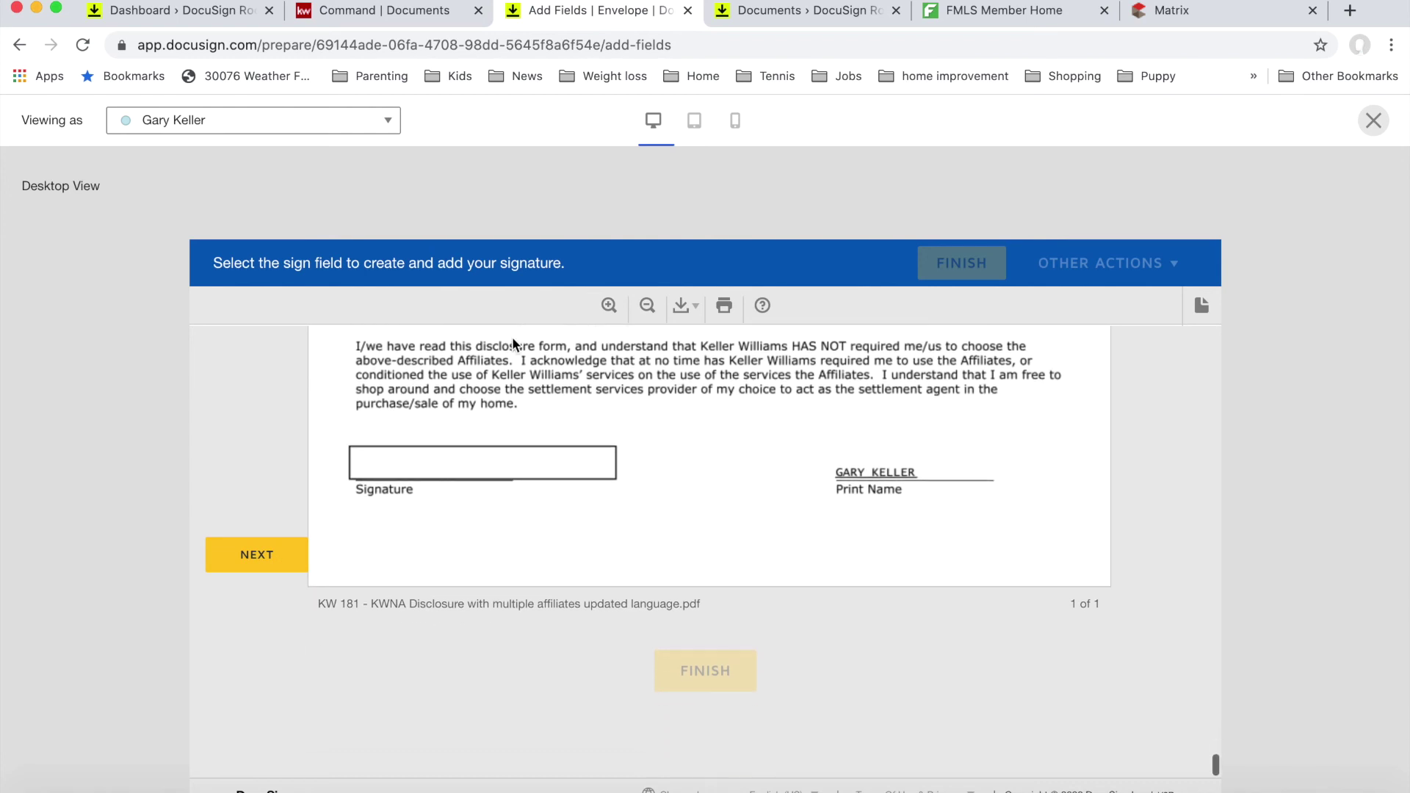
pyautogui.click(1375, 120)
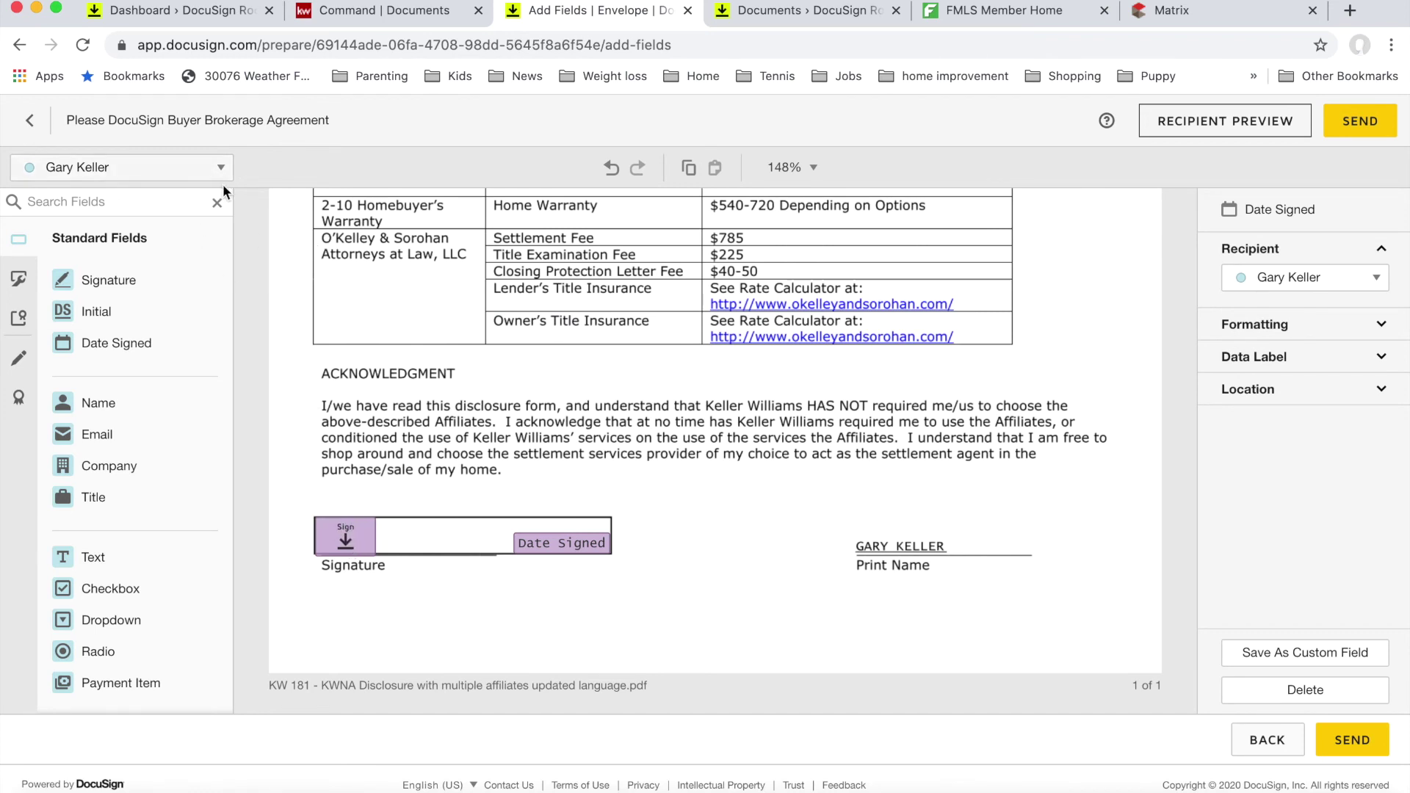
# Step: Replace the disclosure's Sign and Date Signed fields with new ones assigned to the buyer
pyautogui.click(342, 549)
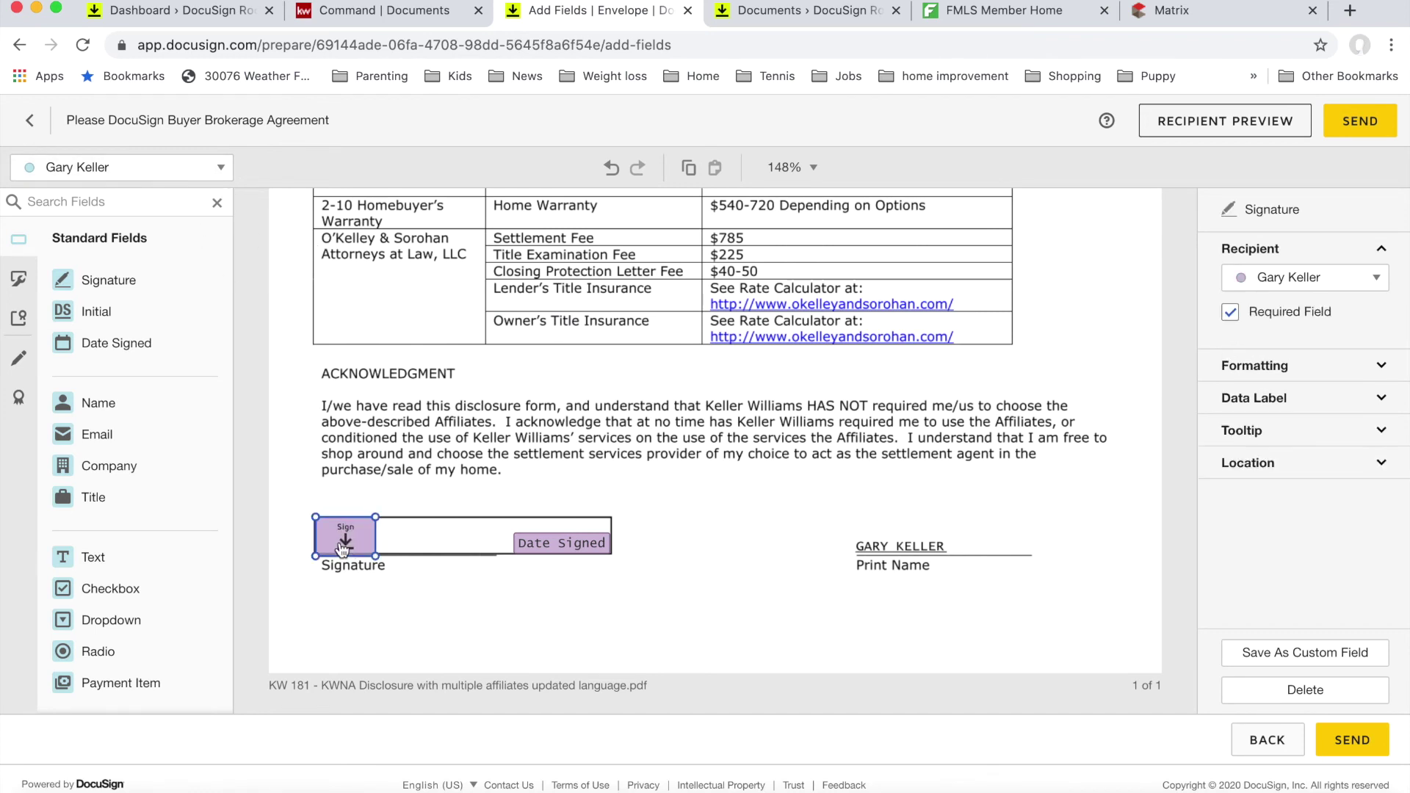
pyautogui.click(209, 170)
pyautogui.click(173, 230)
pyautogui.press('Delete')
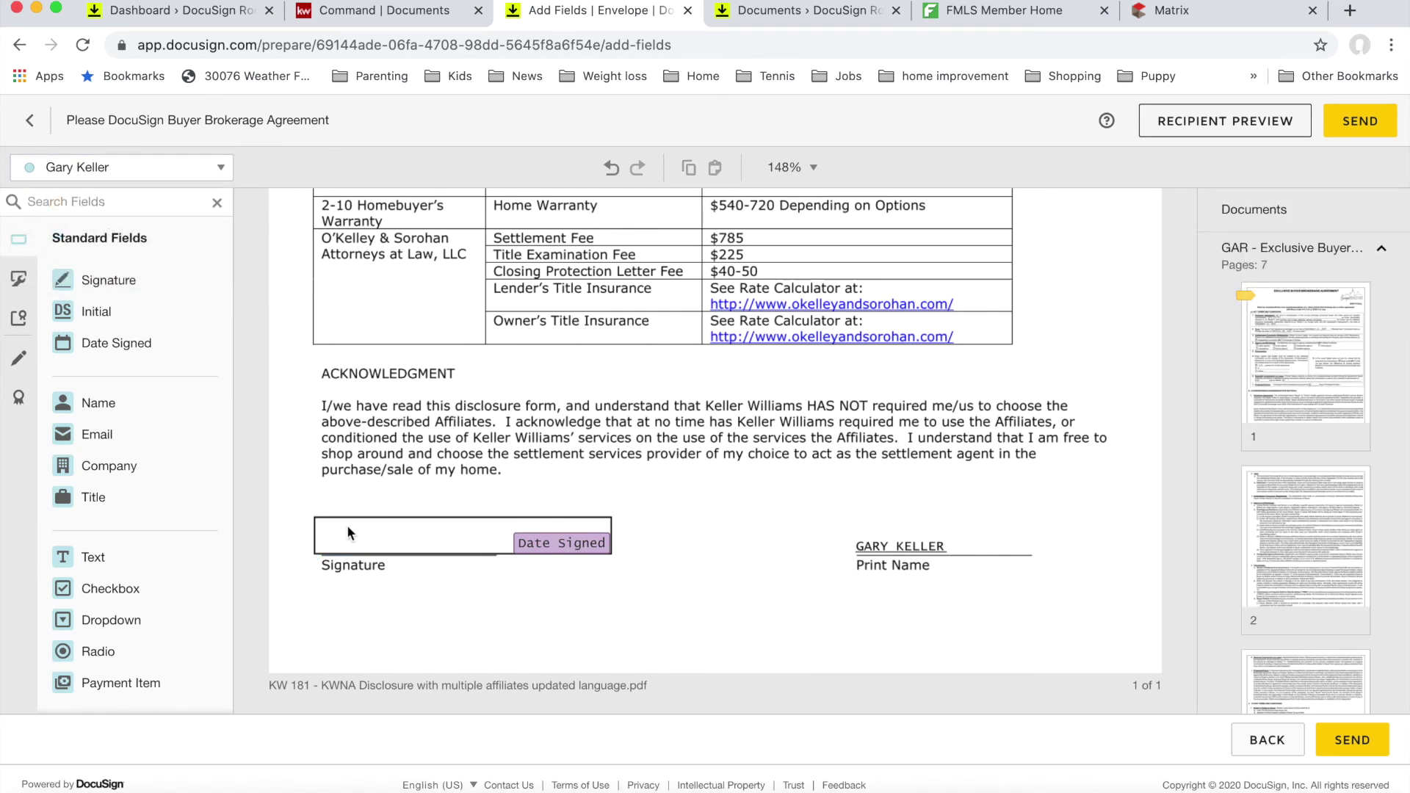
pyautogui.click(539, 547)
pyautogui.press('Delete')
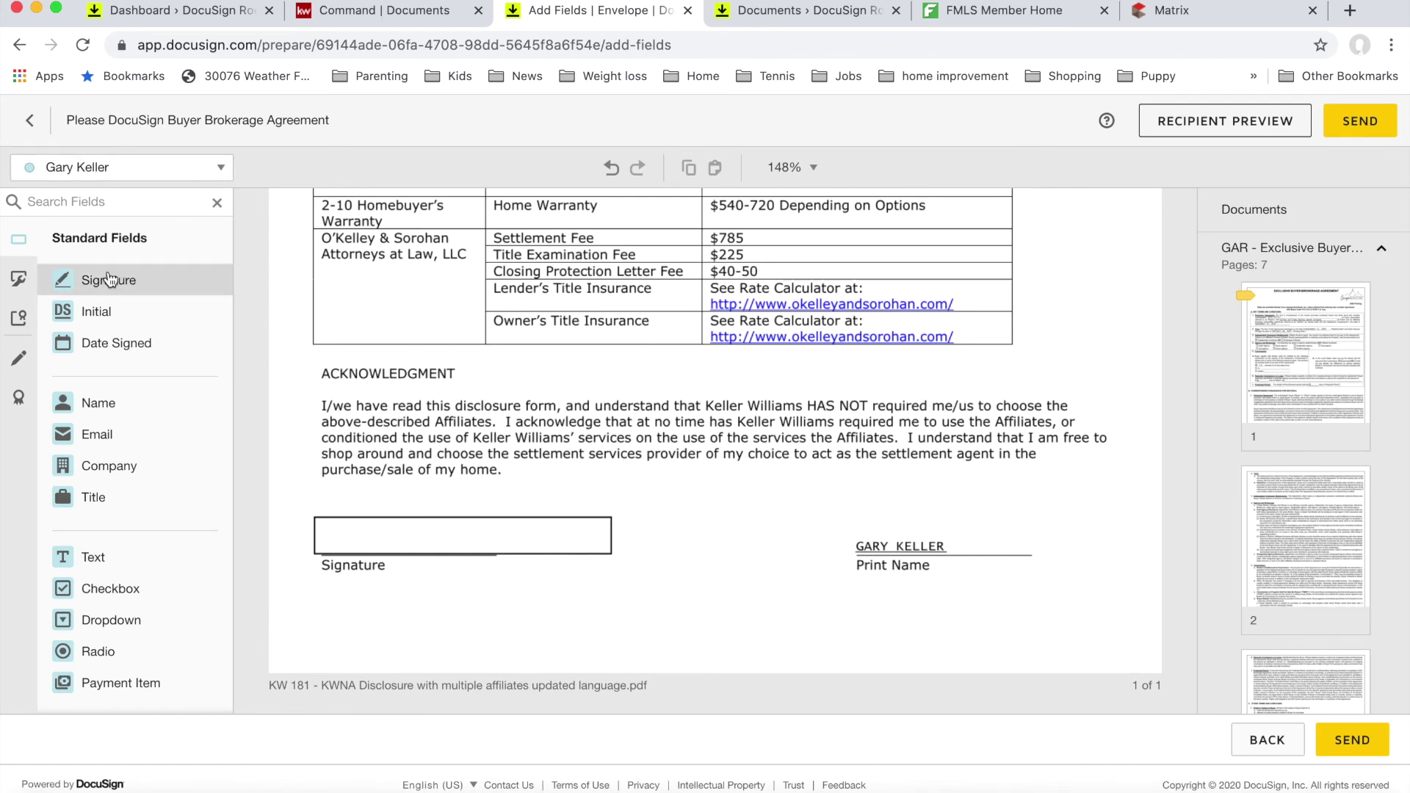
pyautogui.moveTo(176, 283); pyautogui.dragTo(321, 519)
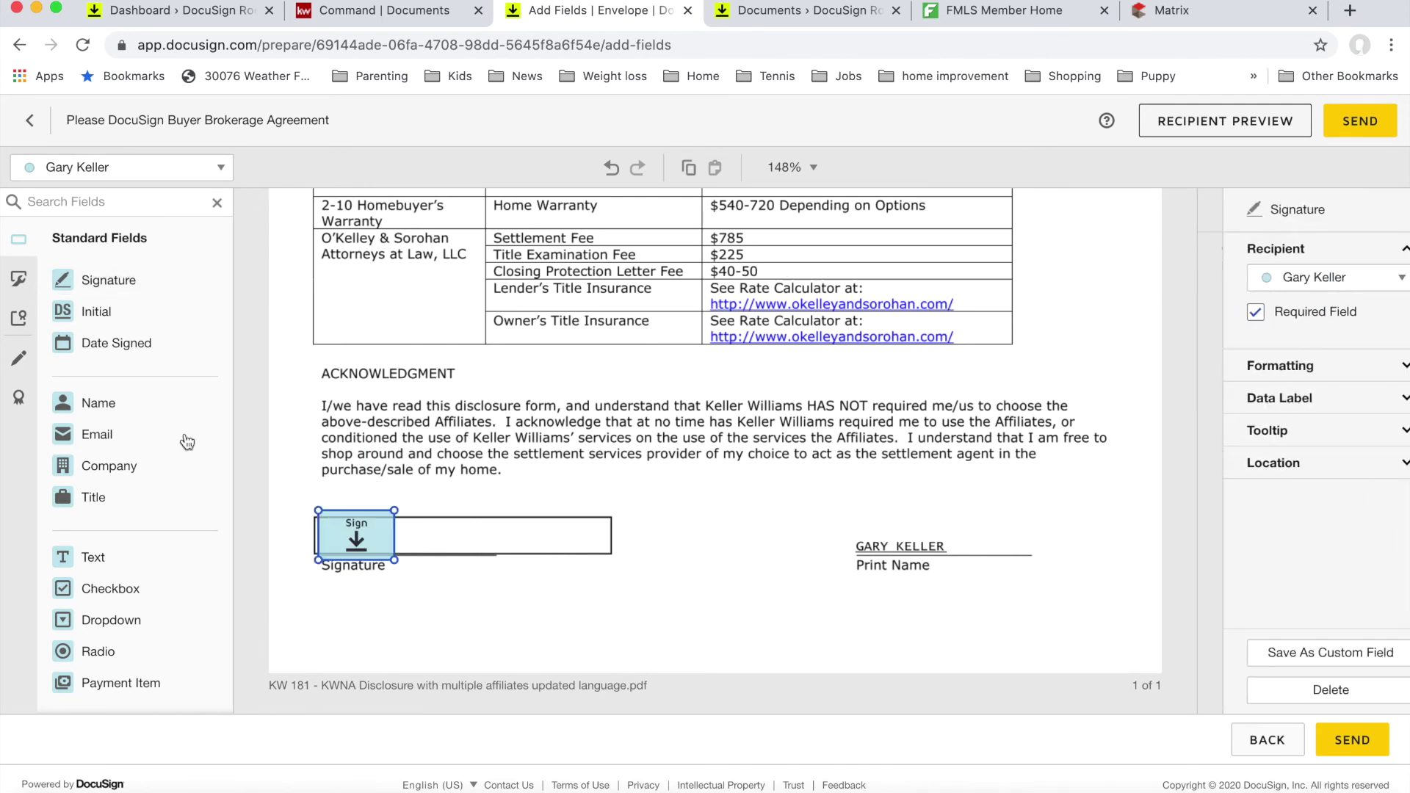
pyautogui.moveTo(125, 345)
pyautogui.mouseDown()
pyautogui.moveTo(472, 549)
pyautogui.moveTo(541, 542)
pyautogui.mouseUp()
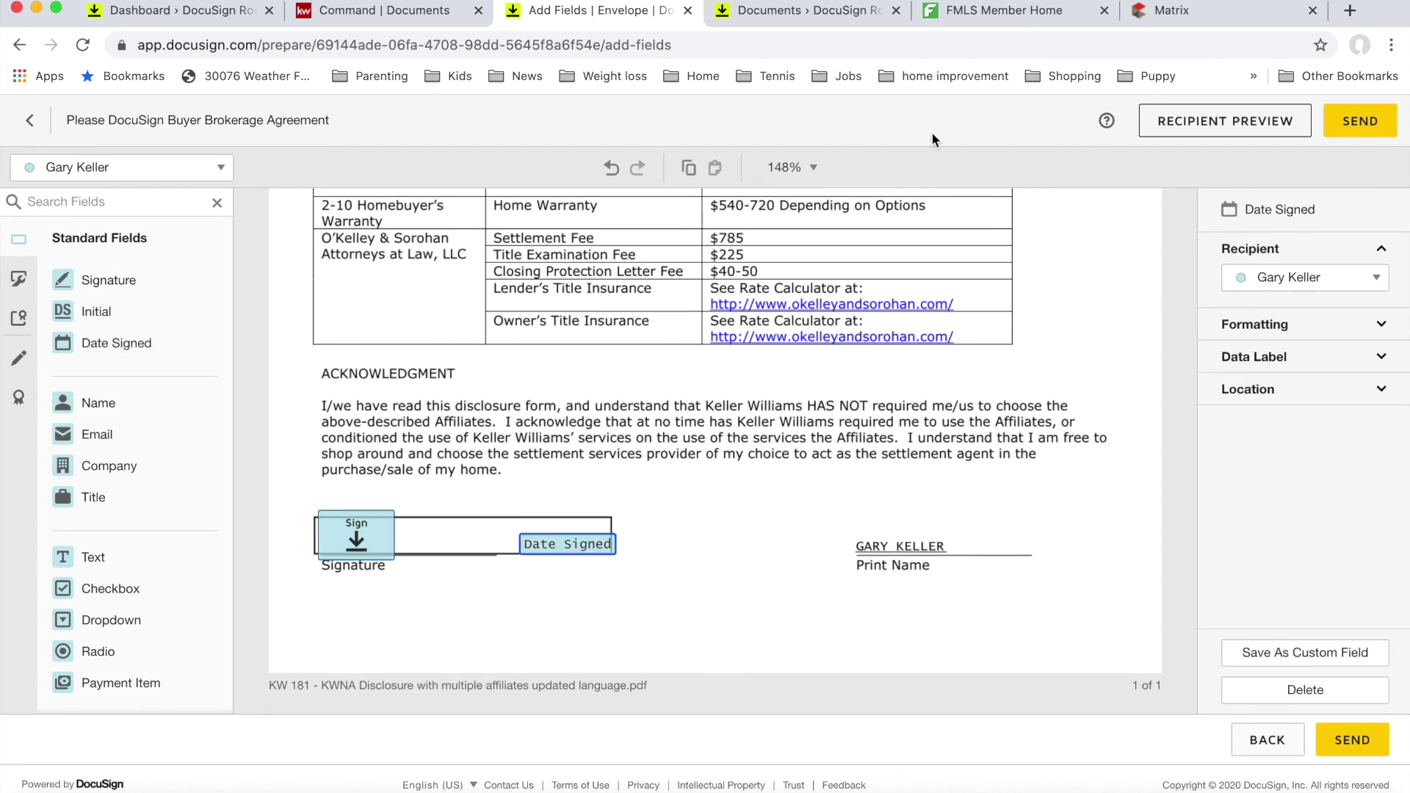
# Step: Delete the Authorized Signer recipient and its fields, then return to field placement
pyautogui.click(31, 137)
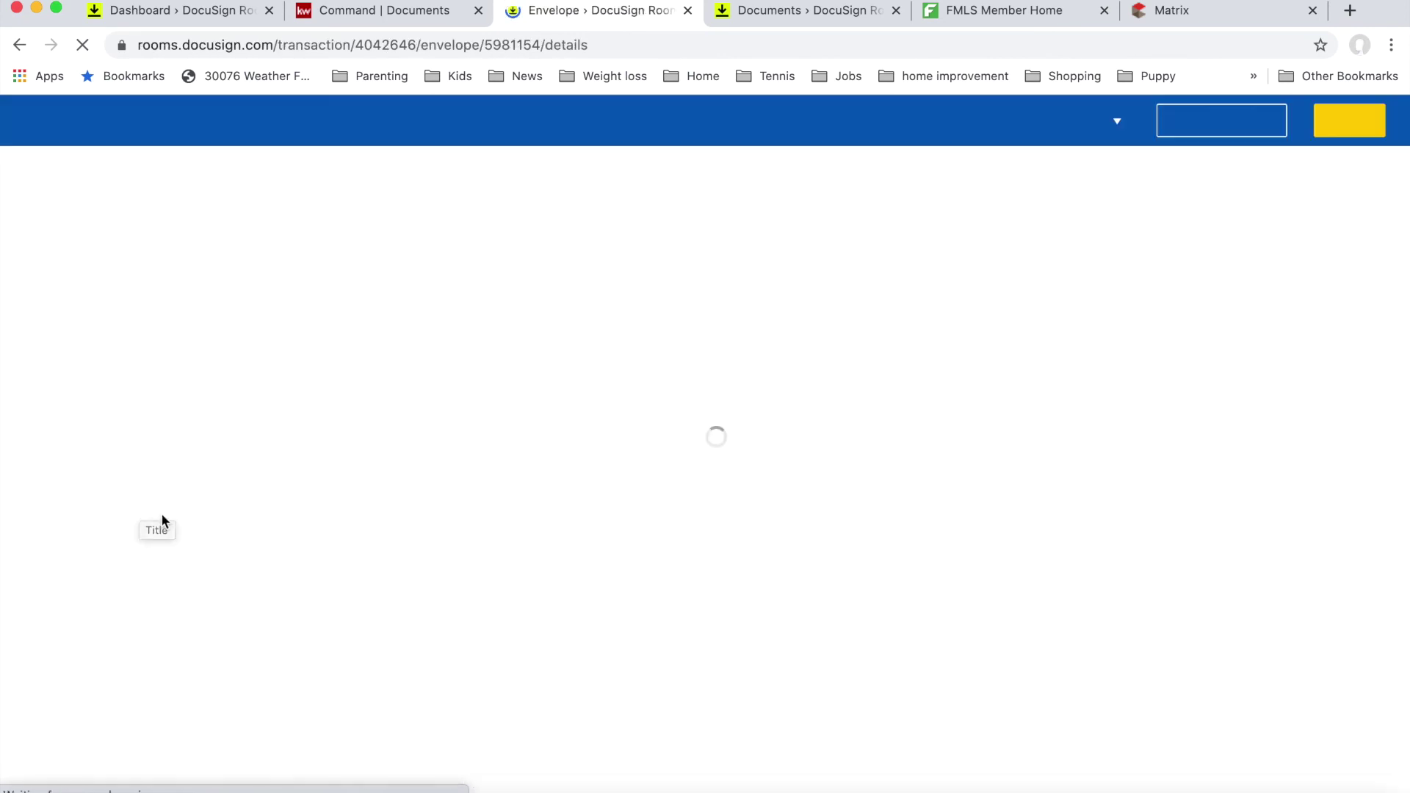
pyautogui.scroll(-7, 230, 500)
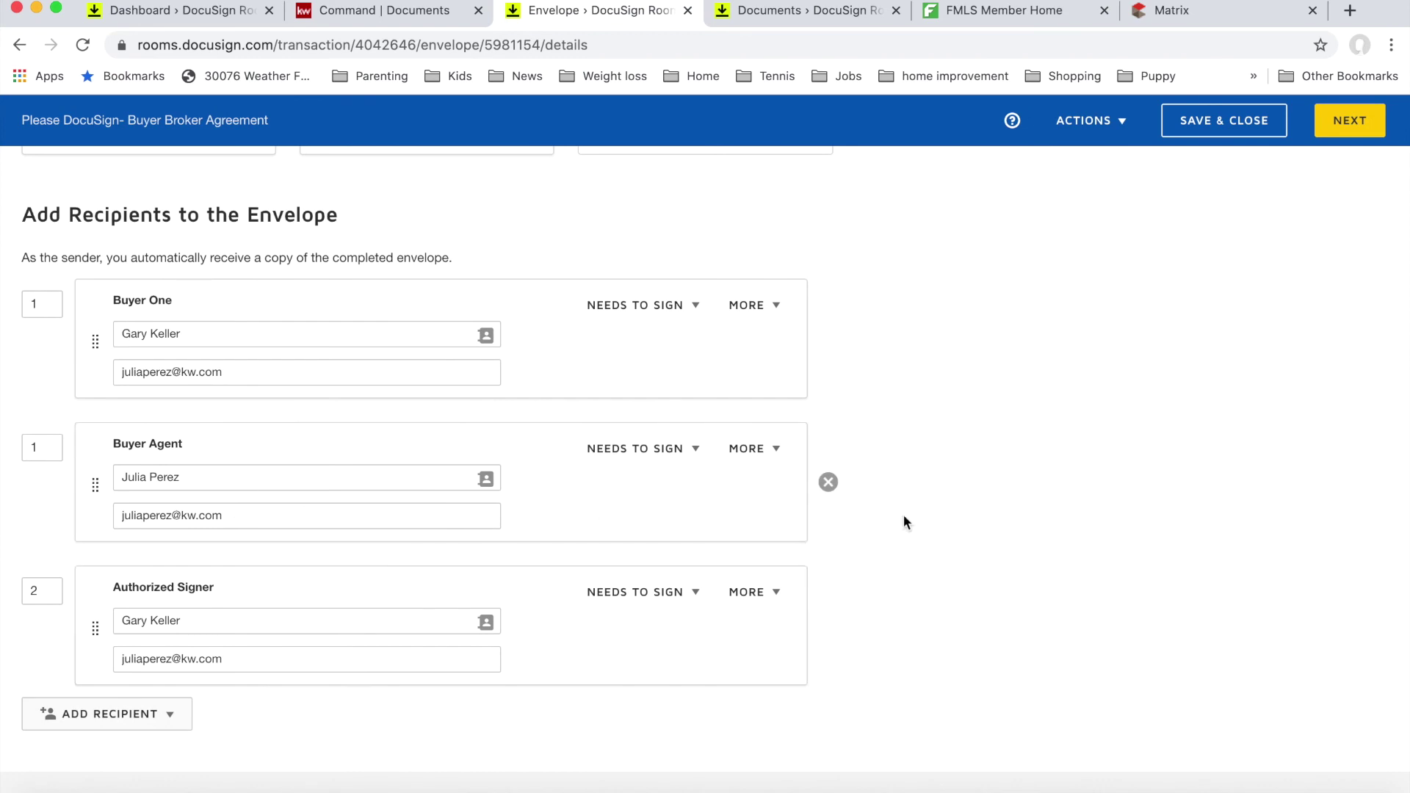
pyautogui.click(828, 626)
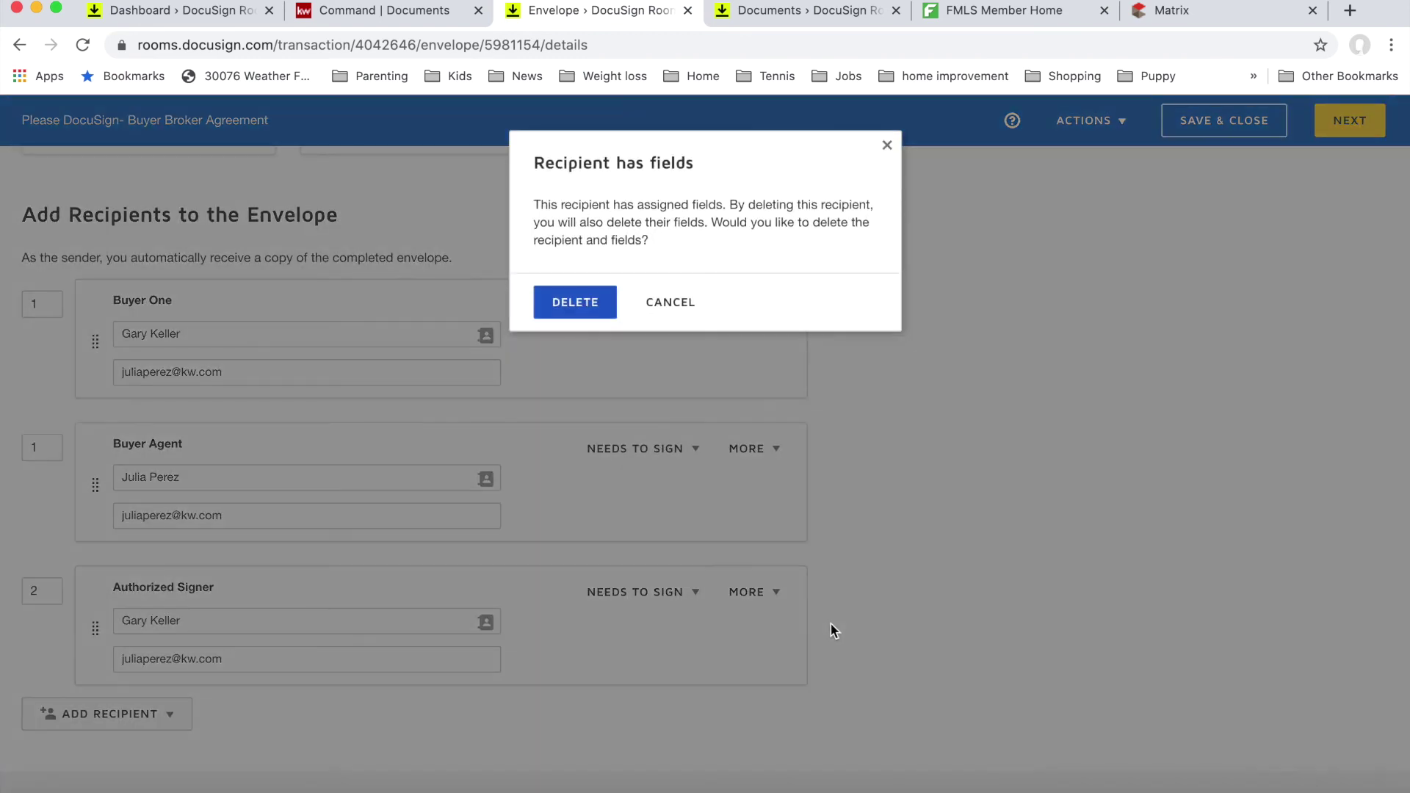
pyautogui.click(611, 303)
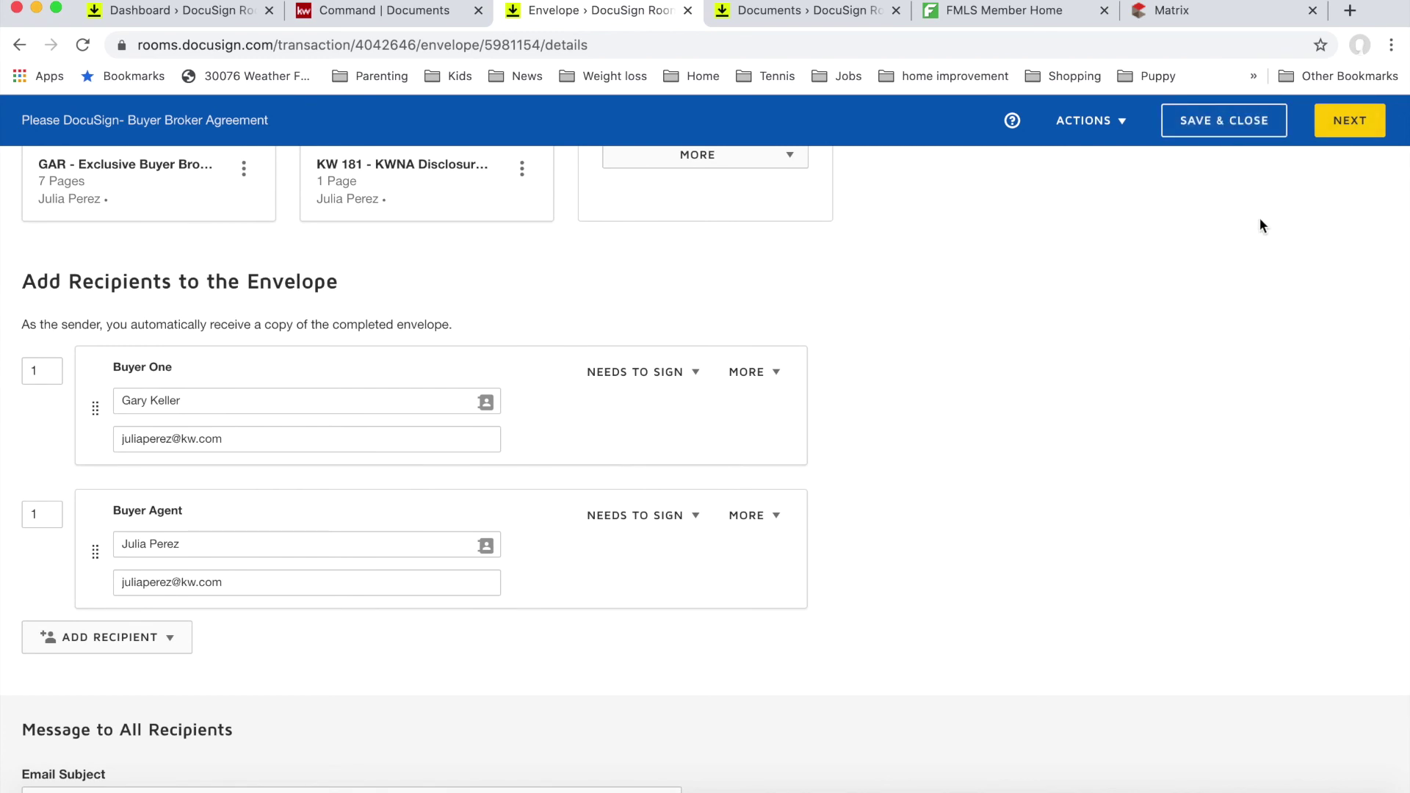
pyautogui.click(1358, 123)
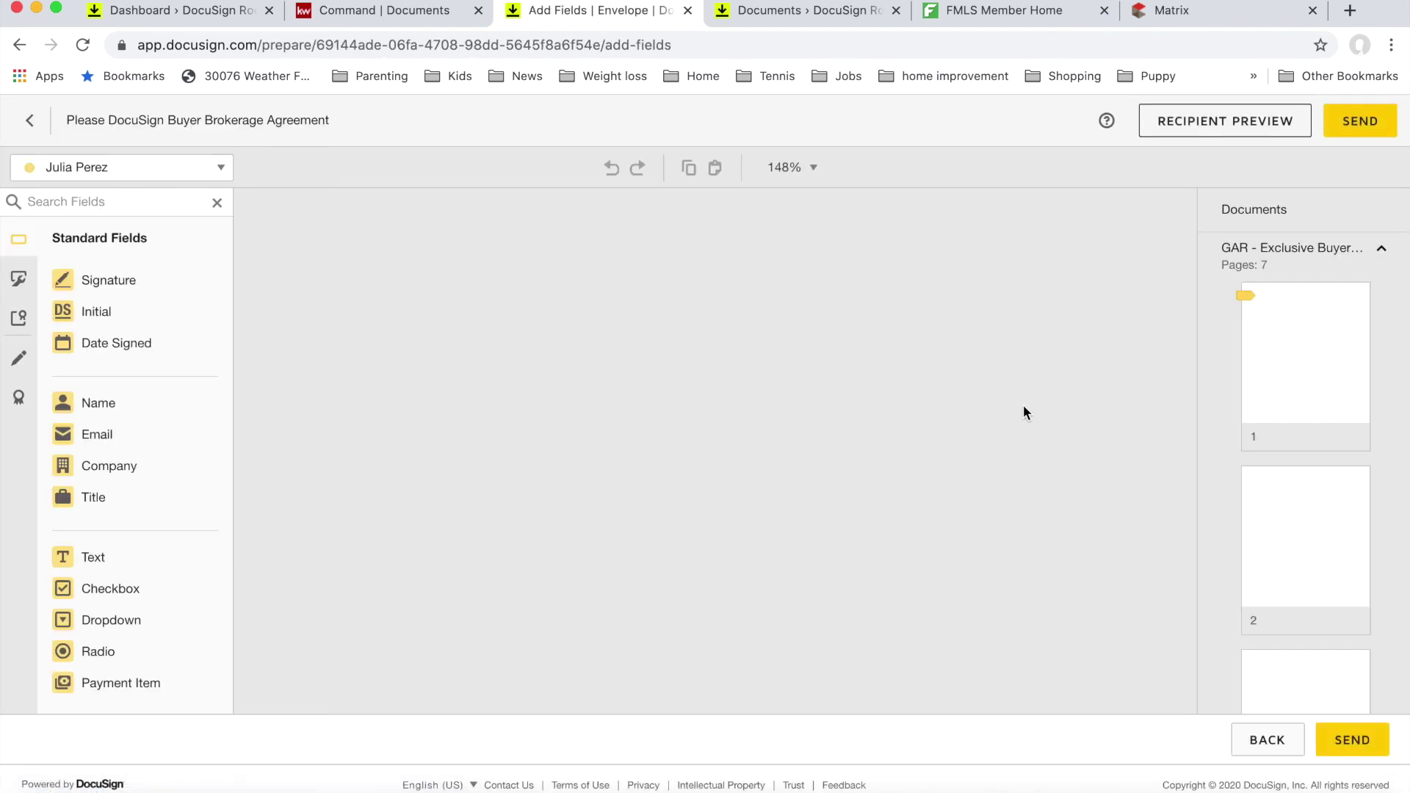
# Step: Review the placed fields across all documents and send the envelope
pyautogui.scroll(-5, 1020, 407)
pyautogui.scroll(-10, 1023, 413)
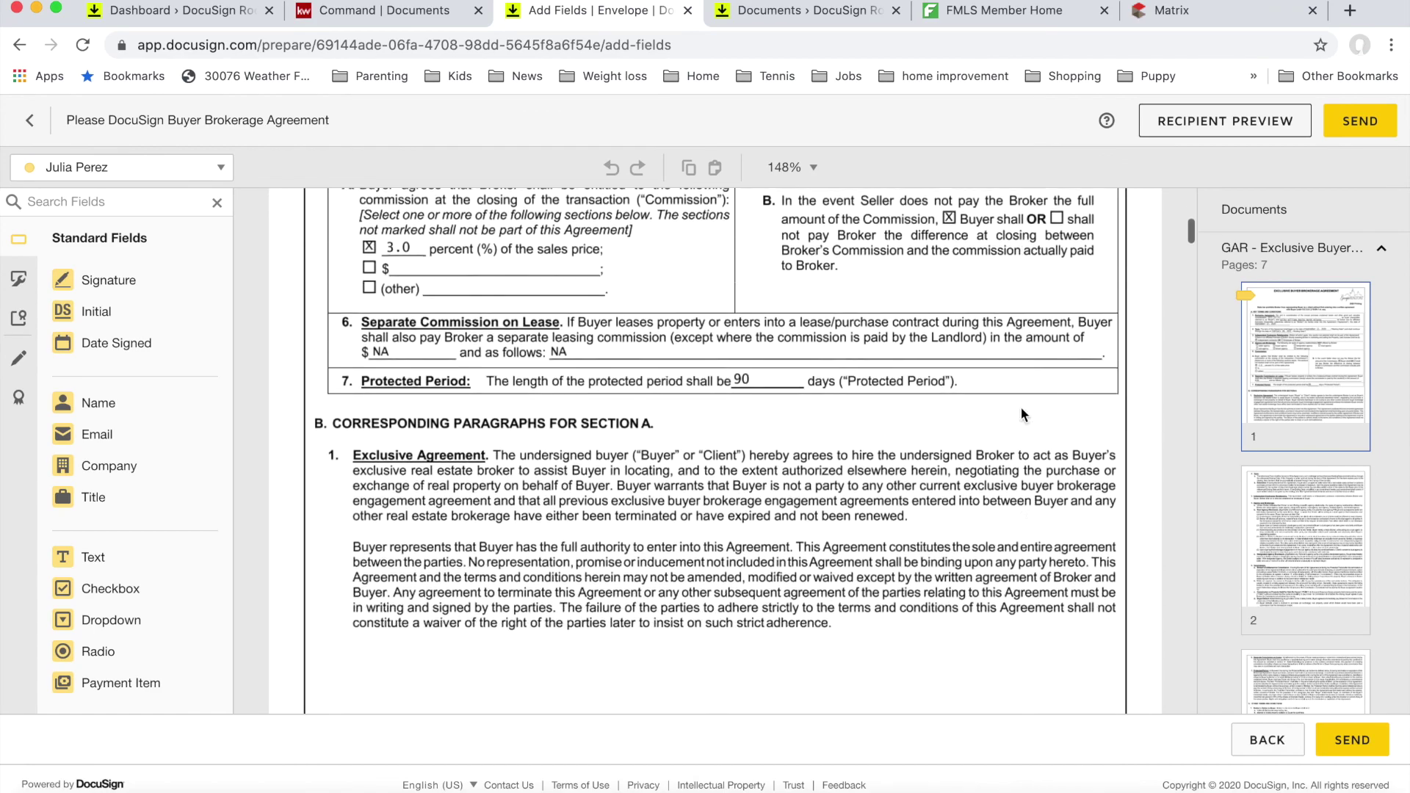
pyautogui.scroll(-10, 1021, 413)
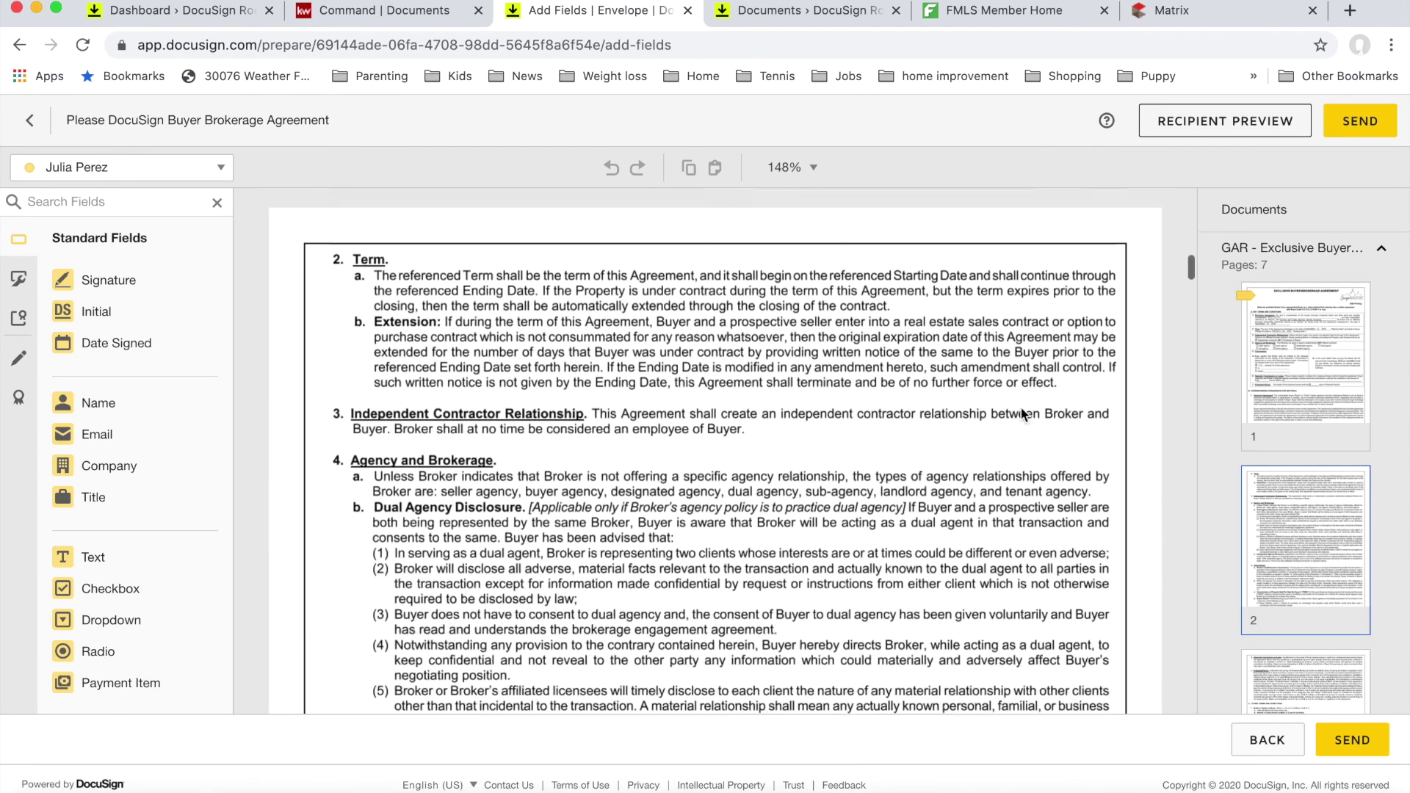
pyautogui.scroll(10, 1022, 412)
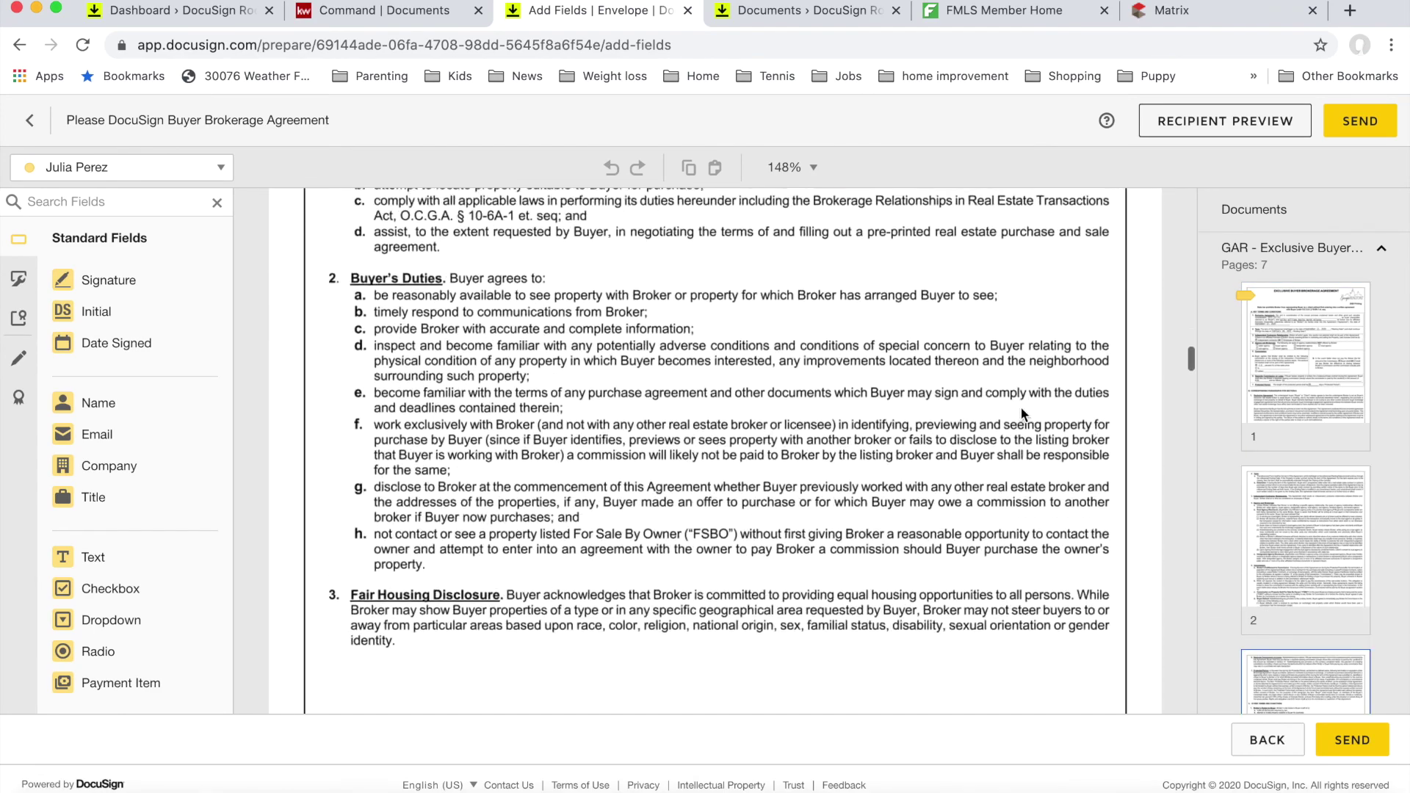
pyautogui.scroll(-10, 1022, 414)
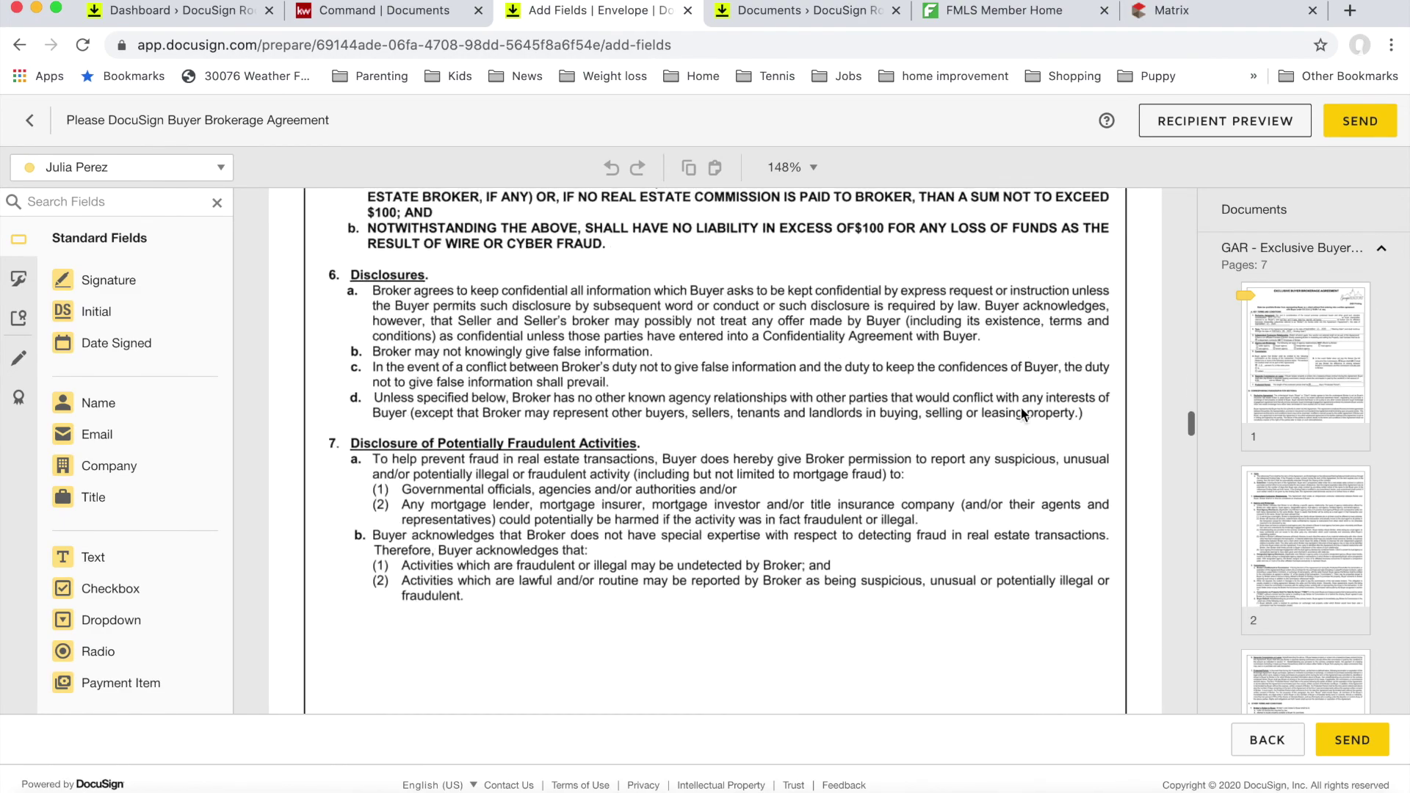
pyautogui.scroll(-15, 1021, 409)
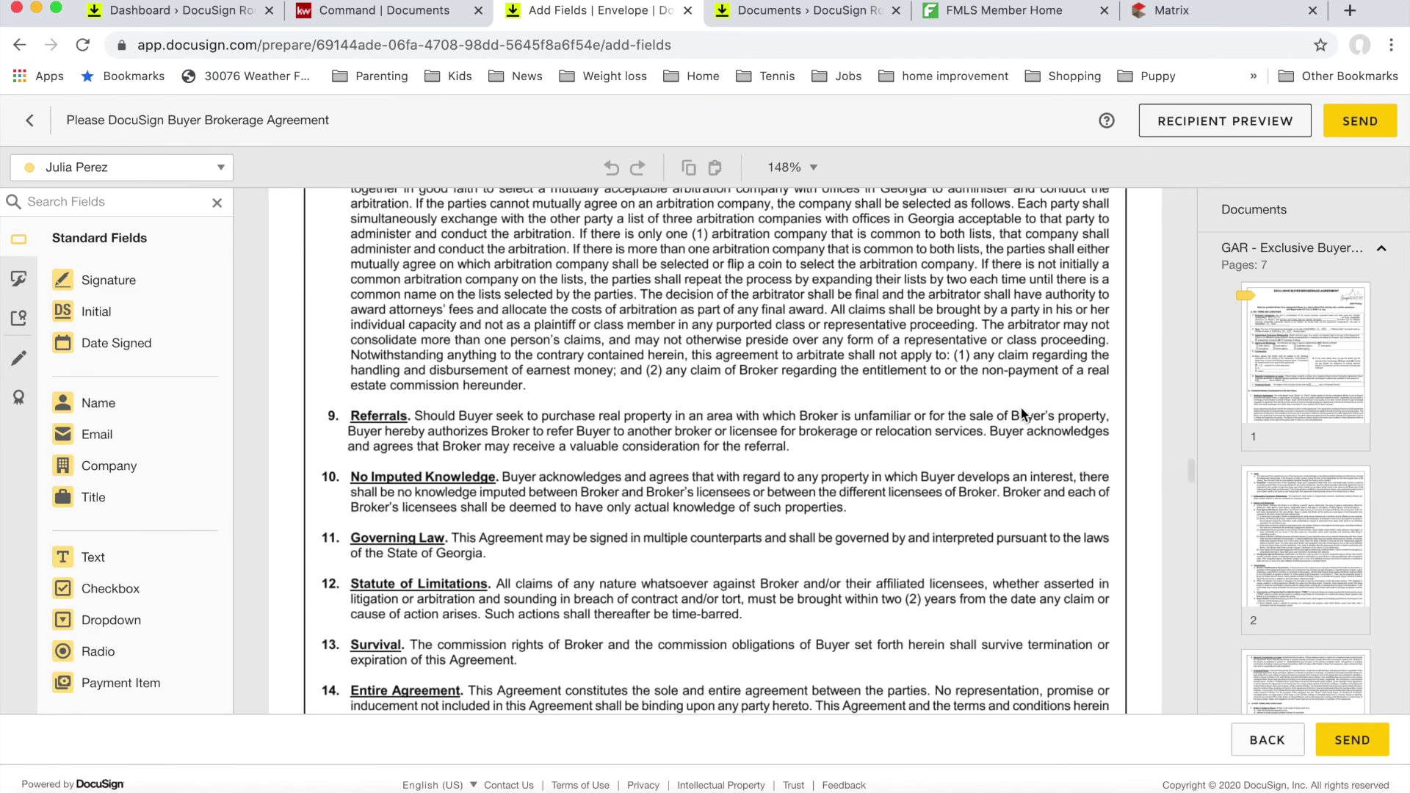
pyautogui.scroll(-10, 1022, 415)
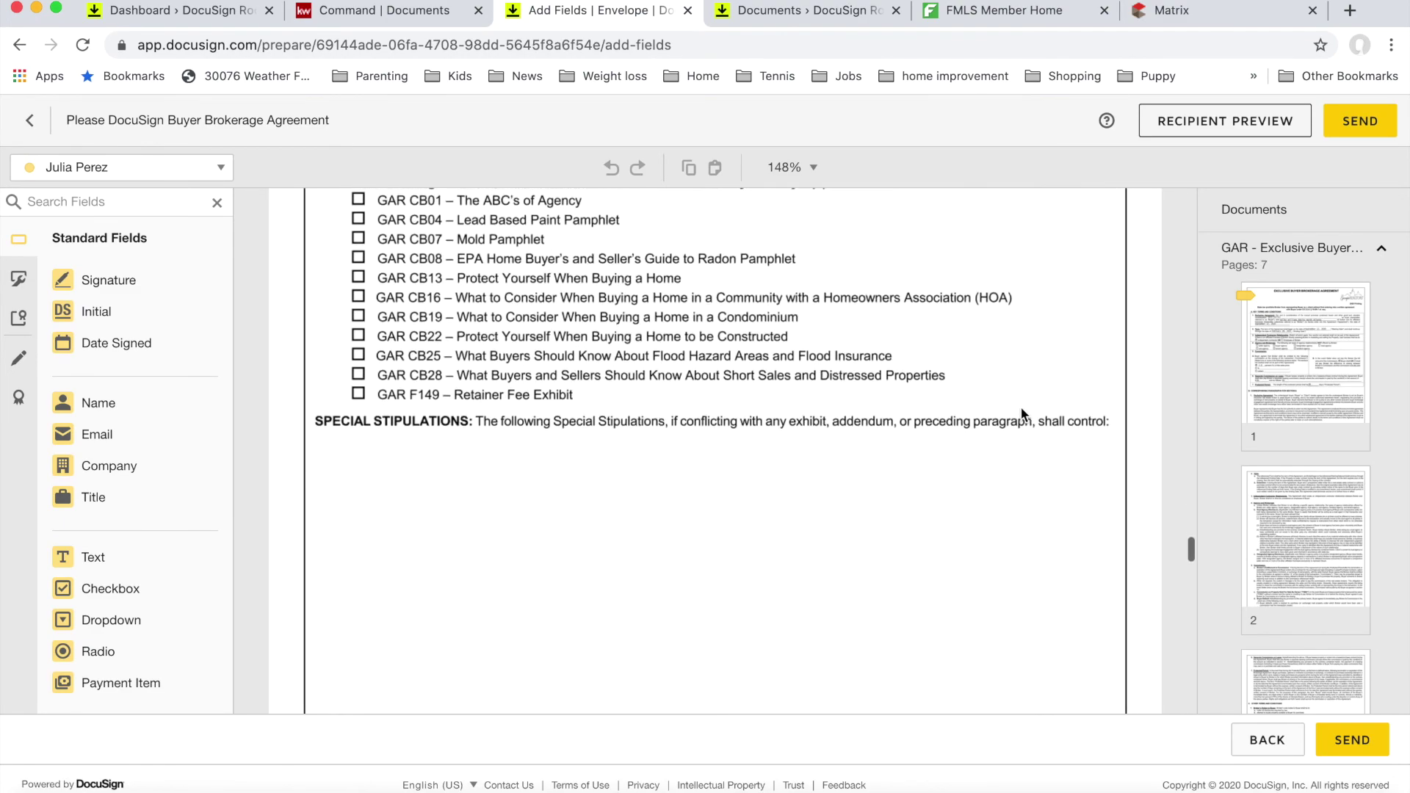
pyautogui.scroll(-7, 1021, 415)
pyautogui.scroll(-5, 1021, 409)
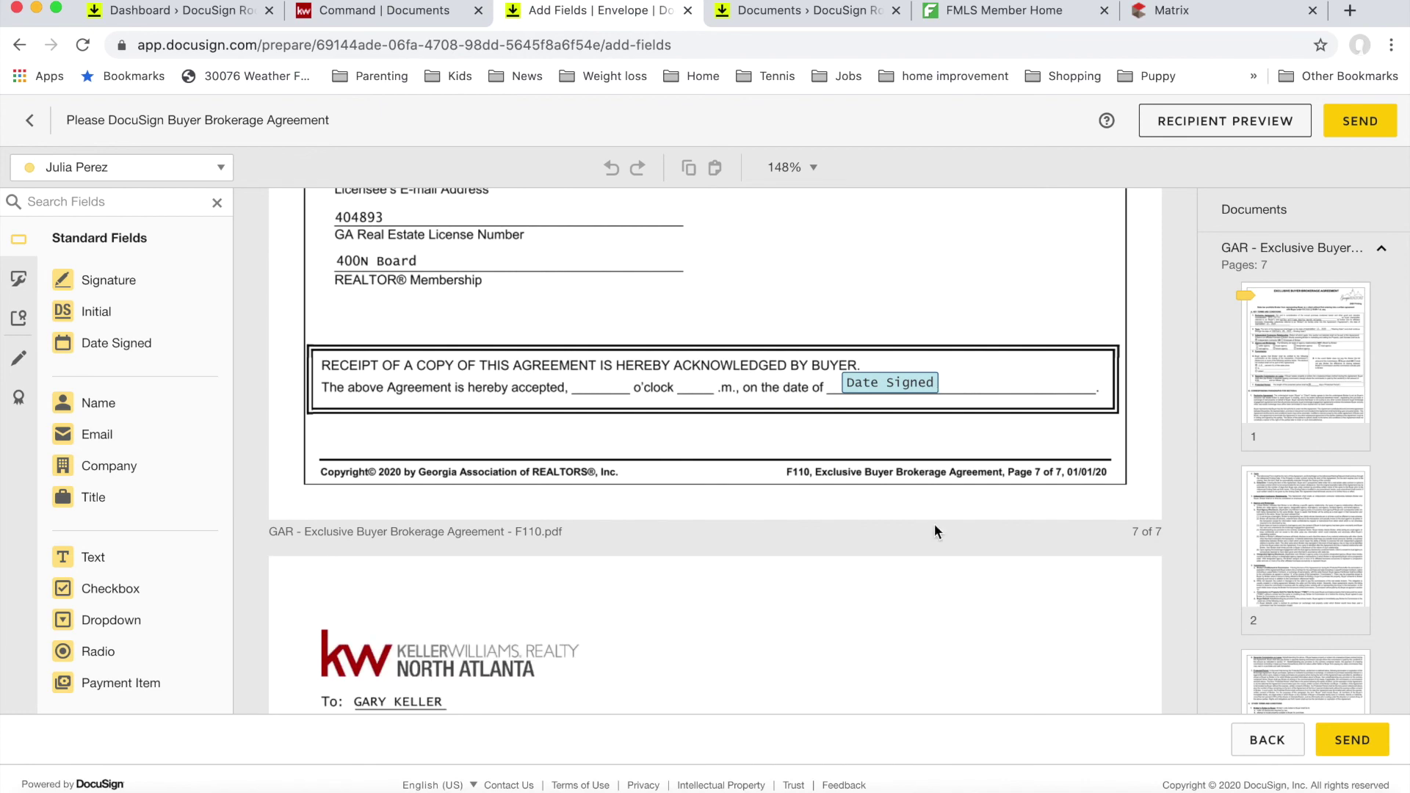
pyautogui.scroll(-10, 935, 526)
pyautogui.scroll(-1, 935, 525)
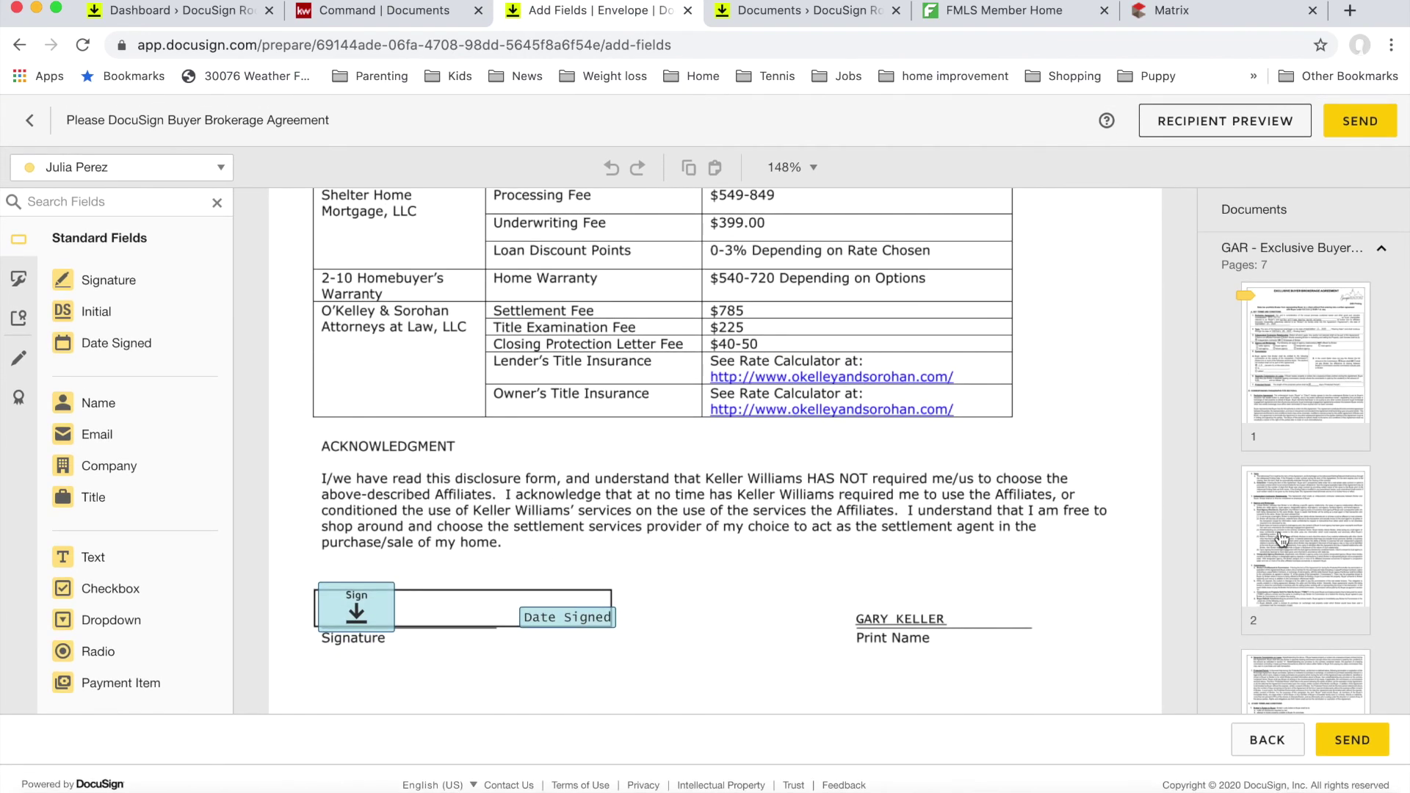
pyautogui.click(1359, 733)
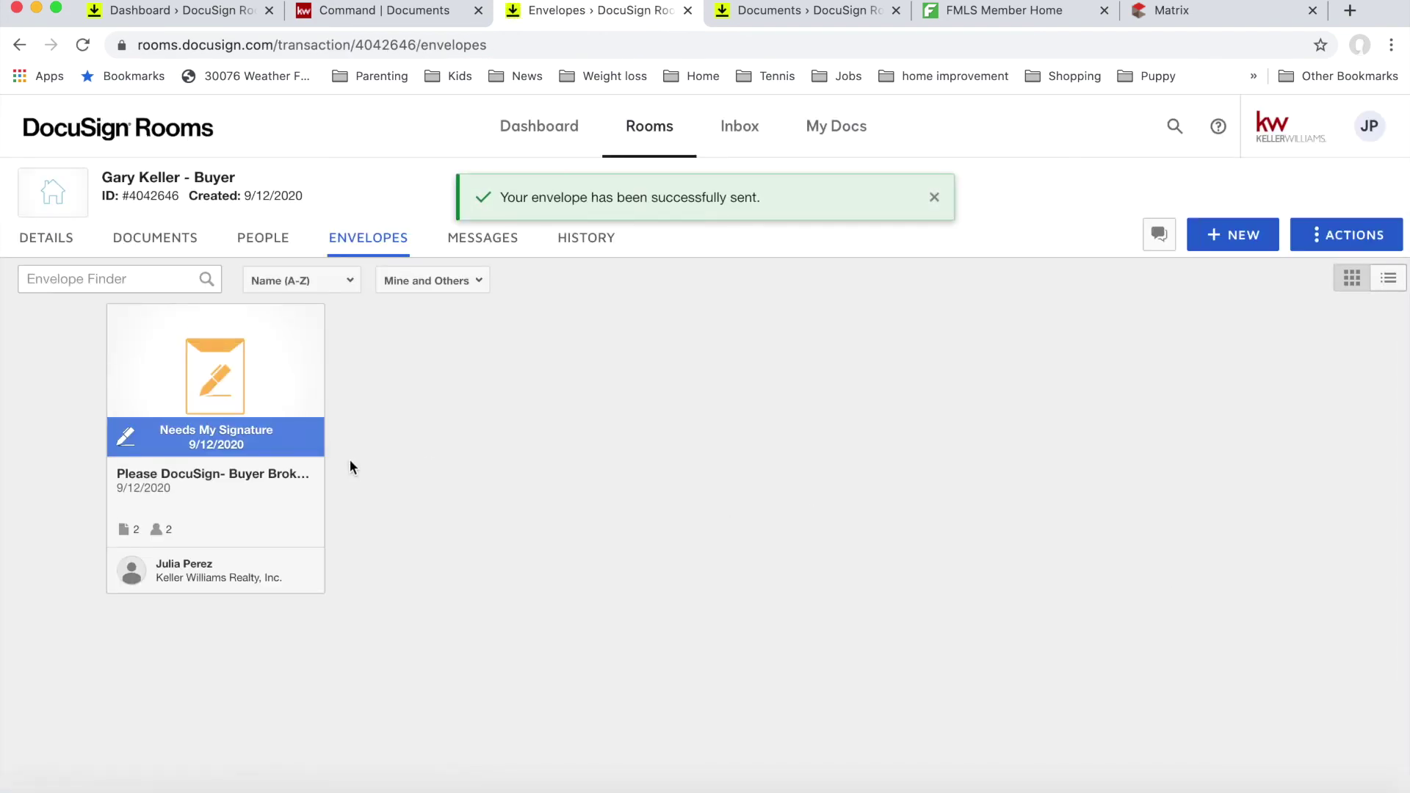
# Step: Open the Needs My Signature envelope, start signing, and allow location access
pyautogui.click(211, 435)
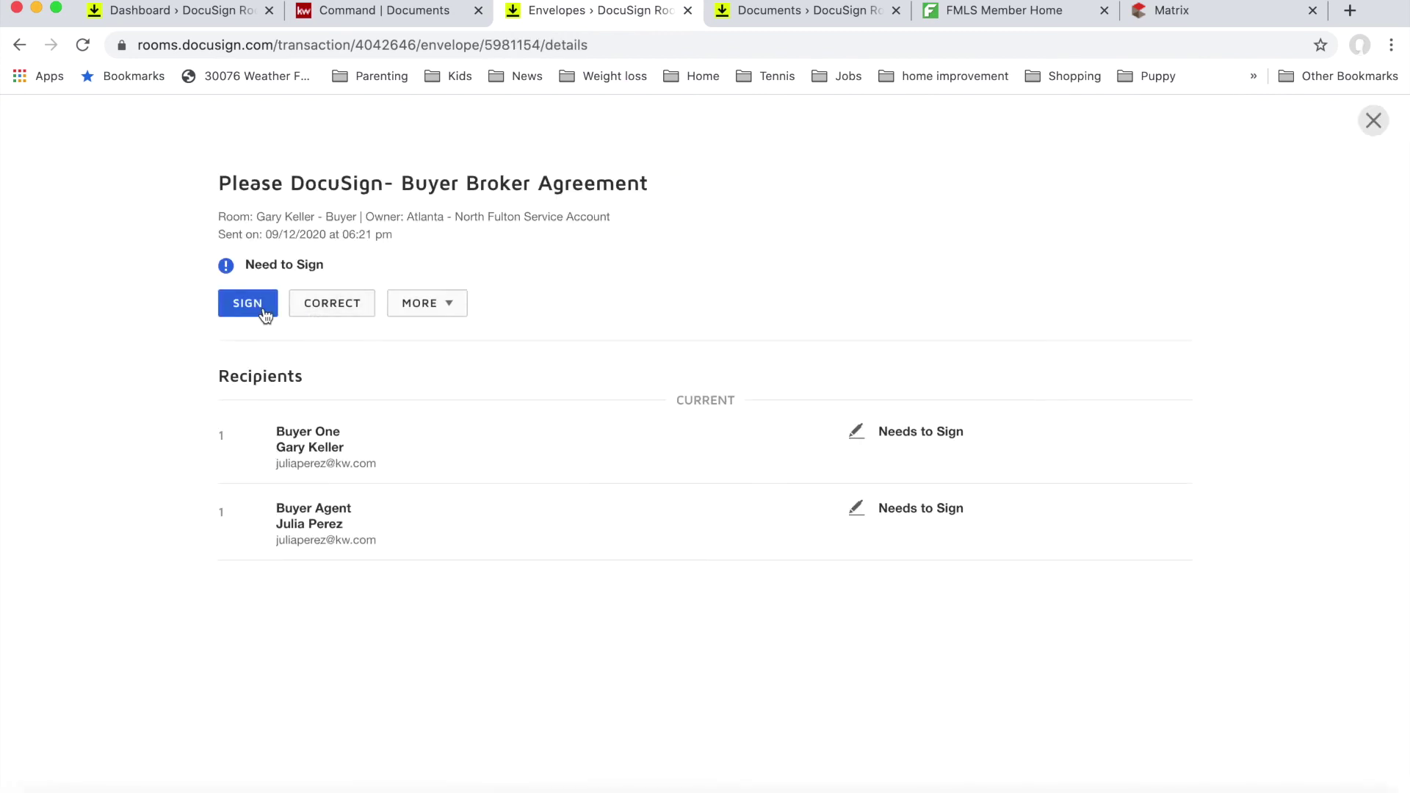
pyautogui.click(269, 311)
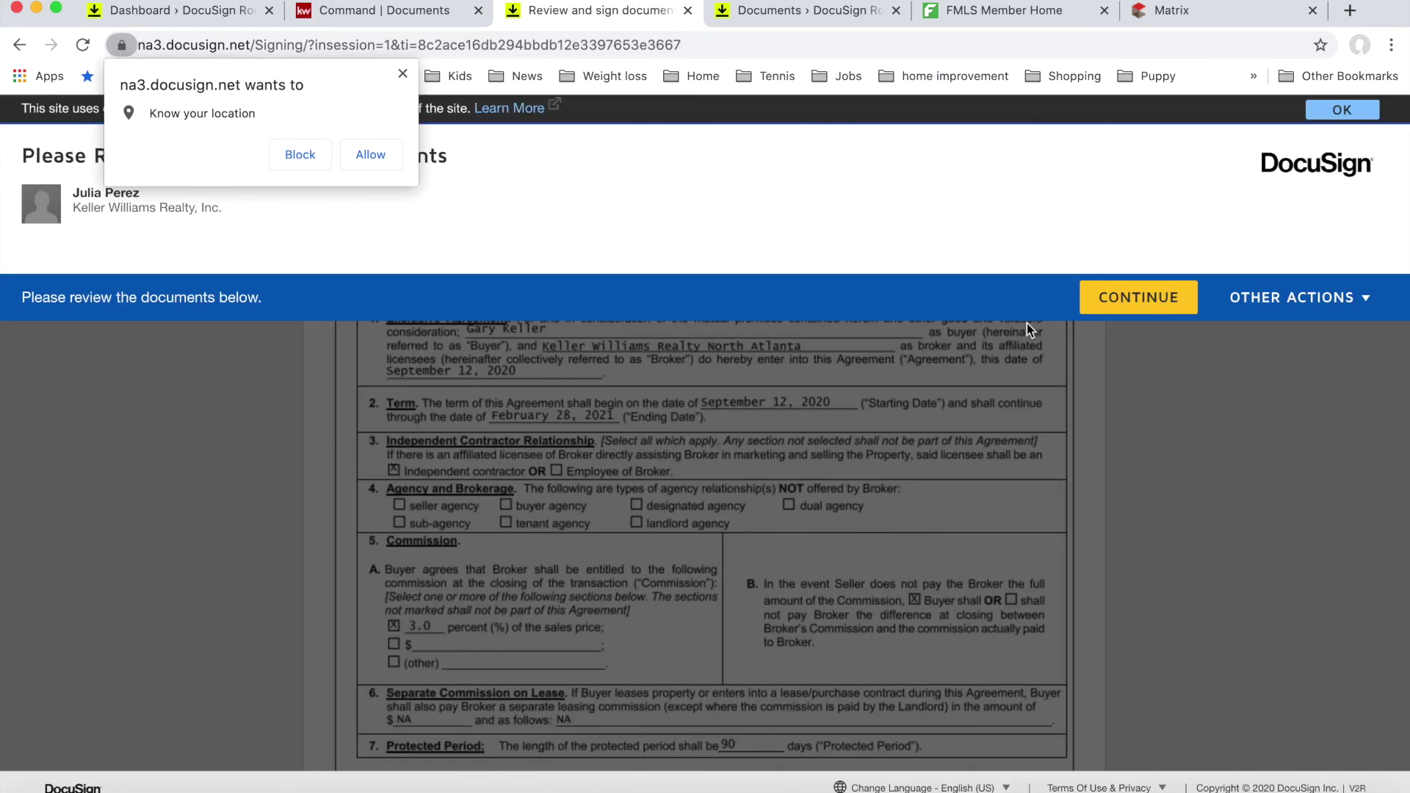
pyautogui.click(370, 154)
# Step: Adopt and apply the agent's signature on the Sign Here field, then finish signing
pyautogui.click(1108, 309)
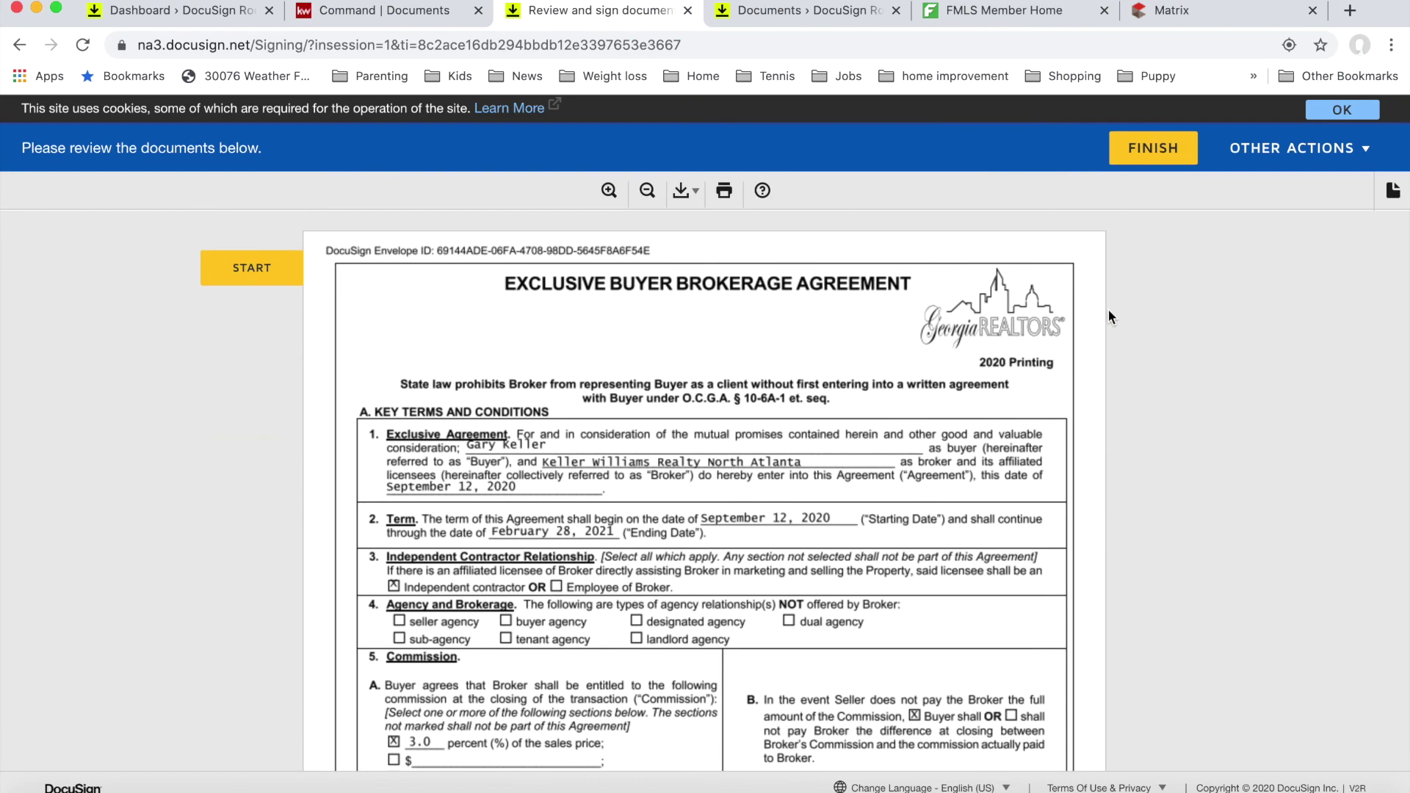
pyautogui.click(277, 277)
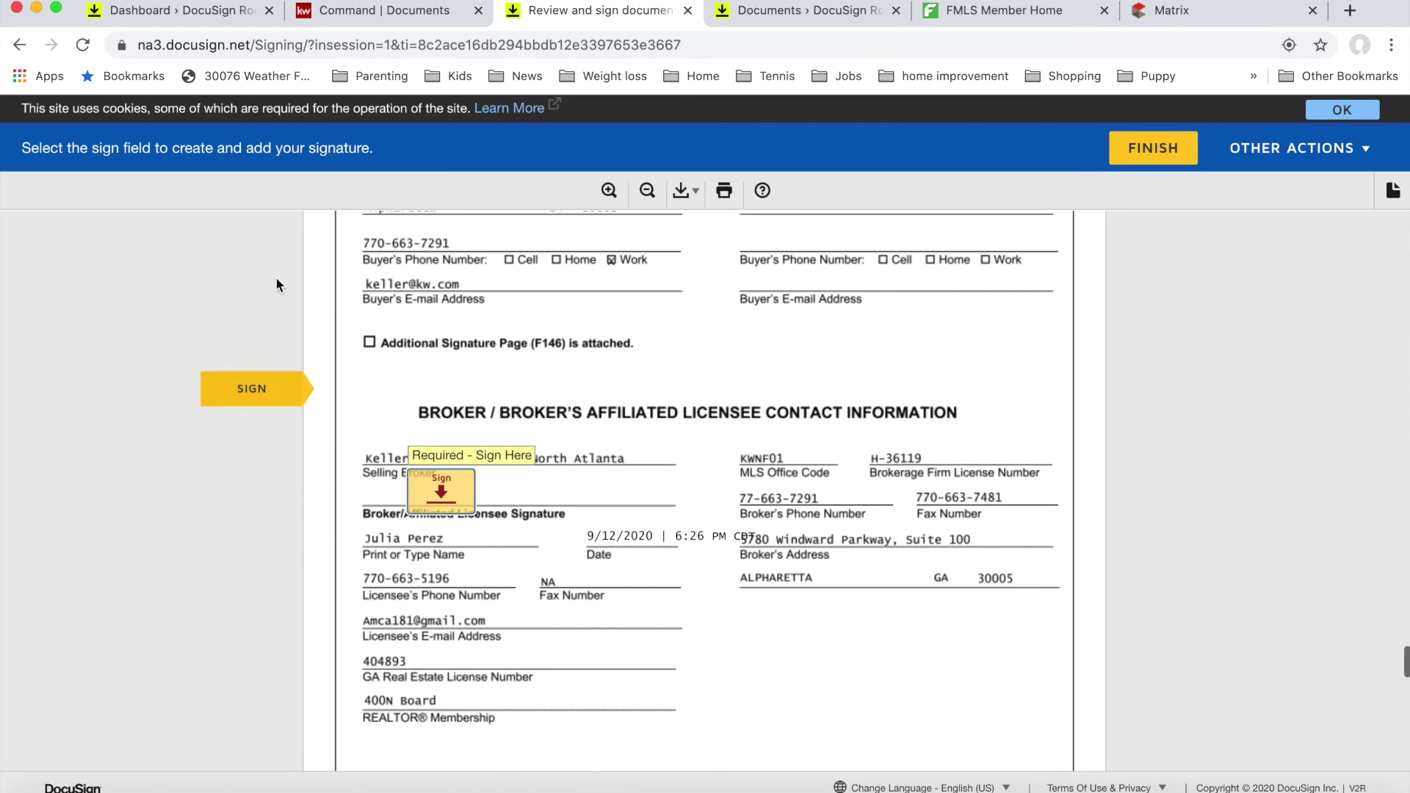
pyautogui.click(453, 483)
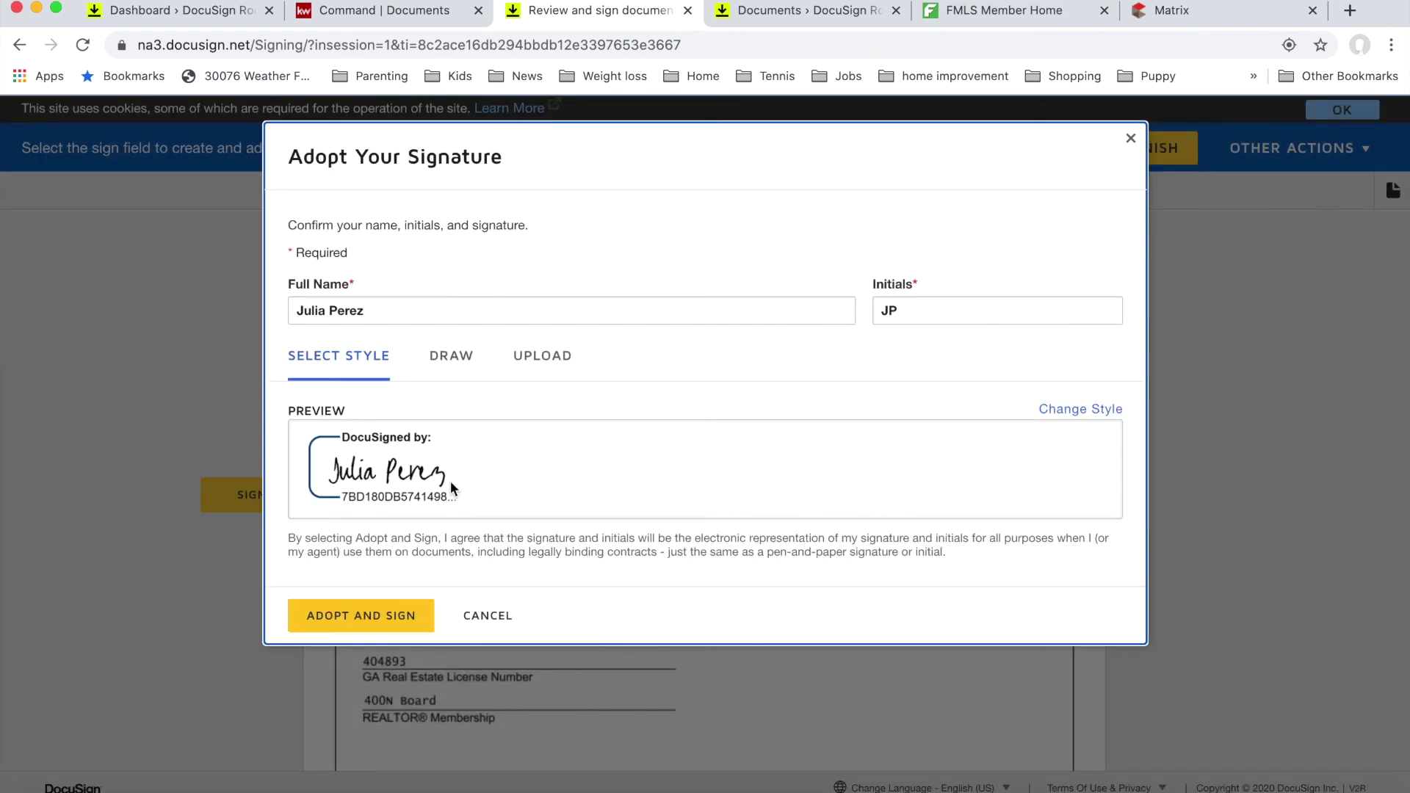
pyautogui.click(358, 621)
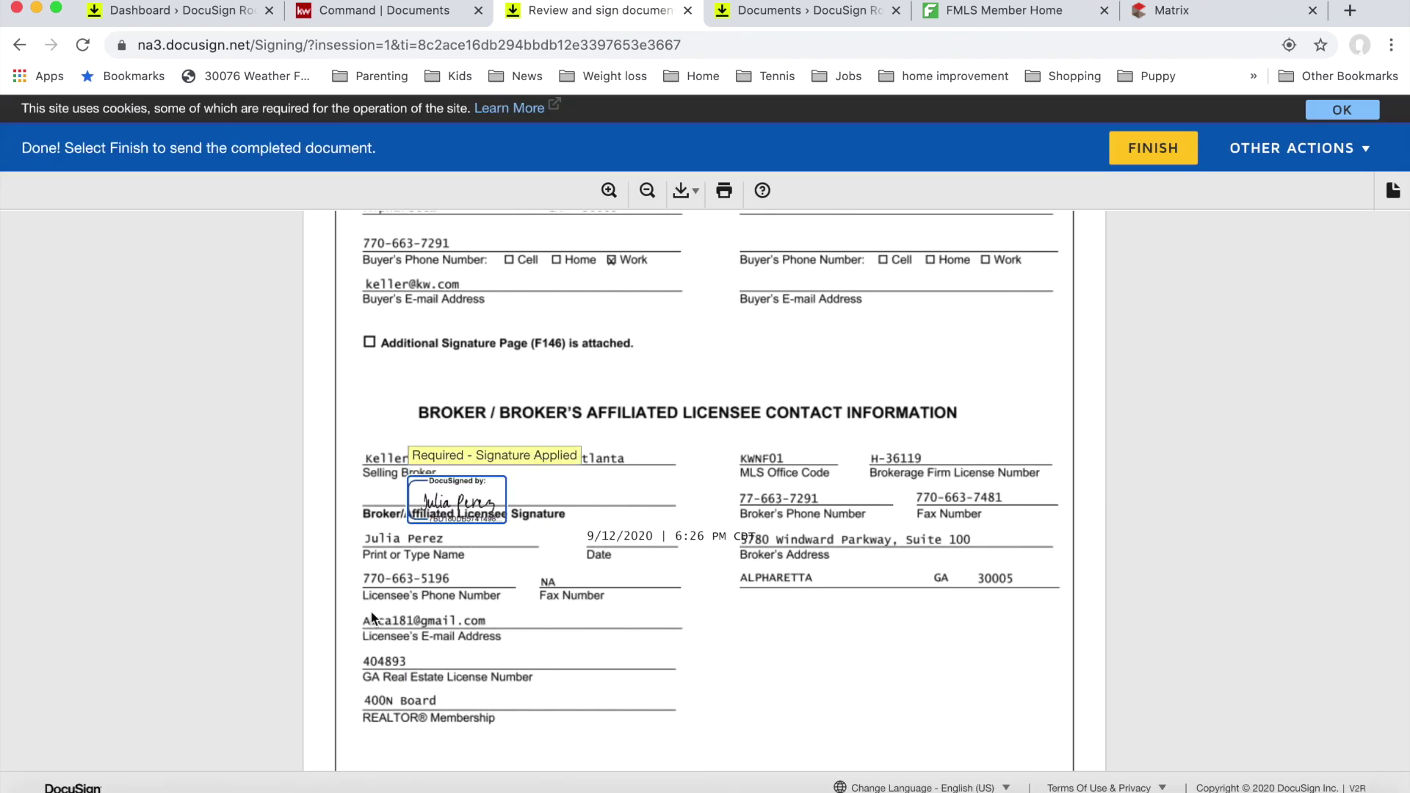
pyautogui.click(477, 486)
pyautogui.click(615, 491)
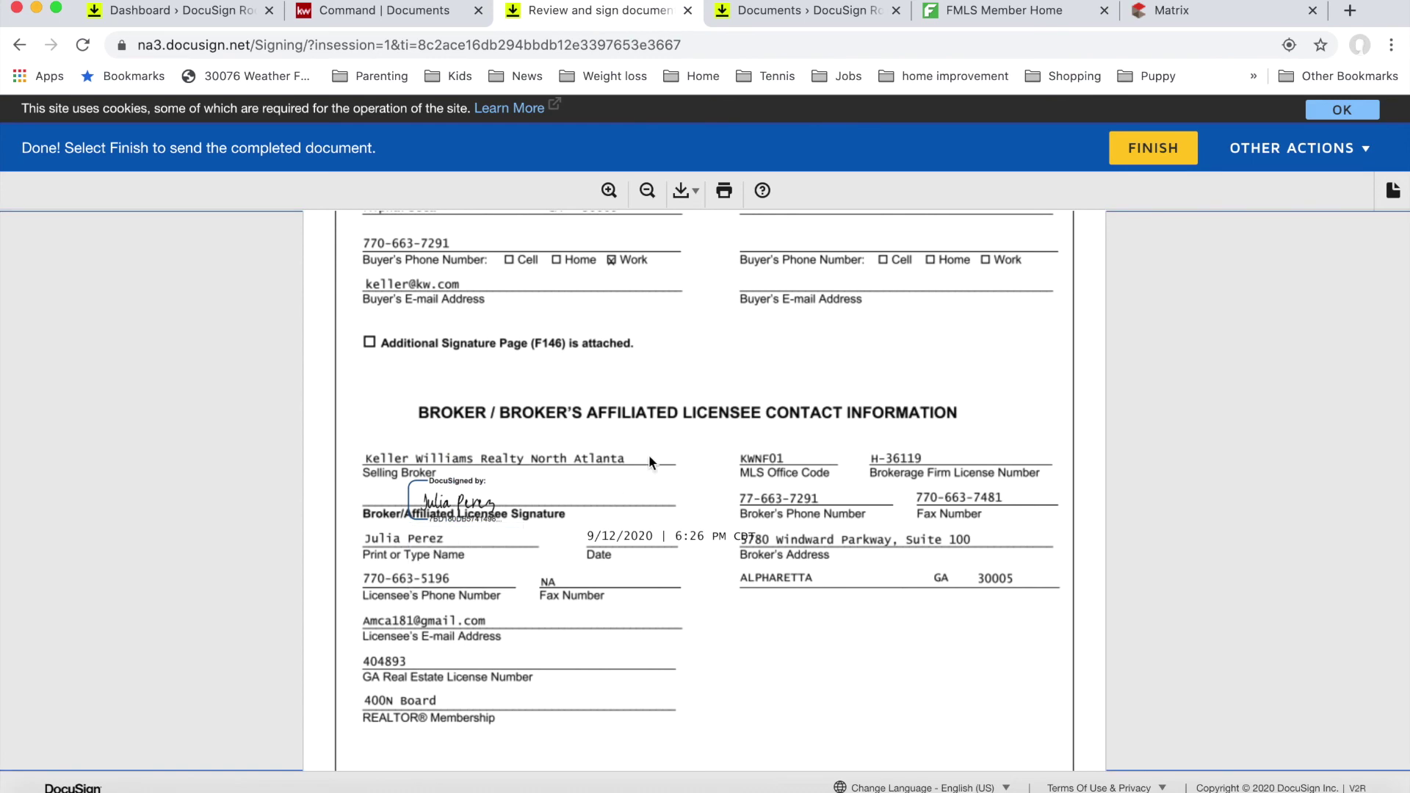
pyautogui.scroll(-15, 844, 372)
pyautogui.scroll(-10, 846, 379)
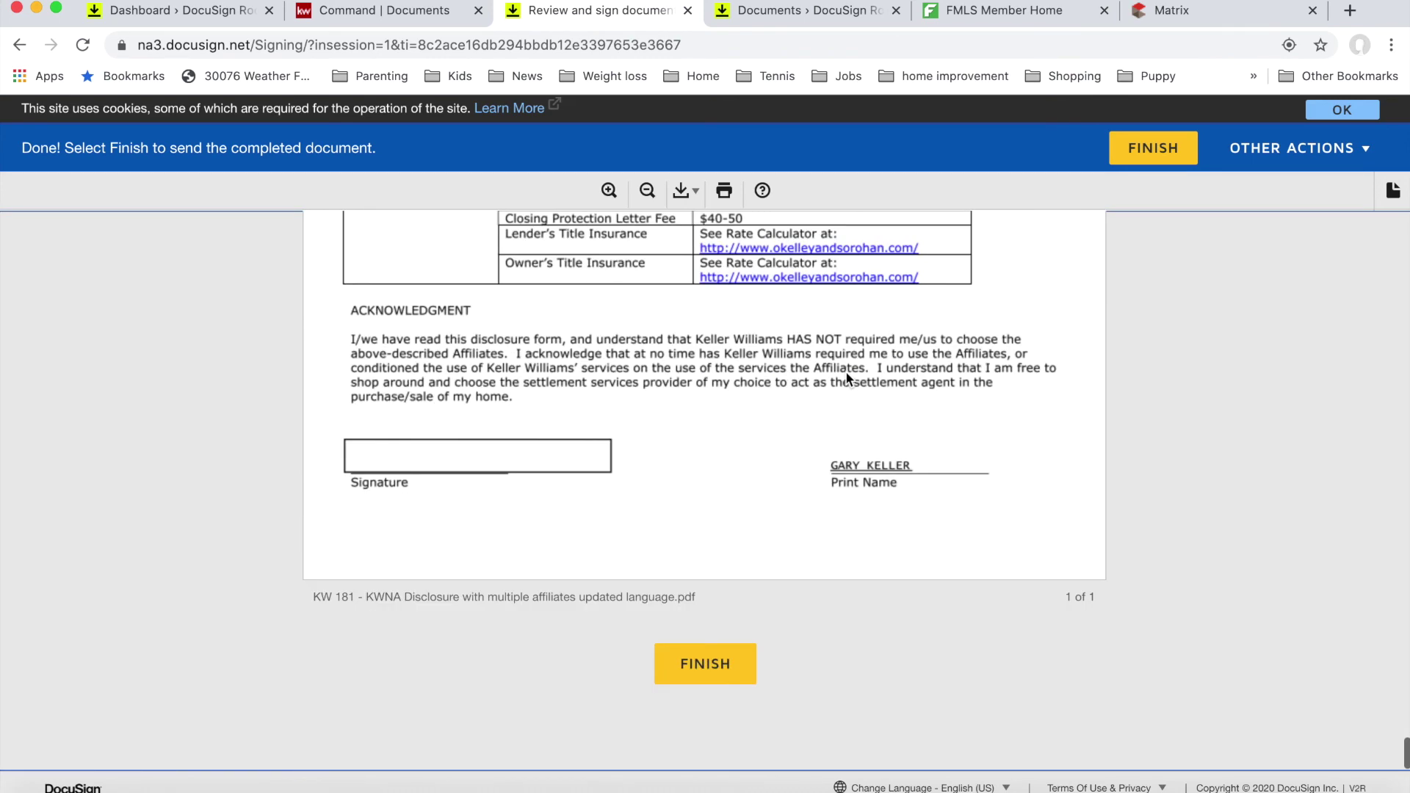
pyautogui.click(704, 664)
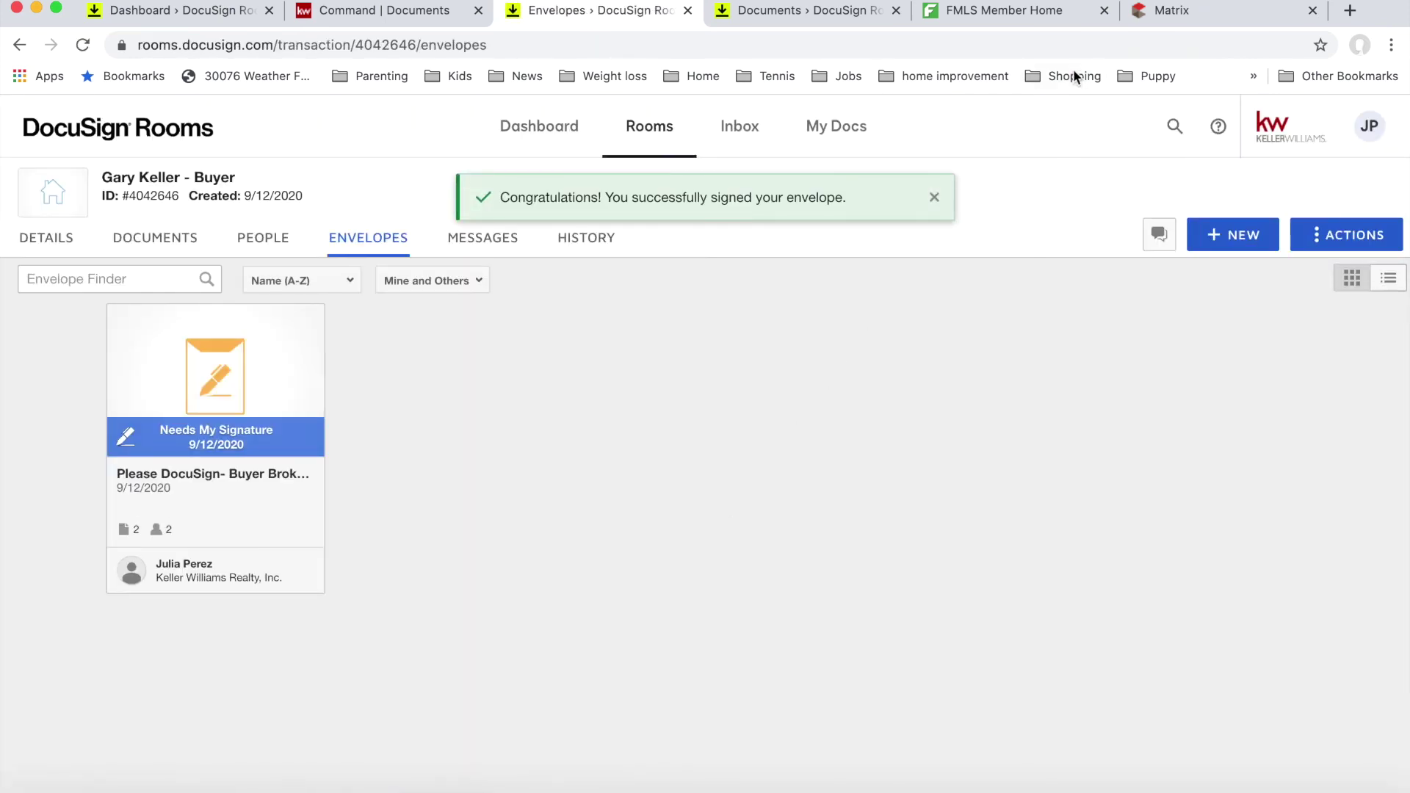
# Step: Open Gmail in a new browser tab via a Google search
pyautogui.click(1349, 10)
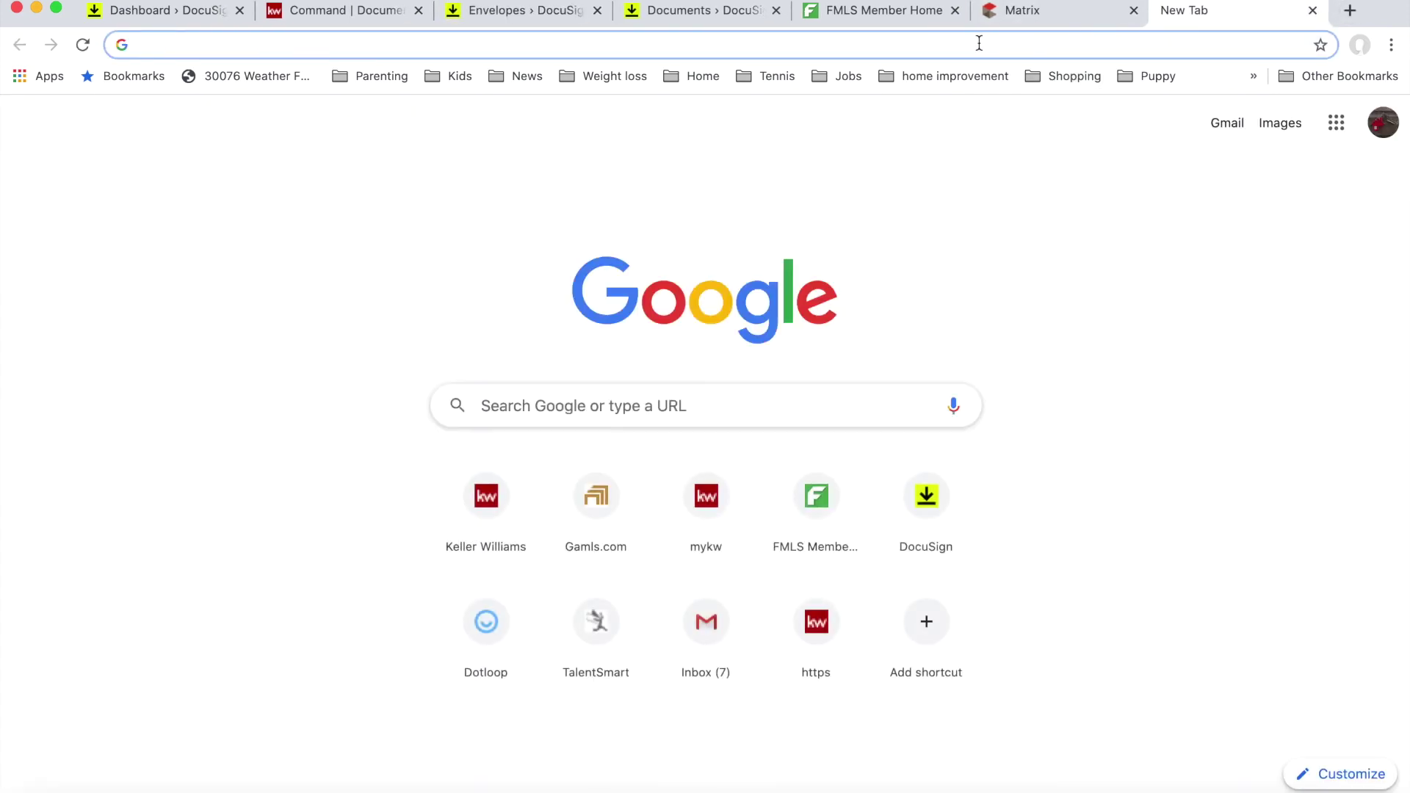
pyautogui.write('mail.com')
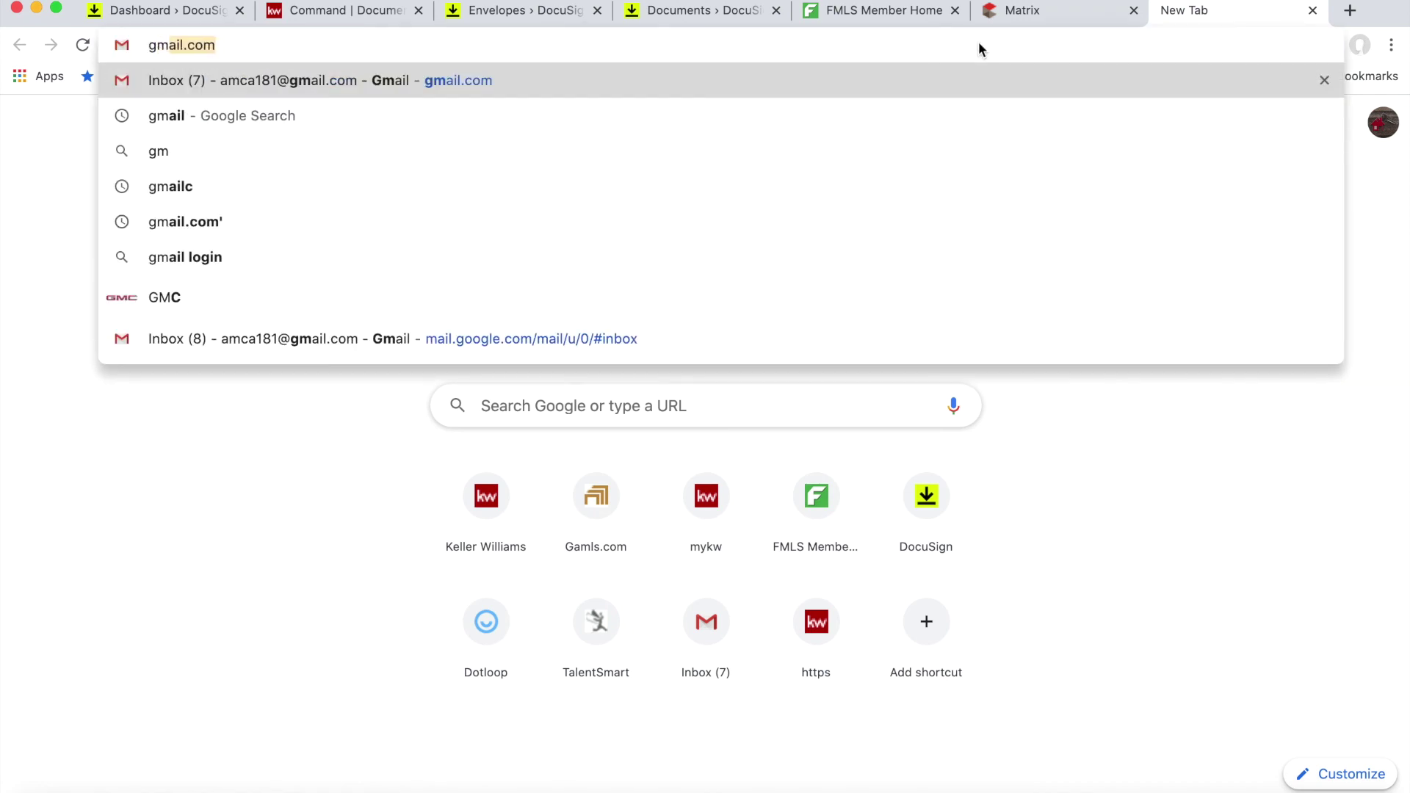
pyautogui.click(632, 116)
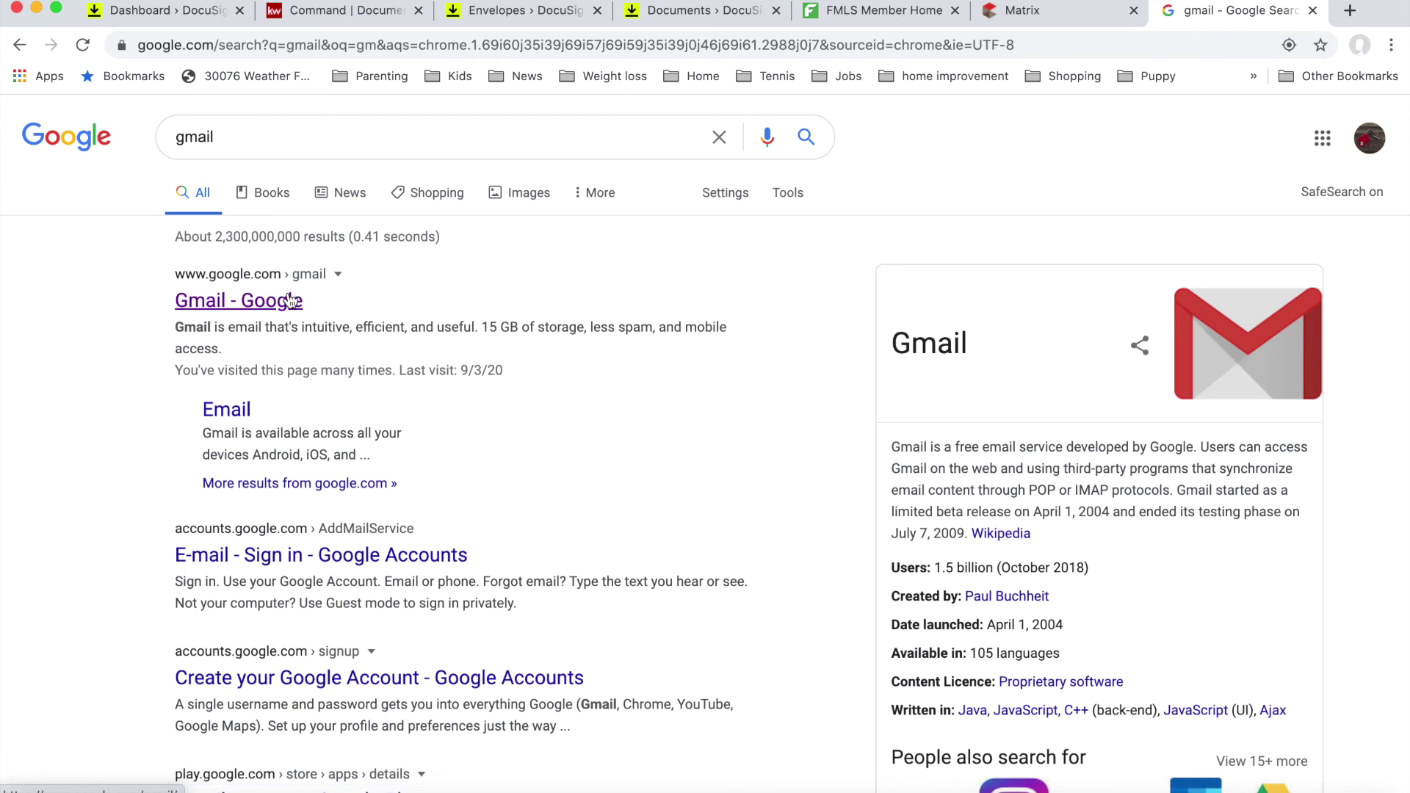
pyautogui.click(290, 301)
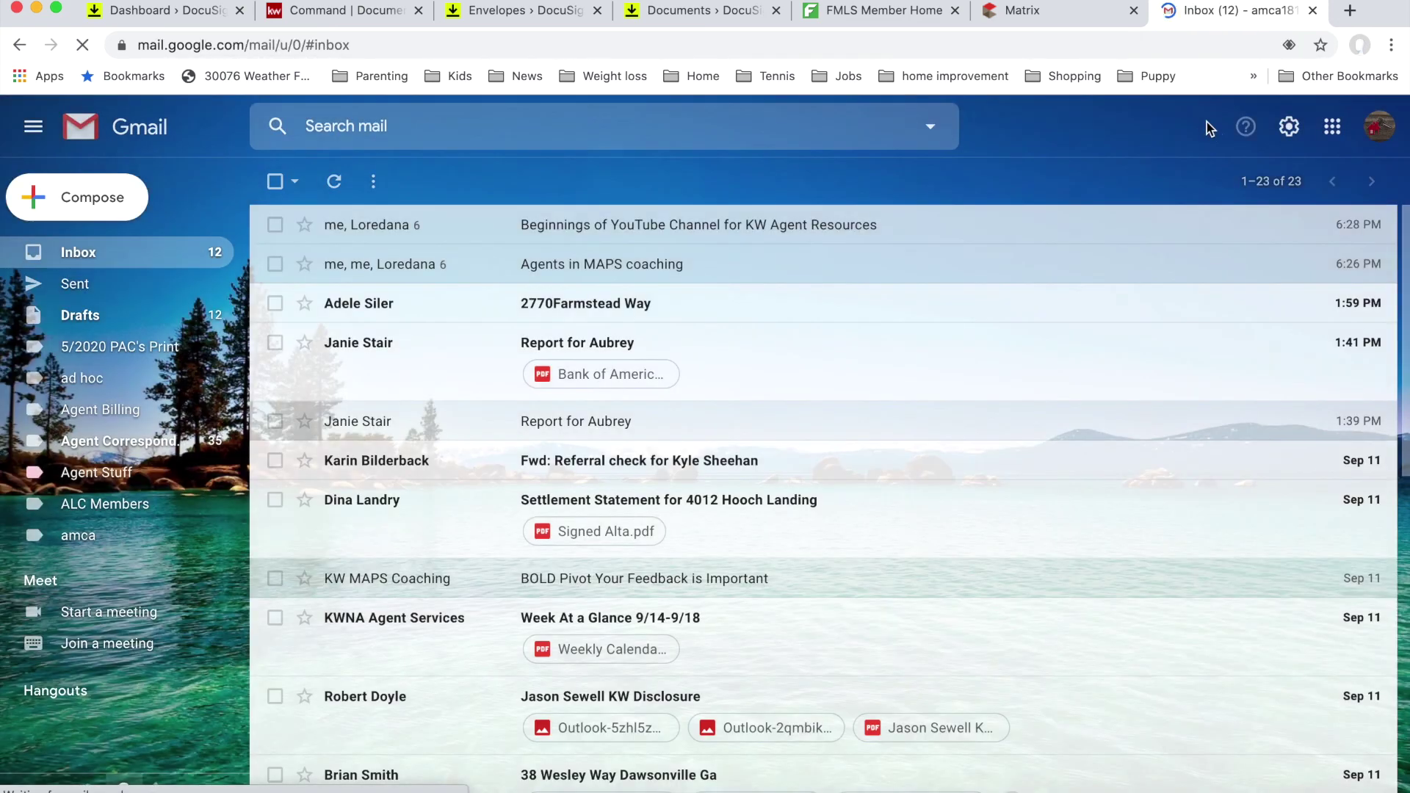
# Step: In the second account, open the 'Please DocuSign Buyer Brokerage Agreement' email and review the documents
pyautogui.click(1379, 126)
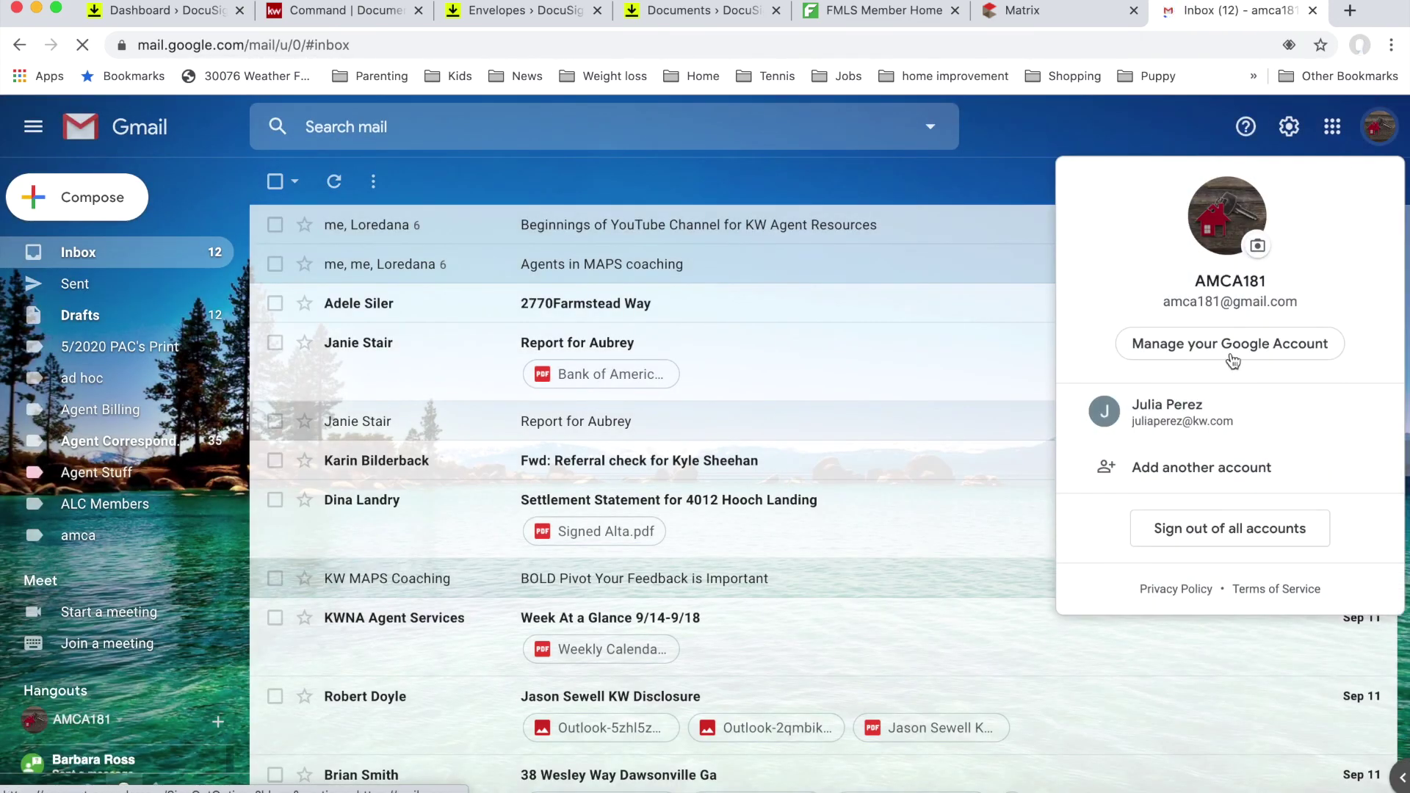
pyautogui.click(1212, 422)
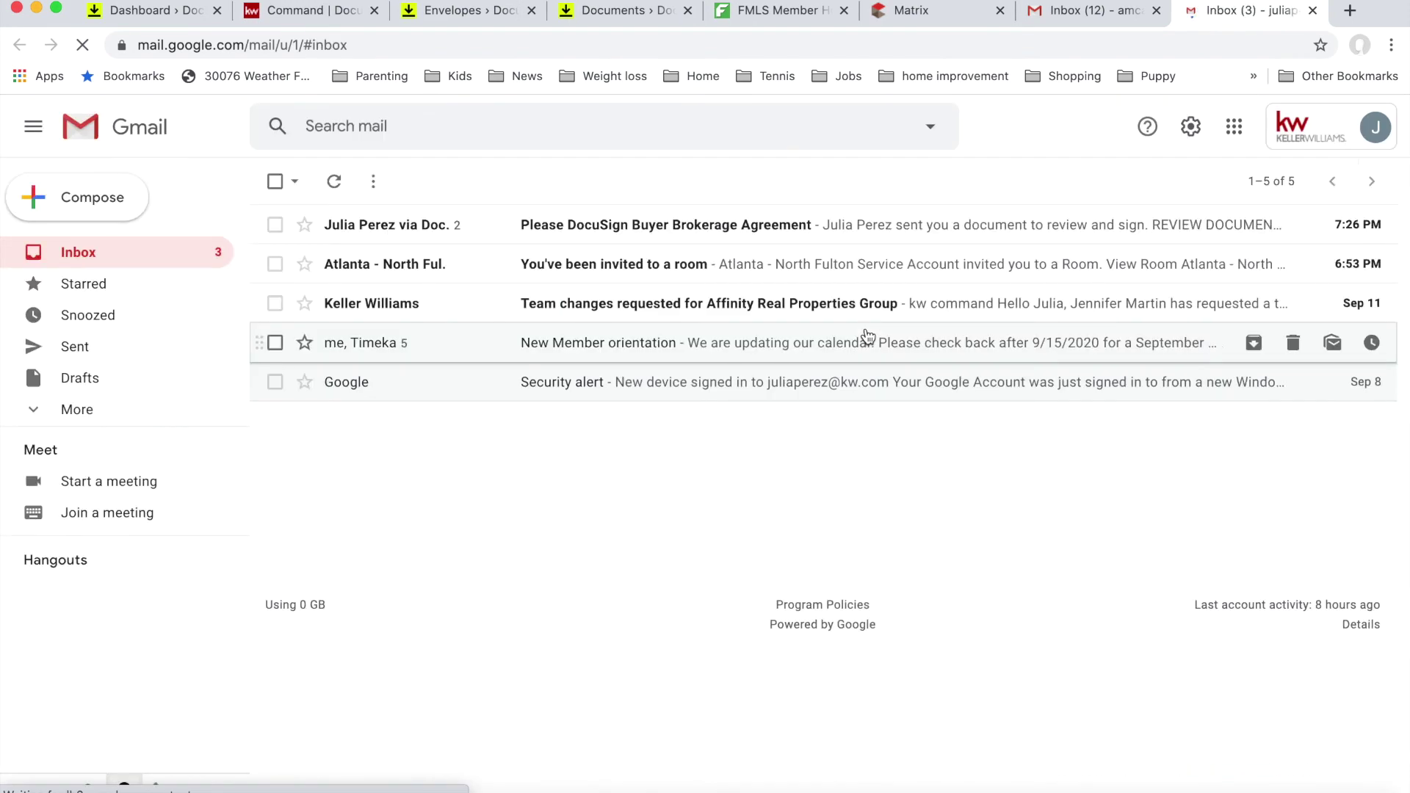
pyautogui.click(639, 238)
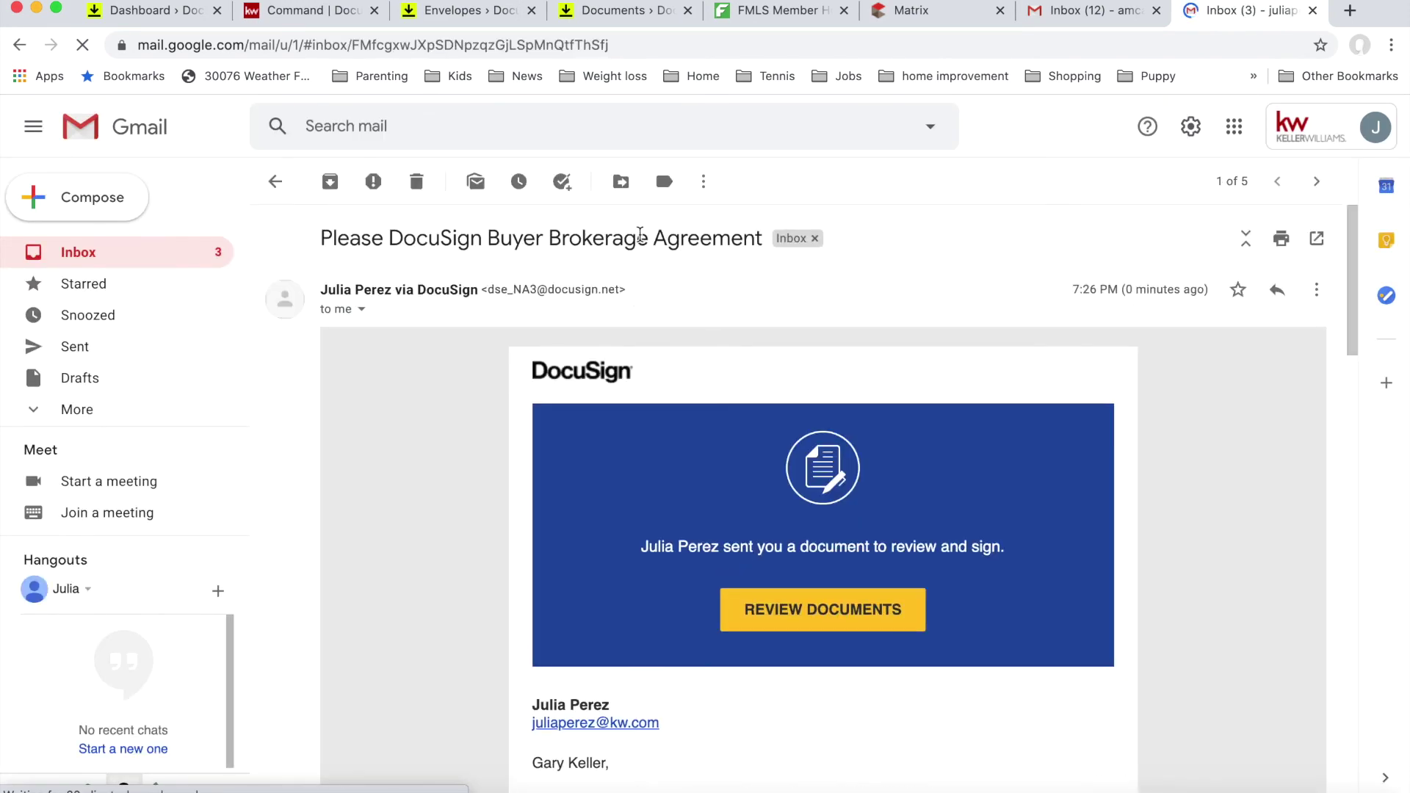
pyautogui.scroll(-2, 664, 529)
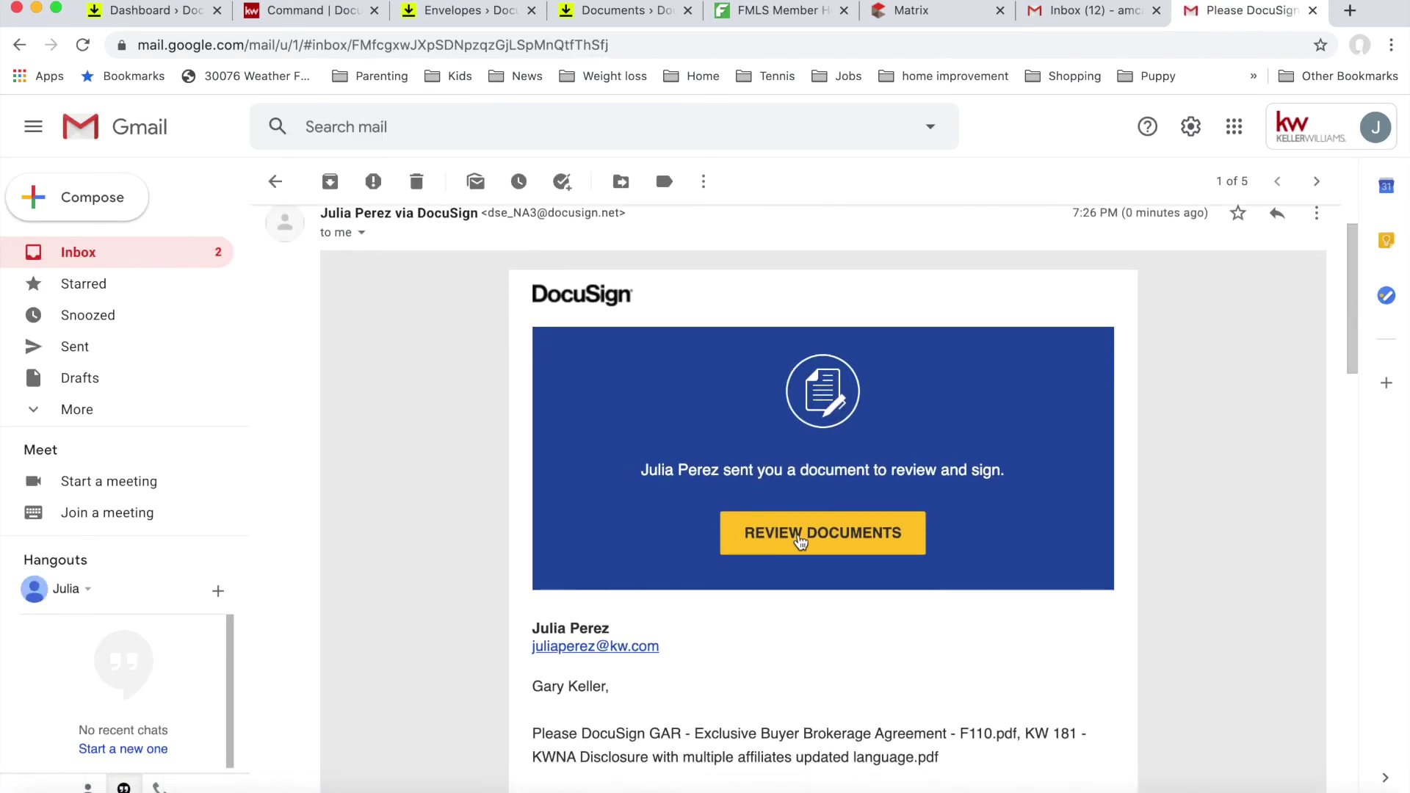
pyautogui.click(799, 540)
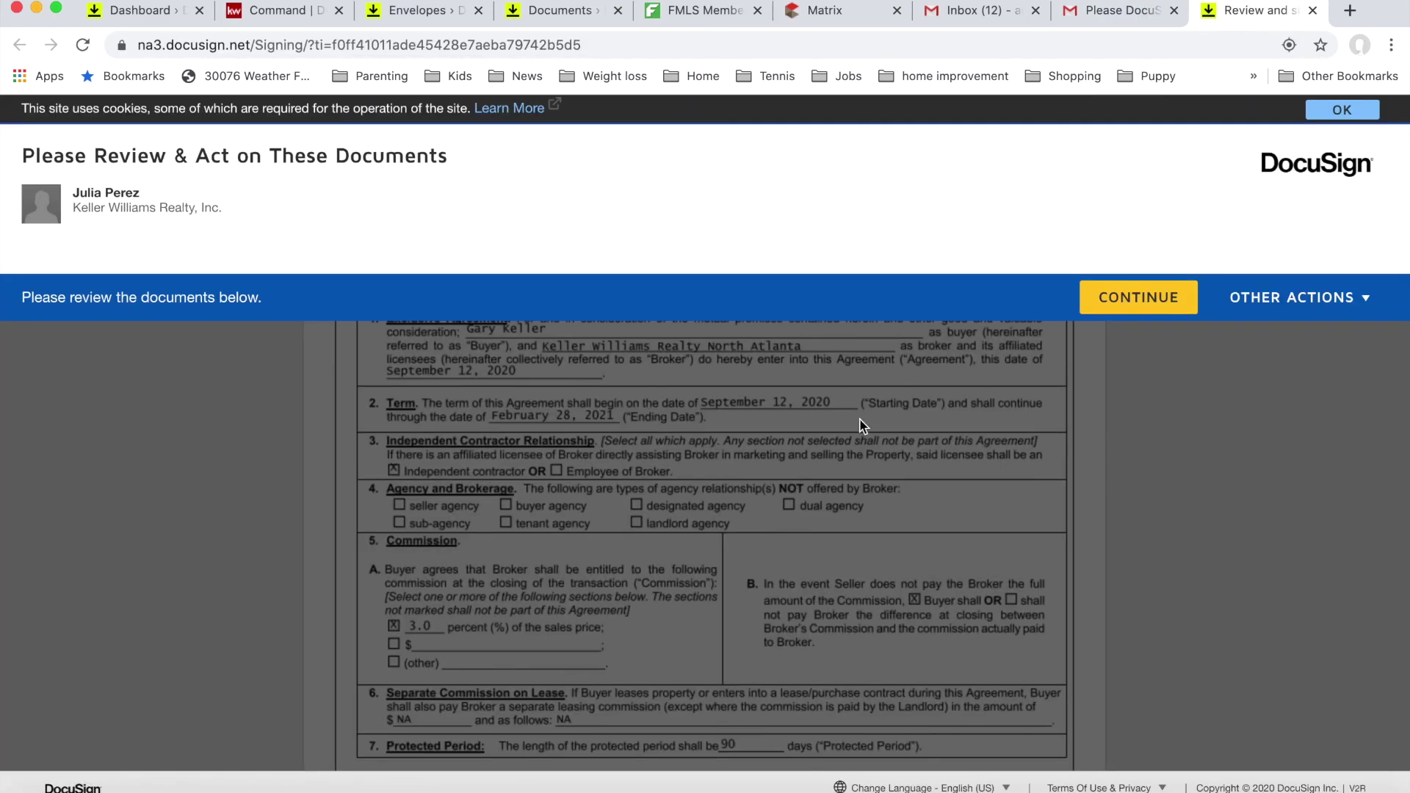
# Step: Sign the exclusive buyer brokerage agreement's signature field with the saved signature and initials
pyautogui.click(1105, 298)
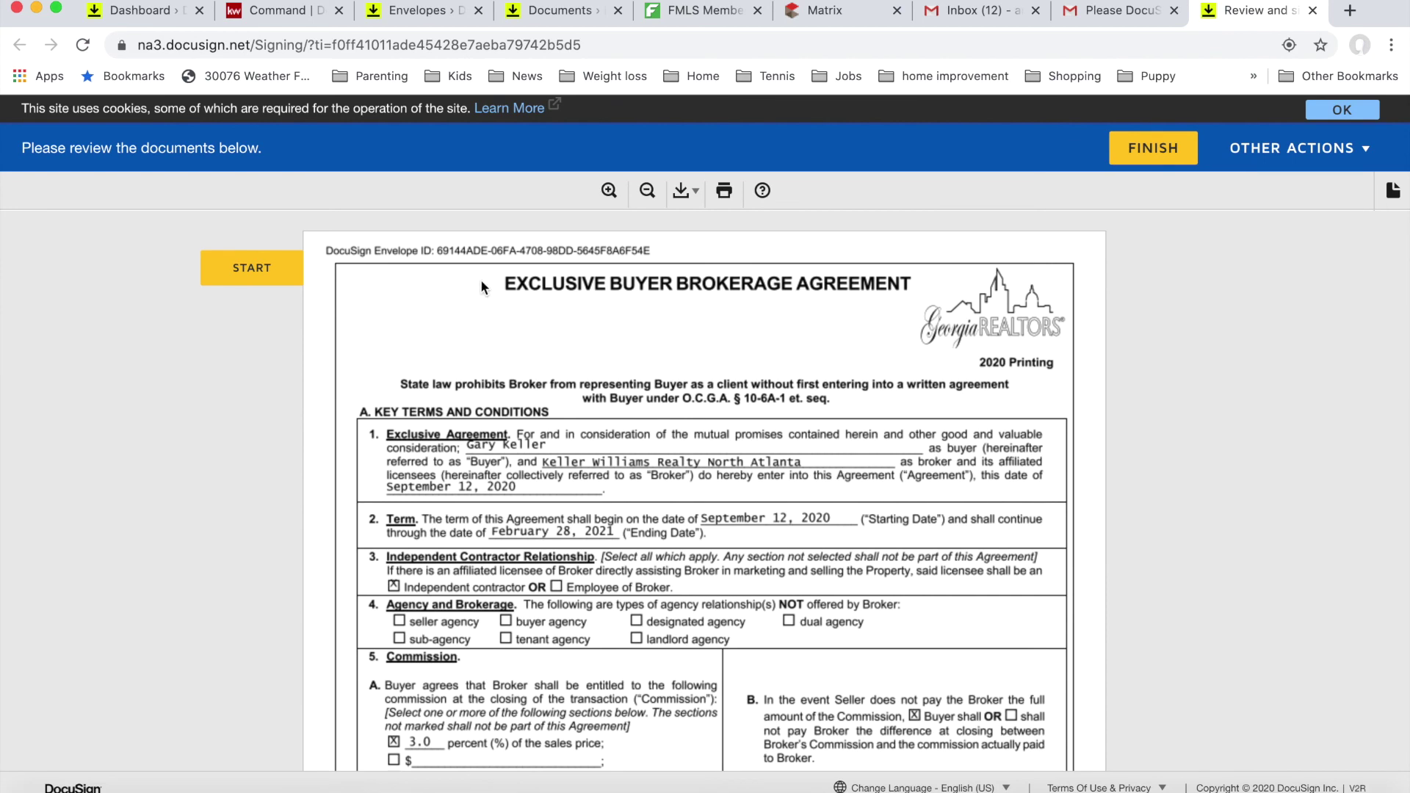
pyautogui.click(263, 272)
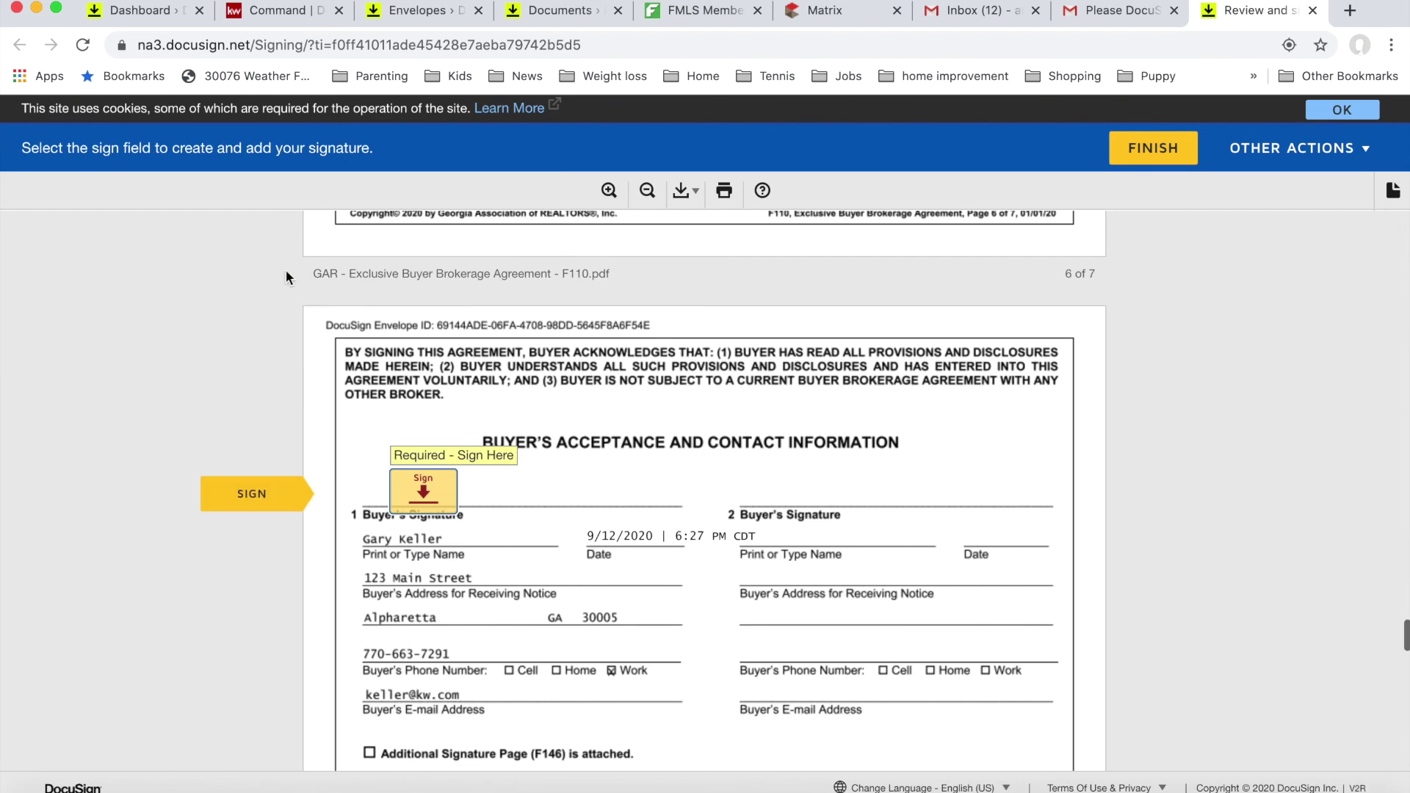
pyautogui.click(423, 490)
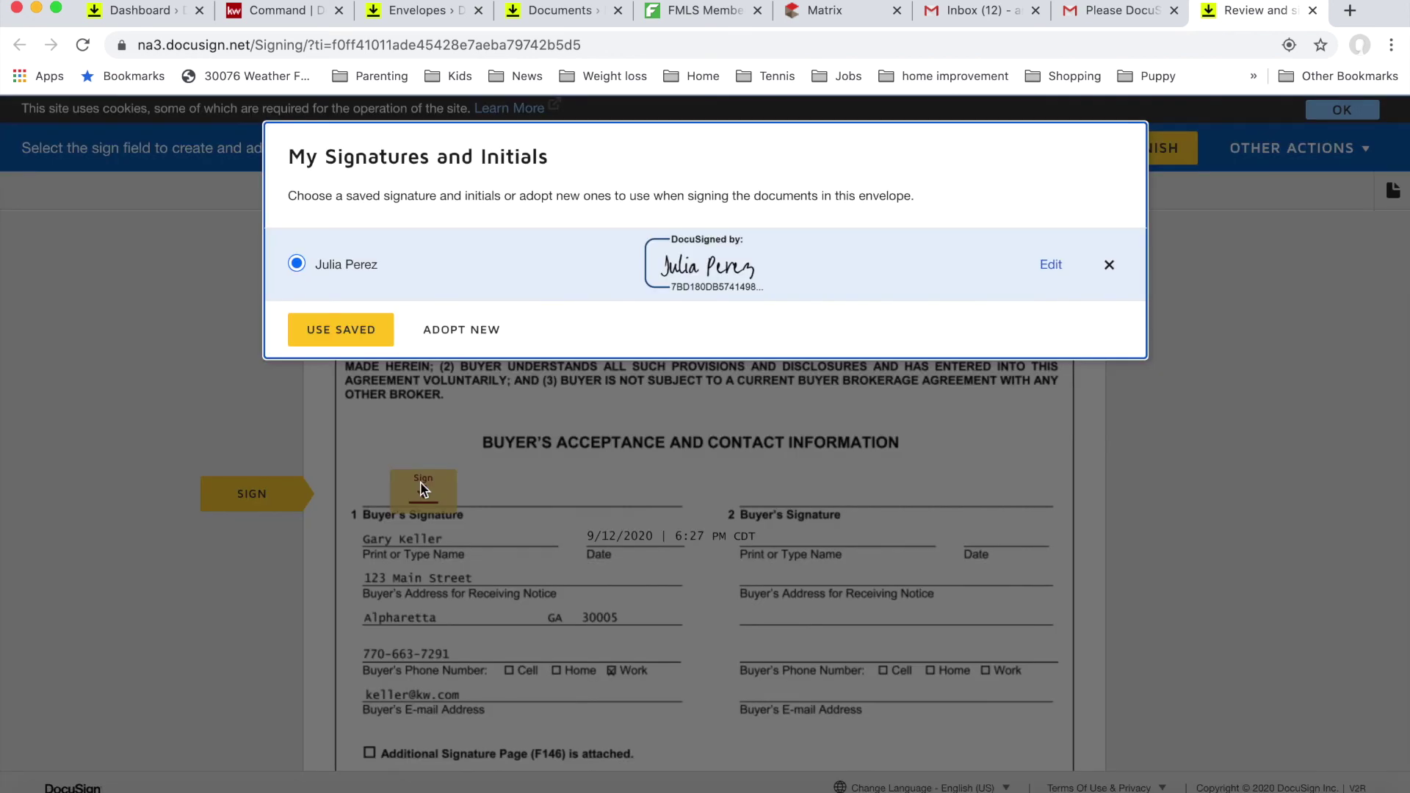
pyautogui.click(342, 330)
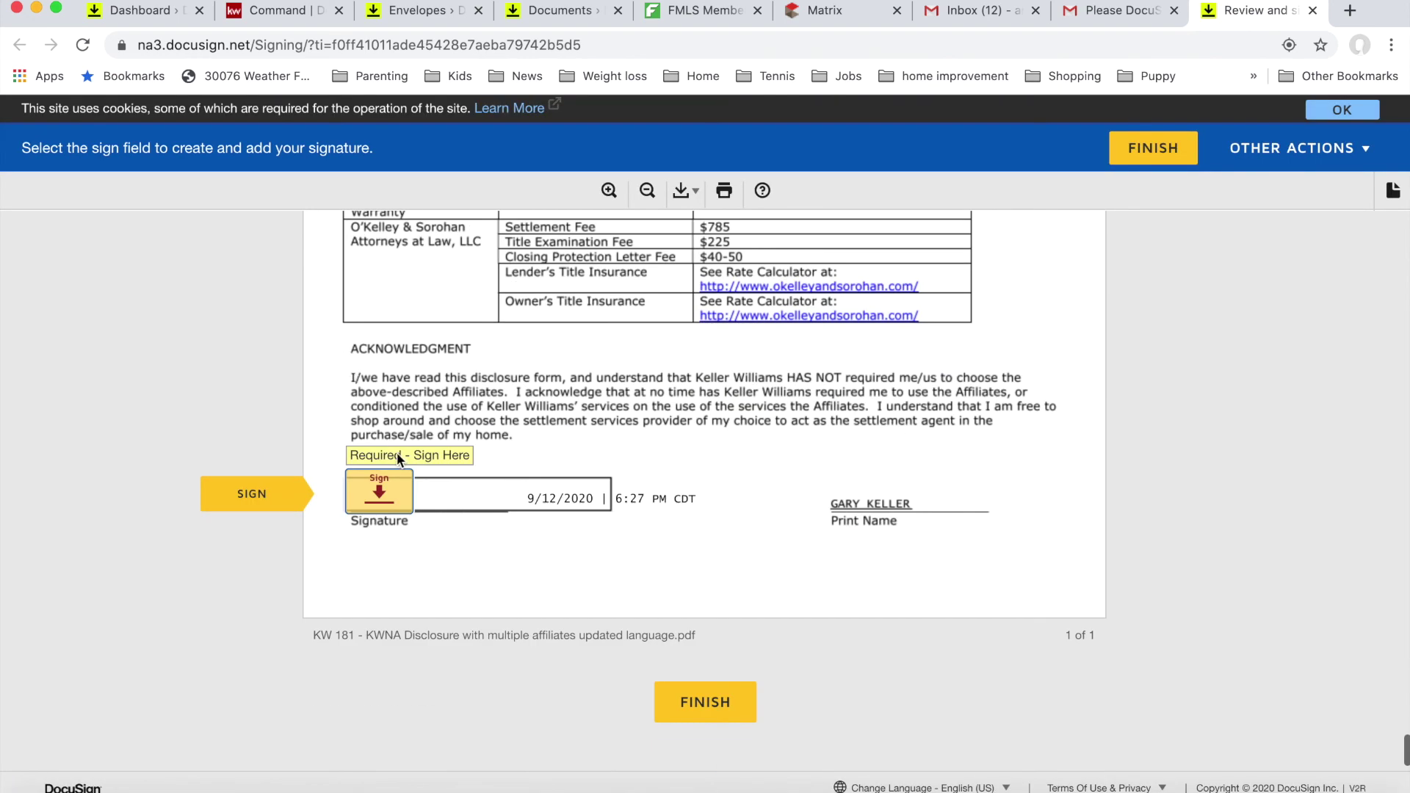
# Step: Sign the KWNA disclosure's signature field, then finish and complete the envelope
pyautogui.click(381, 493)
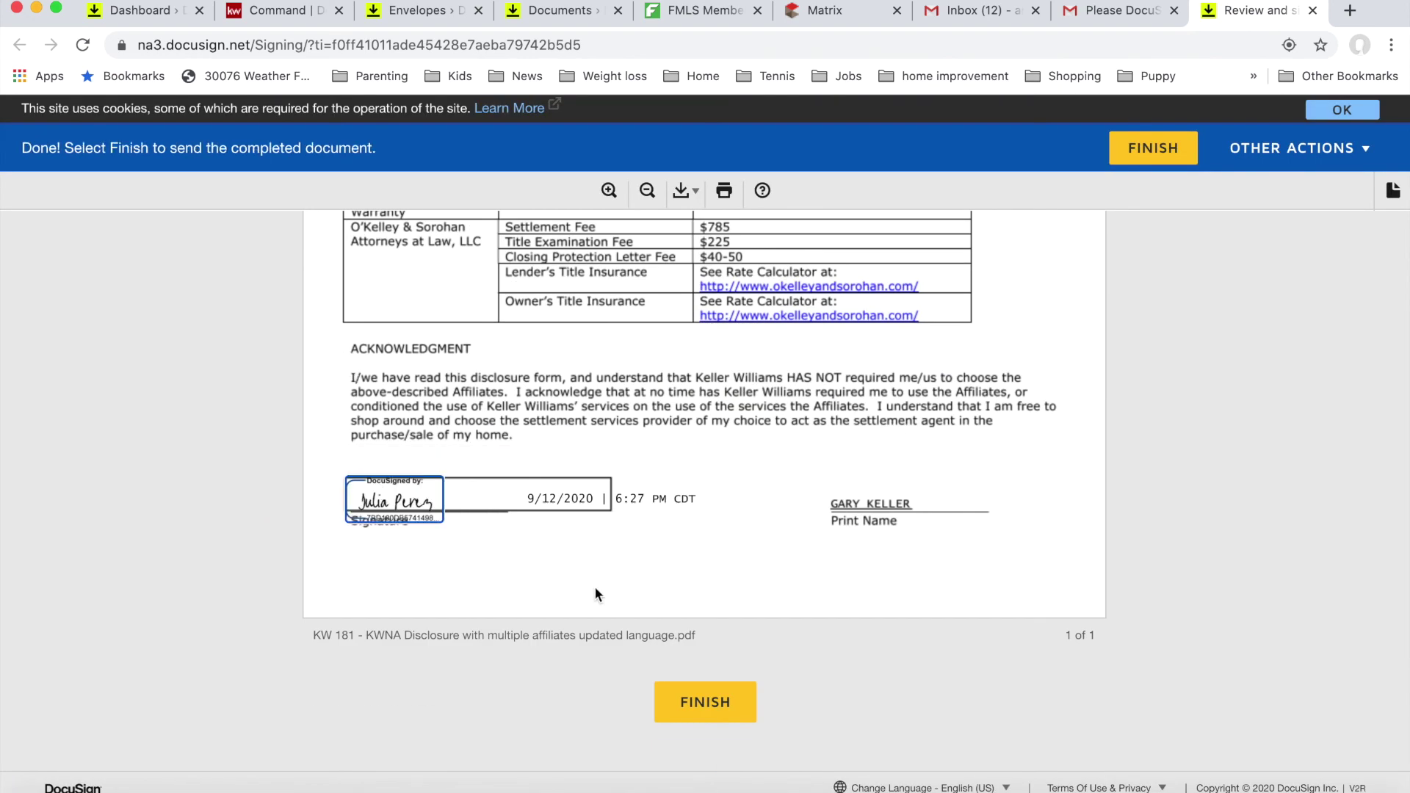
pyautogui.scroll(-1, 593, 586)
pyautogui.click(731, 675)
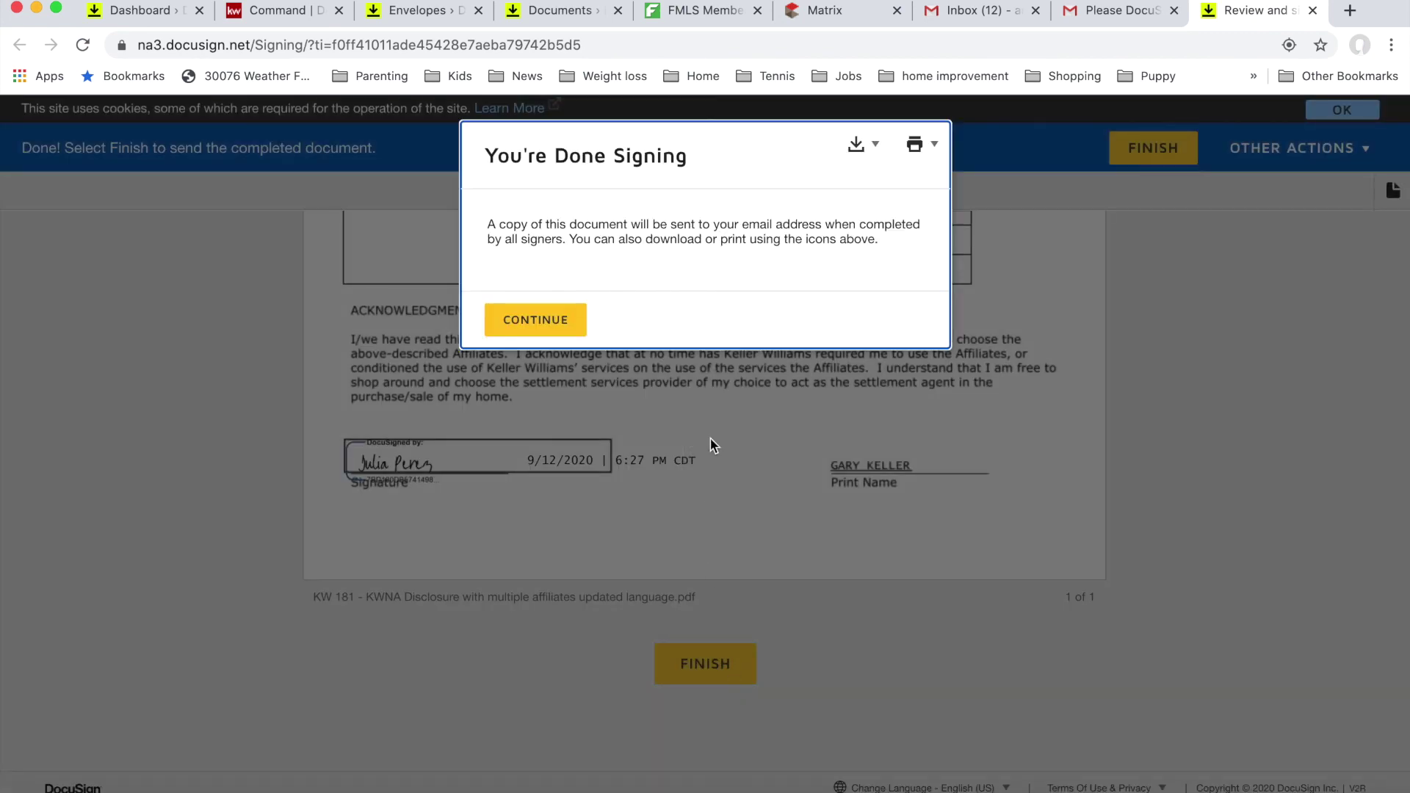
pyautogui.click(543, 324)
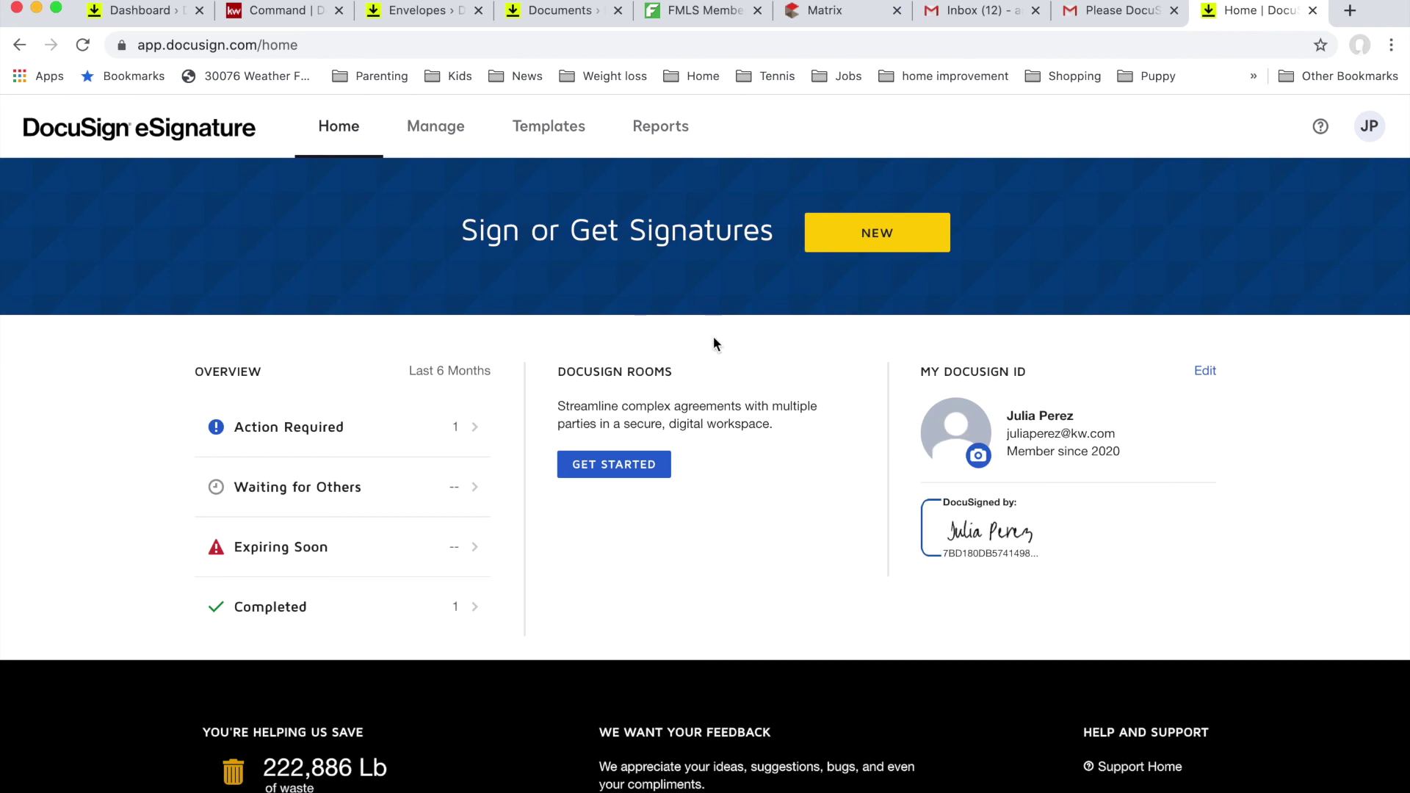
# Step: Refresh the room's envelopes to show Completed, then list its 5 documents including signed copies
pyautogui.click(1312, 10)
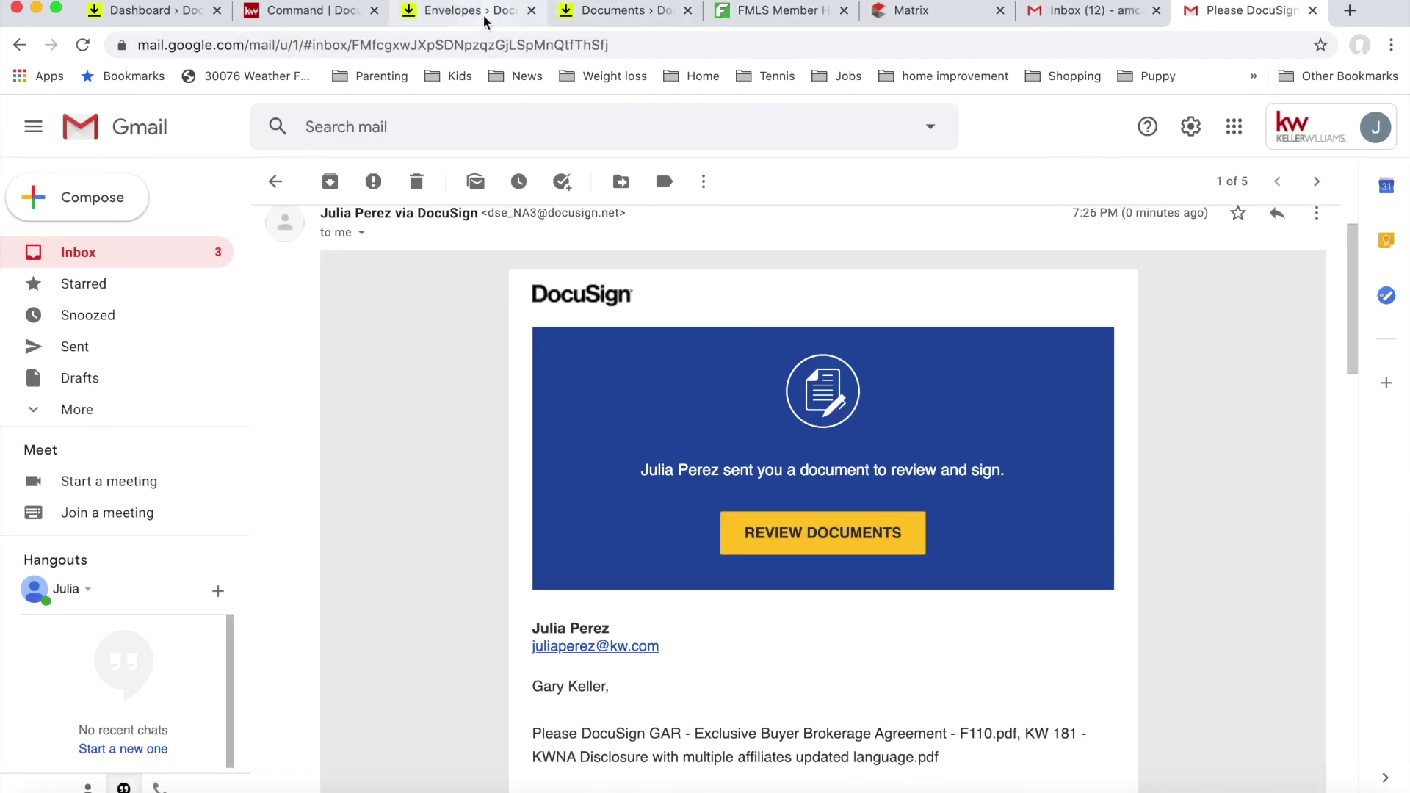
pyautogui.click(463, 11)
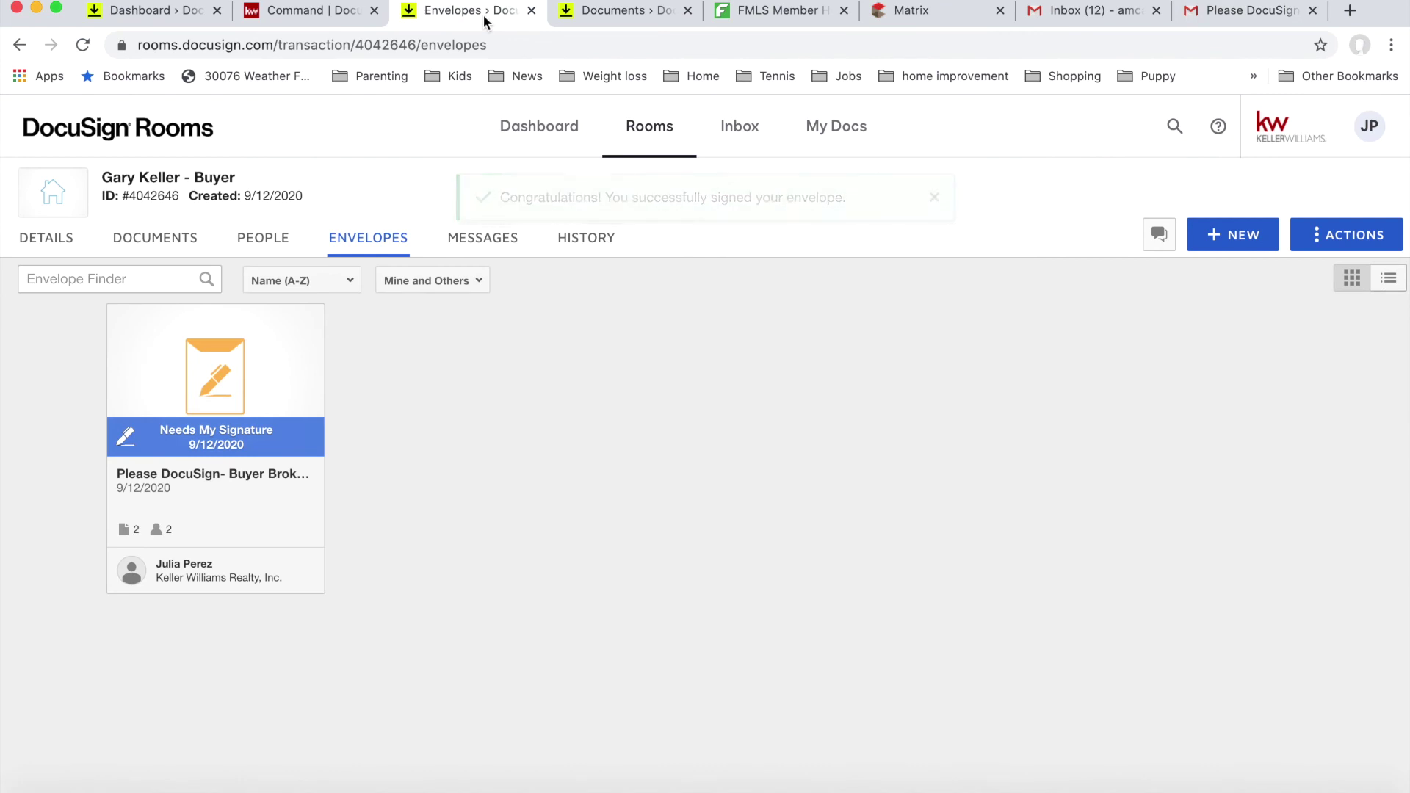
pyautogui.click(82, 45)
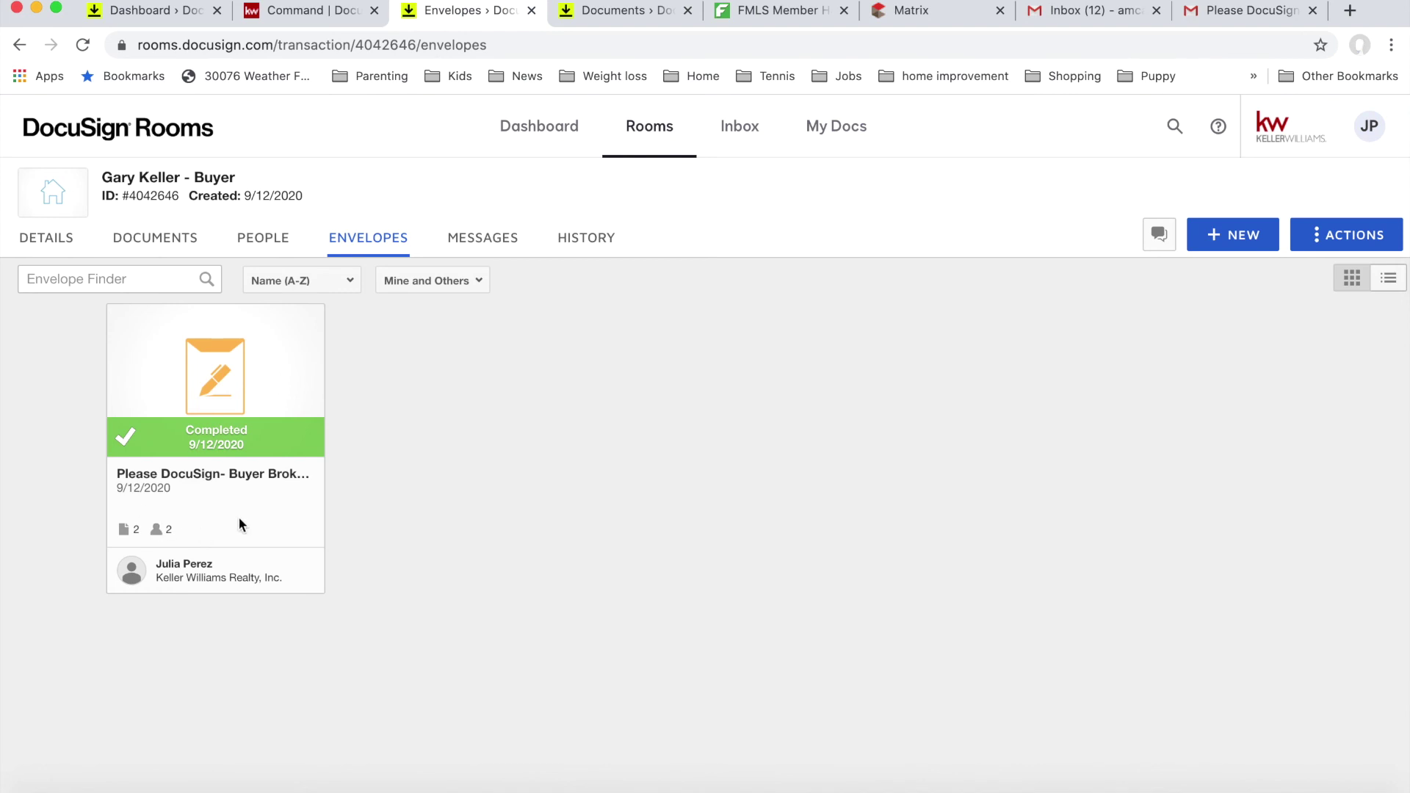
pyautogui.click(181, 251)
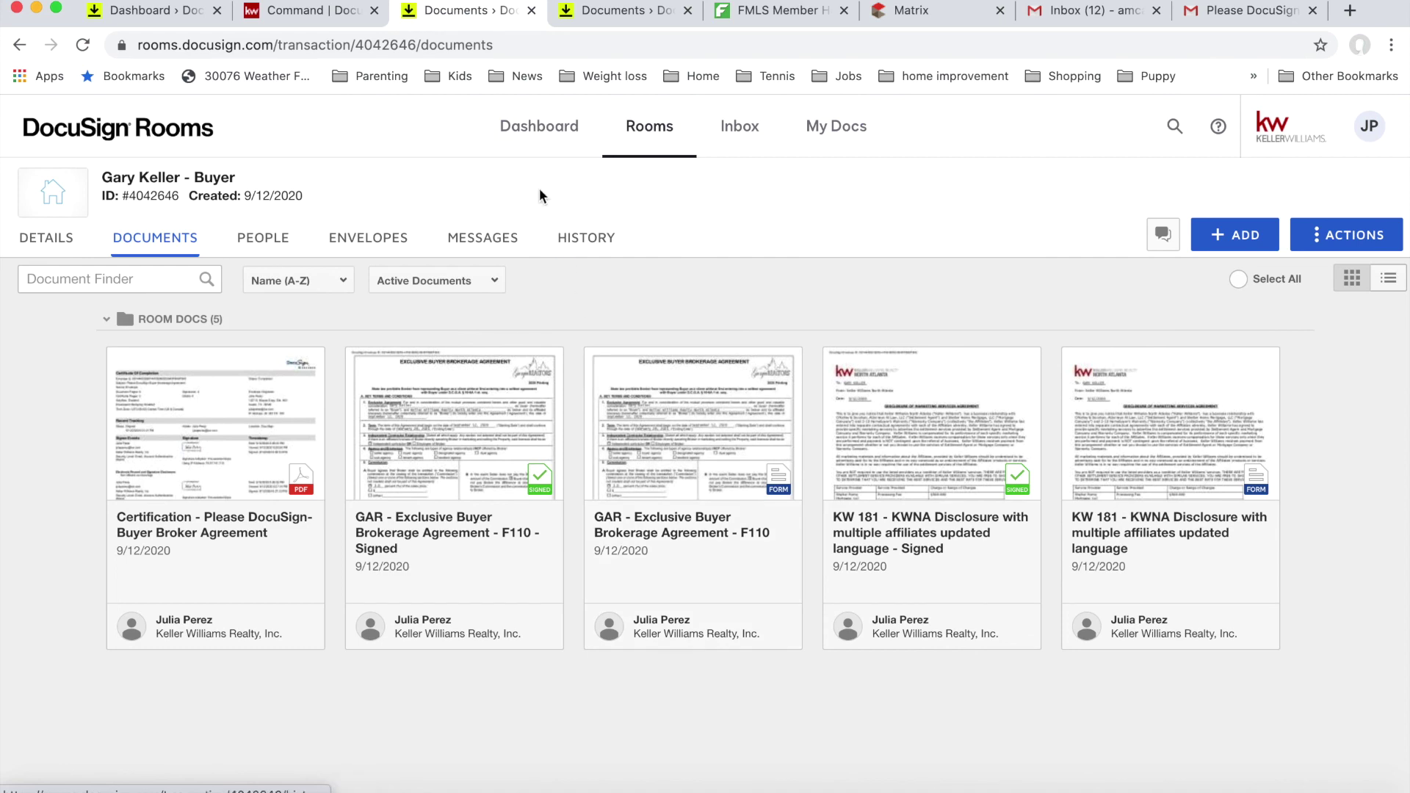
# Step: Attach files to the Consultation checklist from DocuSign, choosing the signed GAR brokerage agreement
pyautogui.click(305, 15)
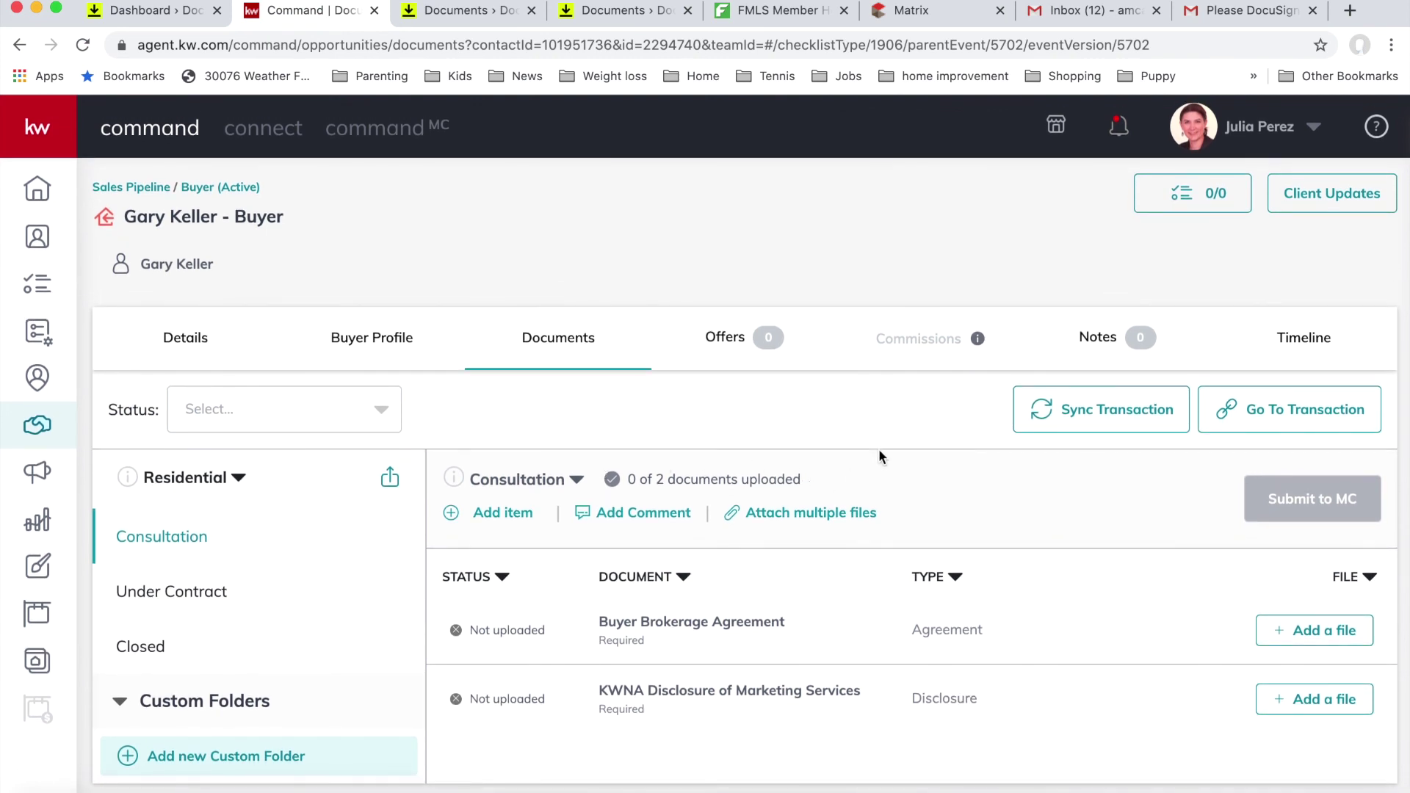
pyautogui.click(845, 512)
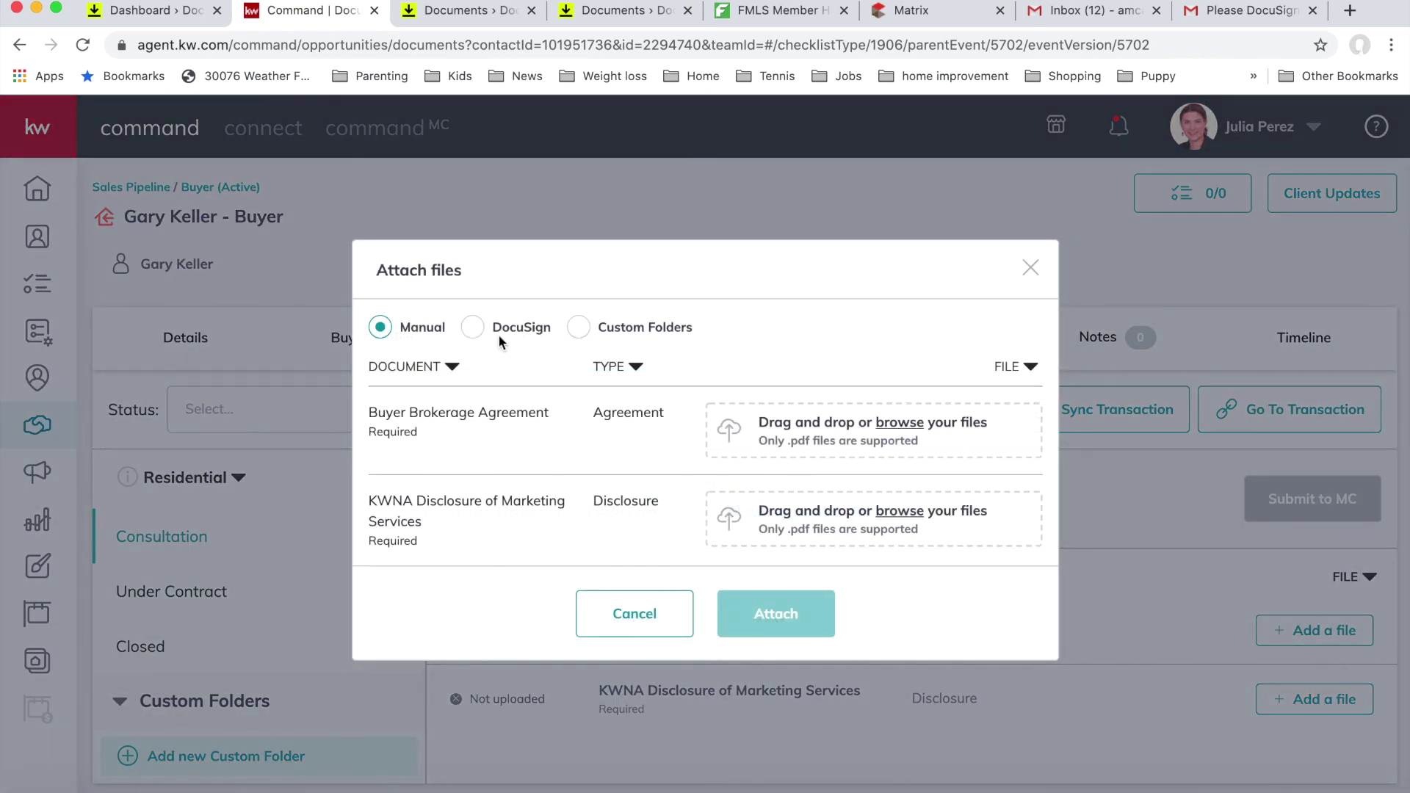
pyautogui.click(476, 332)
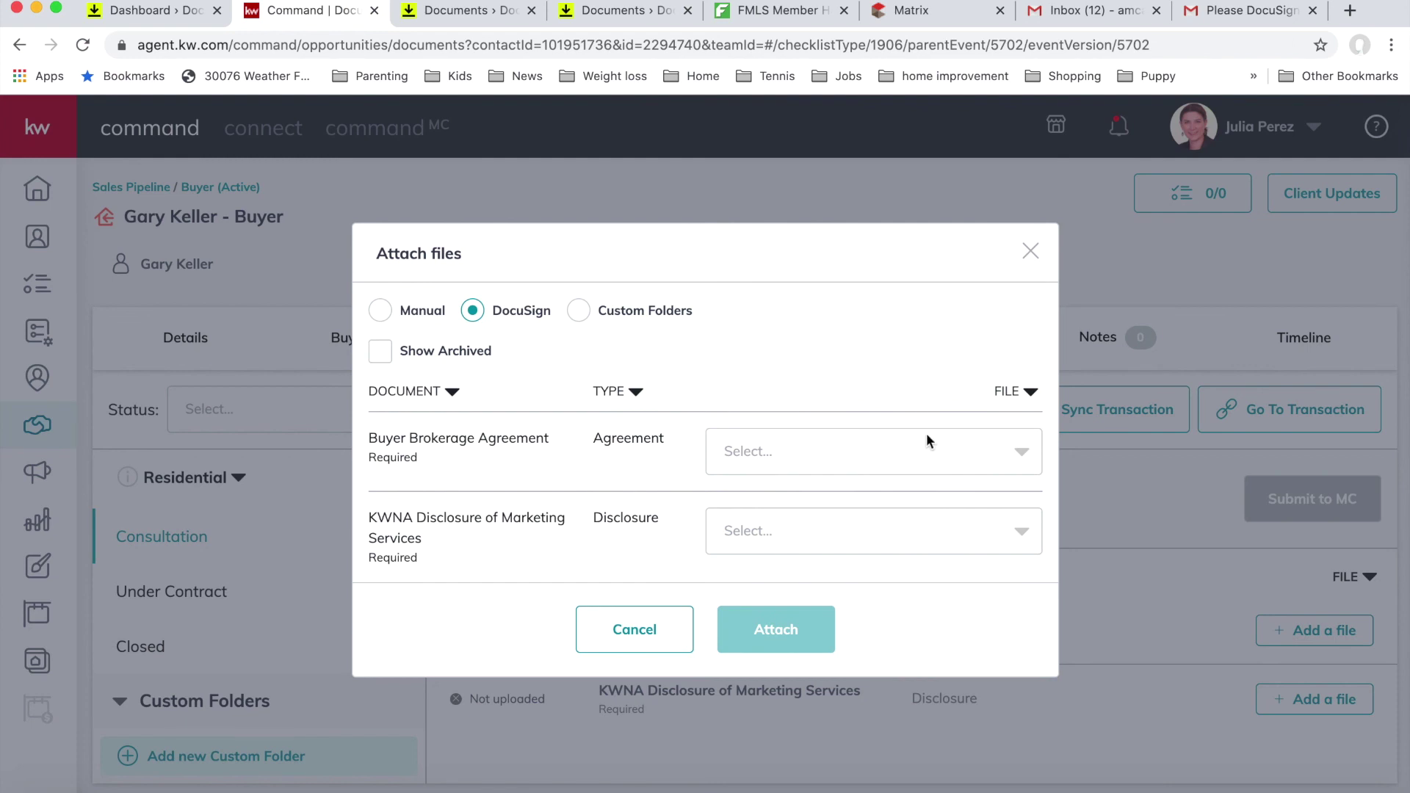
pyautogui.click(1020, 465)
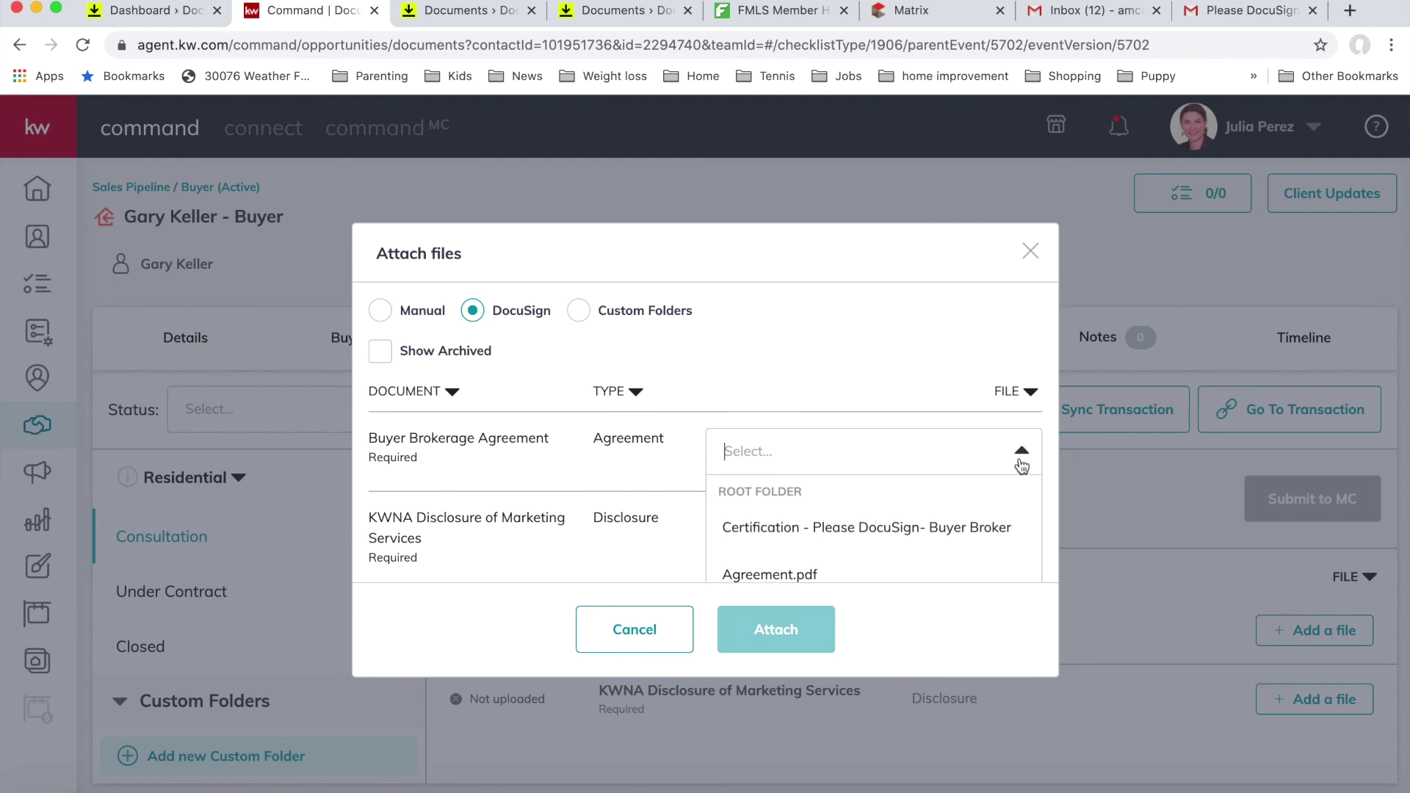
pyautogui.scroll(-3, 985, 506)
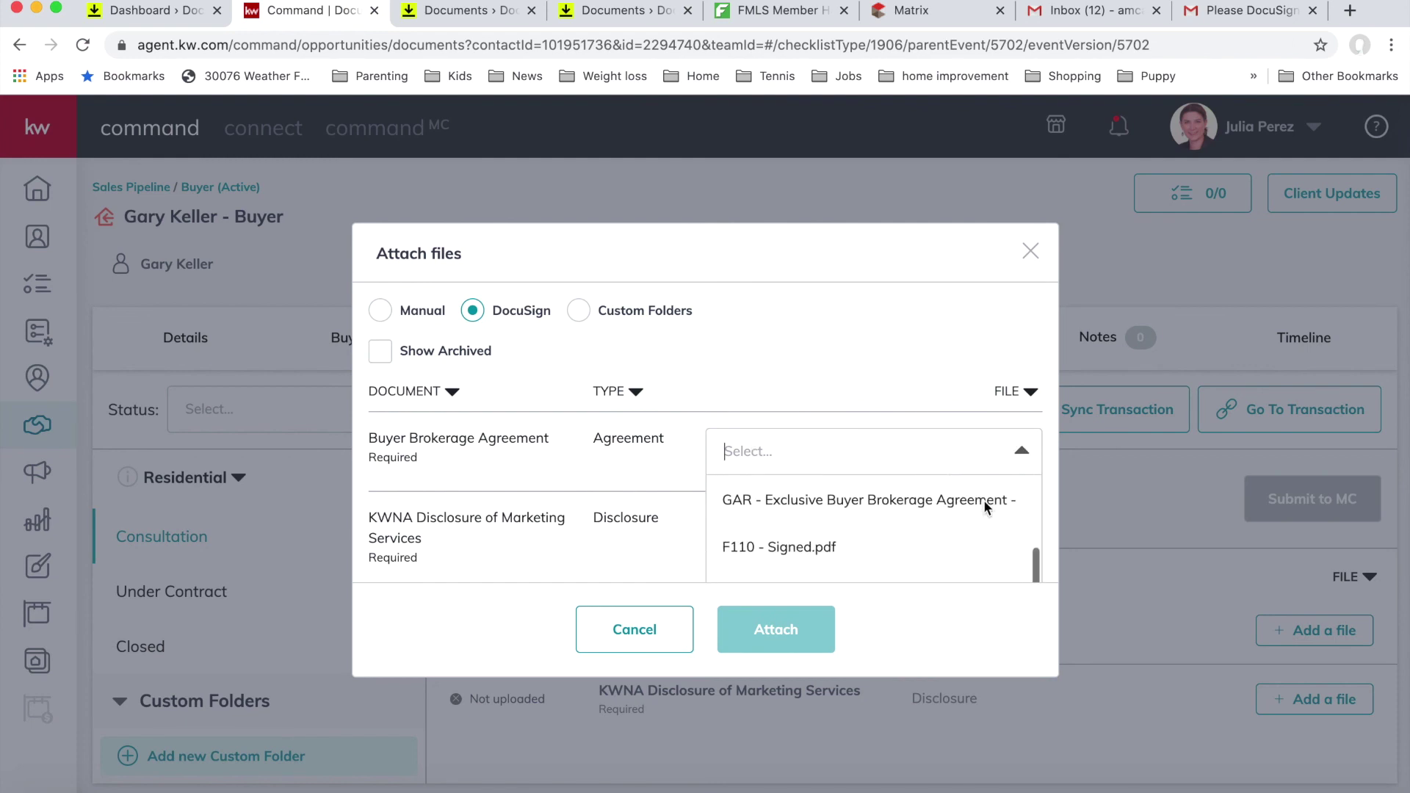
pyautogui.click(806, 528)
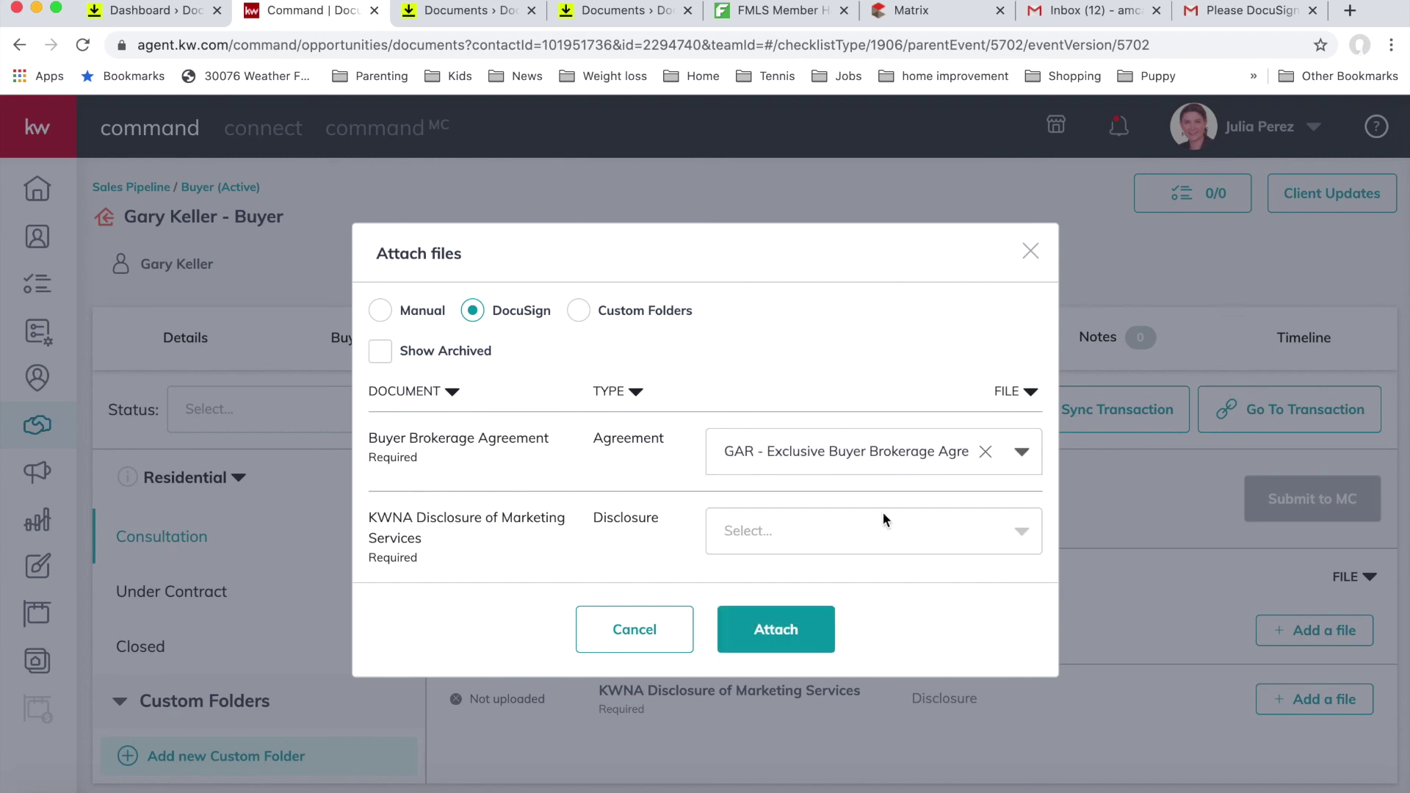
# Step: Choose the signed KW 181 KWNA Disclosure and attach both files, showing 2 of 2 uploaded
pyautogui.click(993, 520)
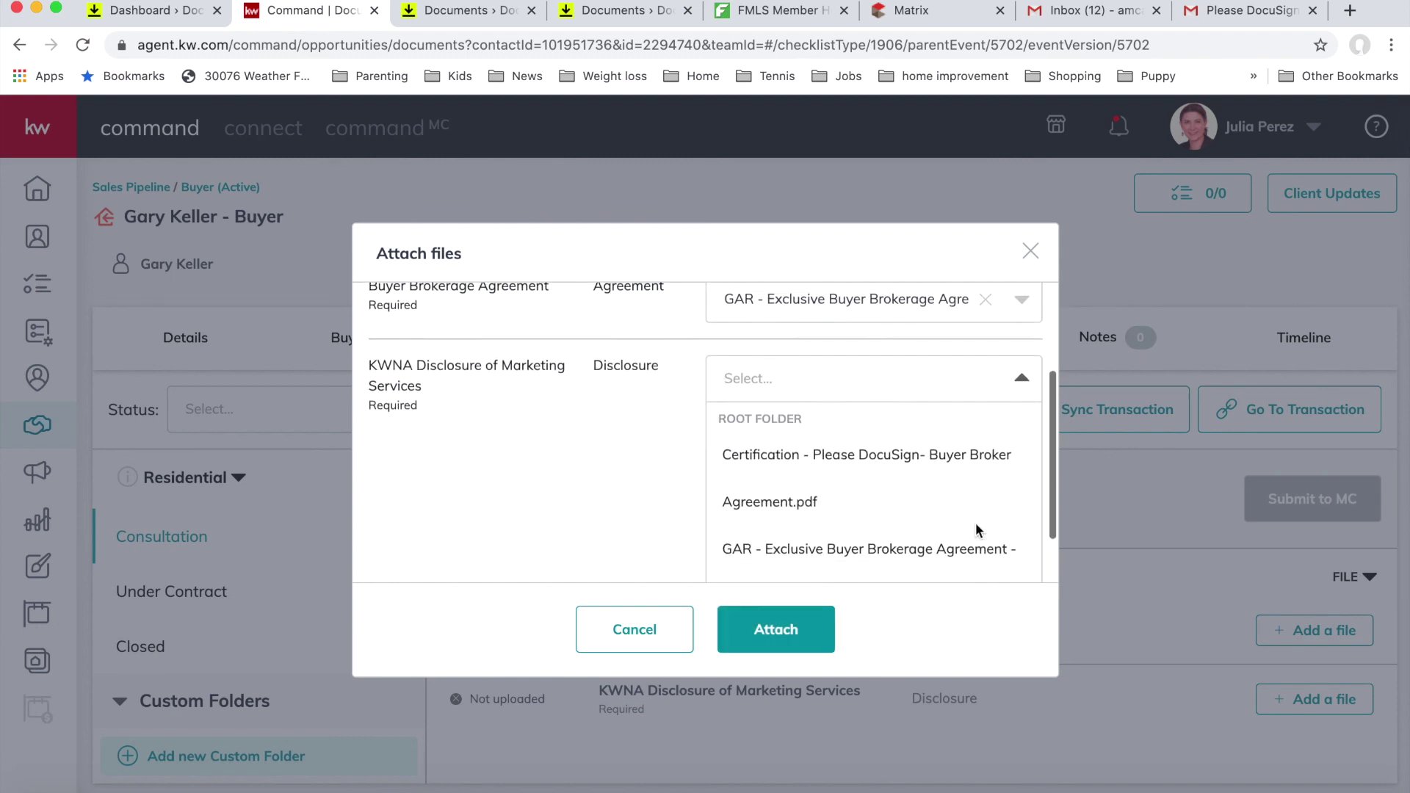
pyautogui.scroll(-5, 976, 527)
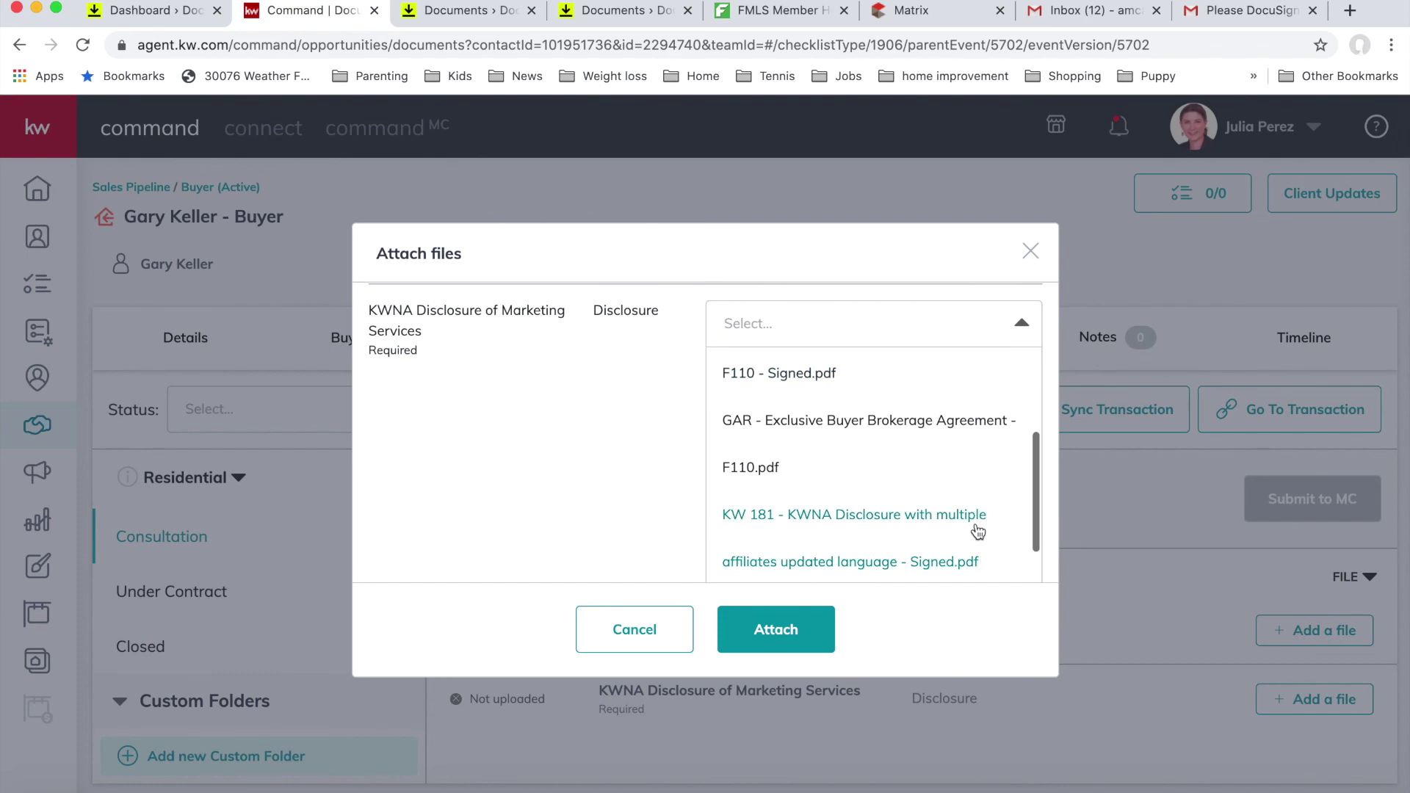
pyautogui.scroll(-1, 978, 530)
pyautogui.click(931, 524)
pyautogui.click(749, 630)
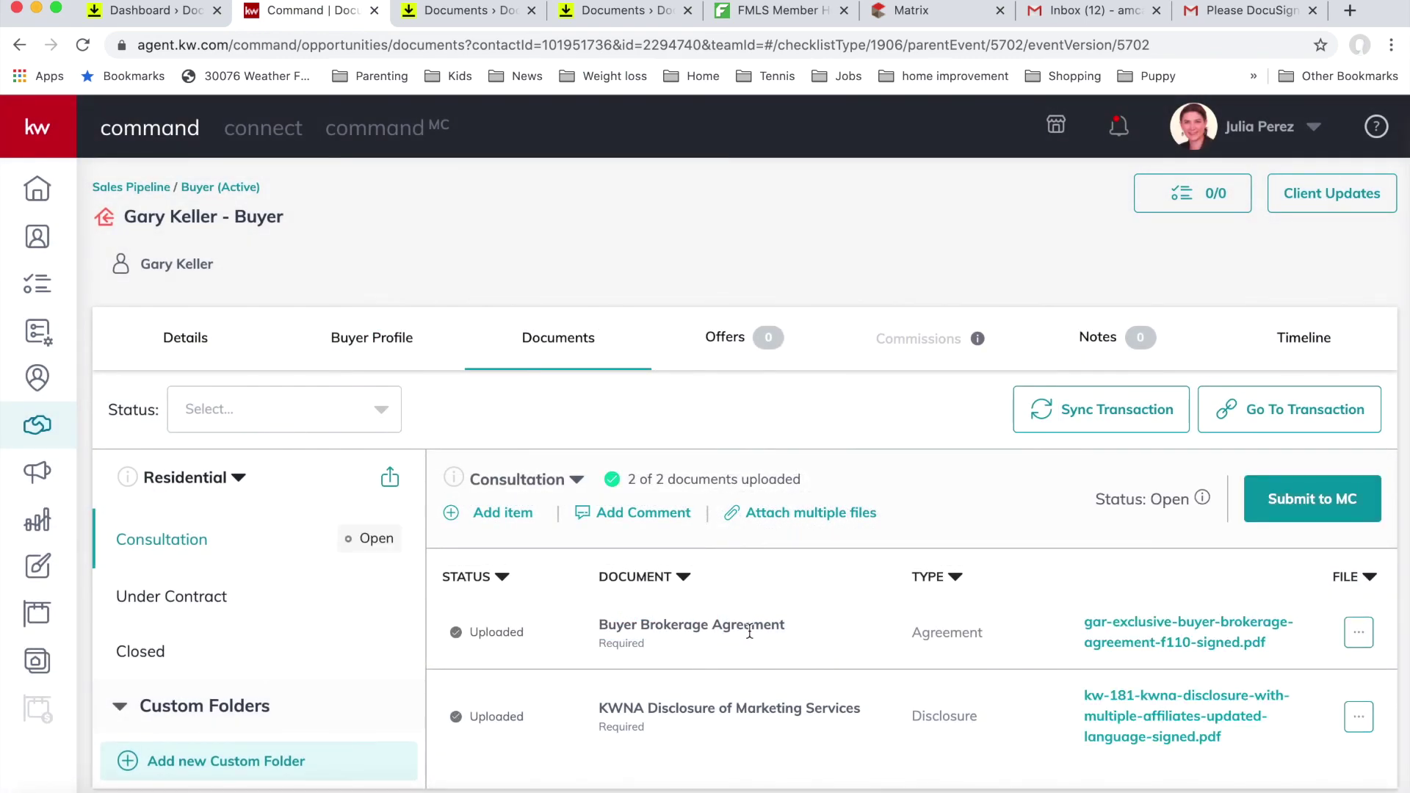